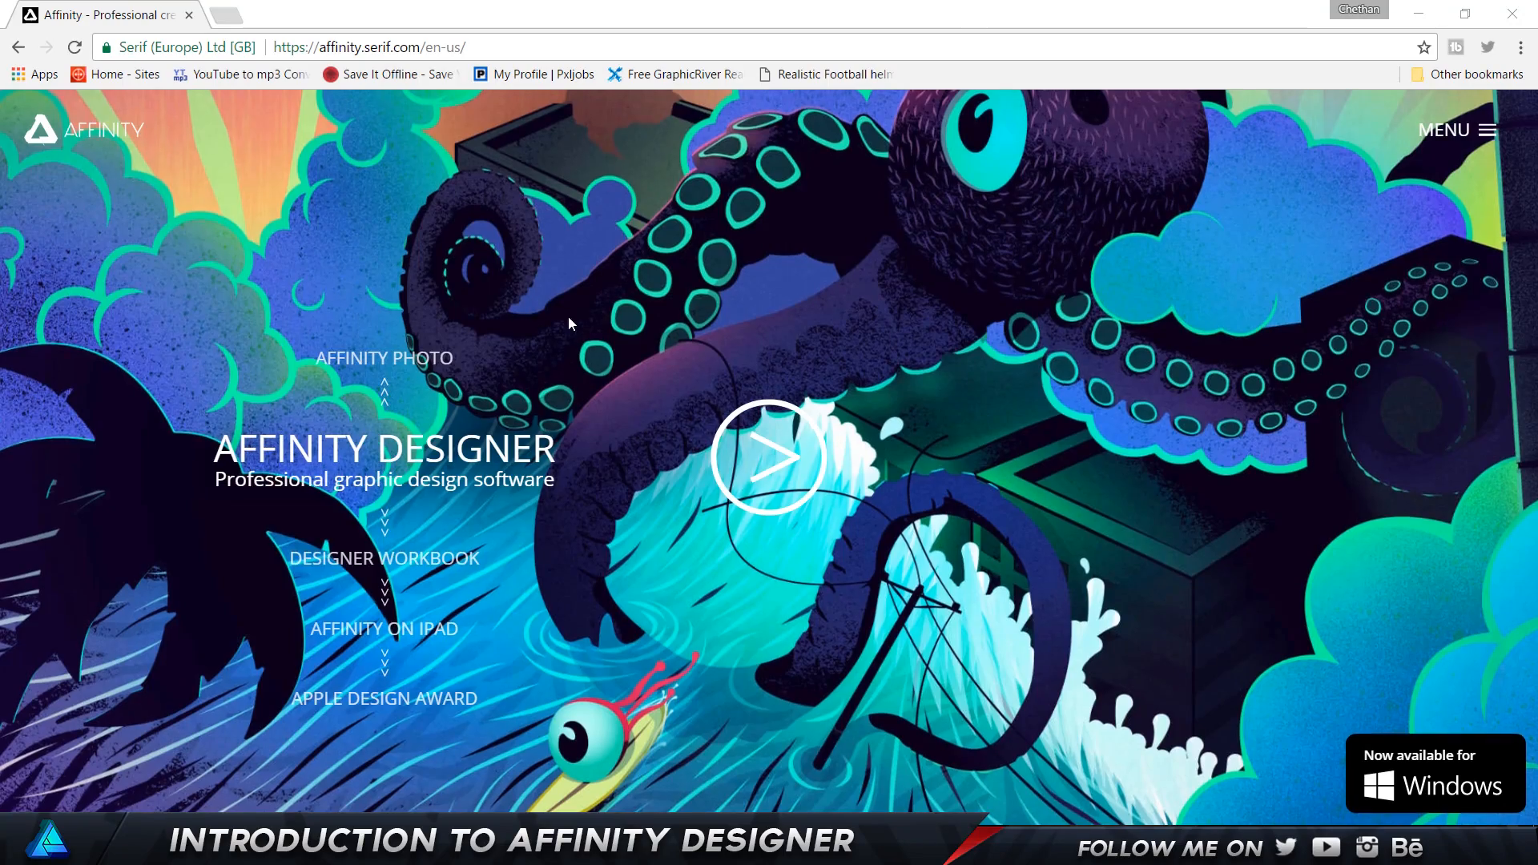
- Browse the home page's product slides for Affinity Photo, Affinity Designer, Designer Workbook, Affinity on iPad and Apple Design Award
click(427, 291)
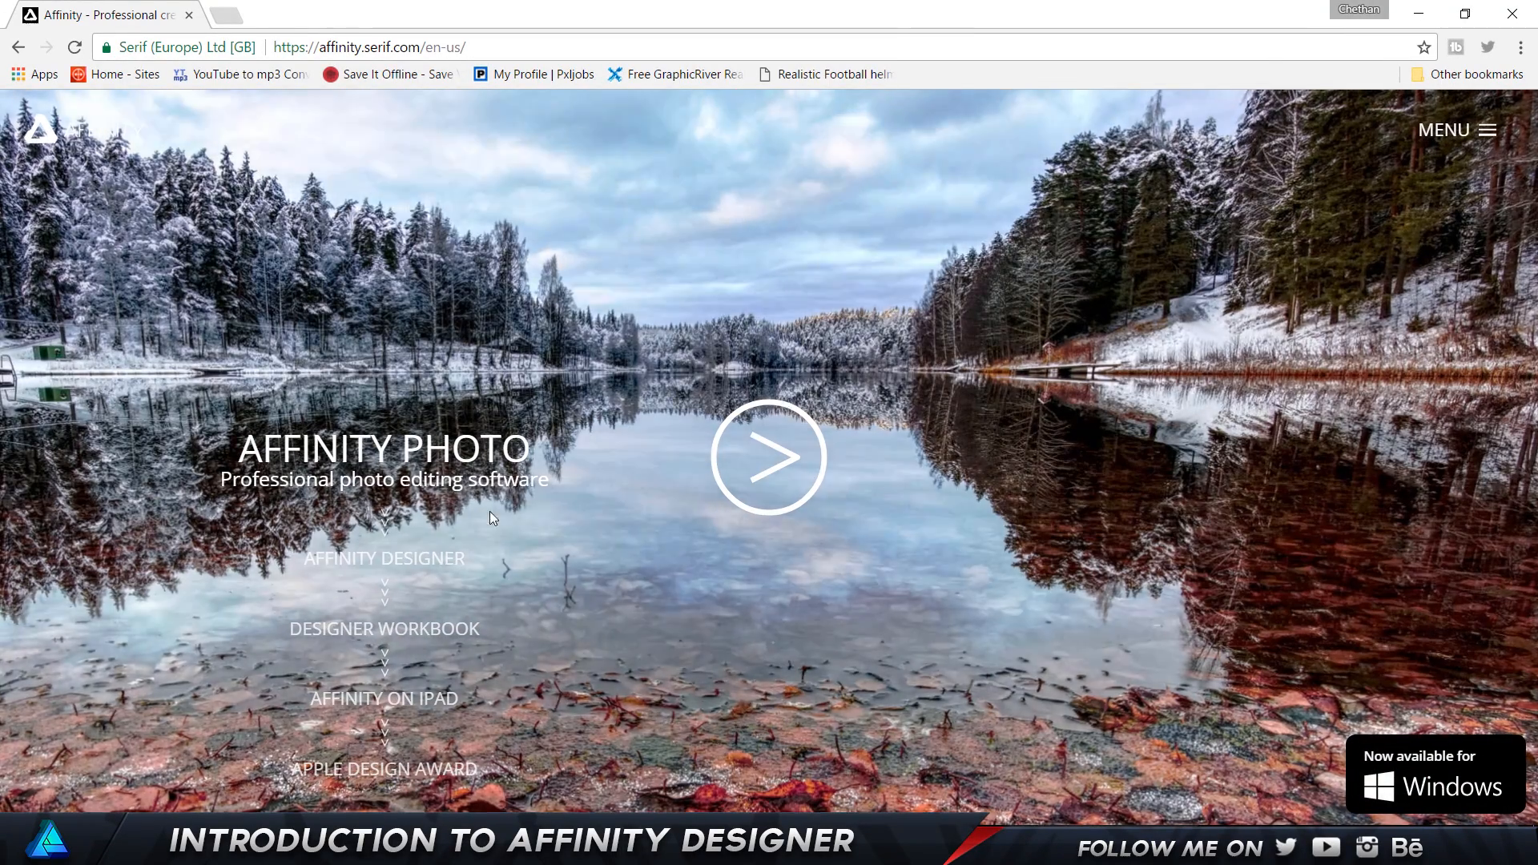
click(433, 559)
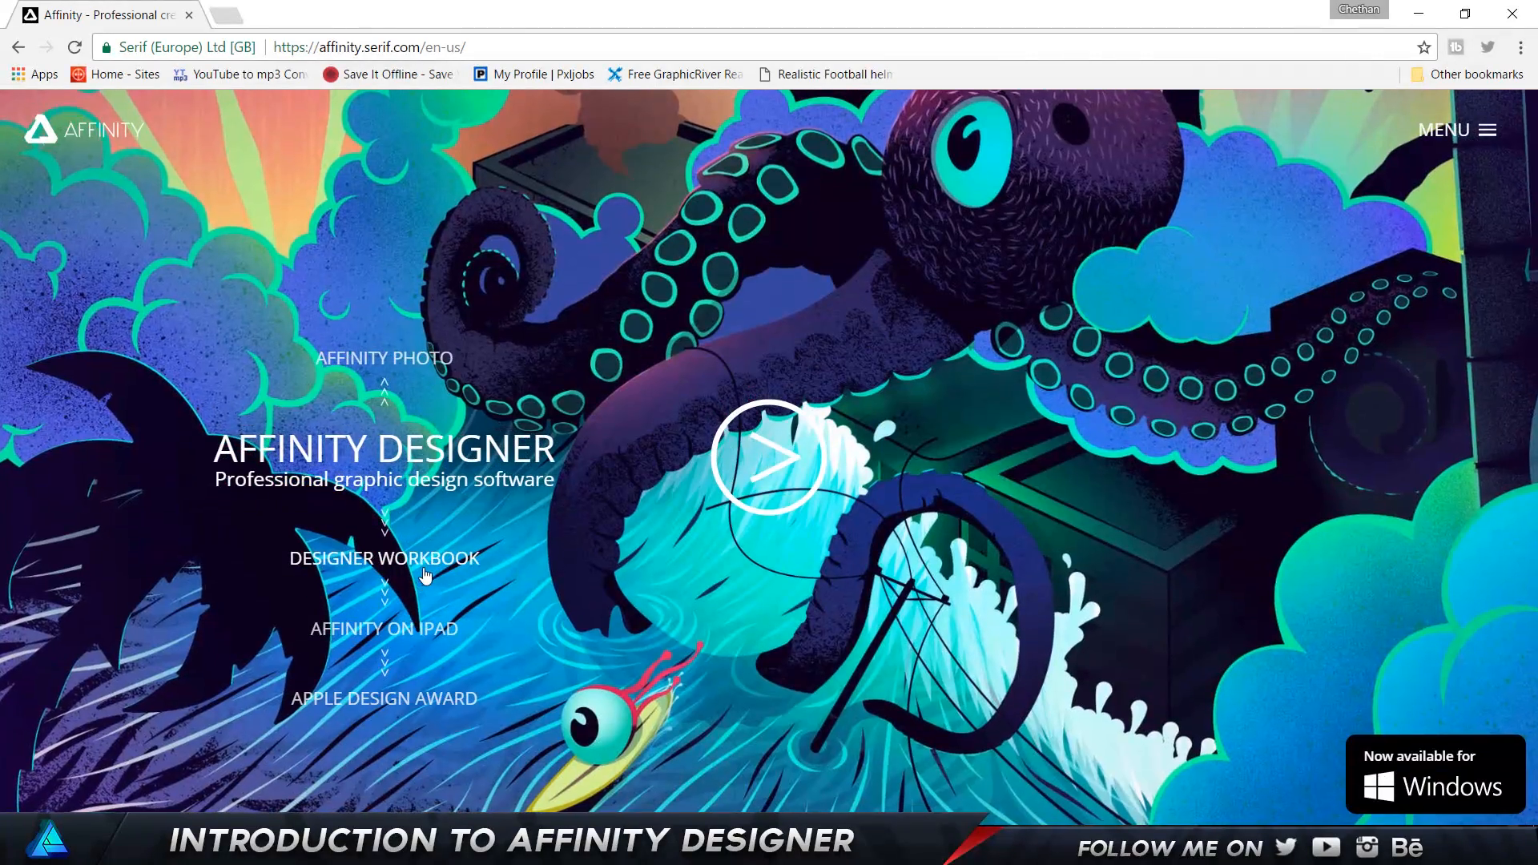
click(434, 559)
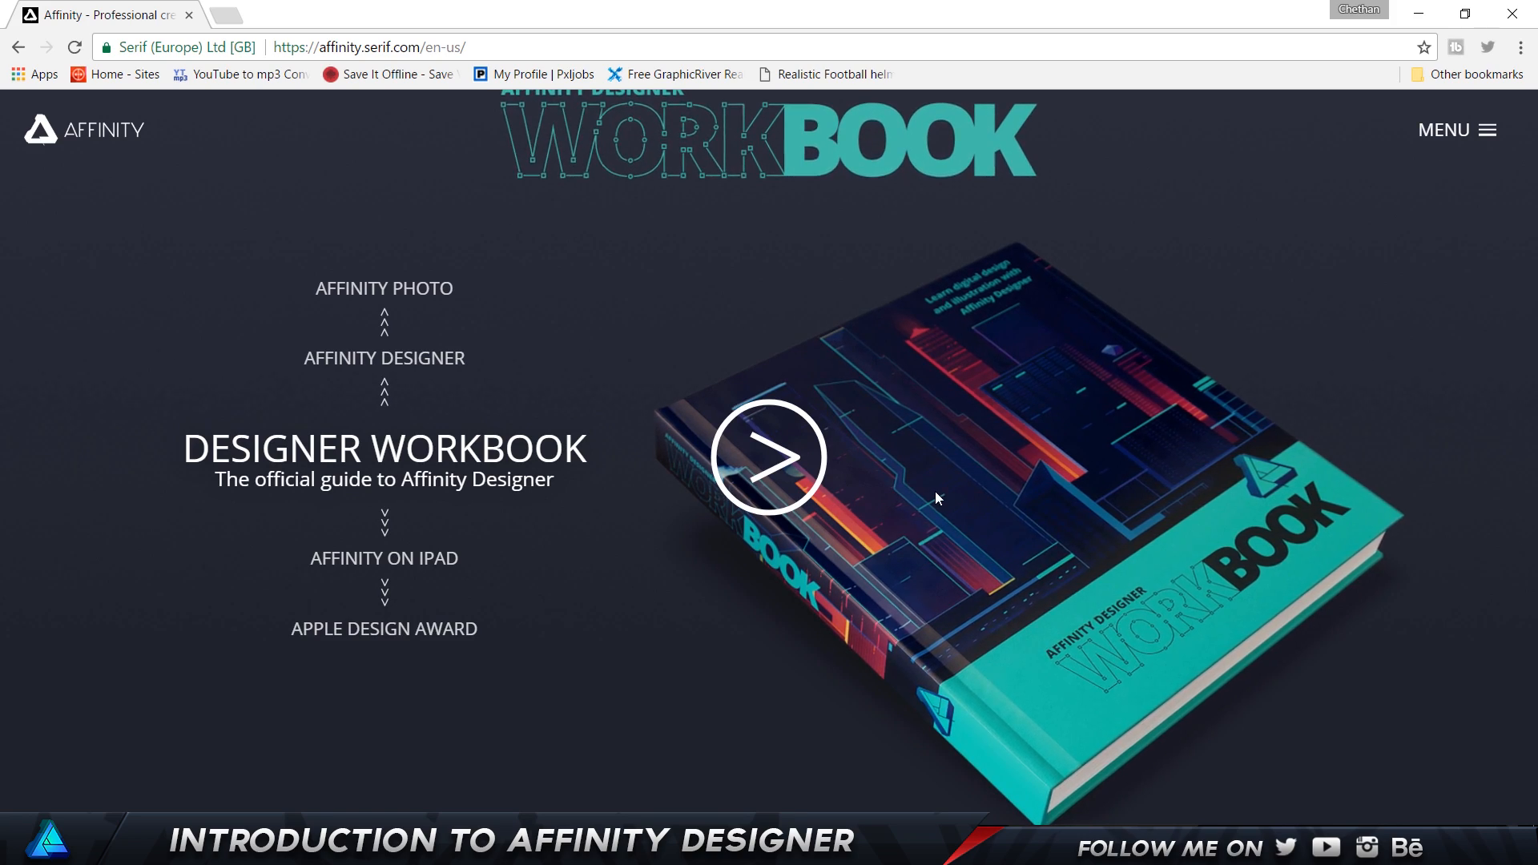
click(402, 567)
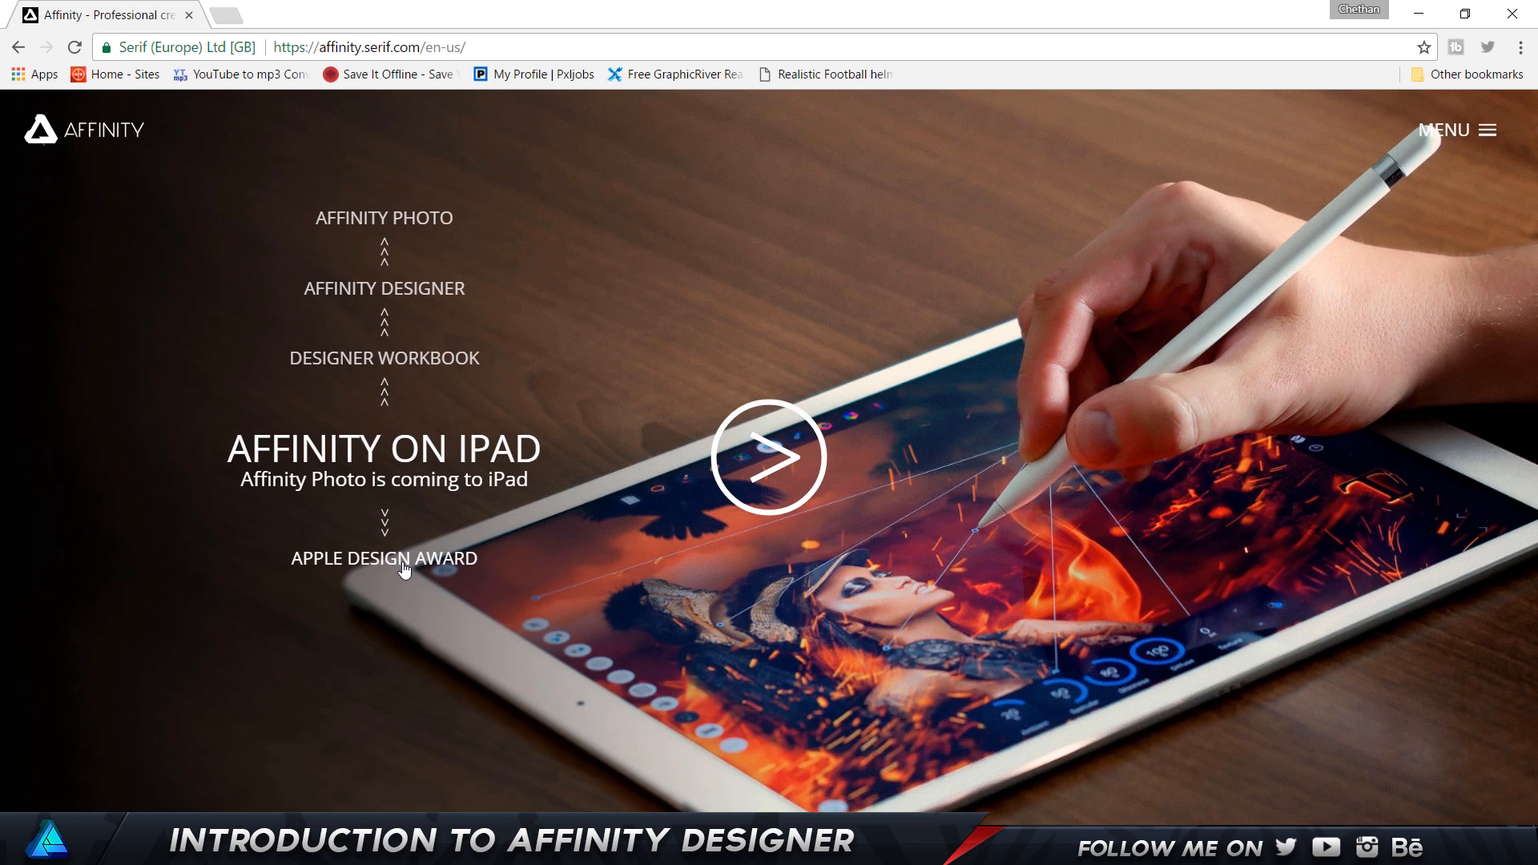
click(402, 564)
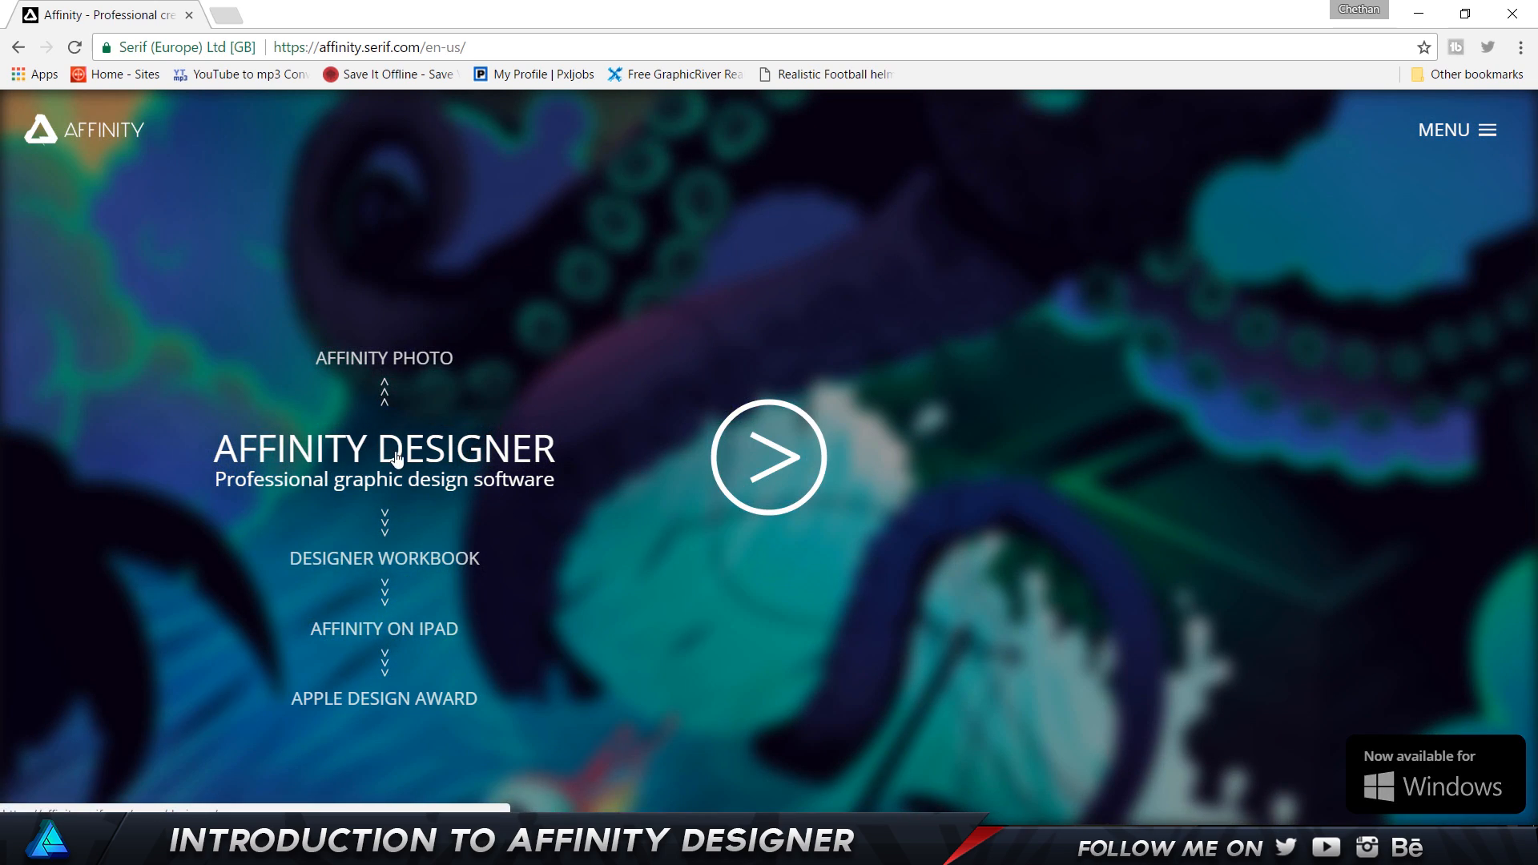
- Open the Affinity Designer product page and highlight its no-subscription pricing line
click(394, 458)
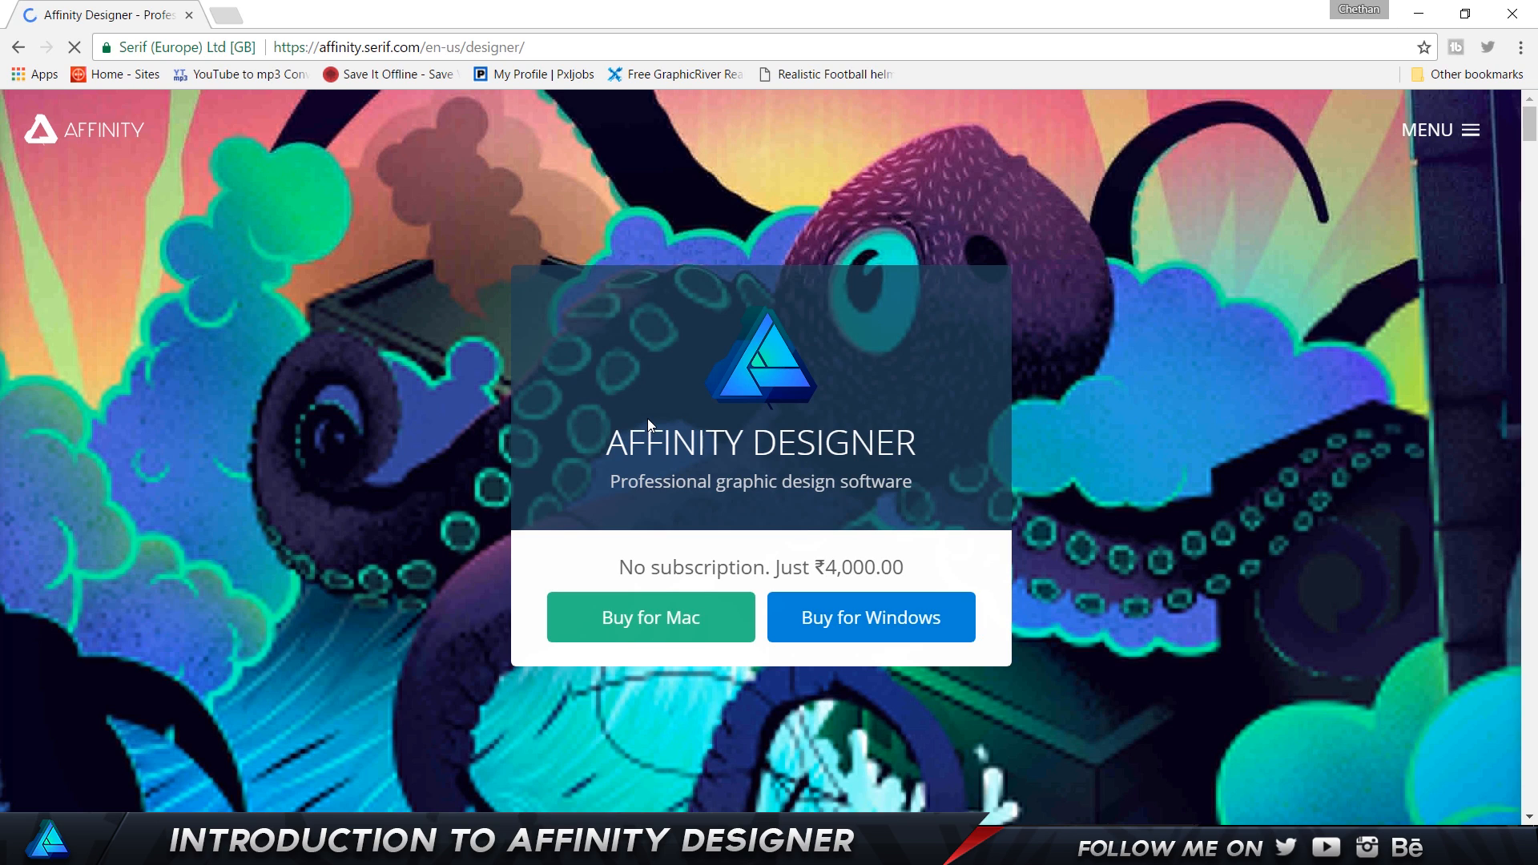
scroll(681, 503, down, 2)
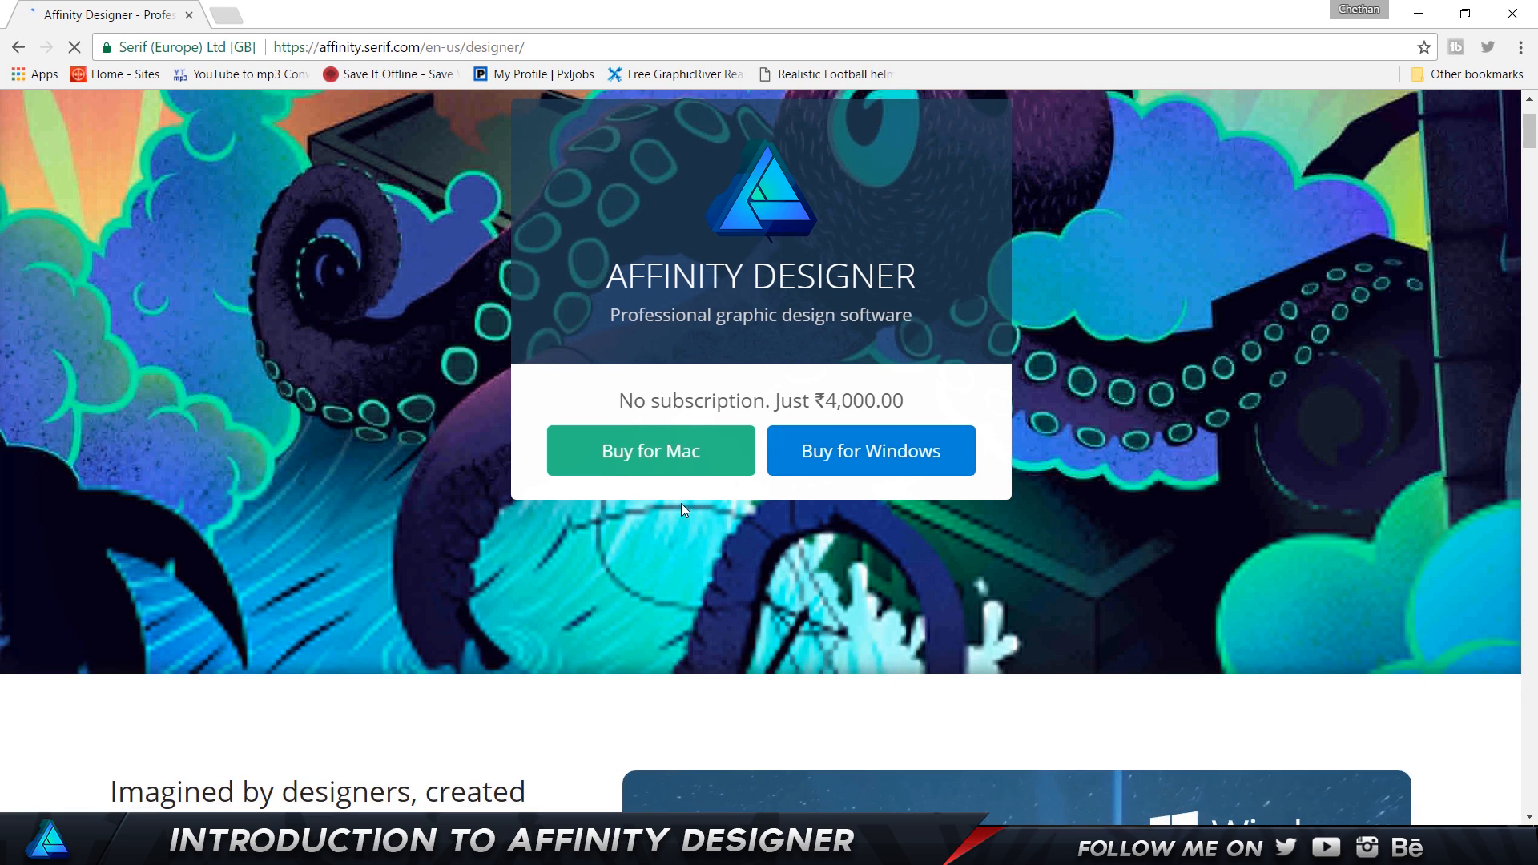
scroll(681, 504, up, 2)
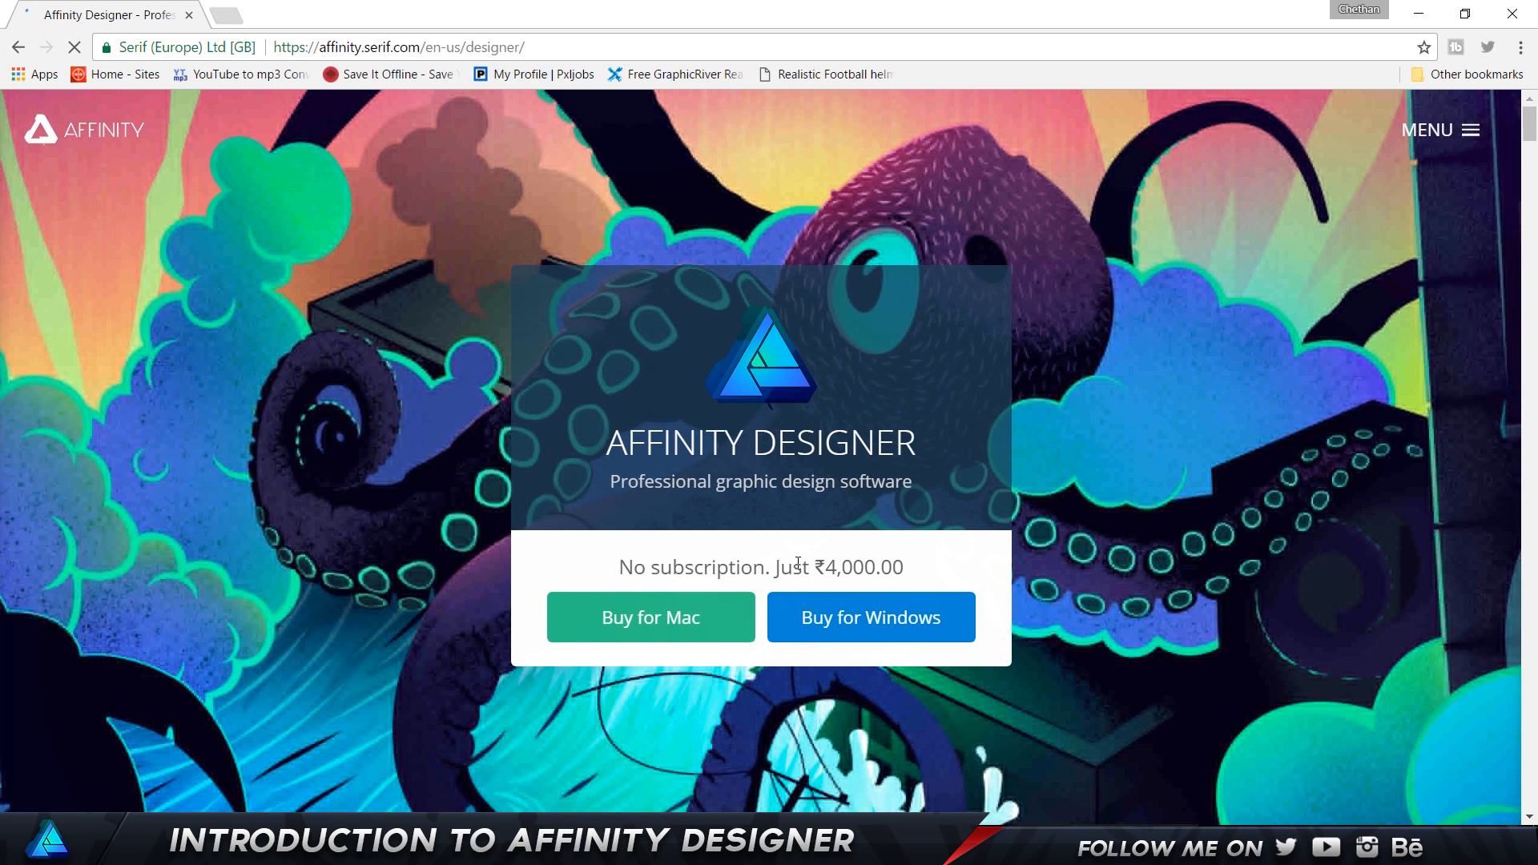
drag(770, 571, 860, 577)
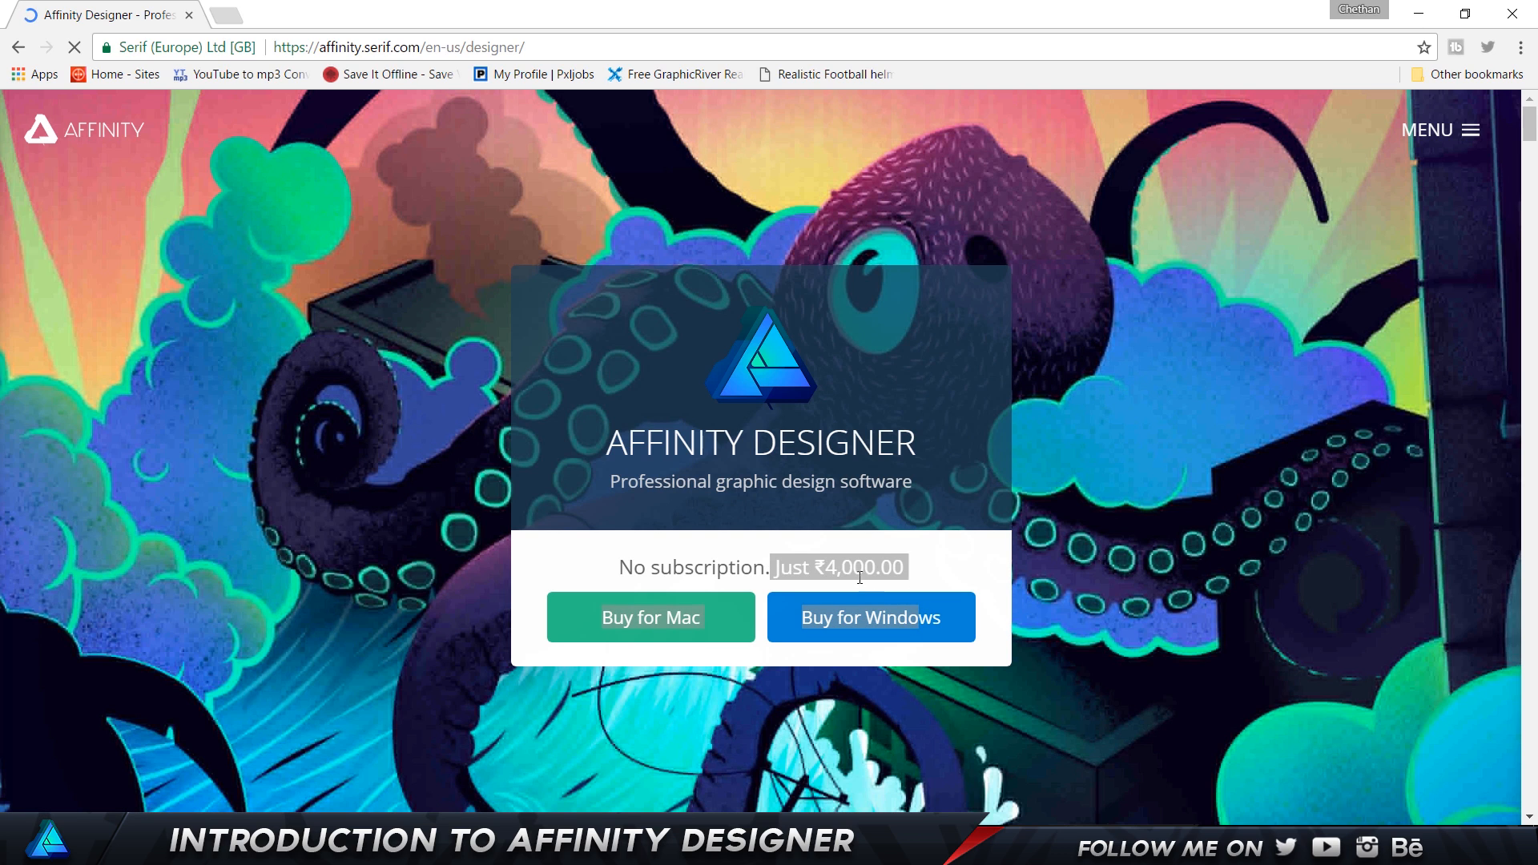
click(857, 544)
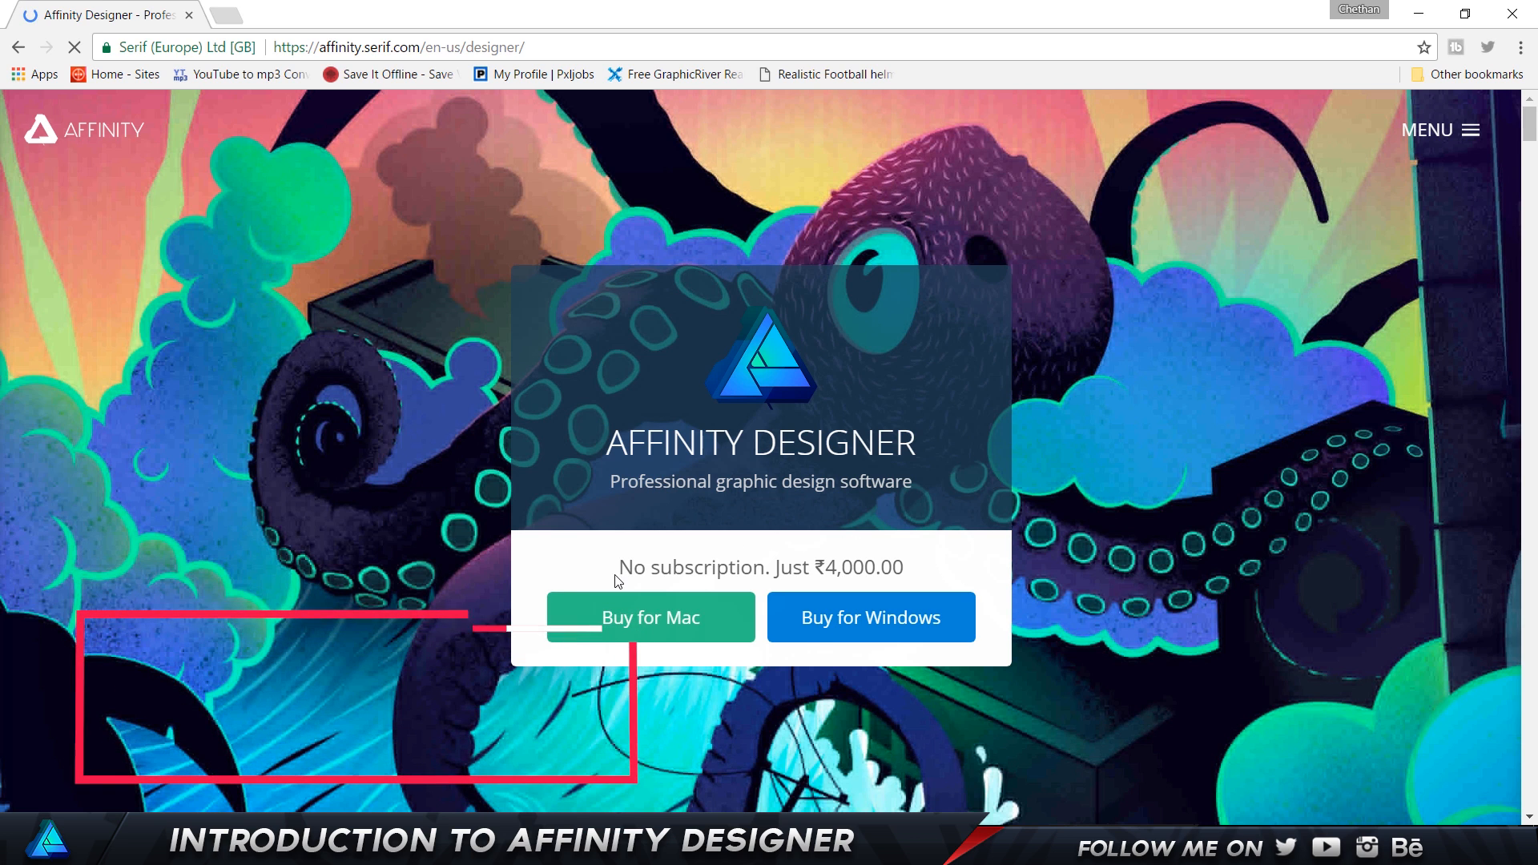
drag(620, 570, 952, 571)
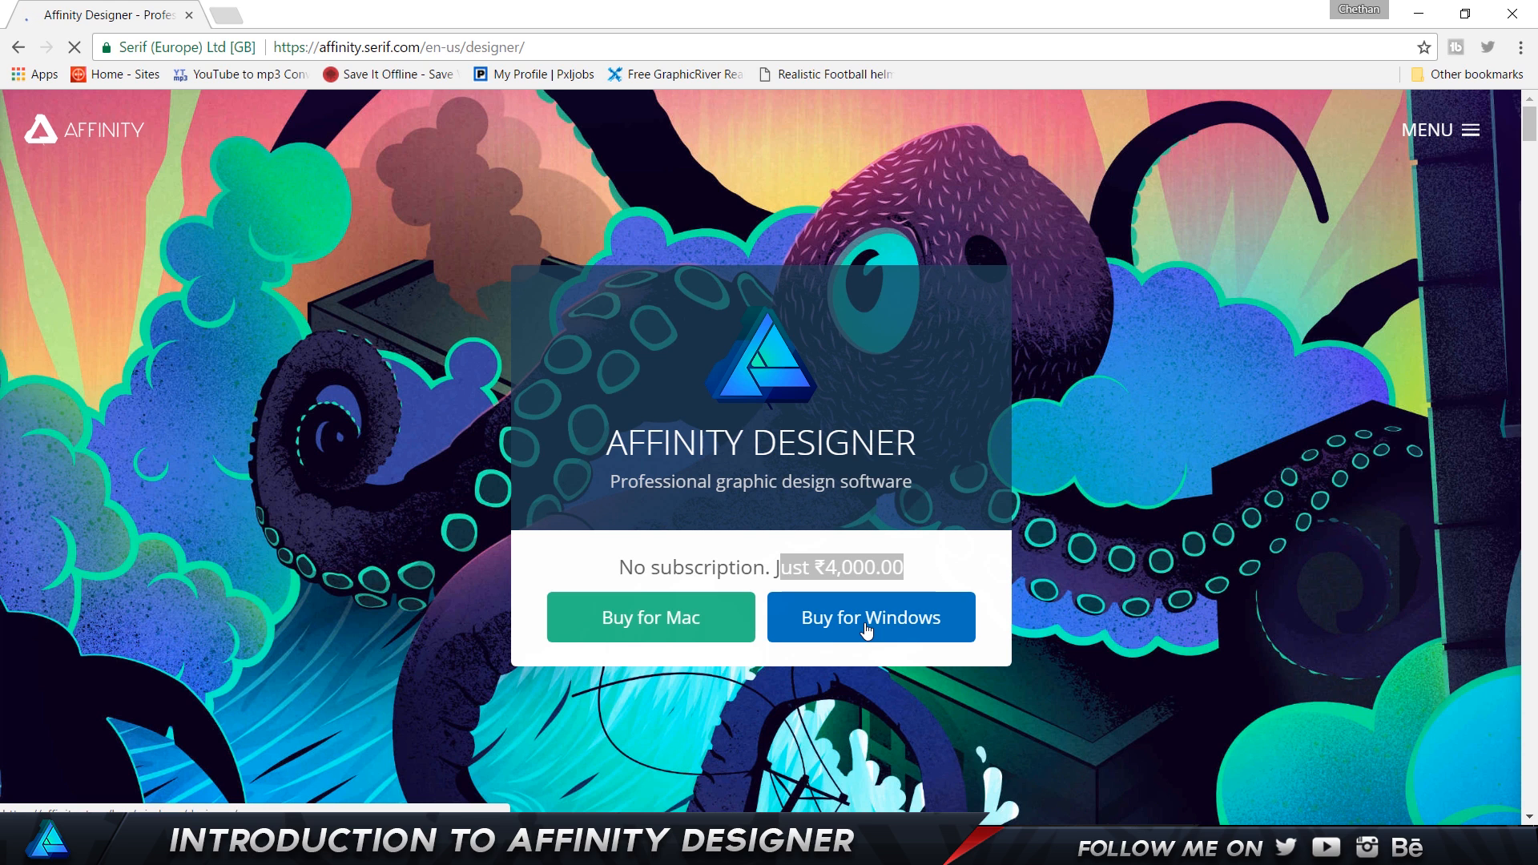
- Read the product introduction and highlight the Version 1.5 announcement on the Affinity Designer page
scroll(990, 403, down, 6)
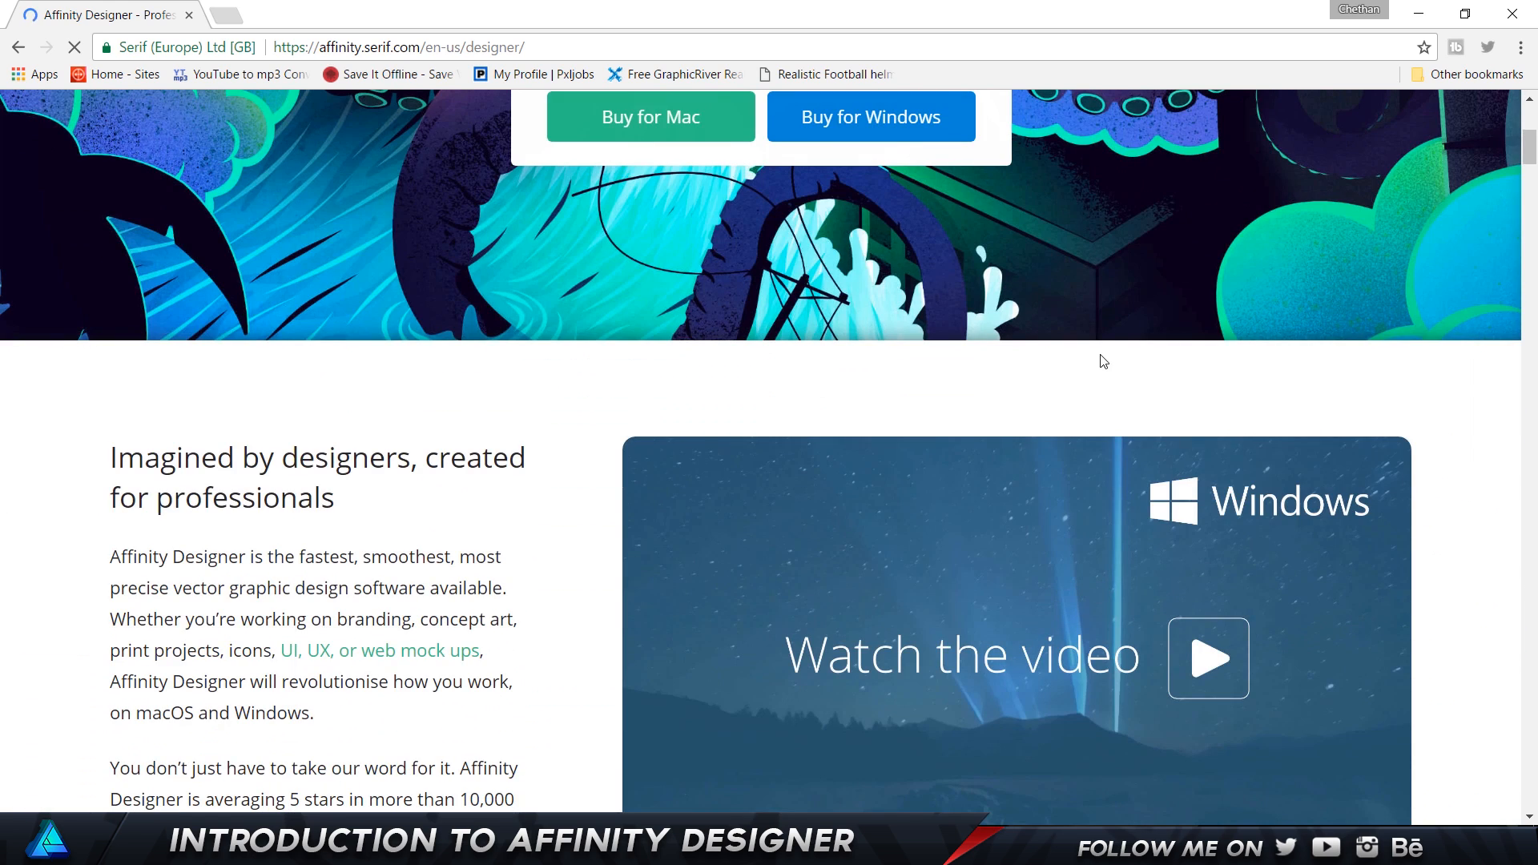
scroll(988, 392, down, 2)
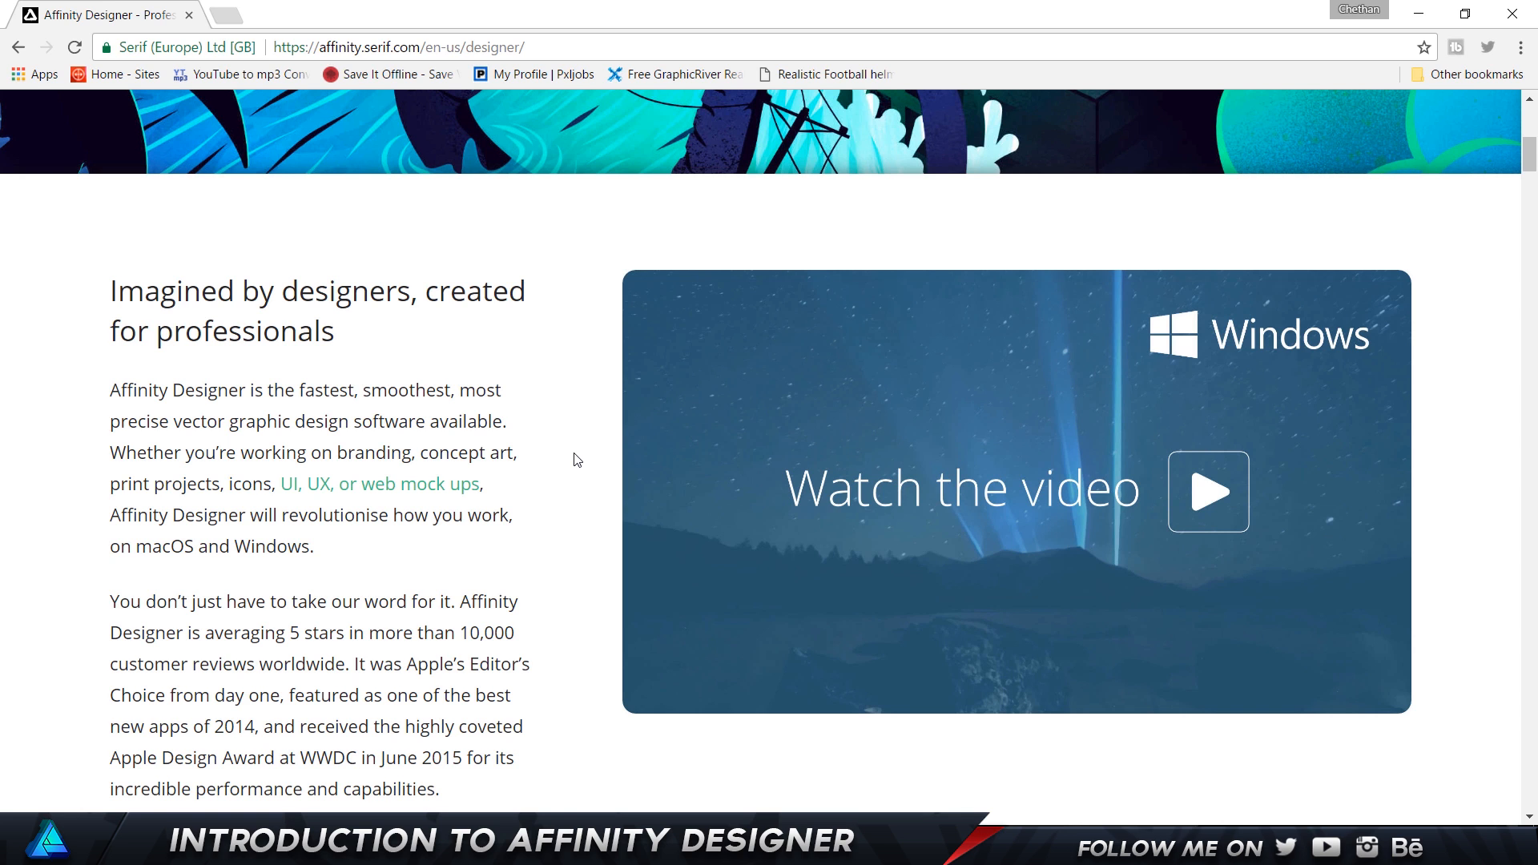
scroll(574, 459, down, 10)
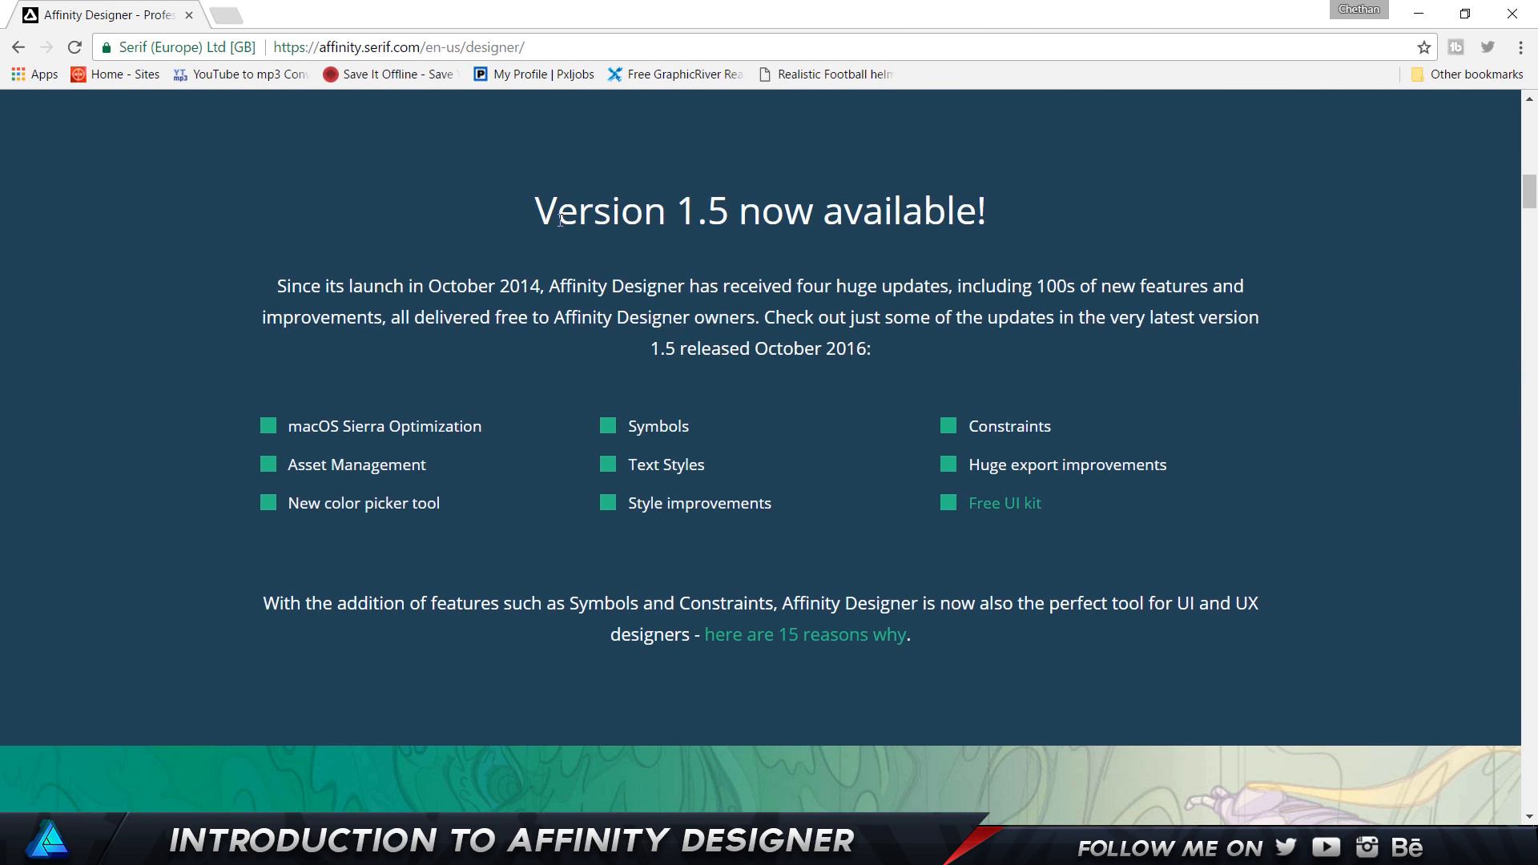
drag(560, 219, 954, 256)
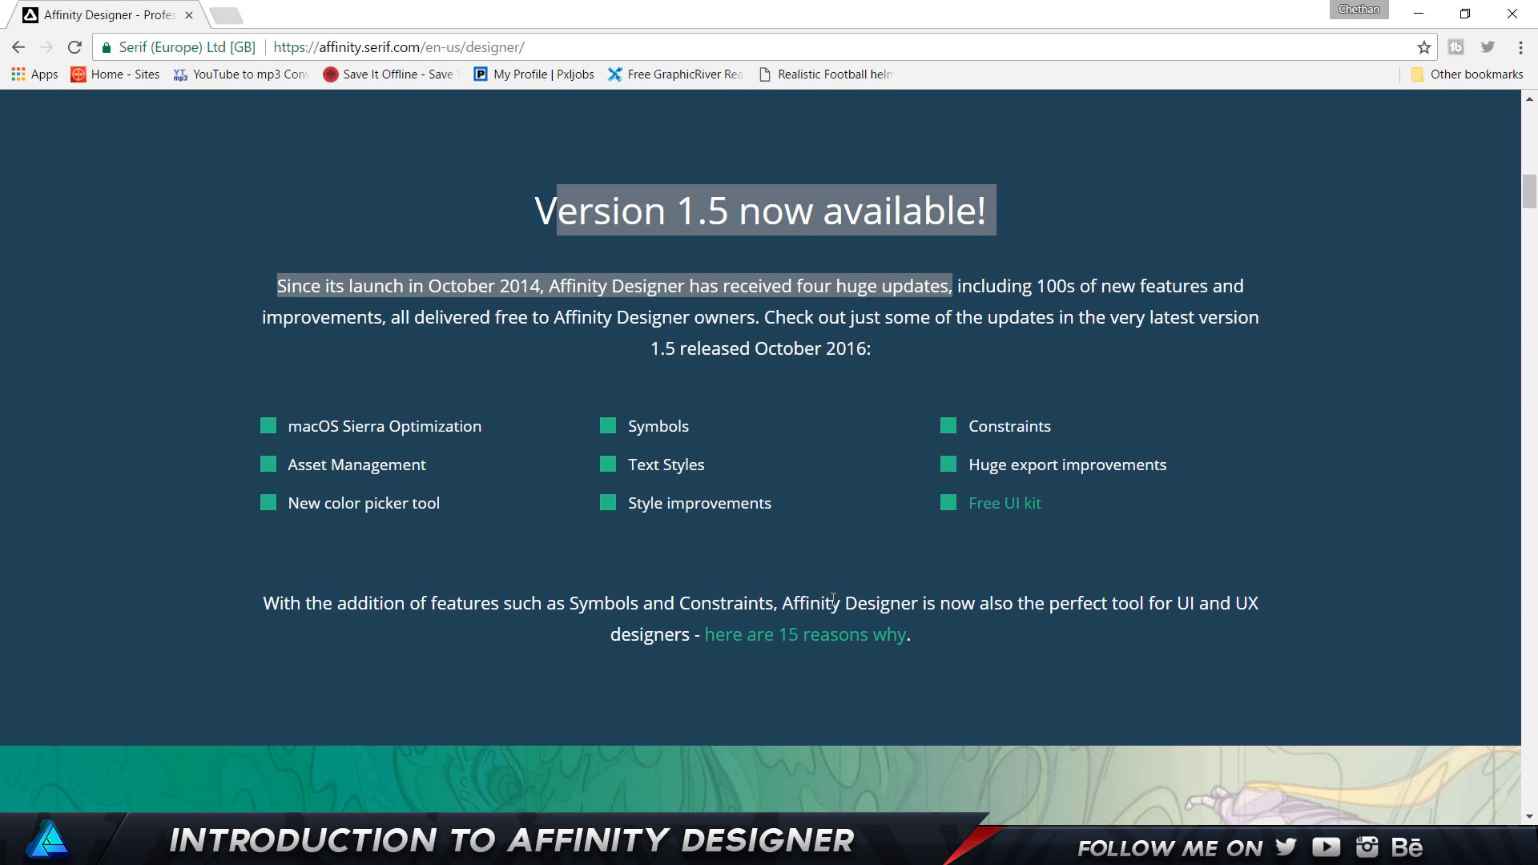
- Review the Design tools redefined section and the performance, color space and file compatibility features
scroll(833, 503, down, 4)
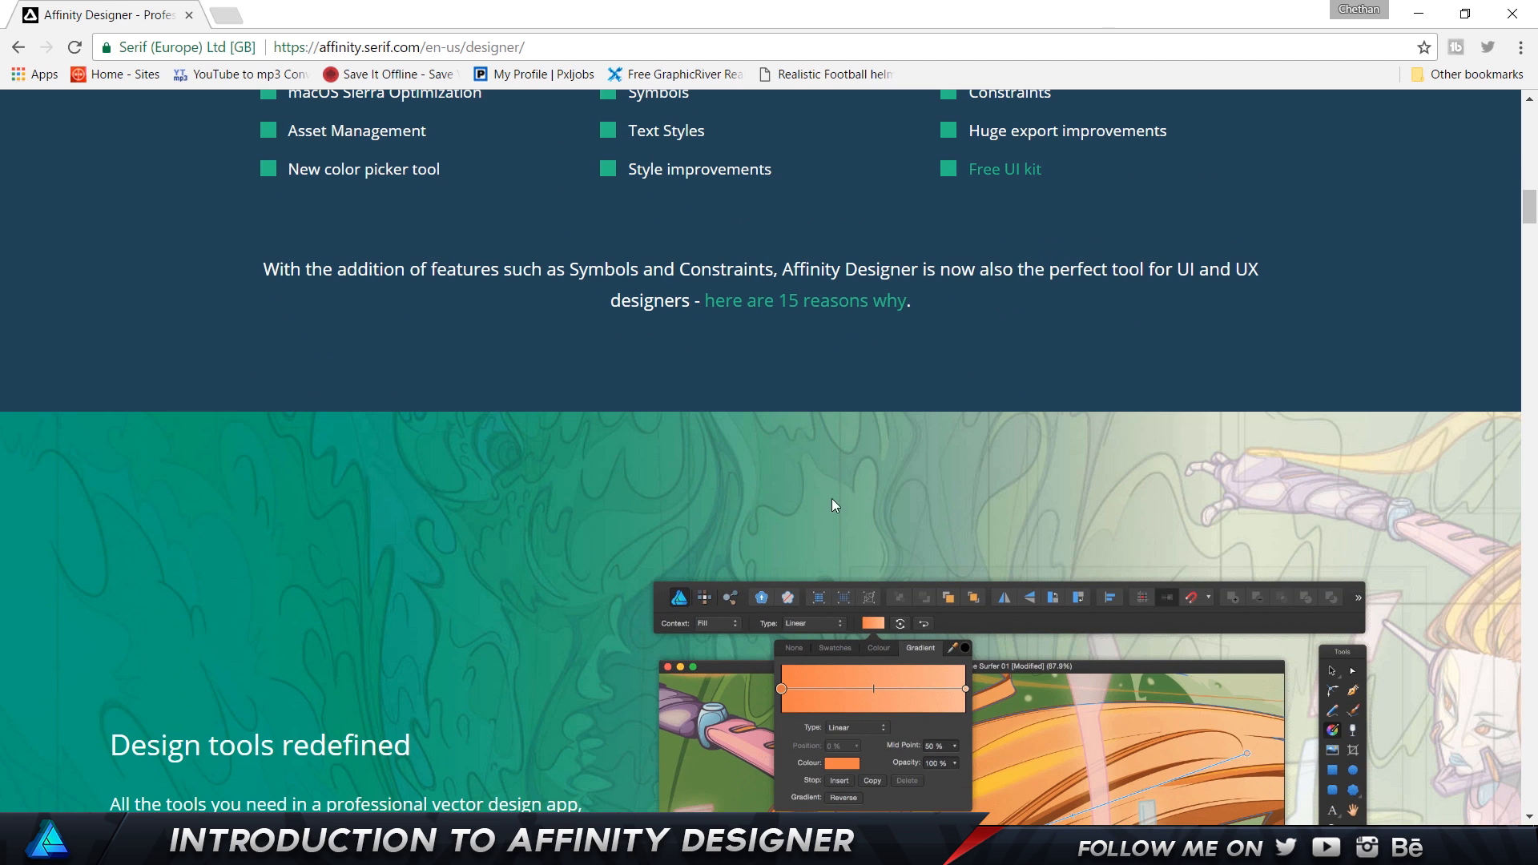
scroll(639, 440, down, 4)
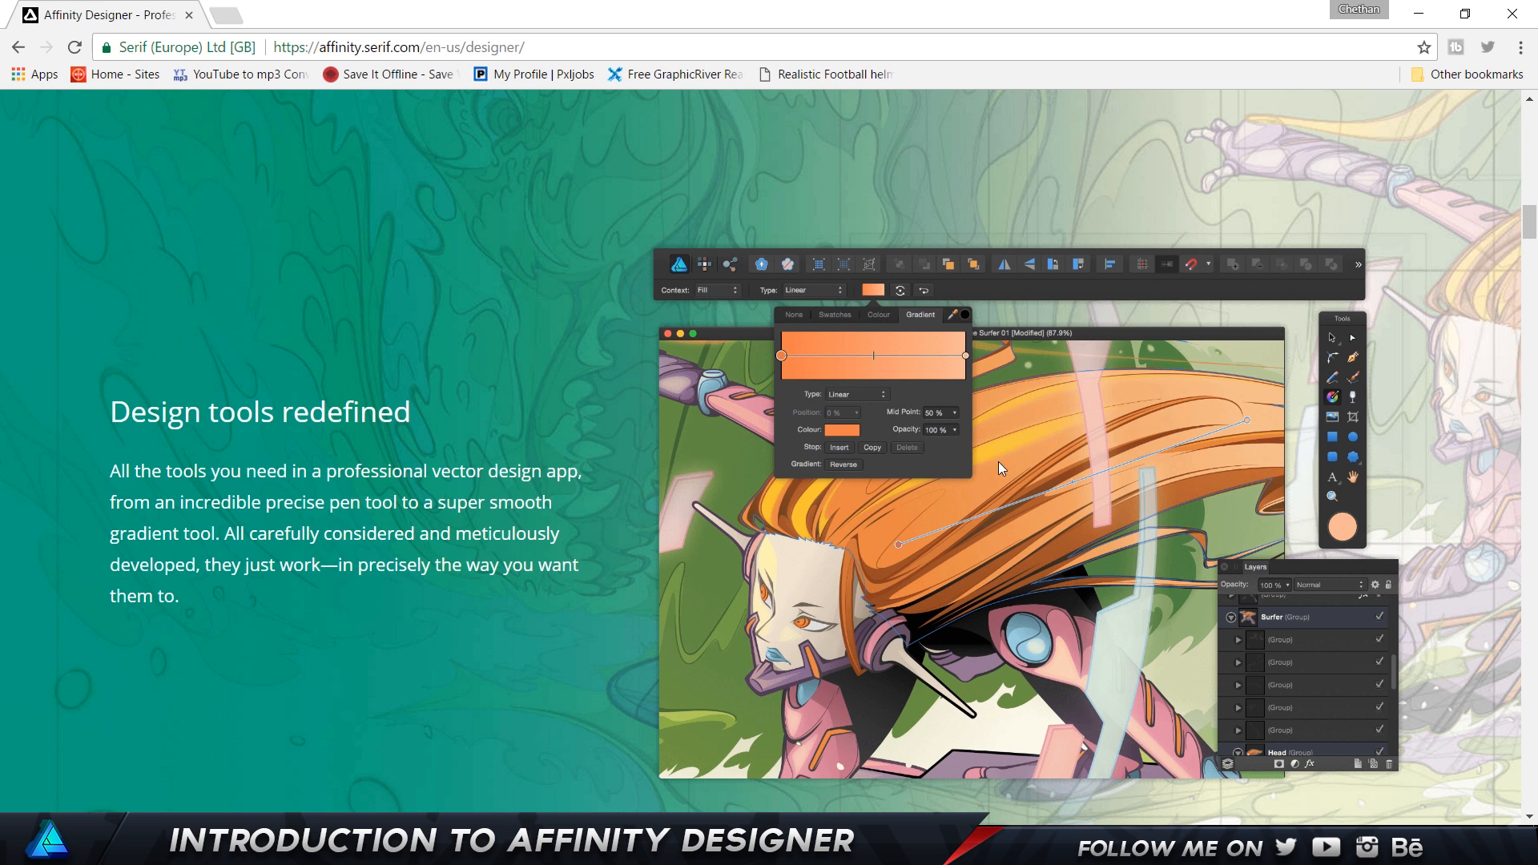
scroll(998, 462, down, 15)
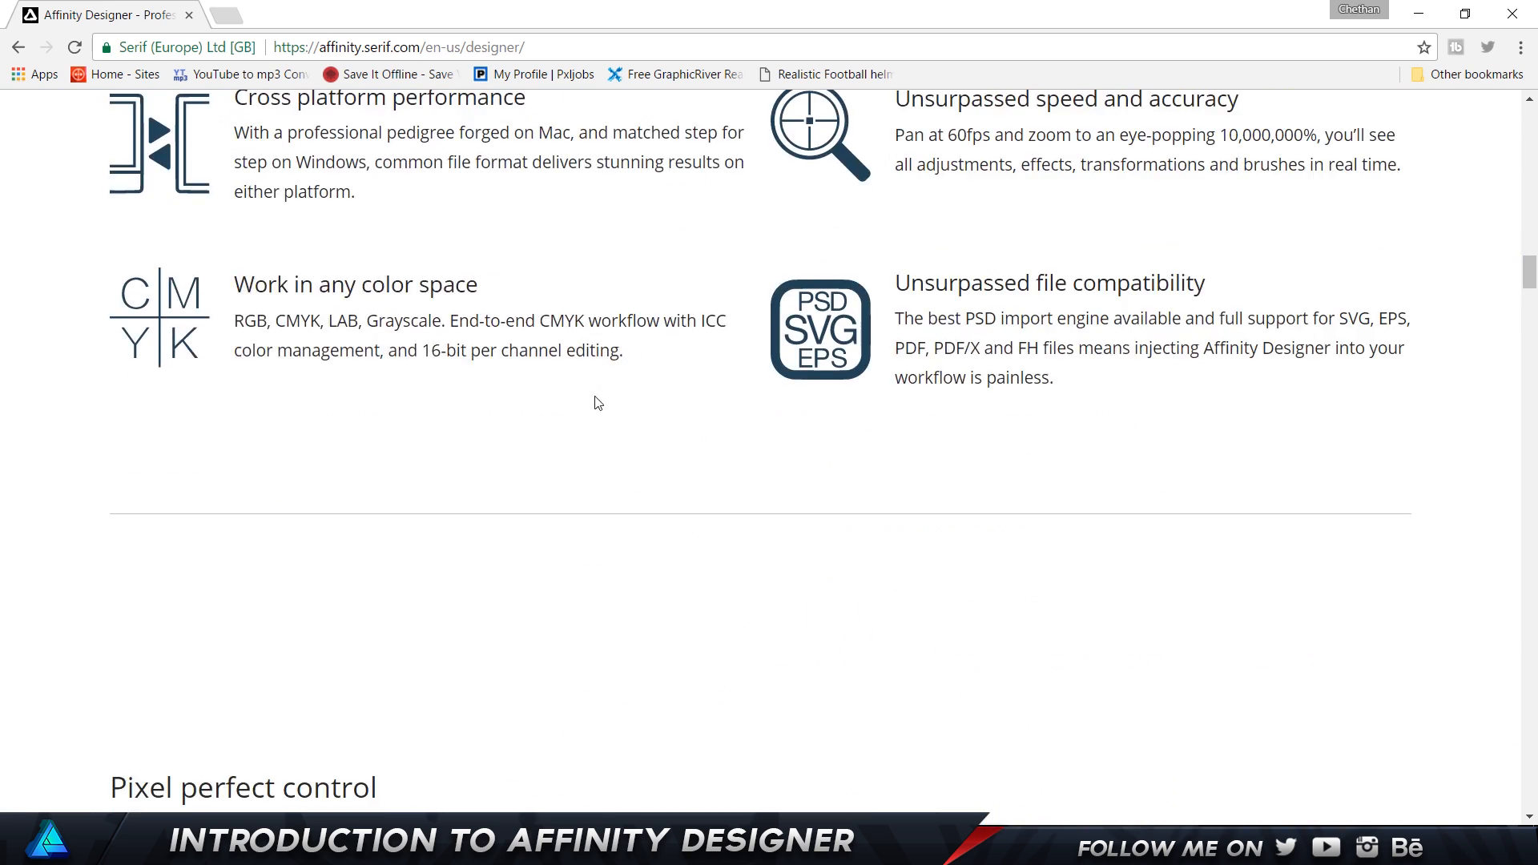
scroll(597, 403, down, 15)
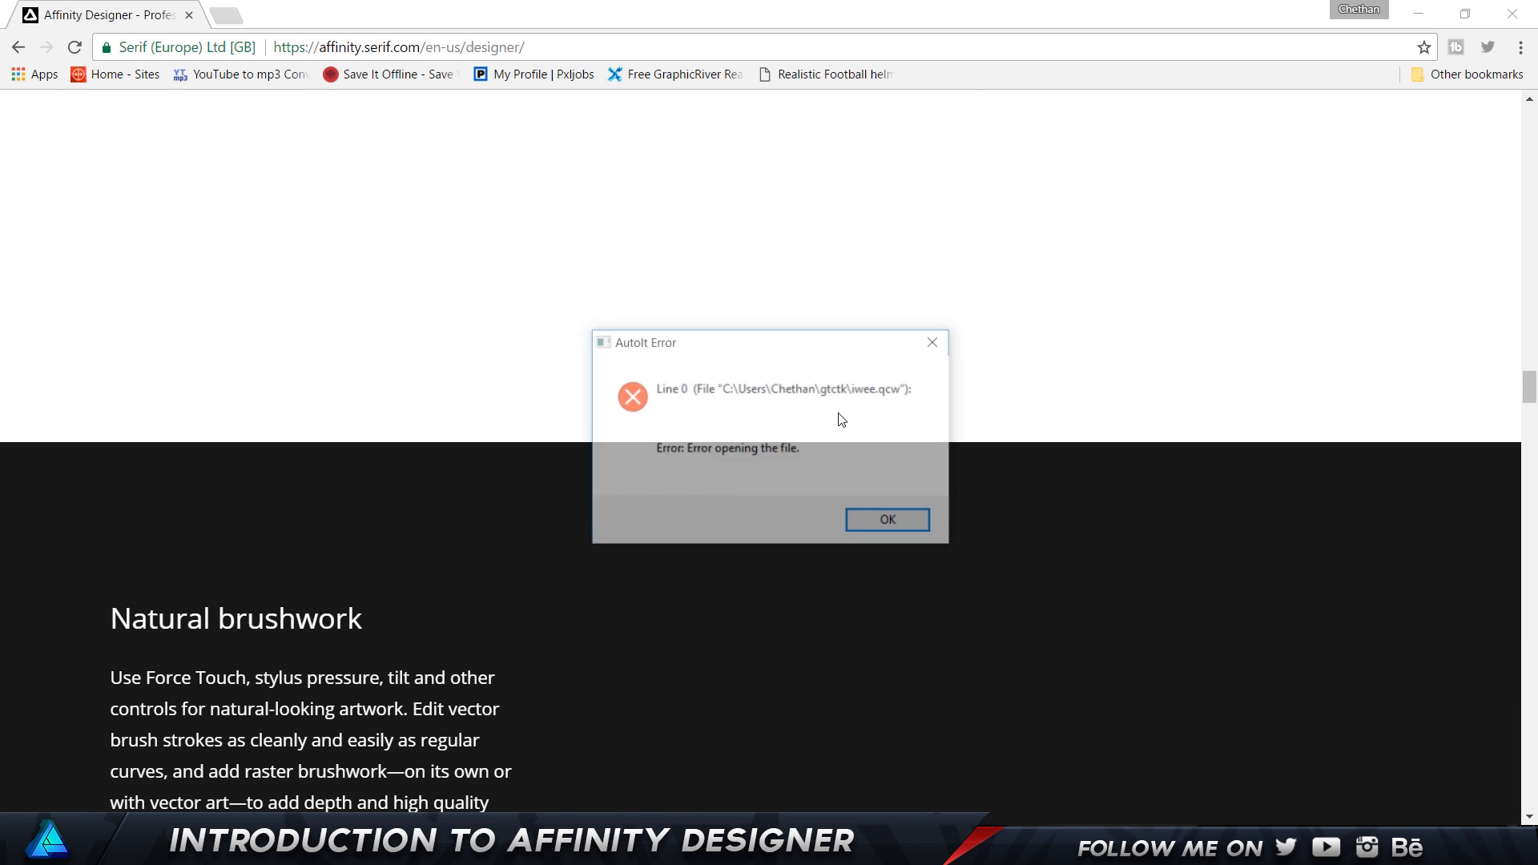
- Dismiss the AutoIt error message and examine the Natural brushwork section
click(859, 523)
scroll(484, 392, down, 4)
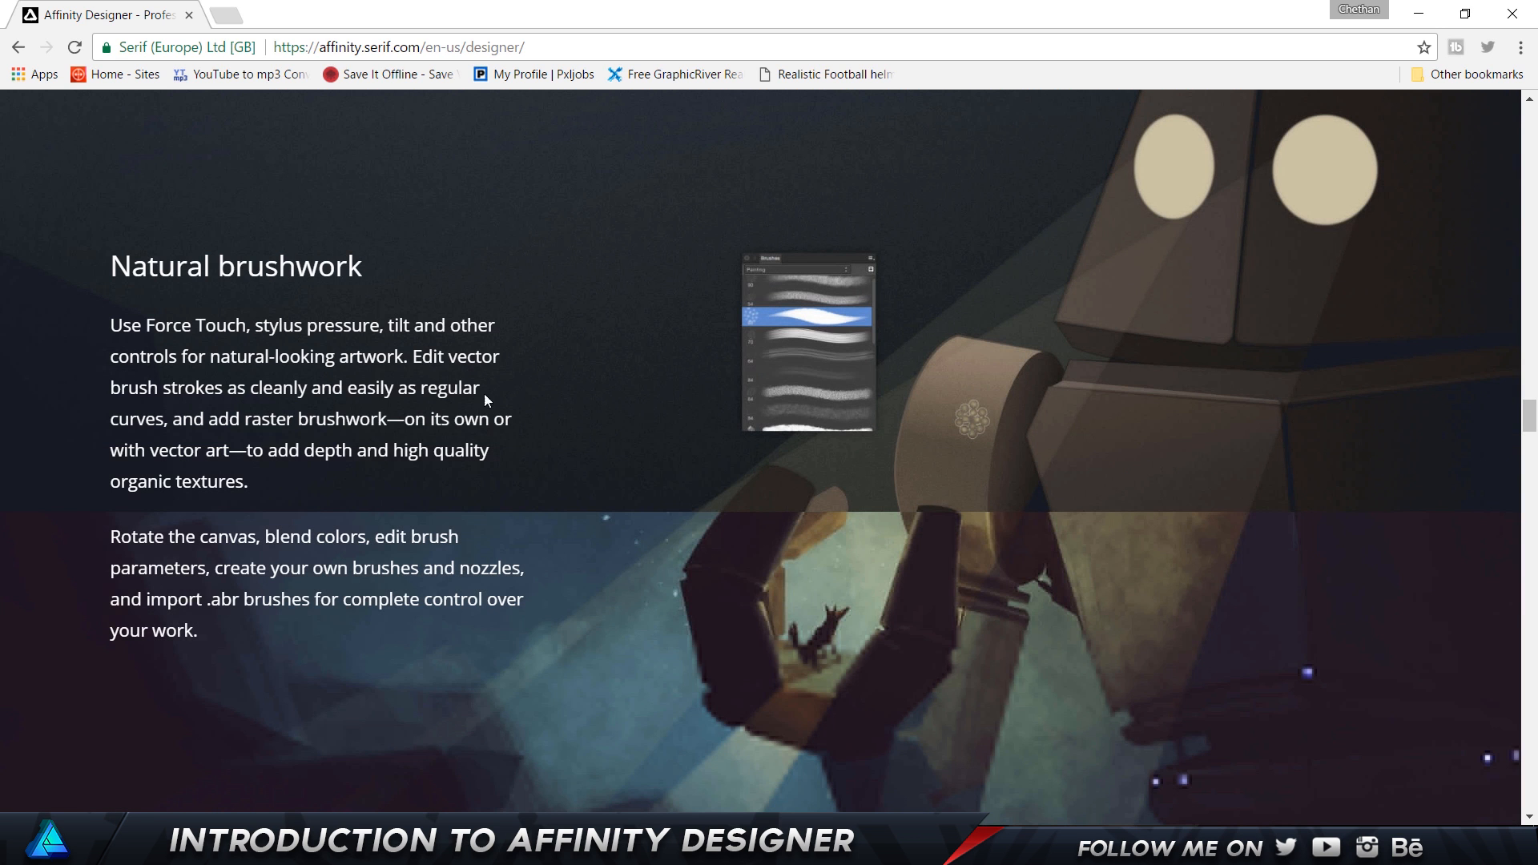
scroll(828, 357, down, 5)
scroll(551, 343, up, 5)
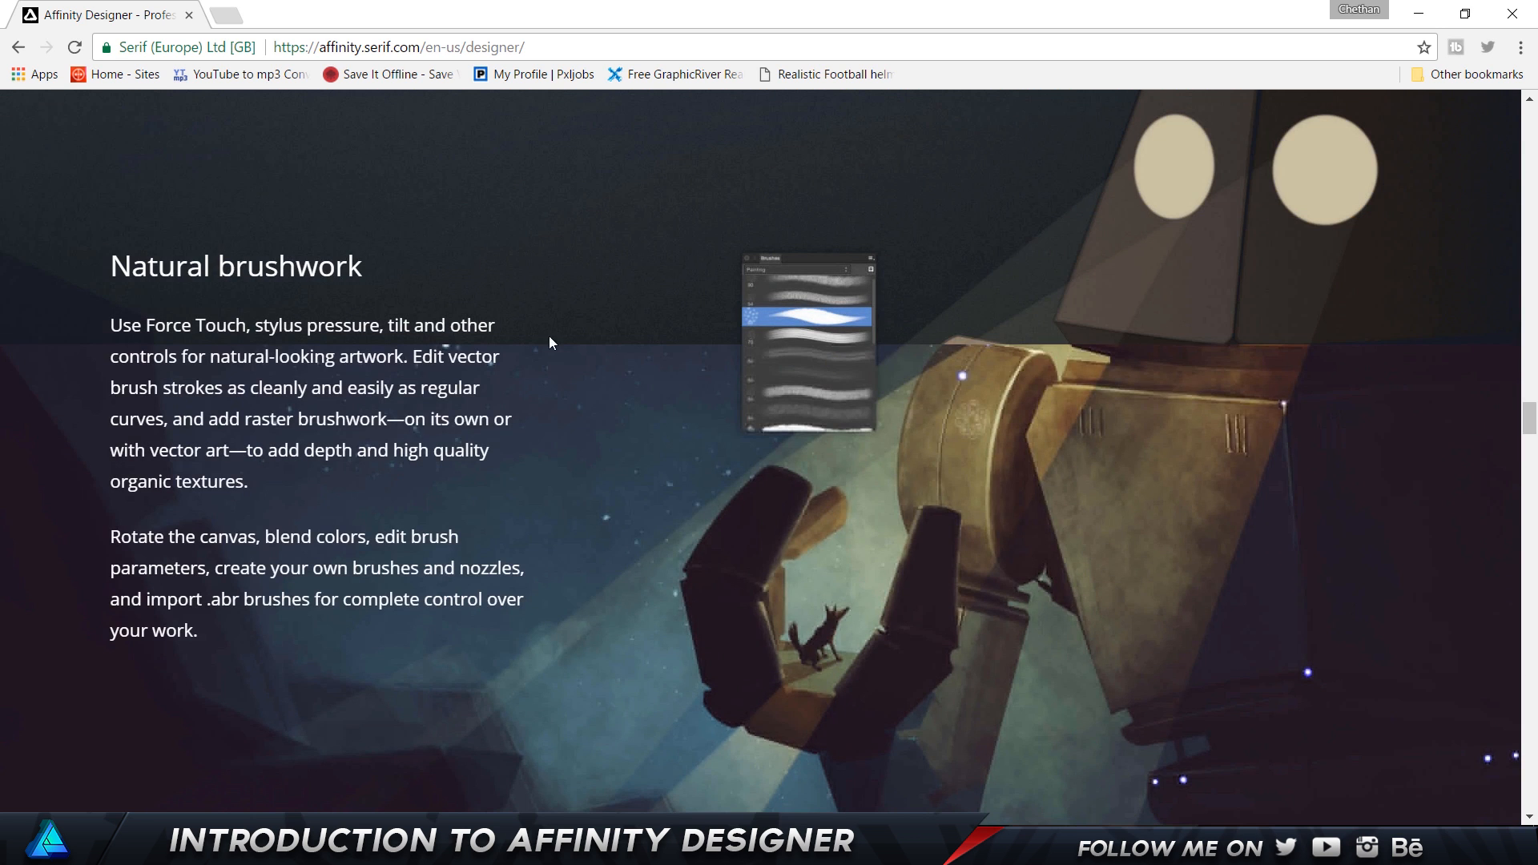
- Examine the sections on shapes, typography, print controls, export, the common Affinity file format and support resources
scroll(876, 417, down, 5)
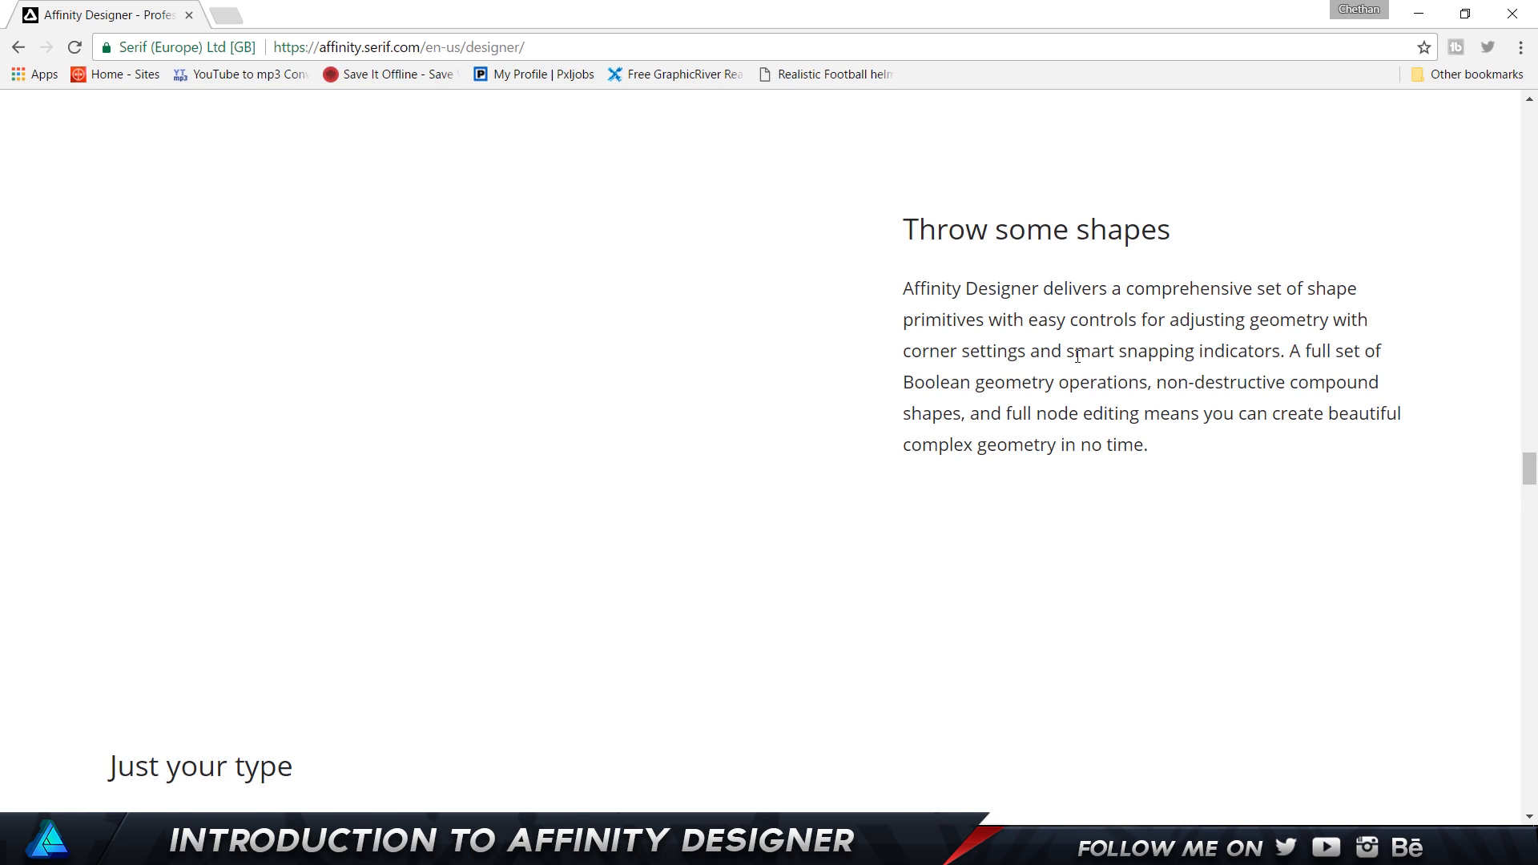
scroll(1077, 356, down, 6)
scroll(552, 481, down, 4)
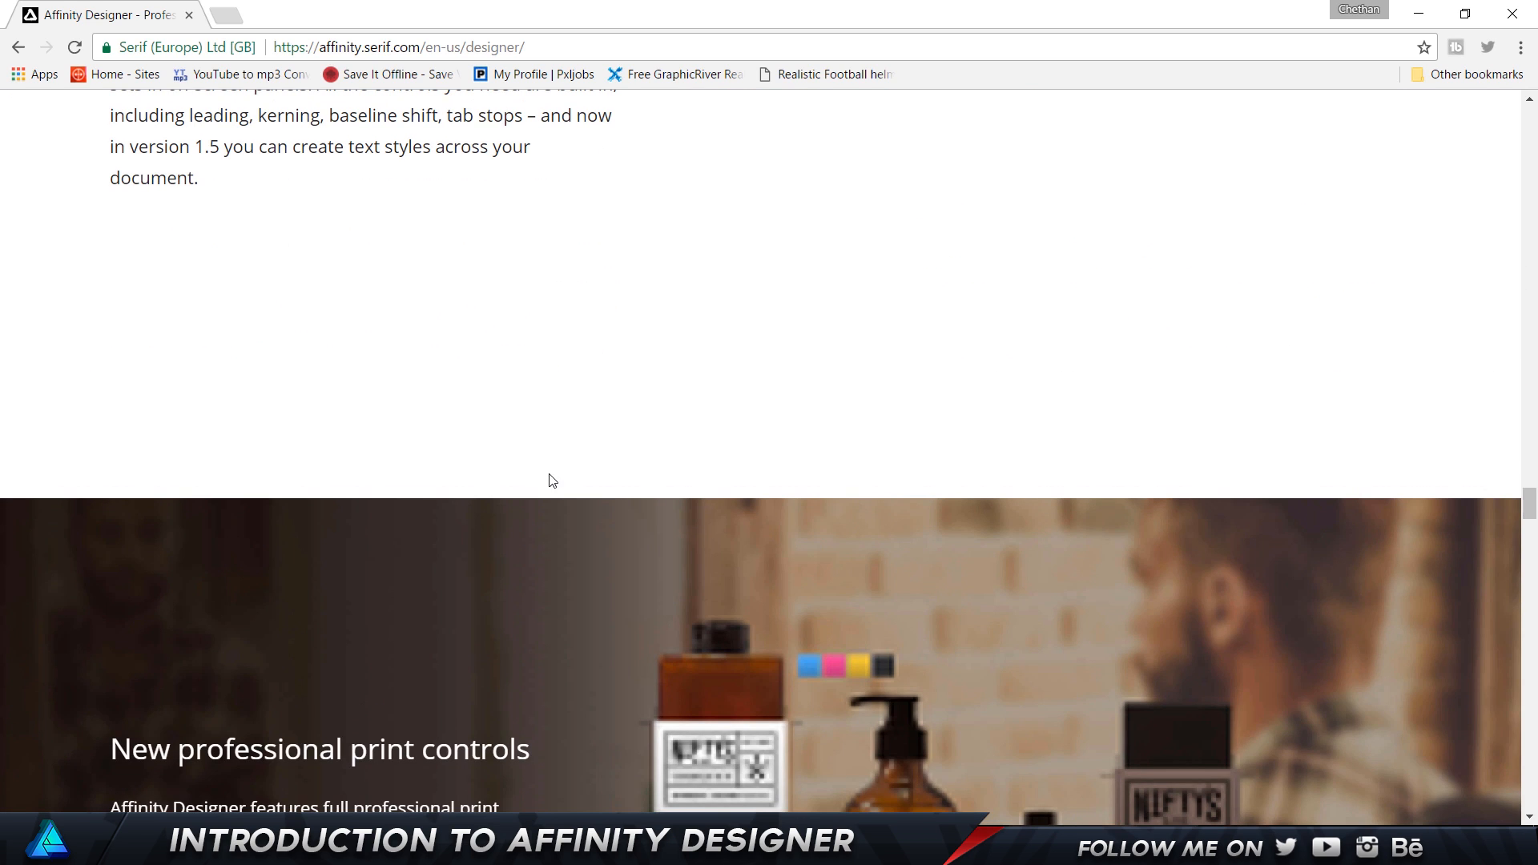
scroll(862, 362, down, 5)
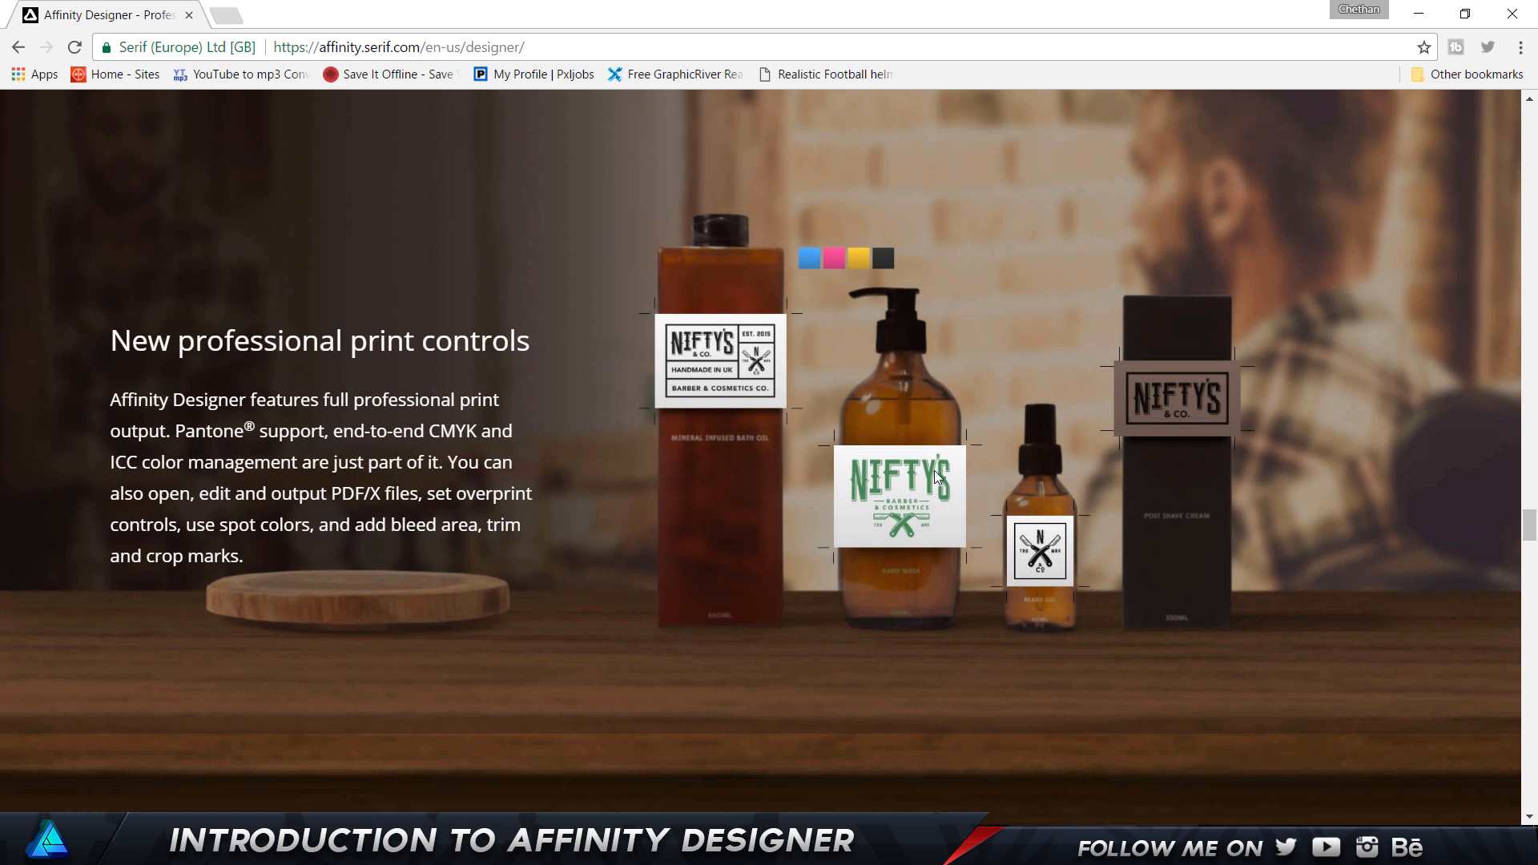
scroll(796, 354, down, 6)
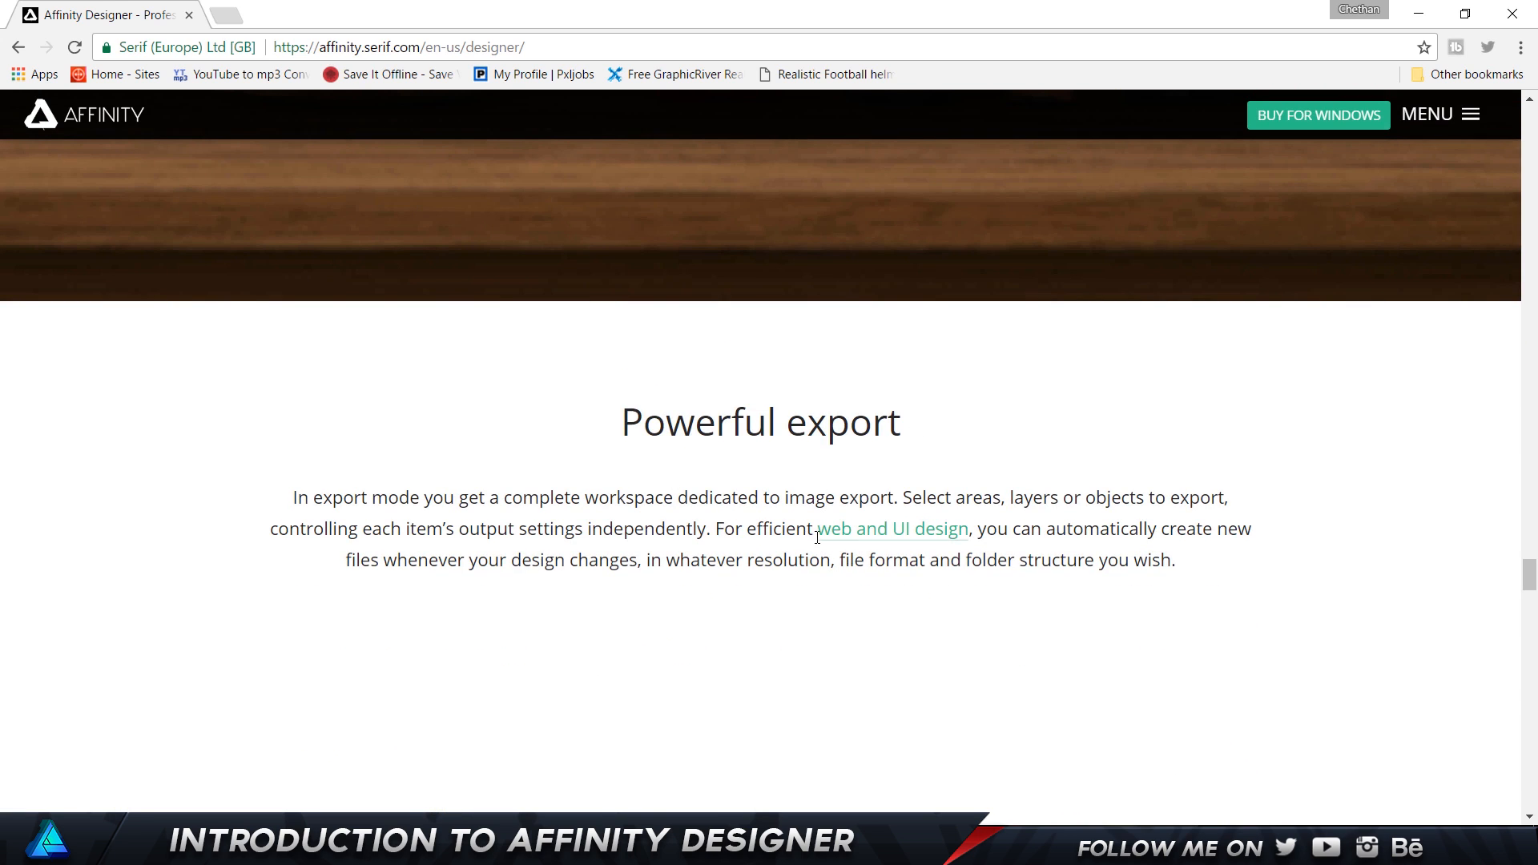
scroll(807, 507, down, 10)
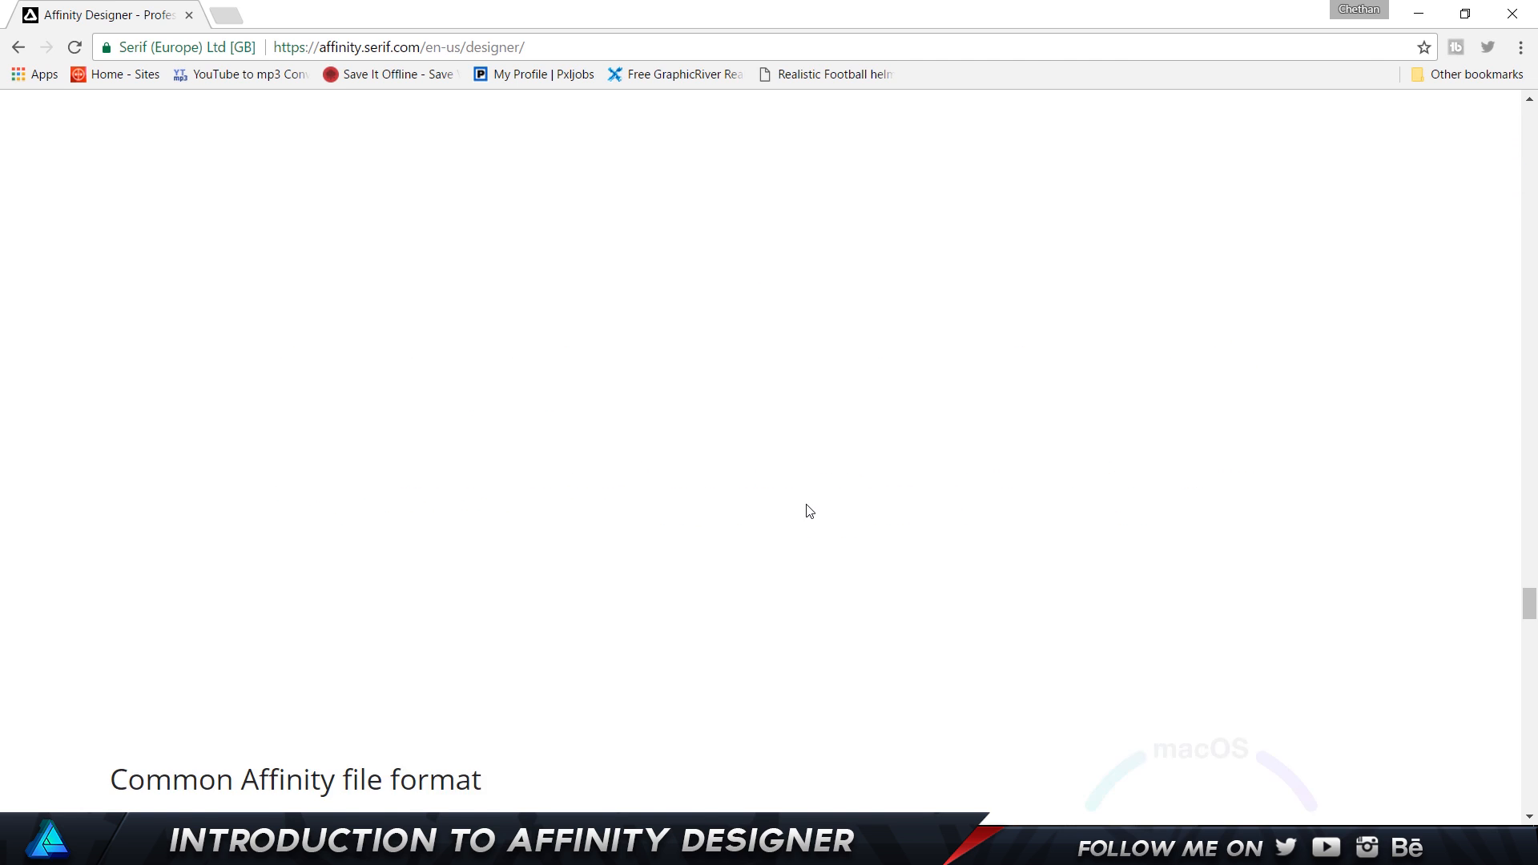
scroll(793, 496, up, 2)
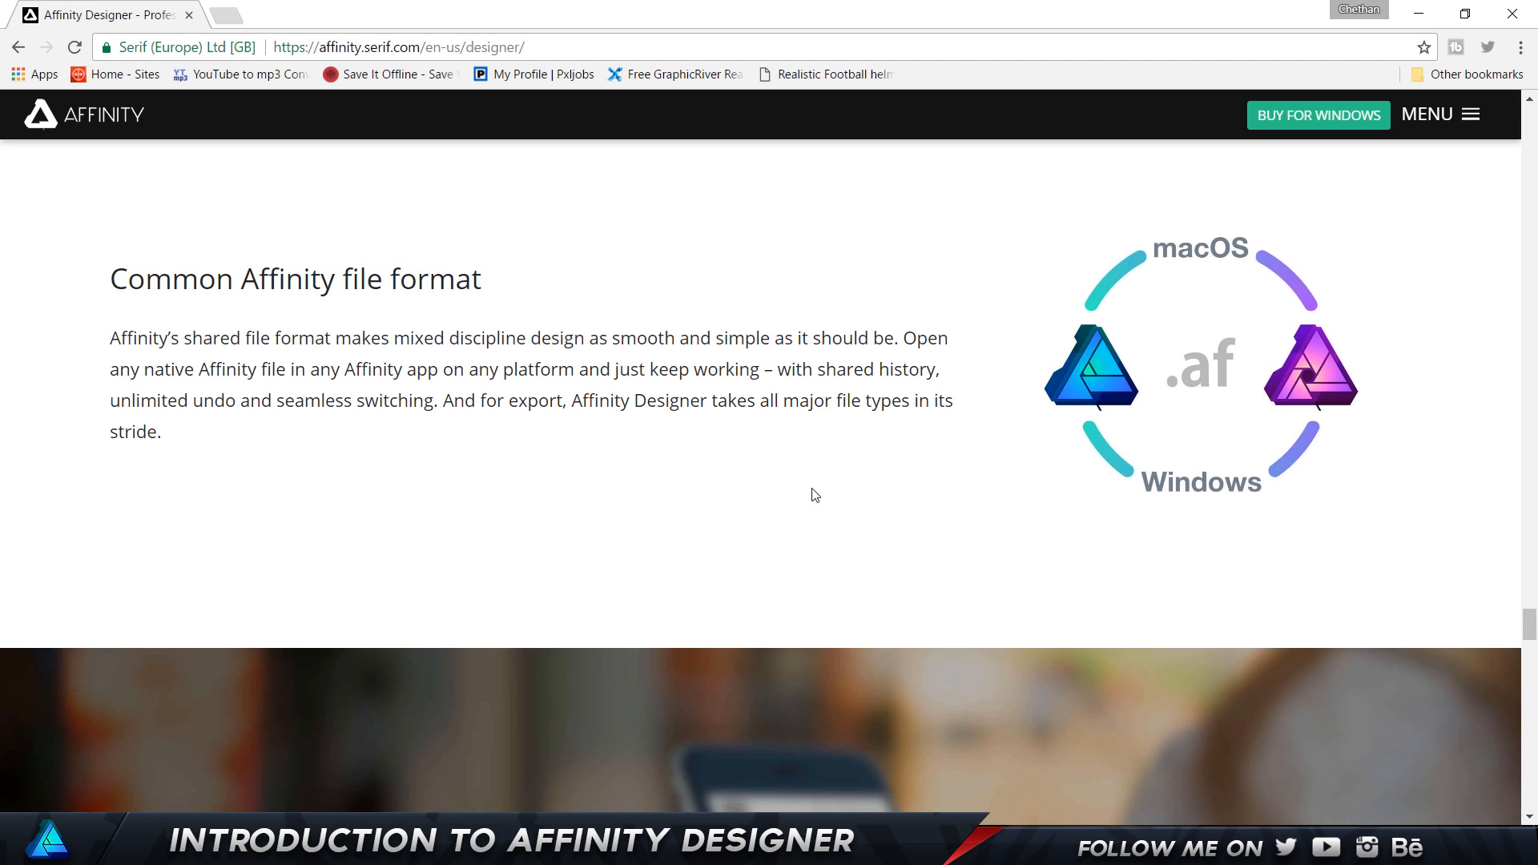
scroll(812, 494, down, 5)
scroll(706, 545, down, 5)
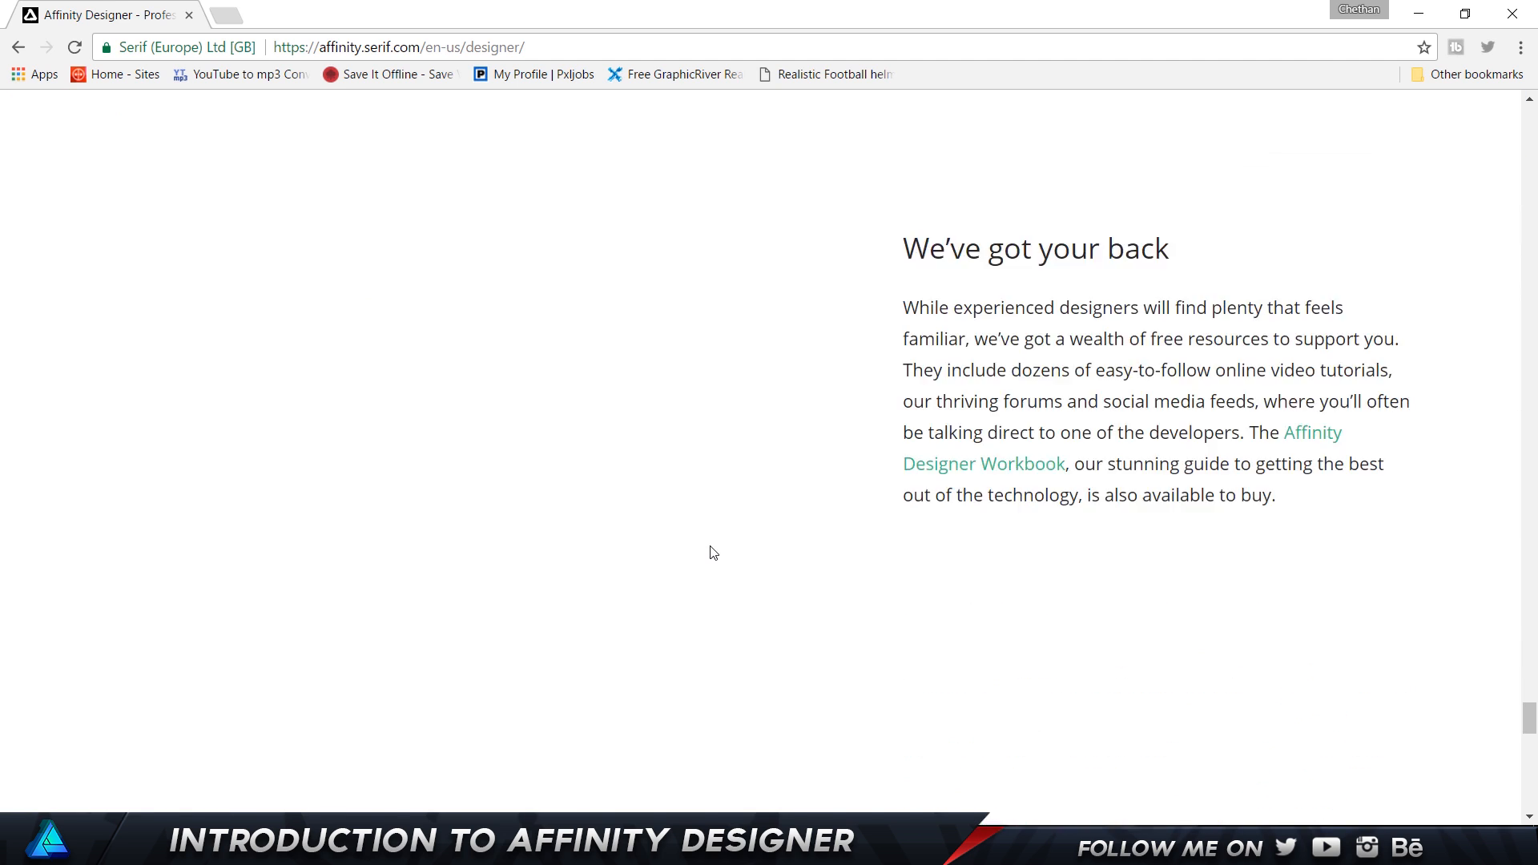
- View the feature slideshow from Symbols through Constraints and Asset Panel to Real-time embedded document editing
scroll(714, 553, down, 5)
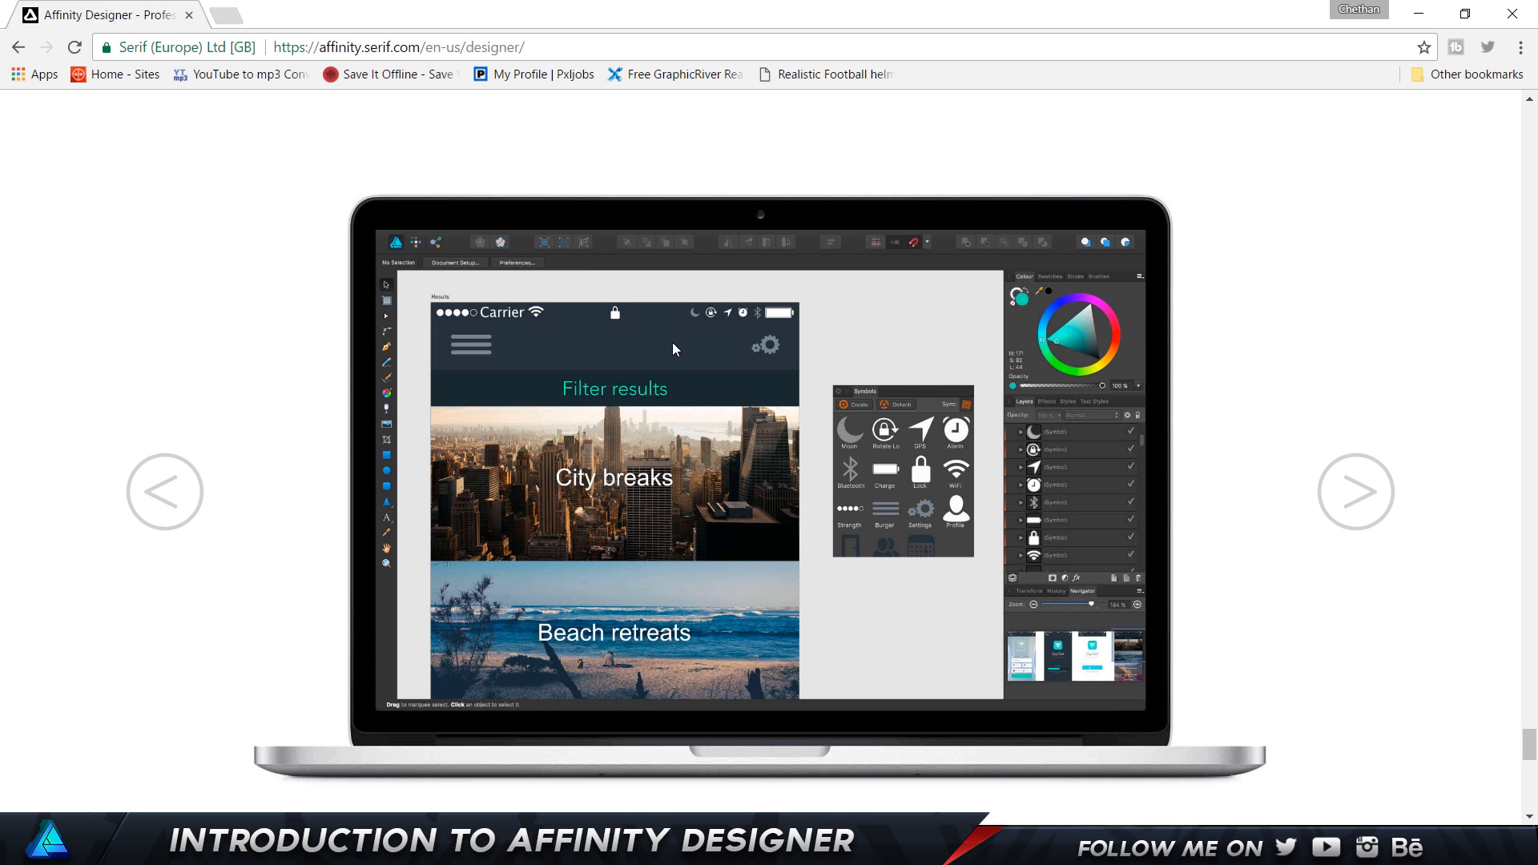
scroll(738, 315, down, 4)
scroll(751, 333, up, 2)
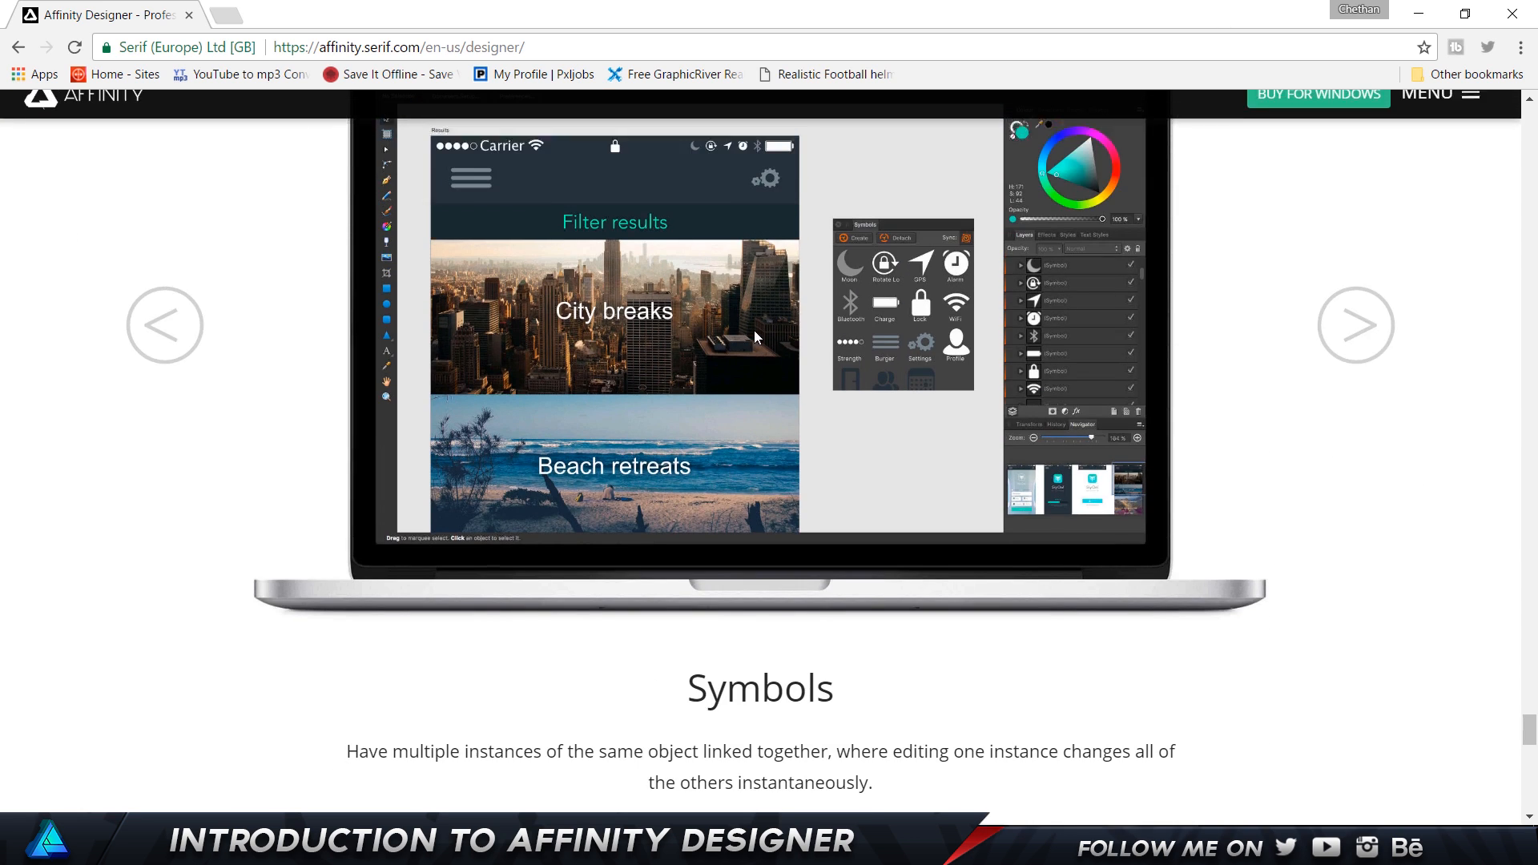
scroll(1042, 385, up, 2)
click(1337, 485)
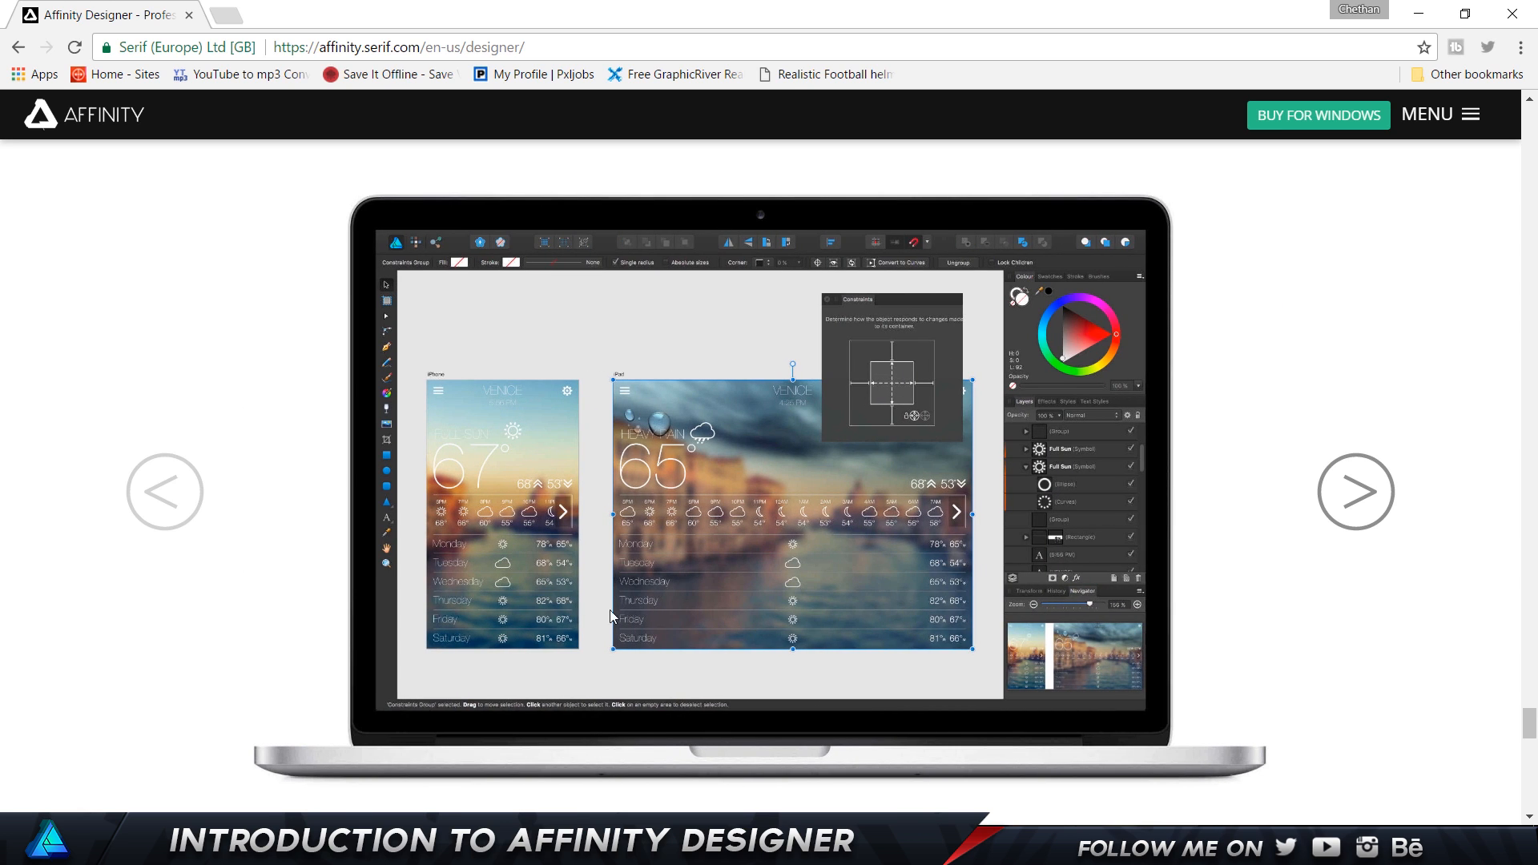
click(1376, 506)
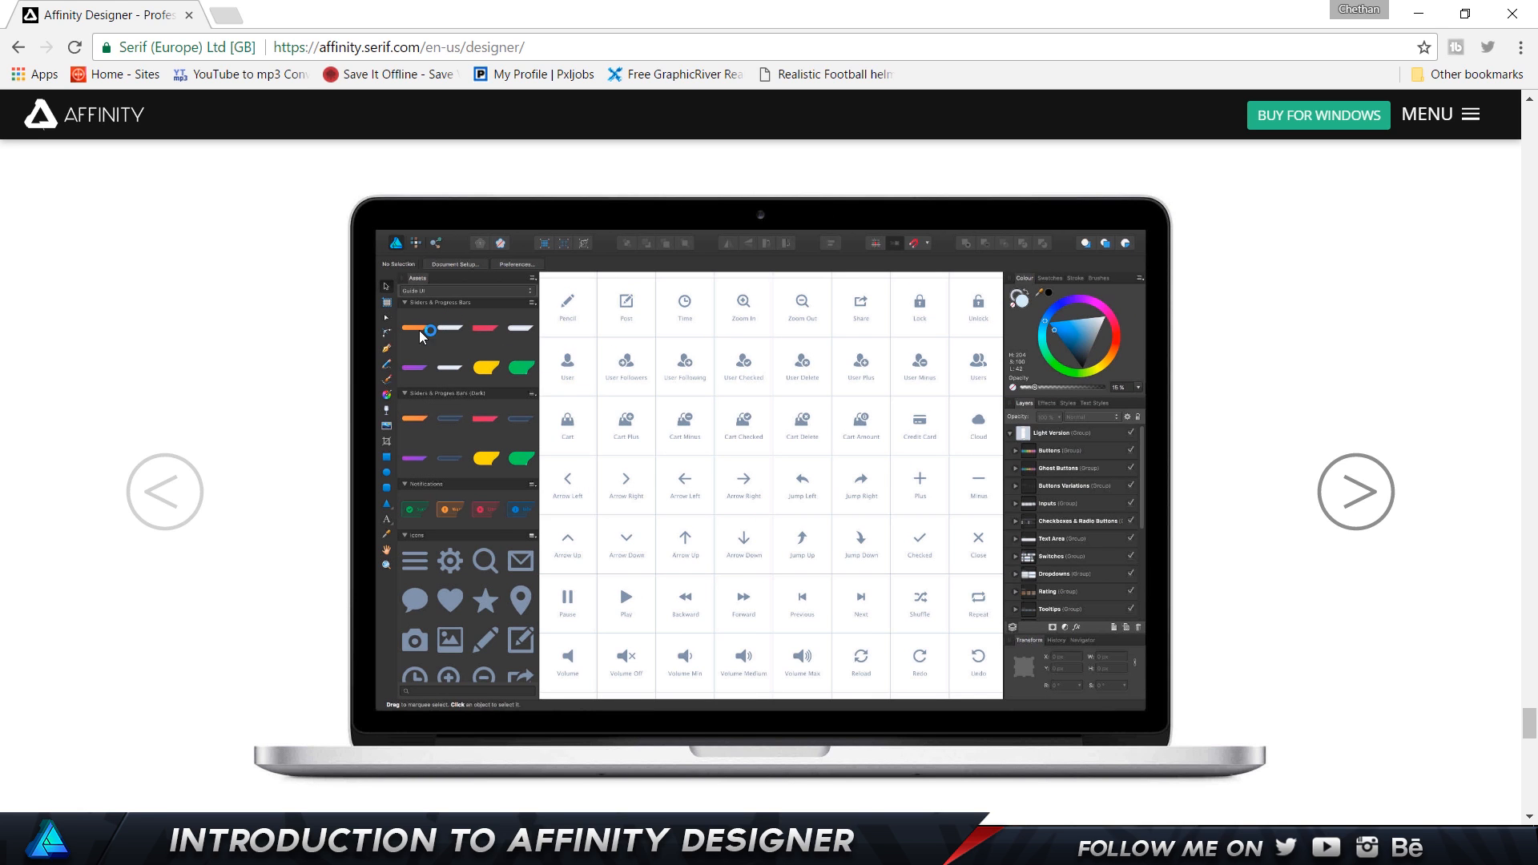
scroll(920, 448, down, 4)
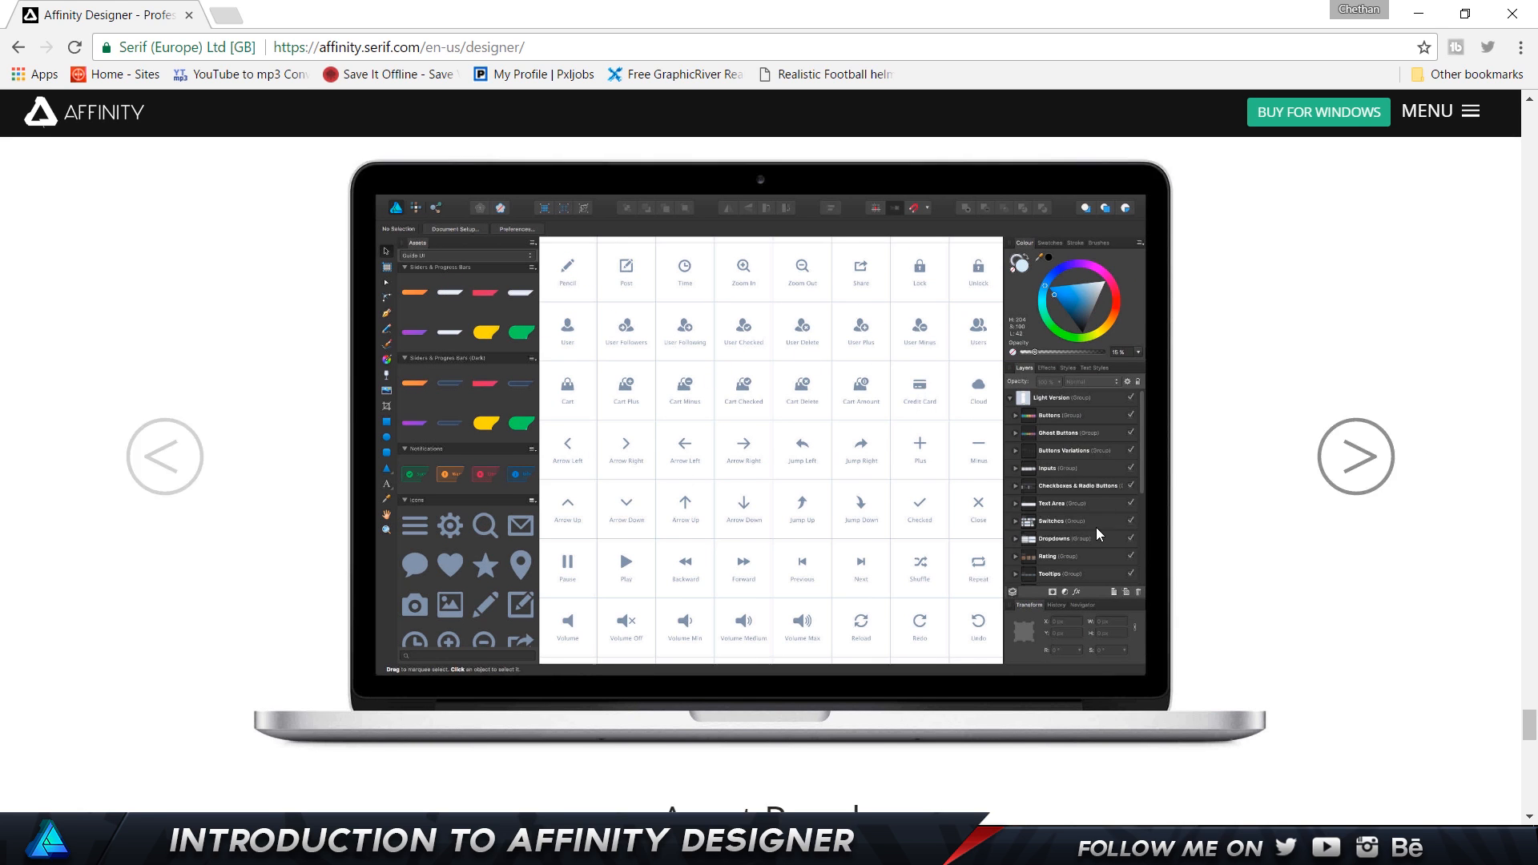
scroll(748, 556, up, 2)
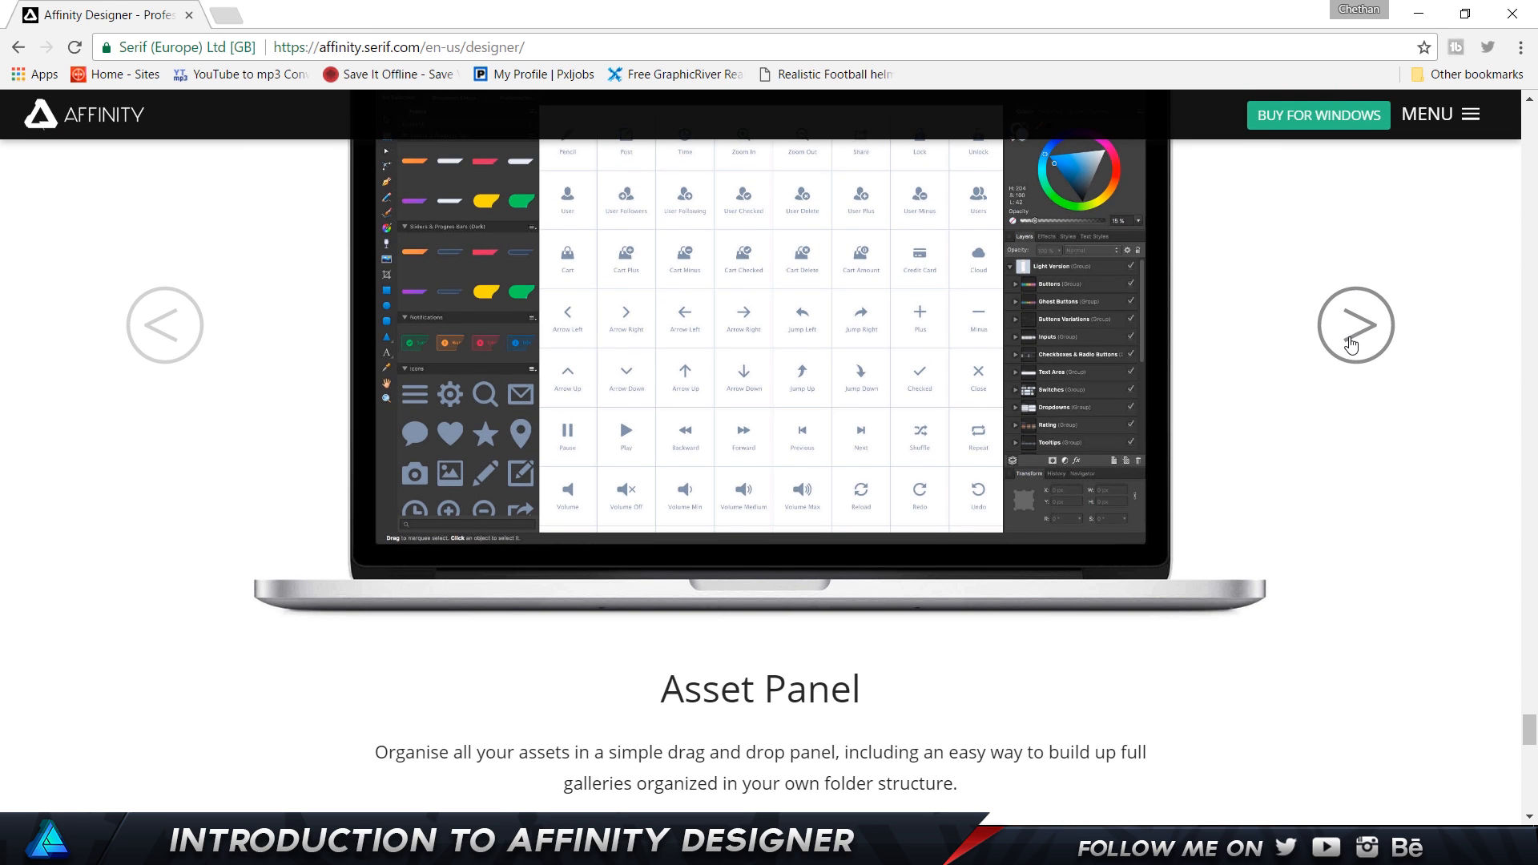
click(1352, 344)
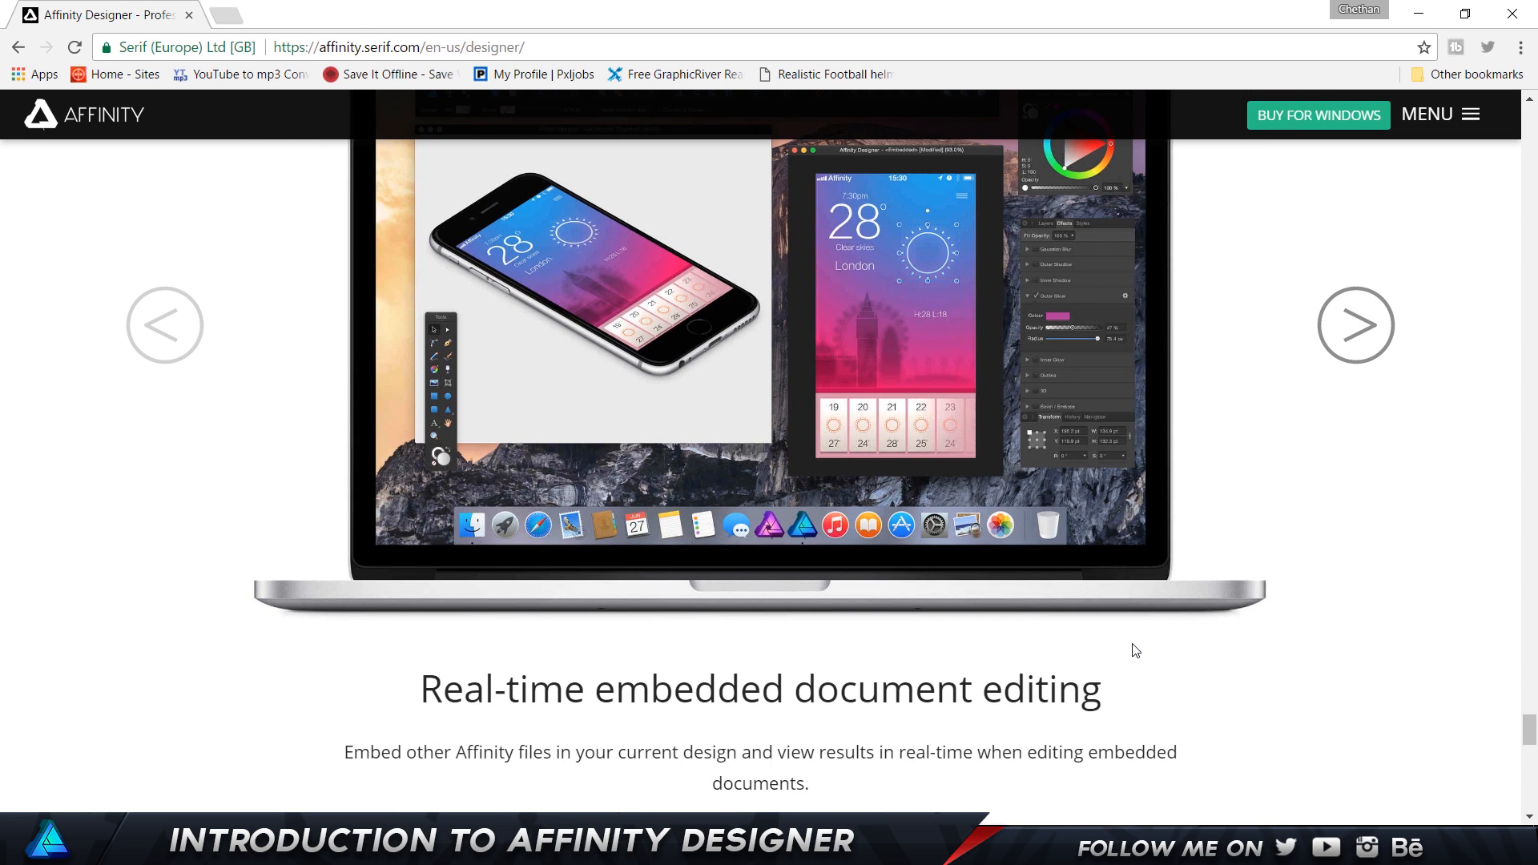
- Continue the feature slideshow through Text-on-a-path, Outline, pixel, and split screen views, and the Corner tool
scroll(837, 592, up, 2)
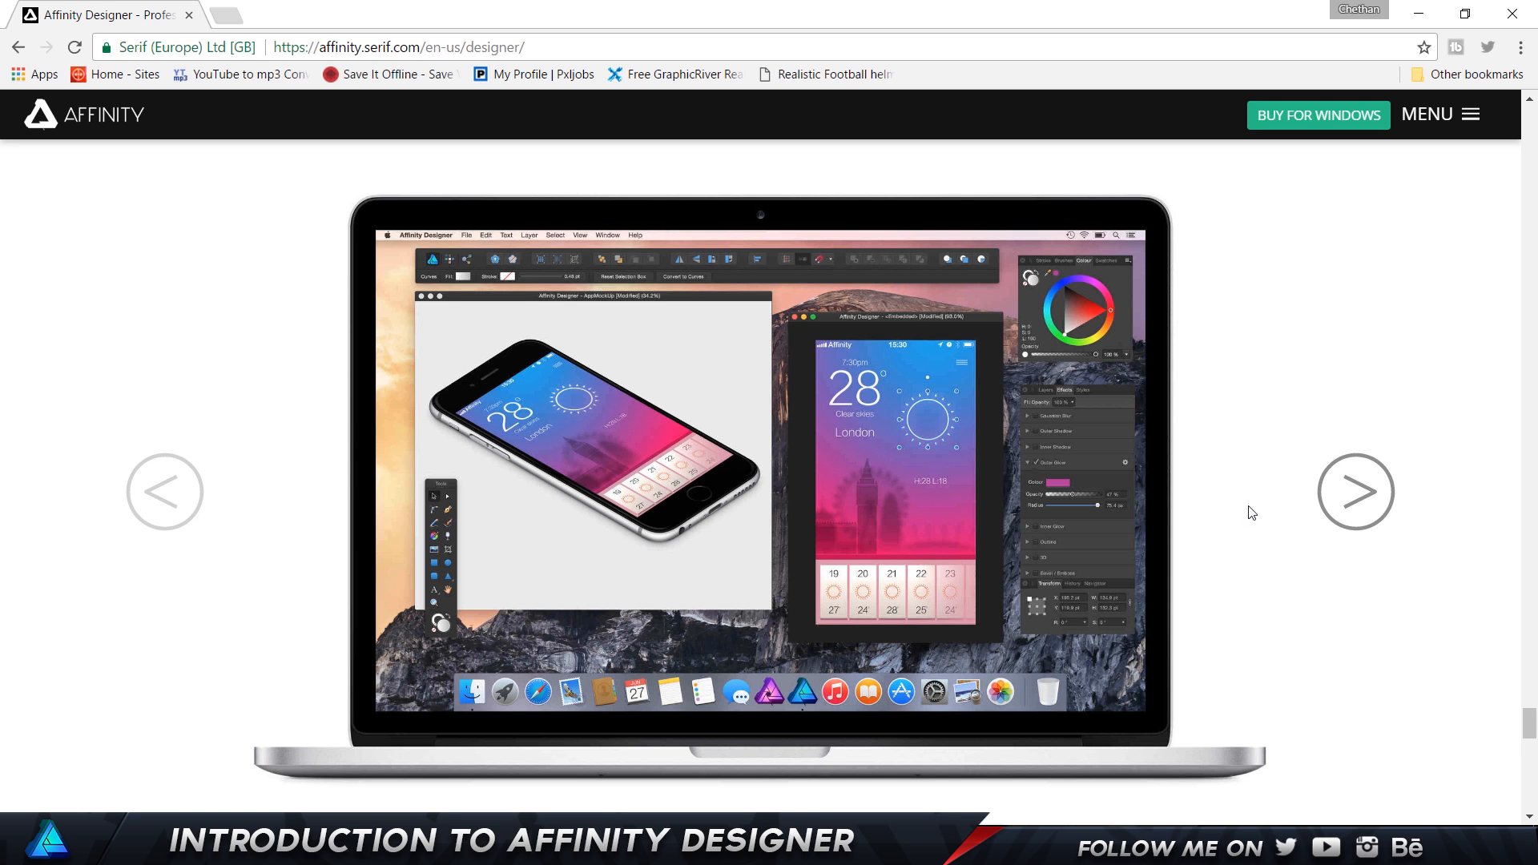
click(1346, 509)
scroll(1000, 478, down, 4)
scroll(1000, 482, up, 2)
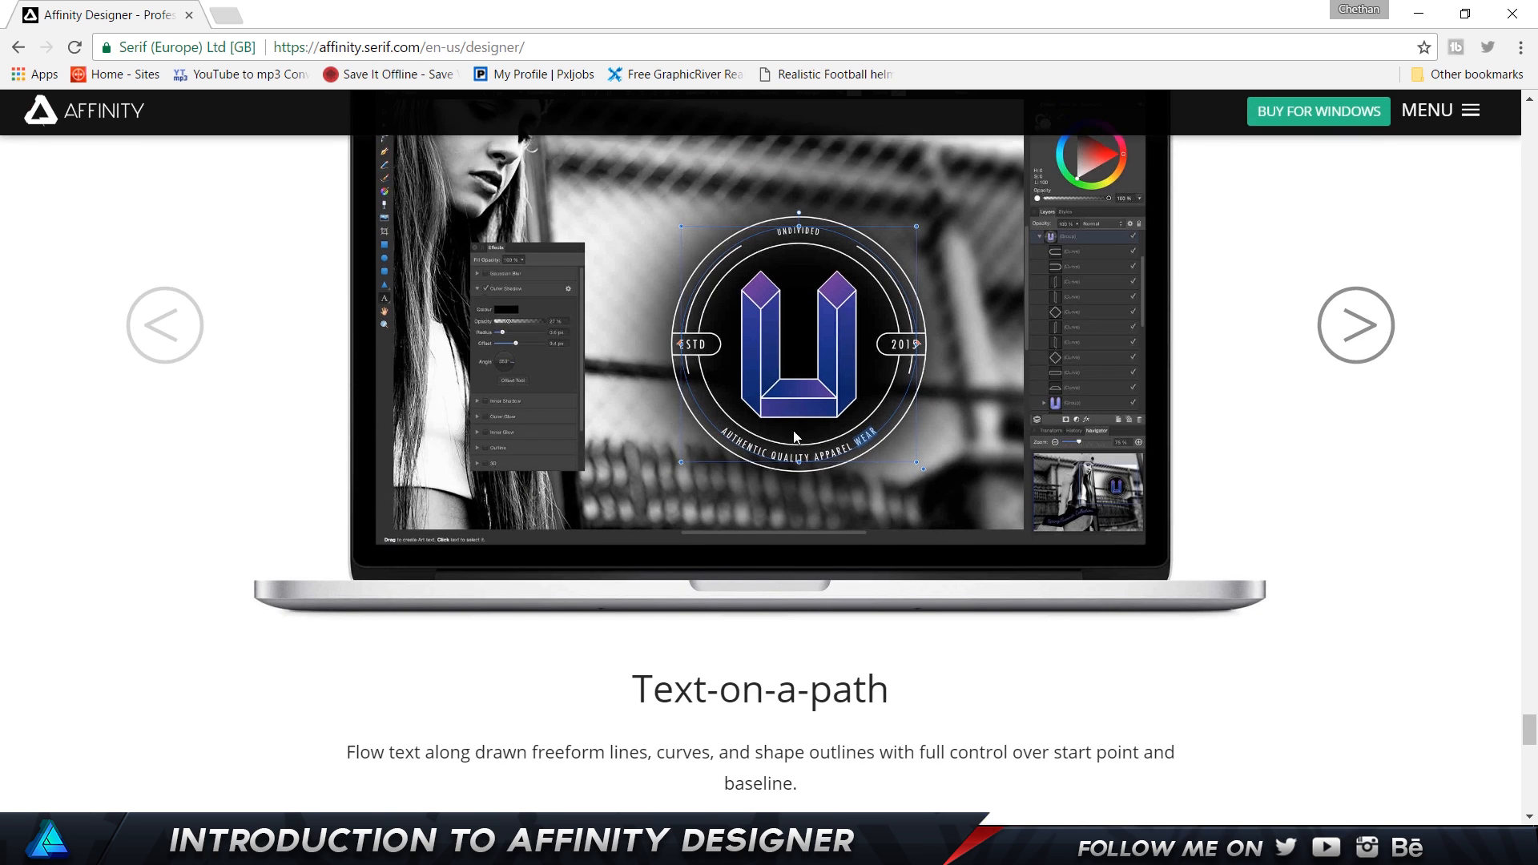
click(1362, 320)
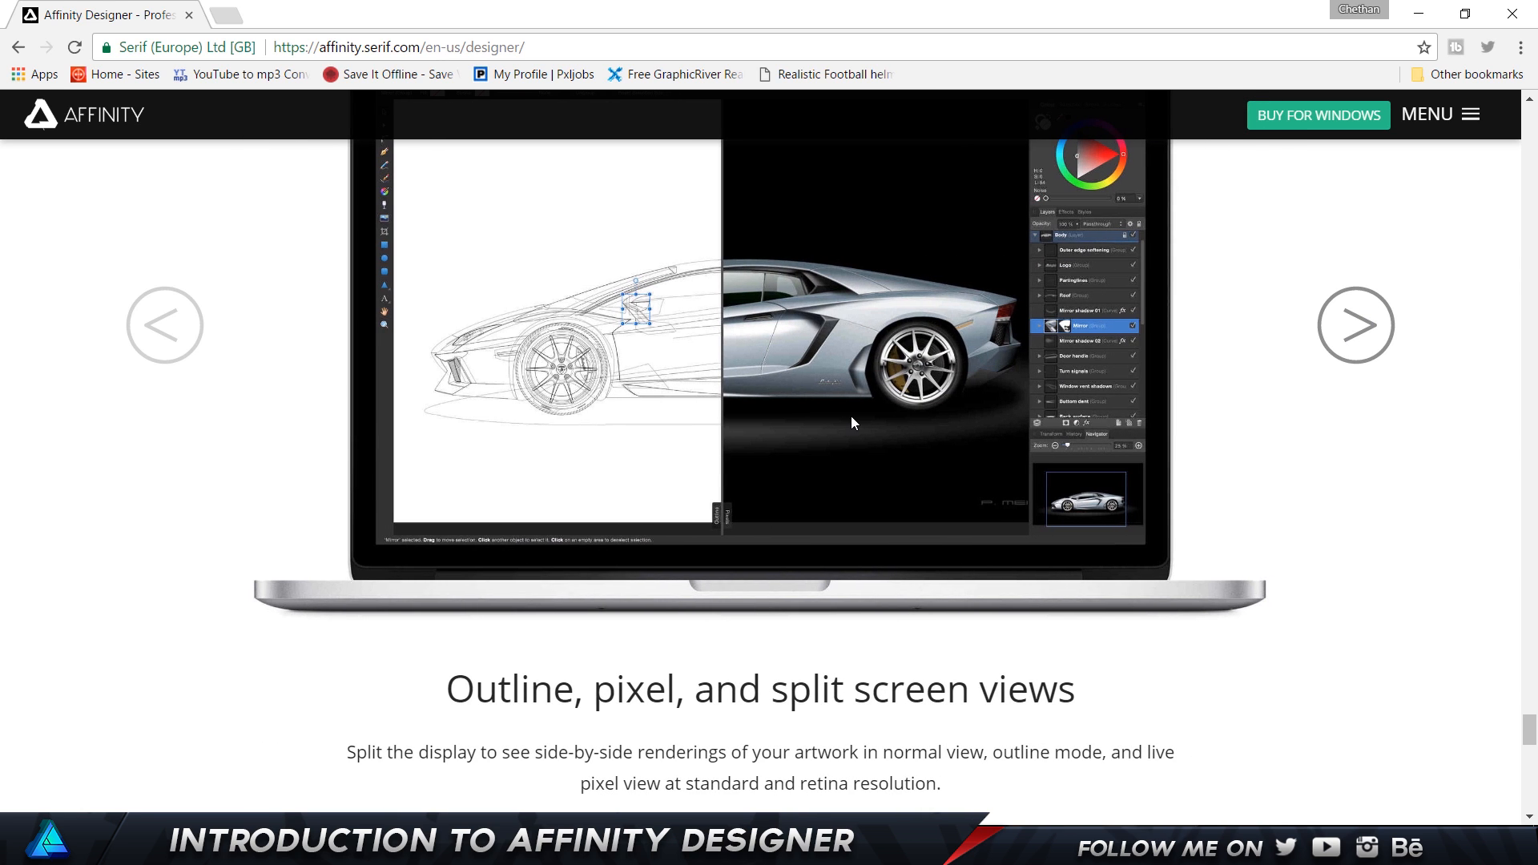
scroll(771, 352, up, 2)
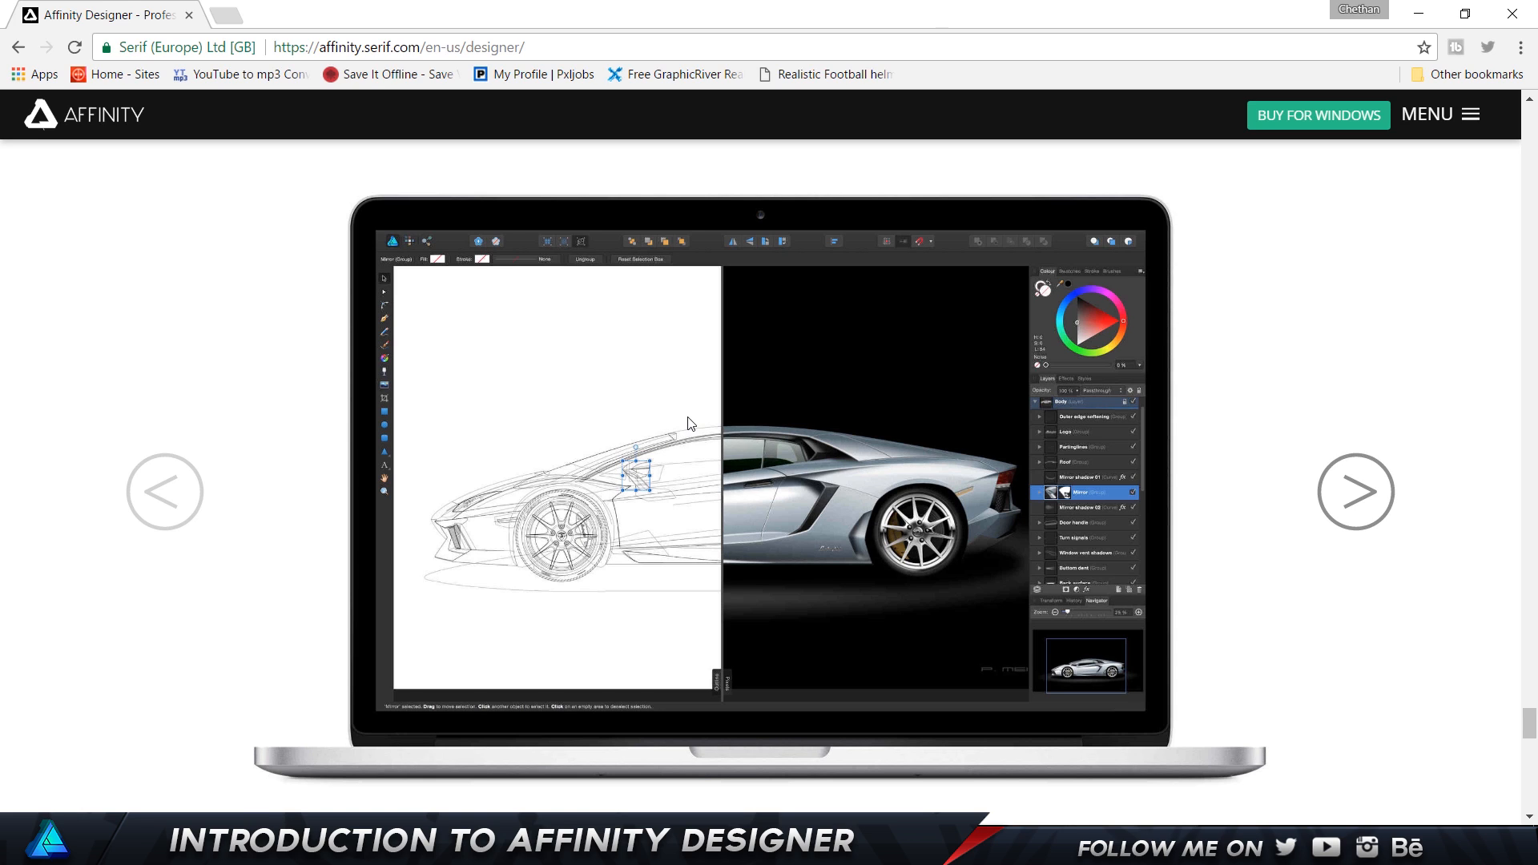
click(1387, 487)
scroll(1041, 545, down, 2)
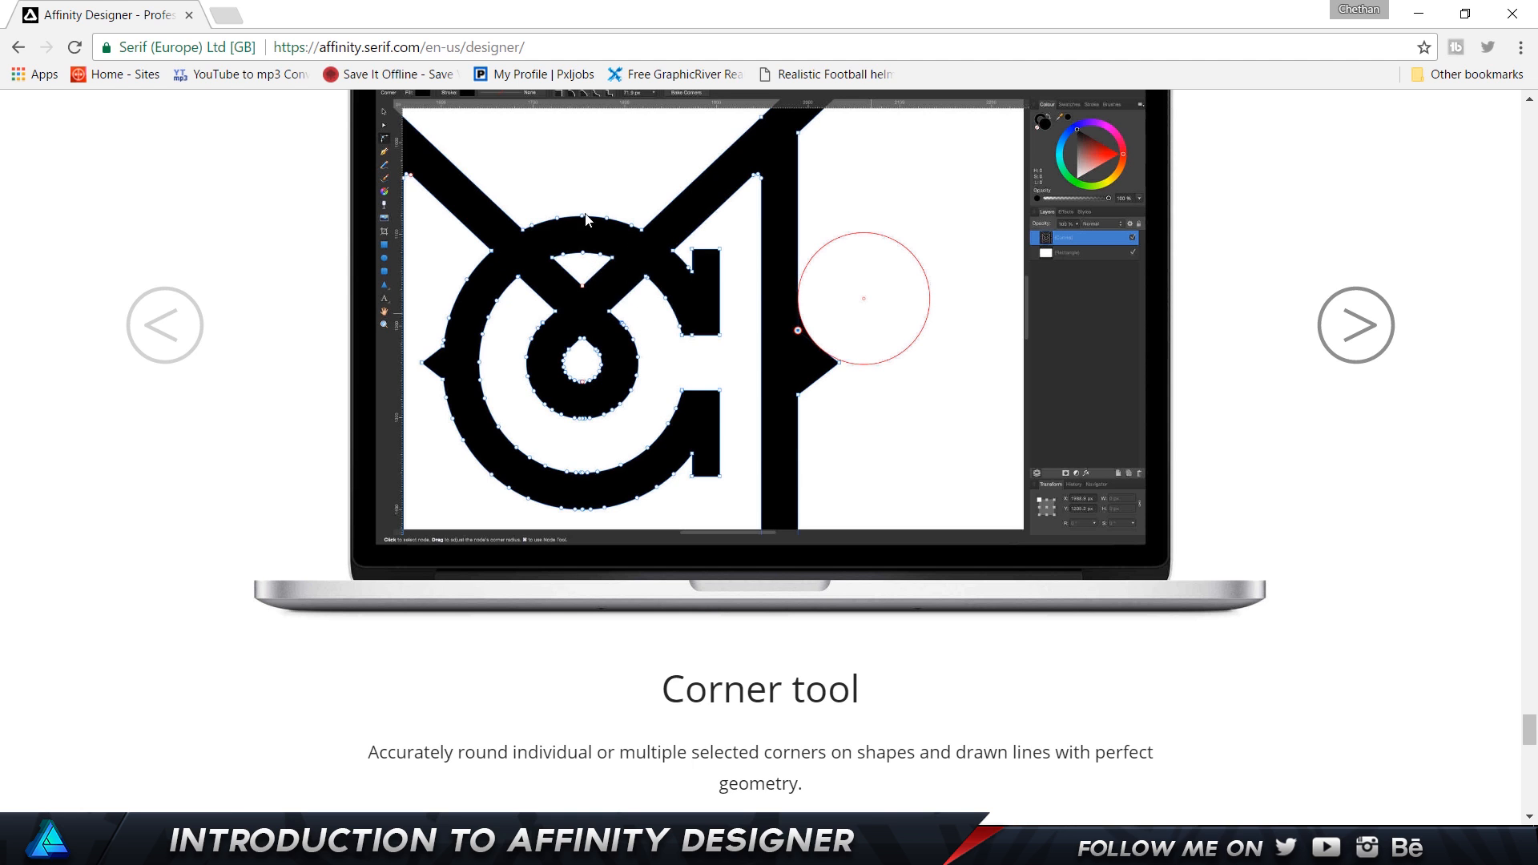
- View the remaining slides on Instant undo history, Vector brushes and Fully customizable shortcuts, returning to the Symbols slide
click(1368, 335)
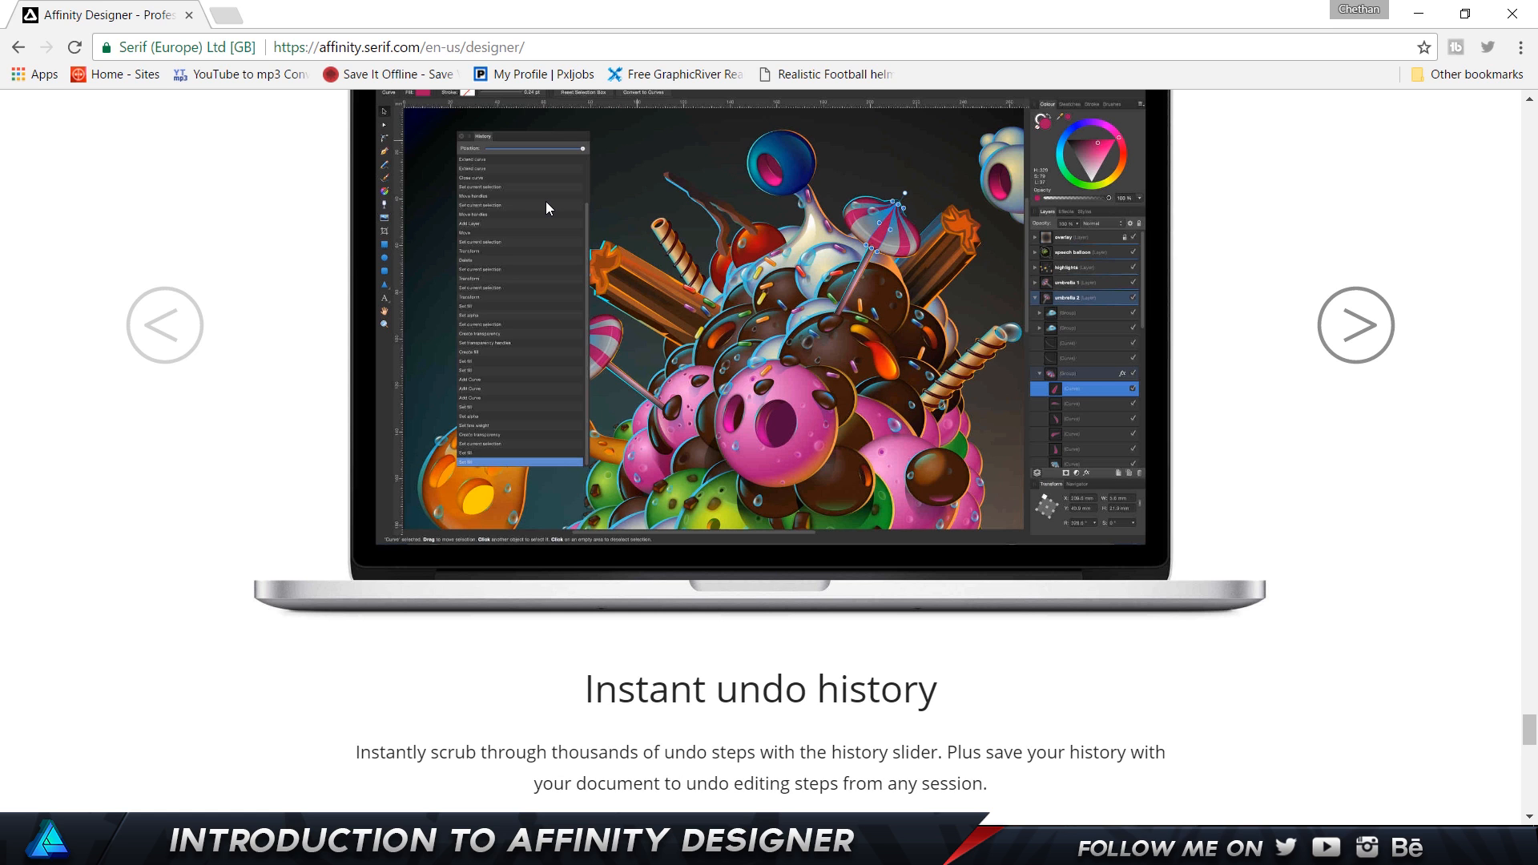
click(1358, 343)
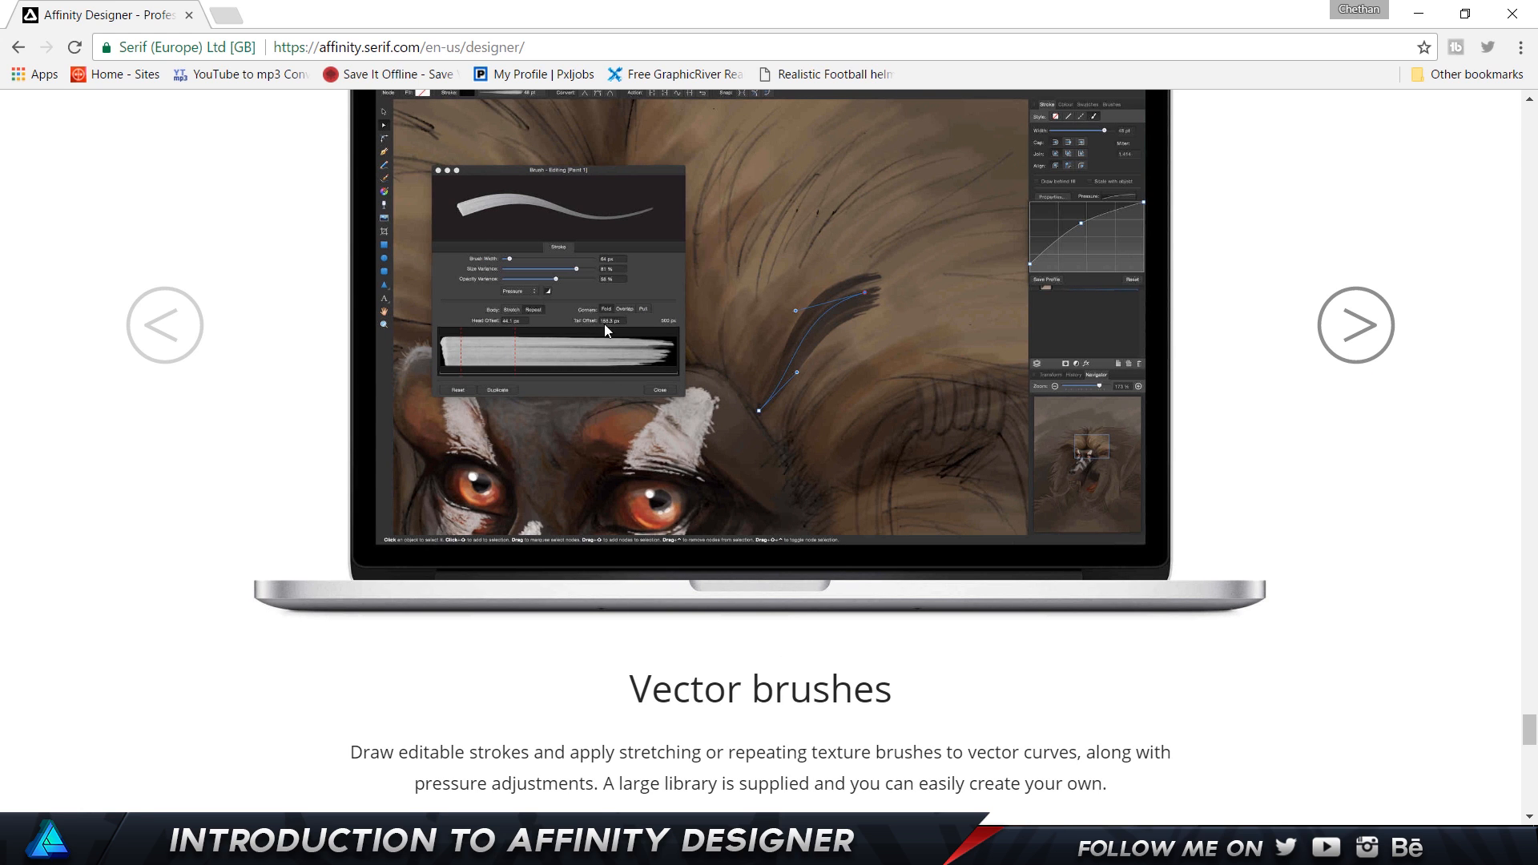
click(1355, 320)
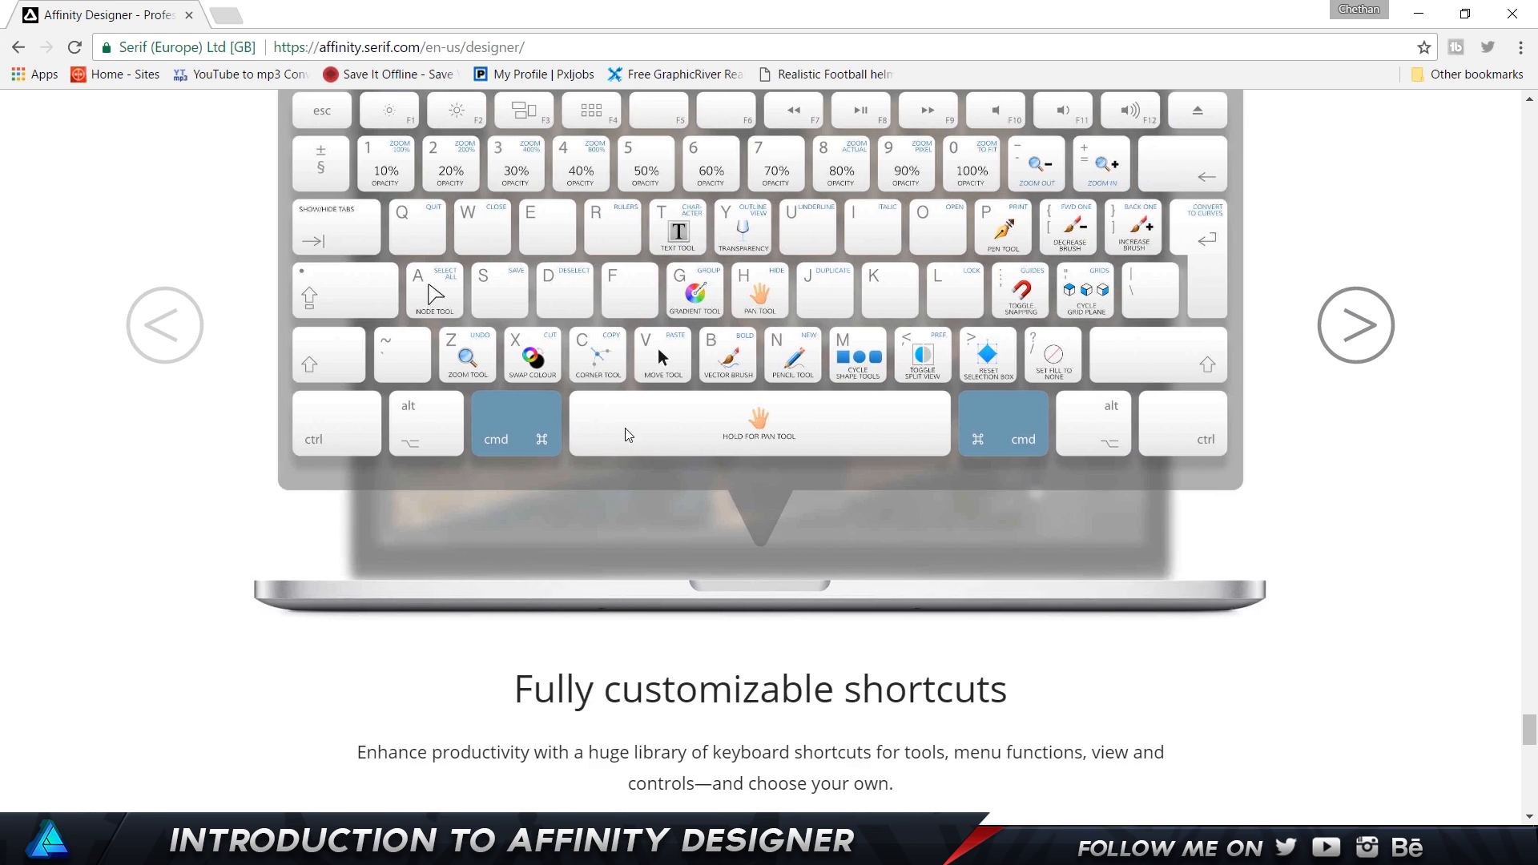
scroll(774, 415, up, 2)
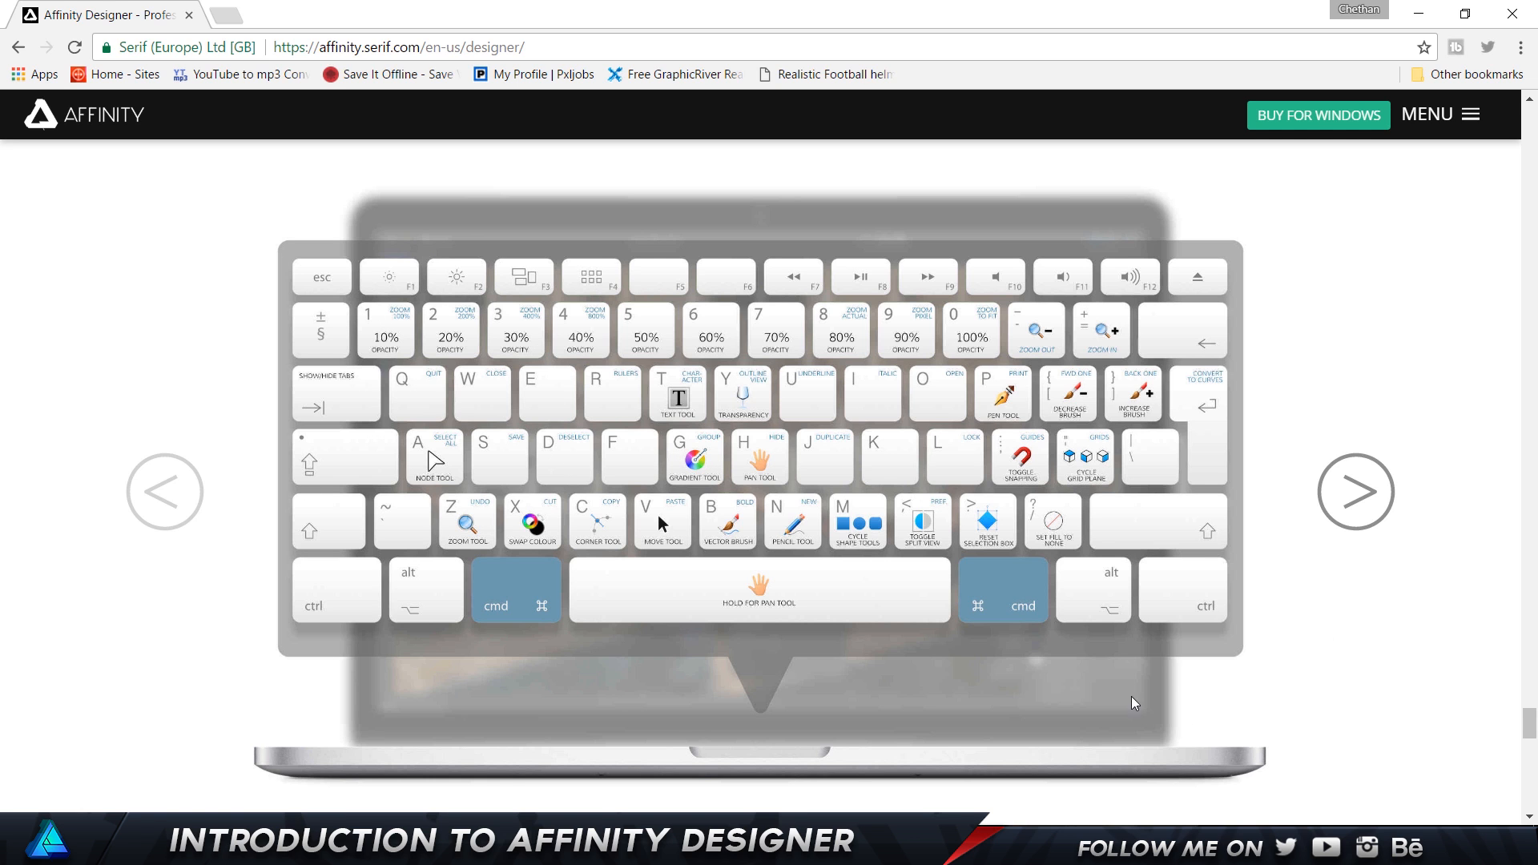
click(1359, 511)
scroll(1346, 513, down, 2)
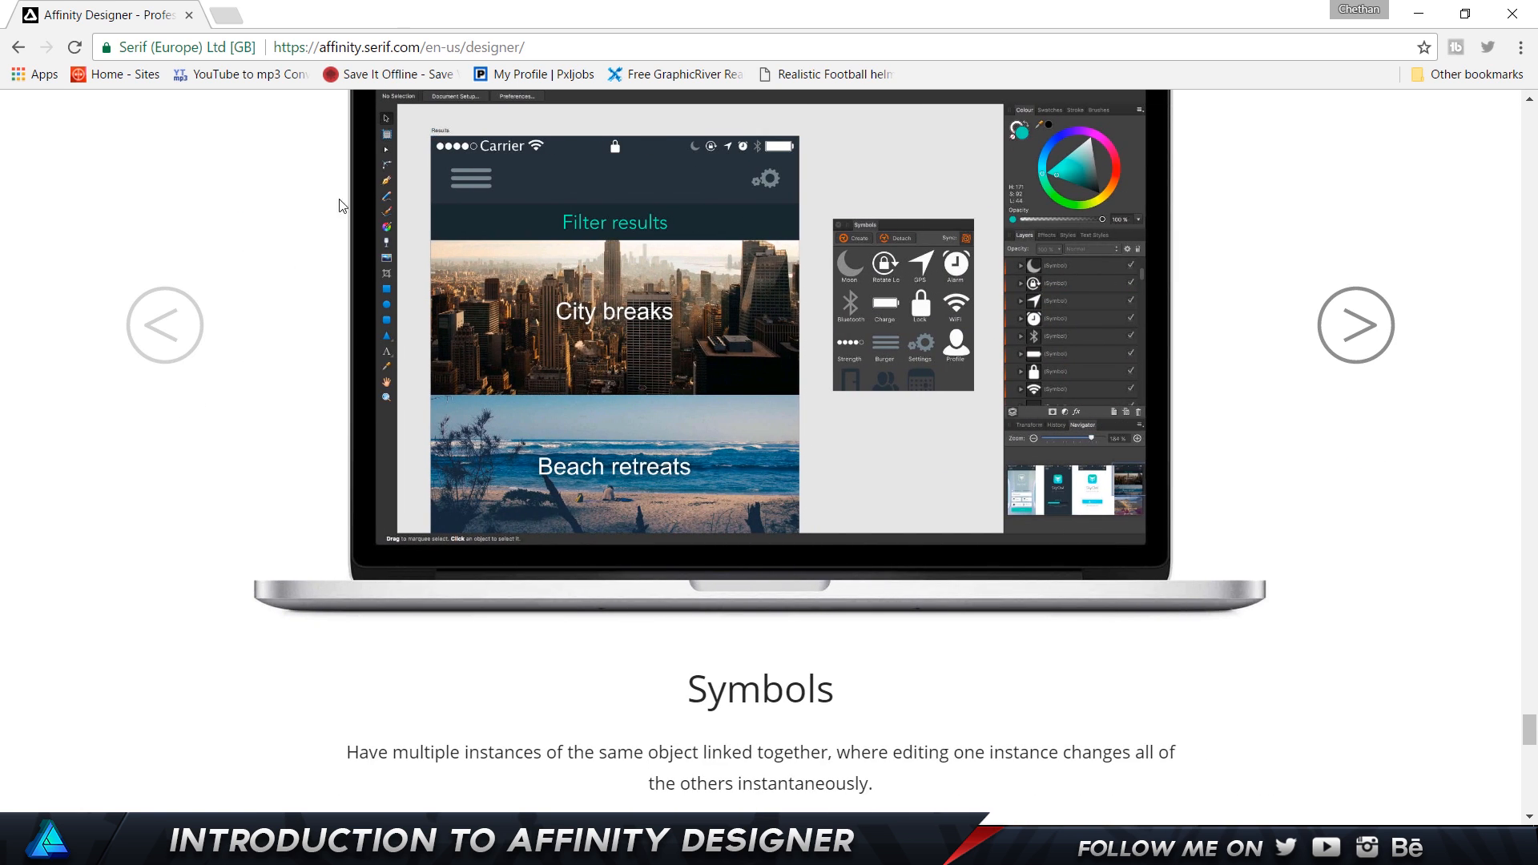
- Examine the artwork gallery and the closing purchase section with its trial, feature list and system requirements links, then return to the page top
scroll(768, 263, down, 4)
scroll(601, 369, down, 6)
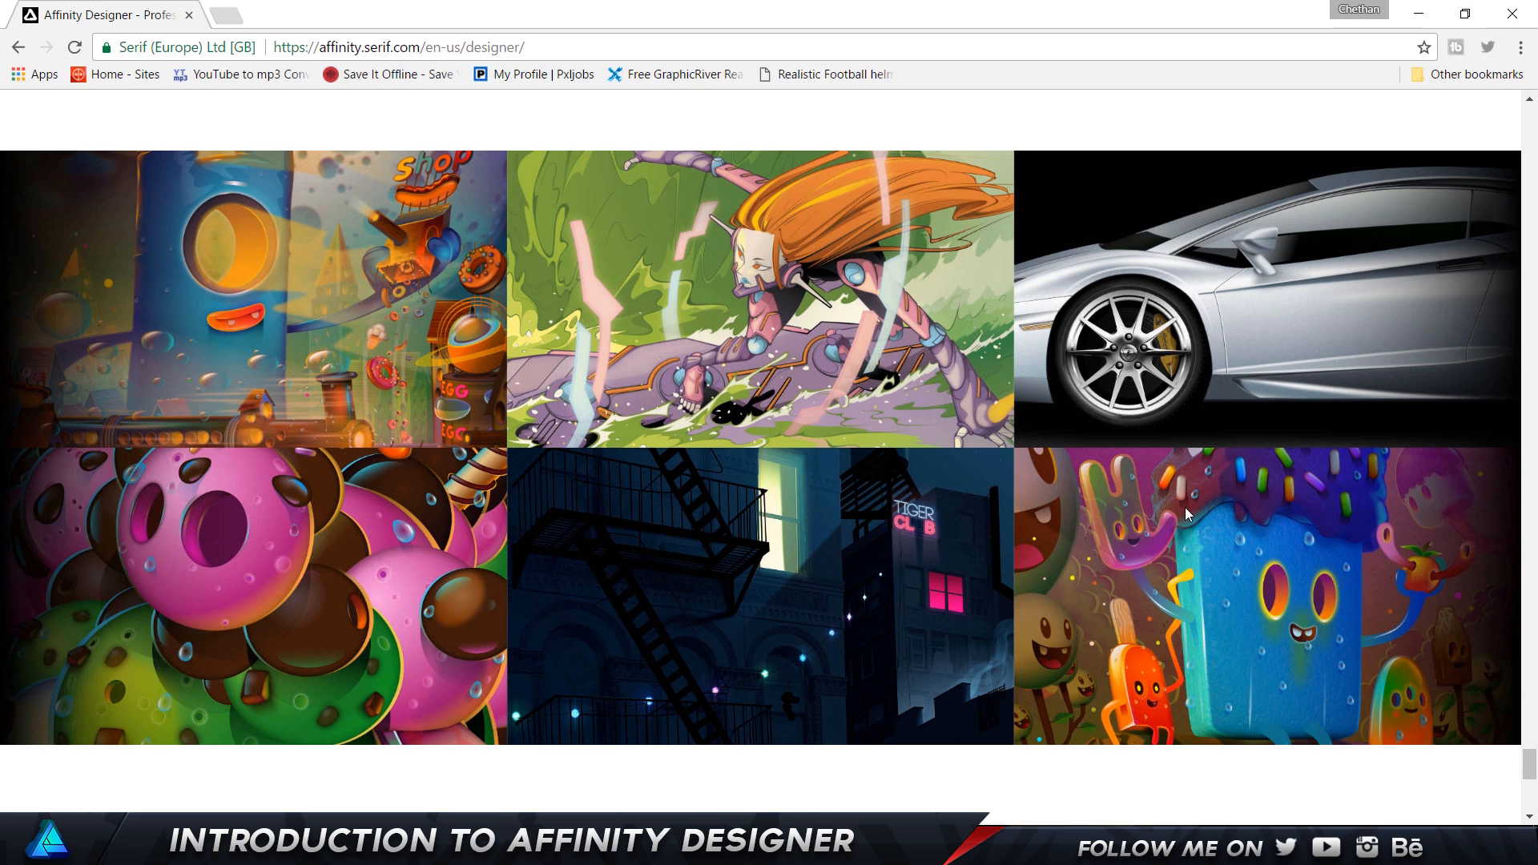
scroll(1186, 507, down, 8)
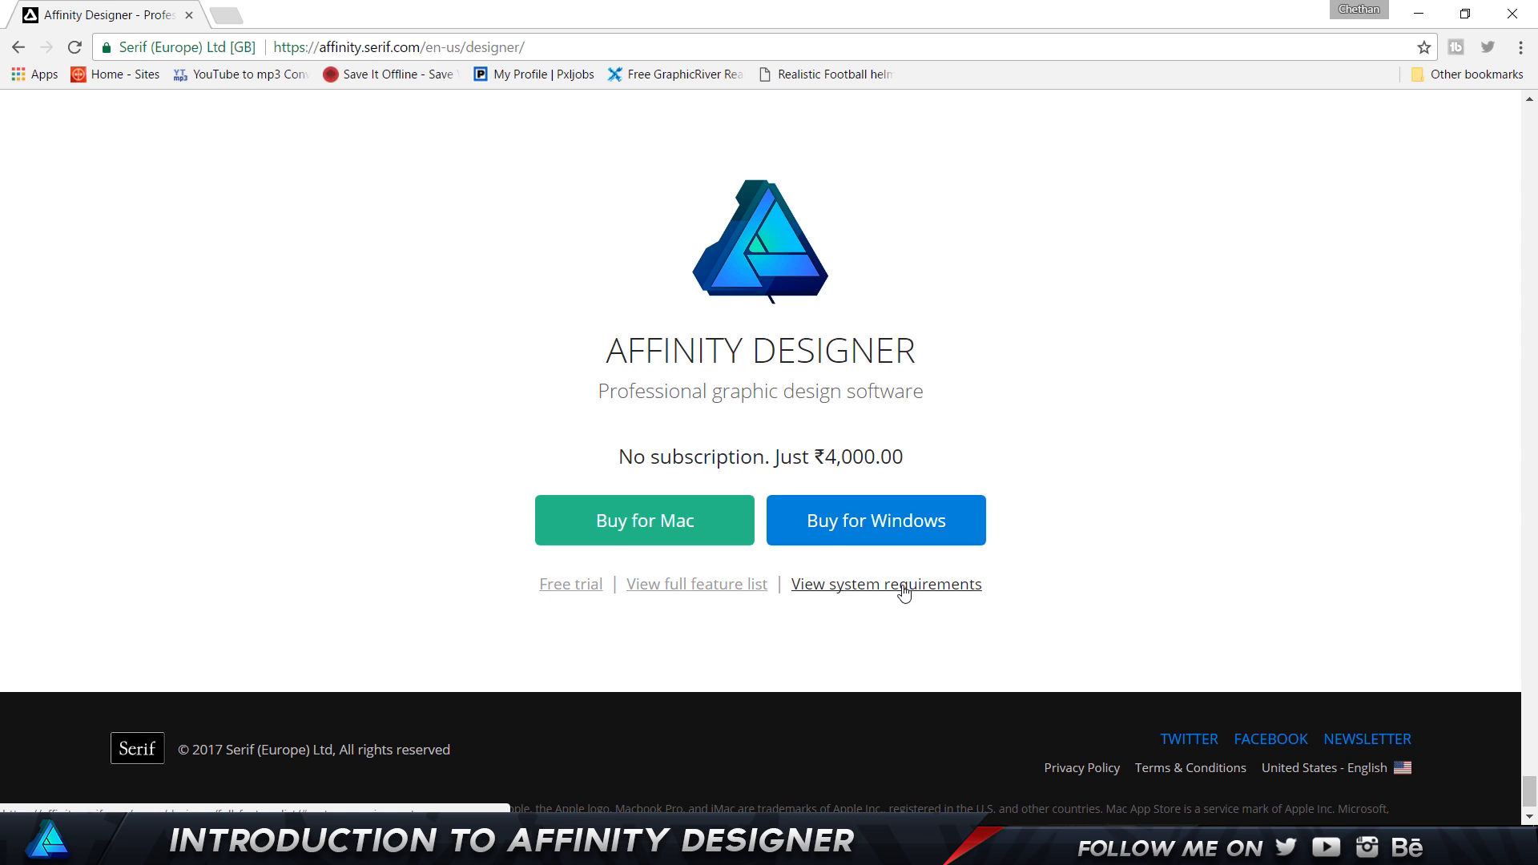
scroll(907, 593, down, 1)
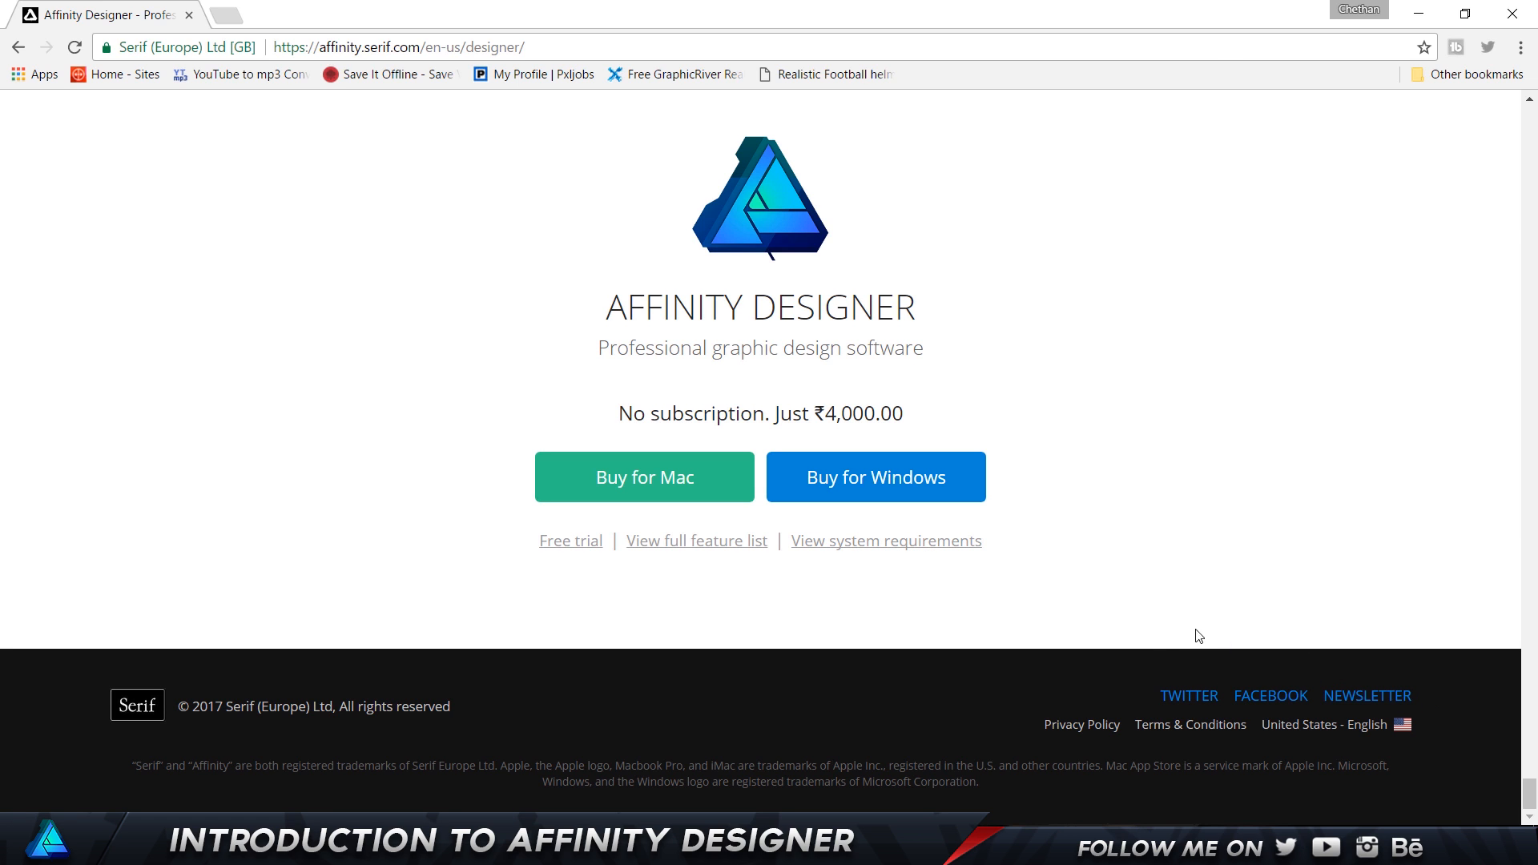
scroll(945, 401, up, 20)
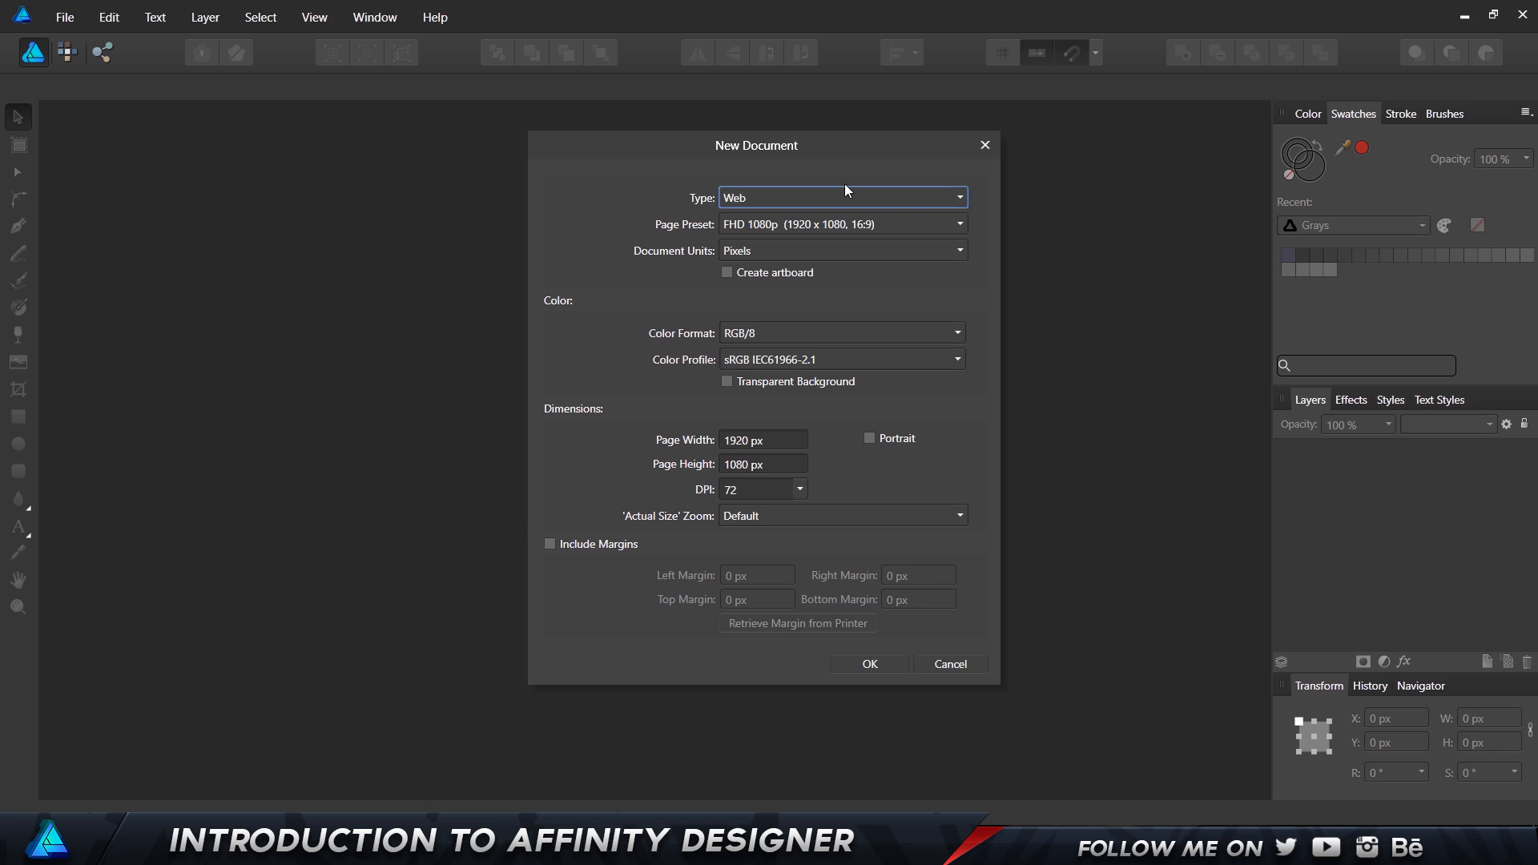
- Review the page presets for the new web document and choose FHD 1080p (1920 x 1080, 16:9)
click(888, 523)
click(762, 227)
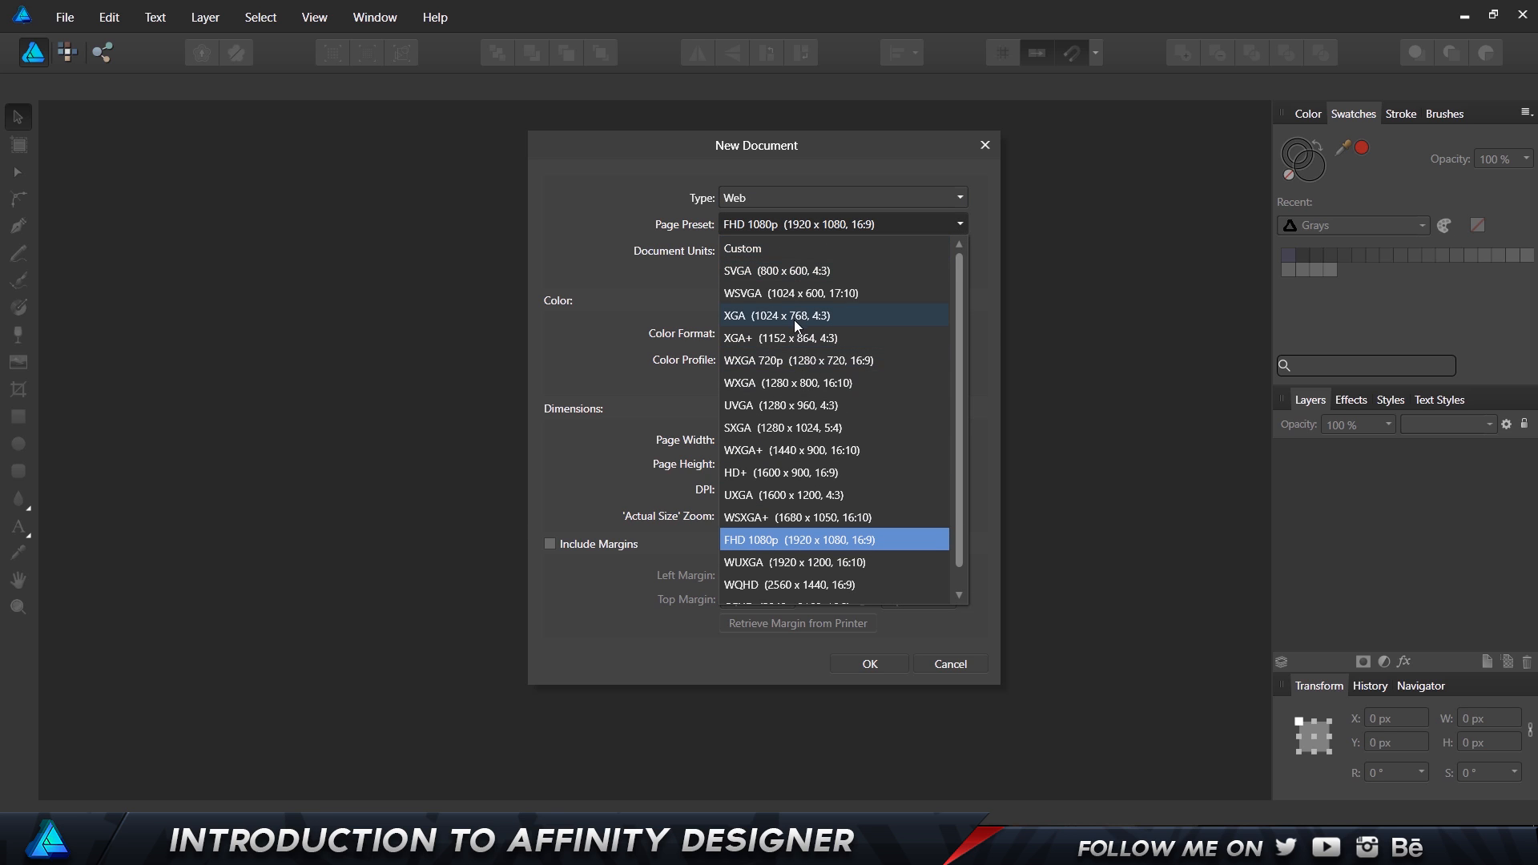
scroll(837, 517, down, 1)
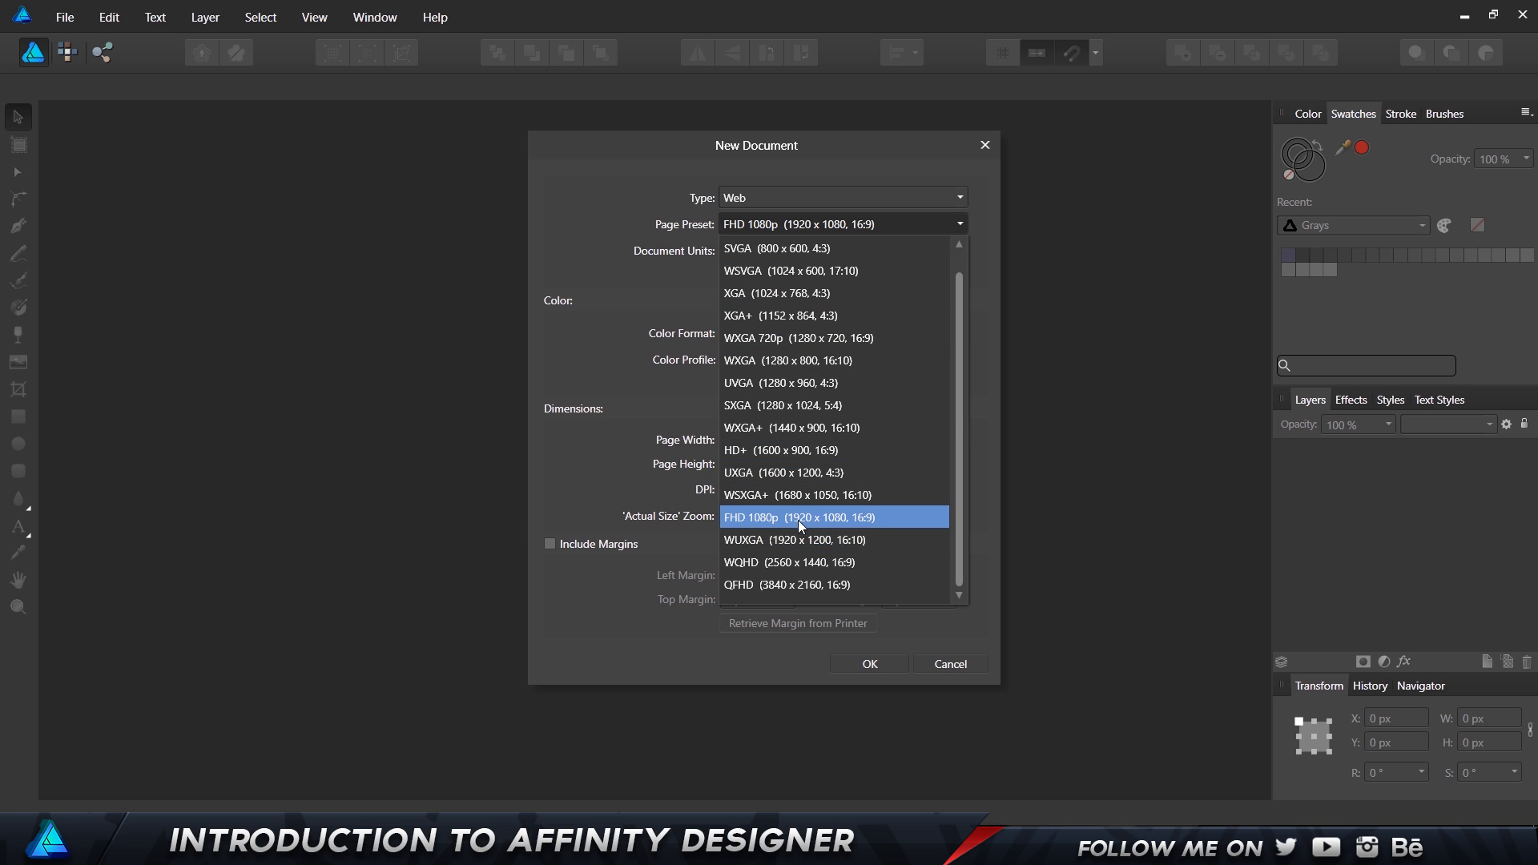
click(798, 518)
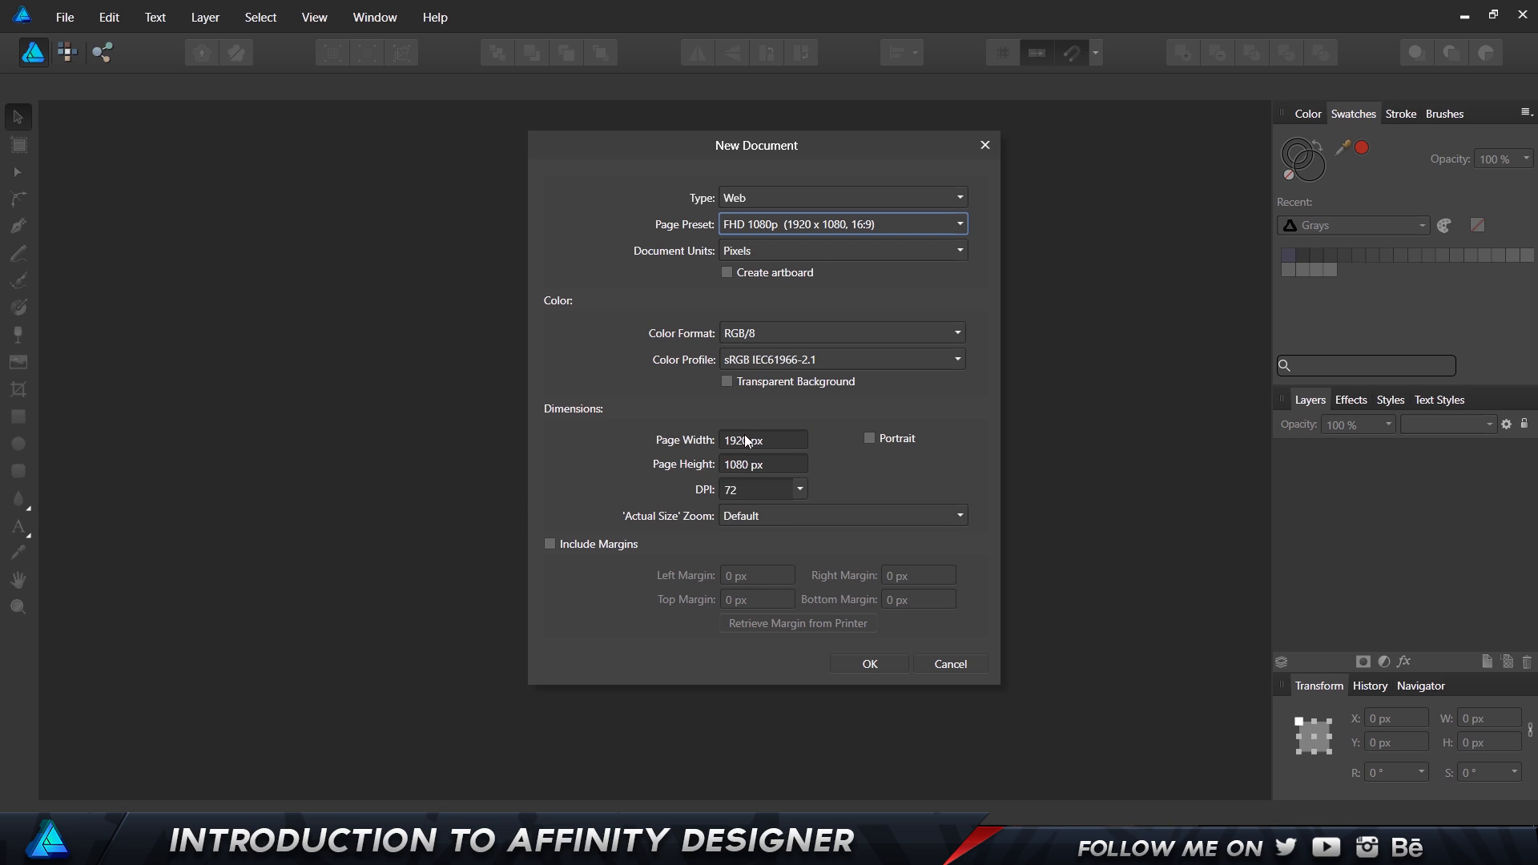
- Inspect the new document's DPI and 'Actual Size' Zoom choices, keeping 72 DPI and the Default zoom
click(793, 487)
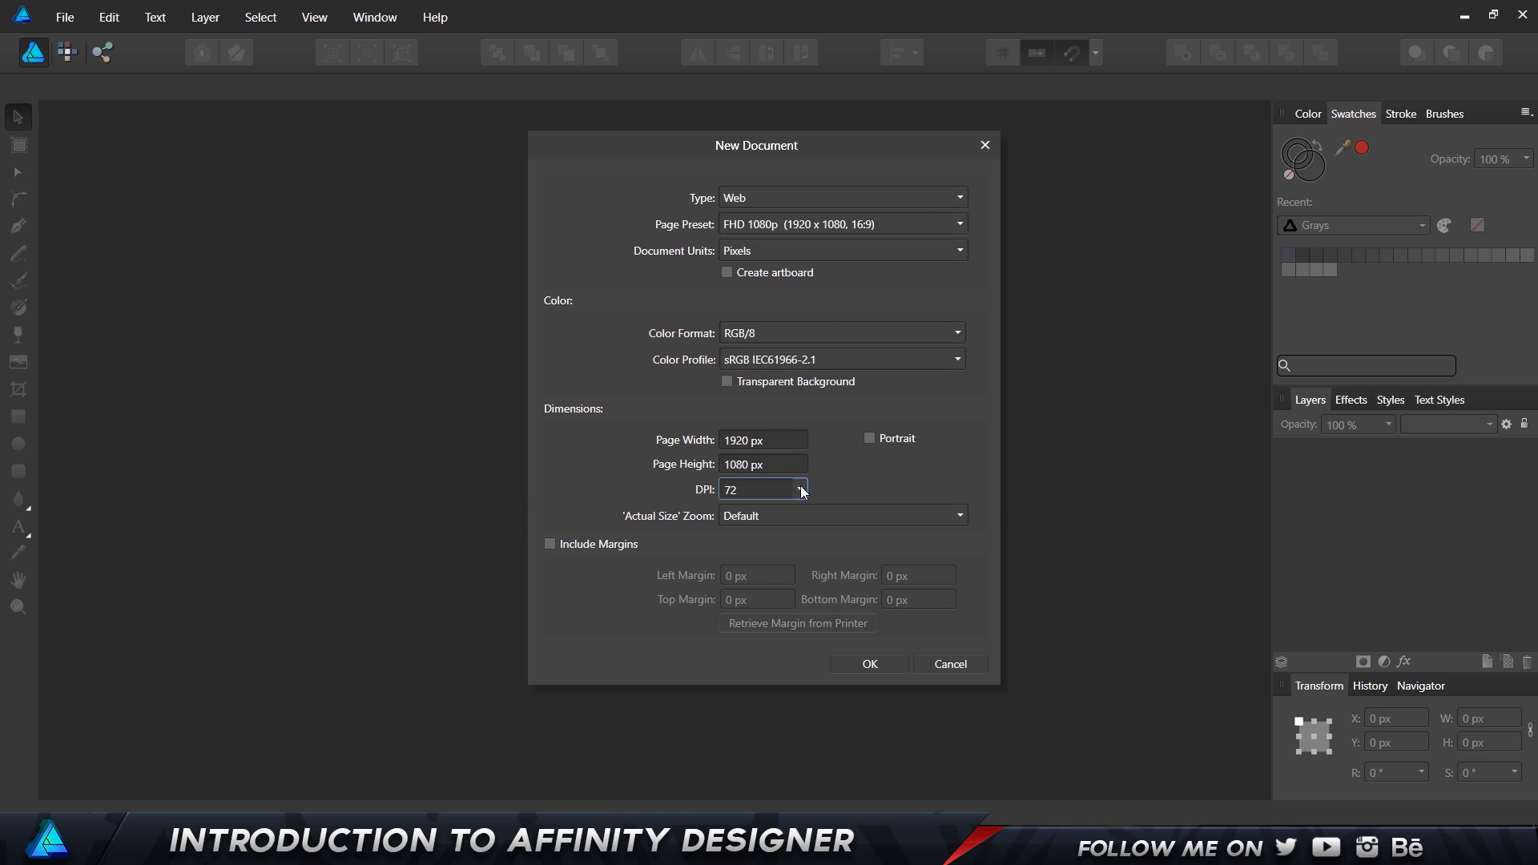
click(804, 487)
click(802, 487)
click(850, 523)
click(841, 521)
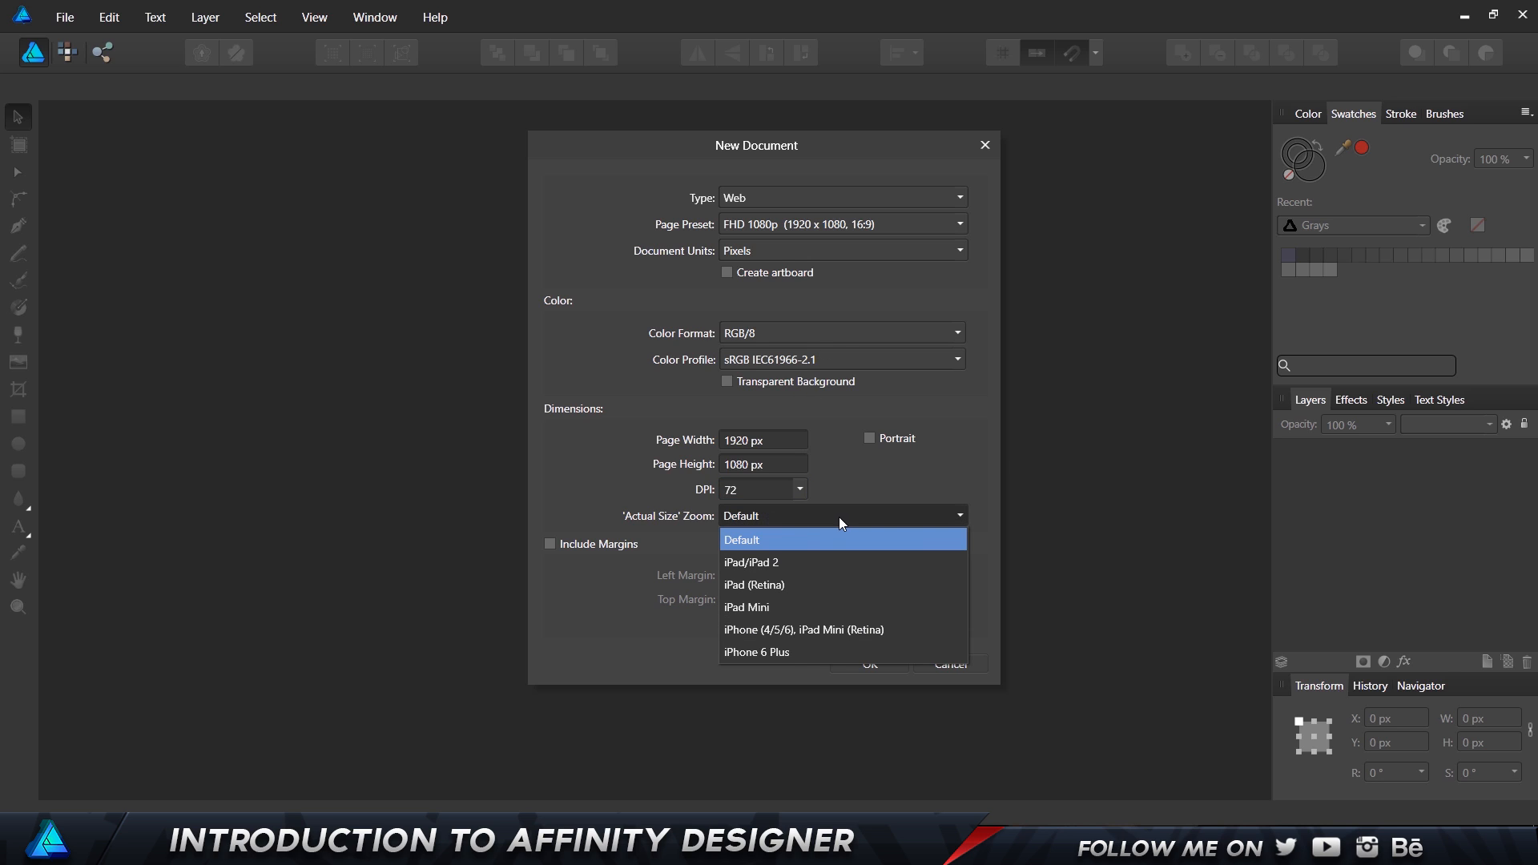
click(829, 515)
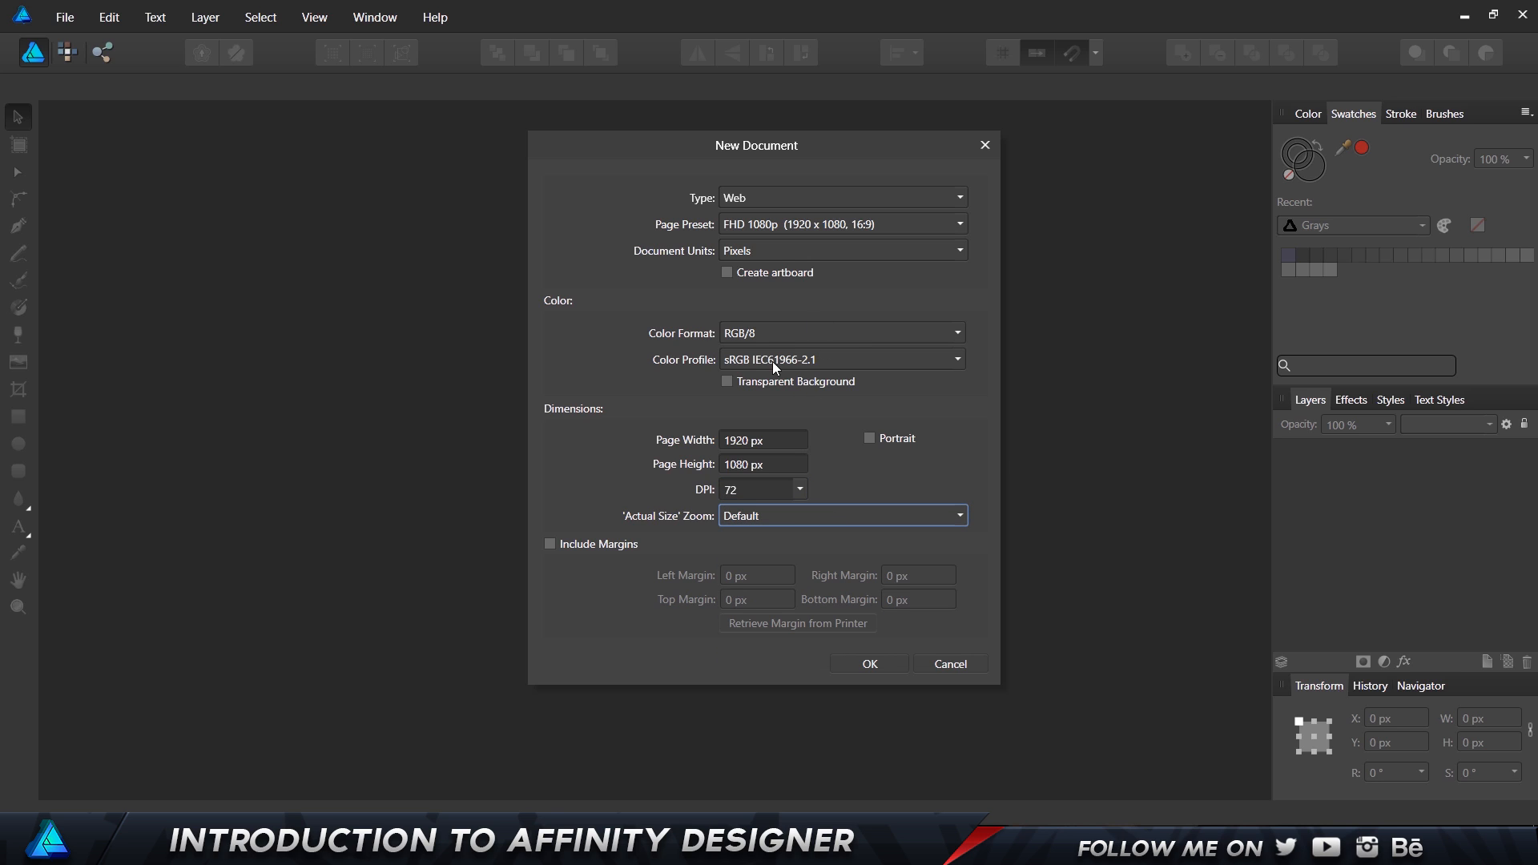
- Inspect the color format, color profile and document unit choices, keeping RGB/8, sRGB IEC61966-2.1 and Pixels
click(790, 330)
click(805, 329)
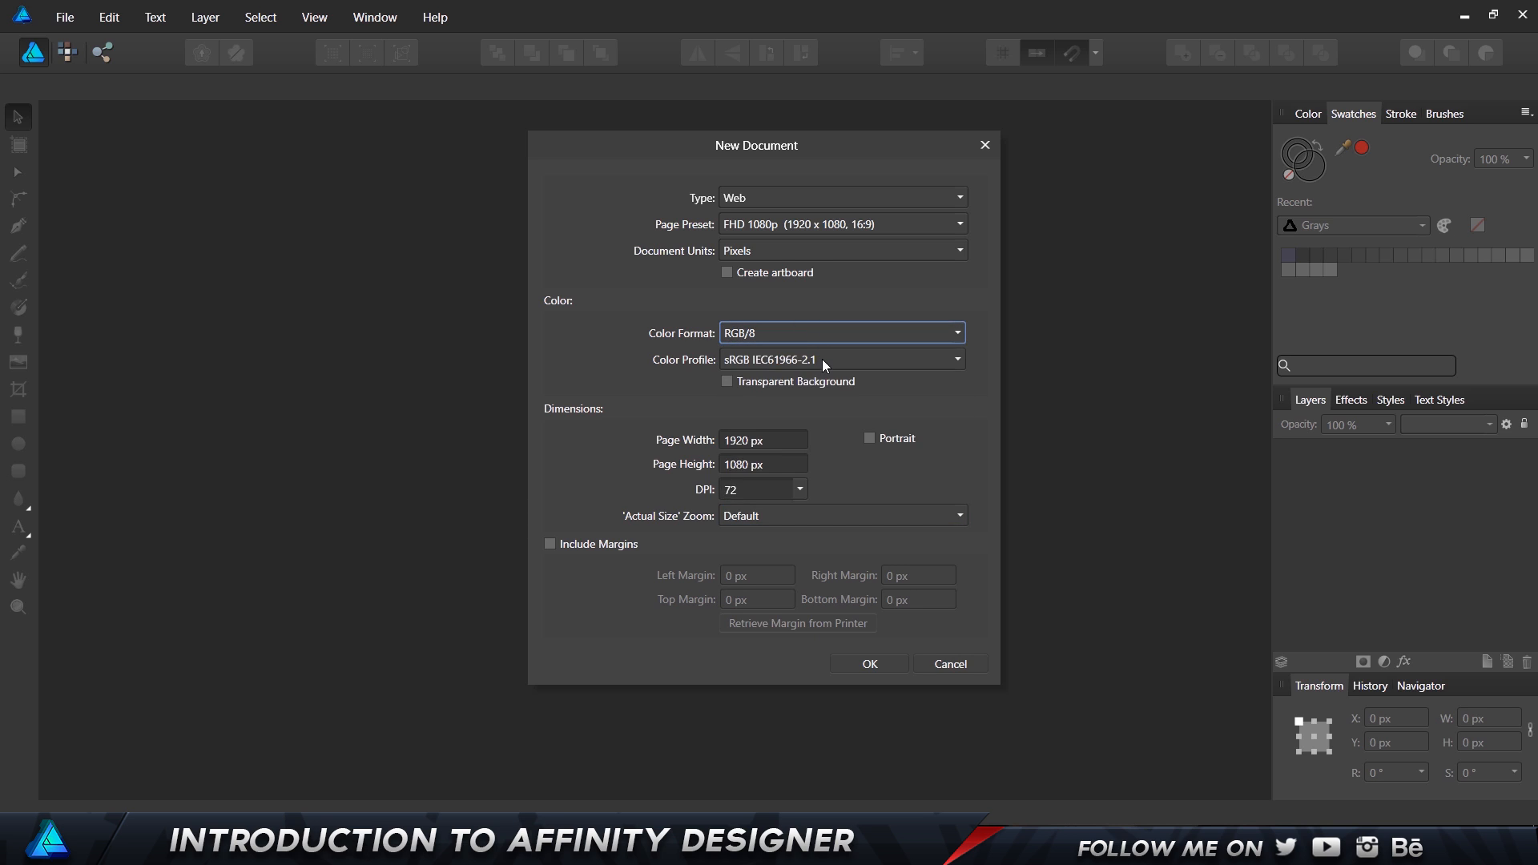
click(822, 359)
click(822, 359)
click(811, 250)
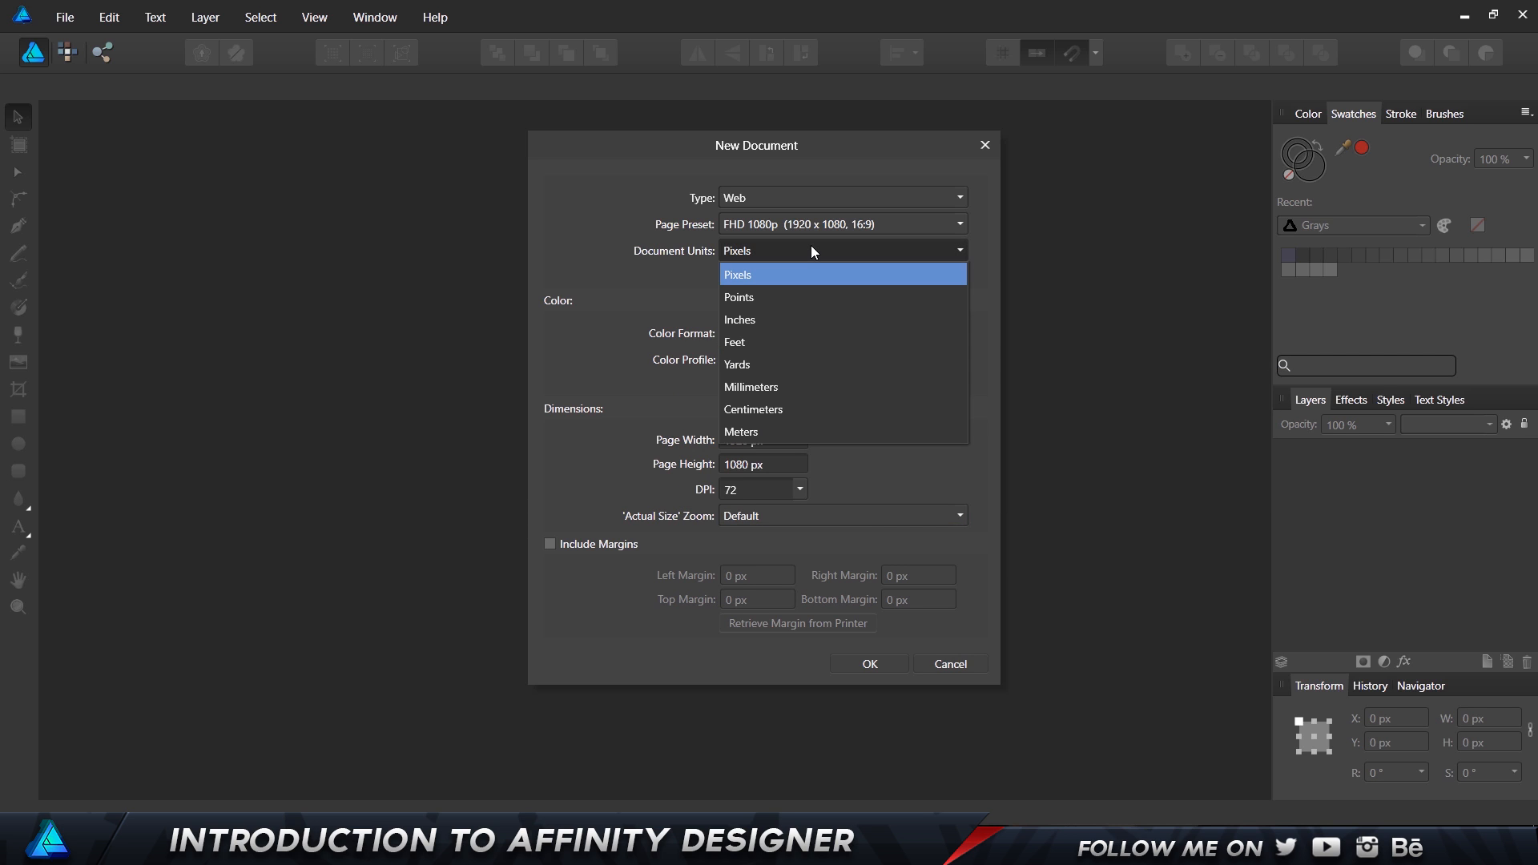
click(926, 454)
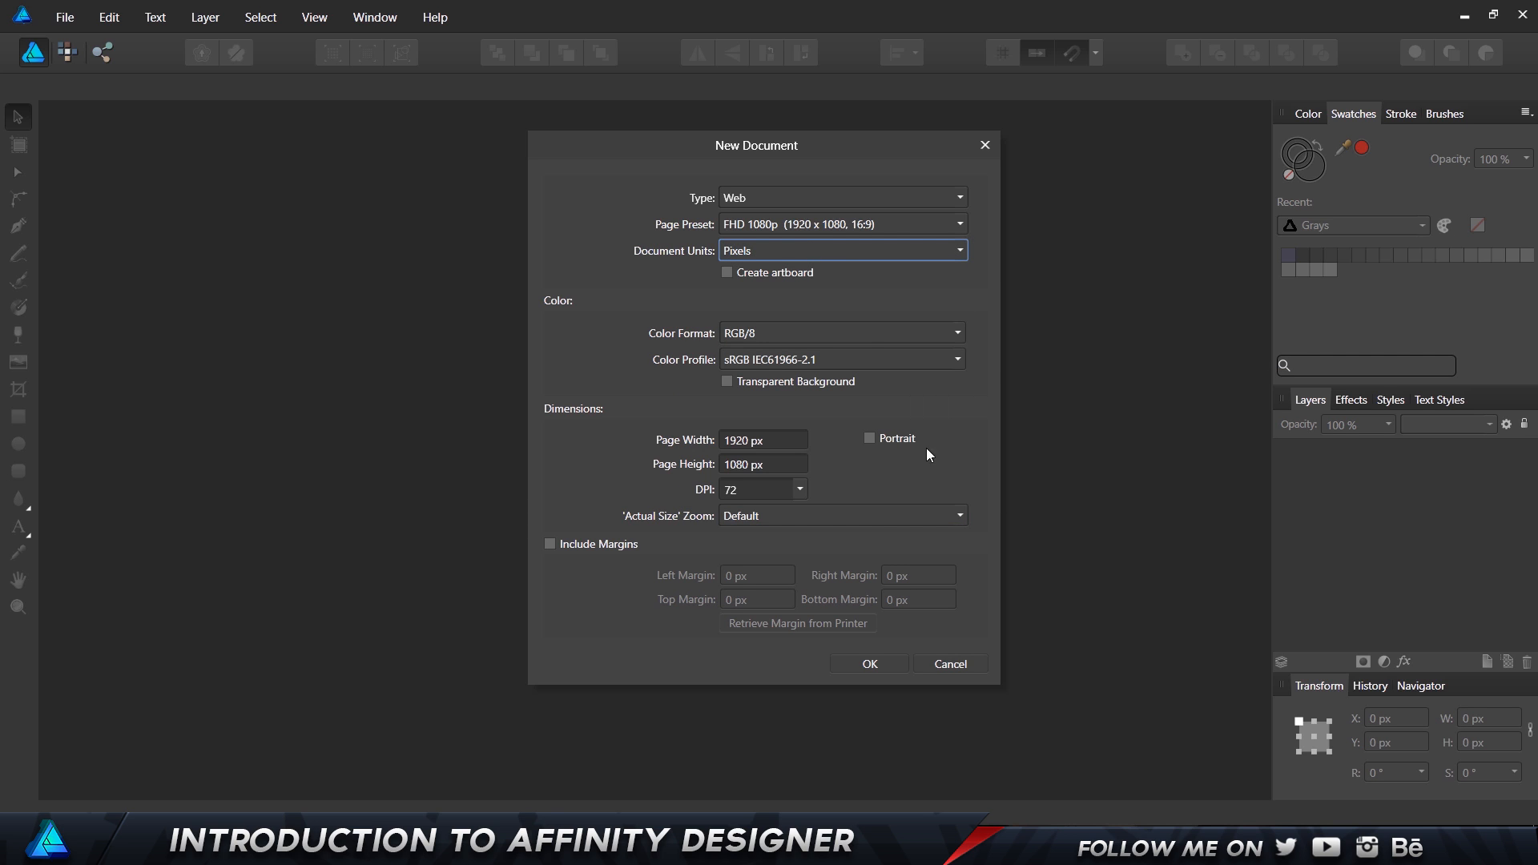
- Include margins in the new document and set both the left and right margins to 20 px
click(551, 548)
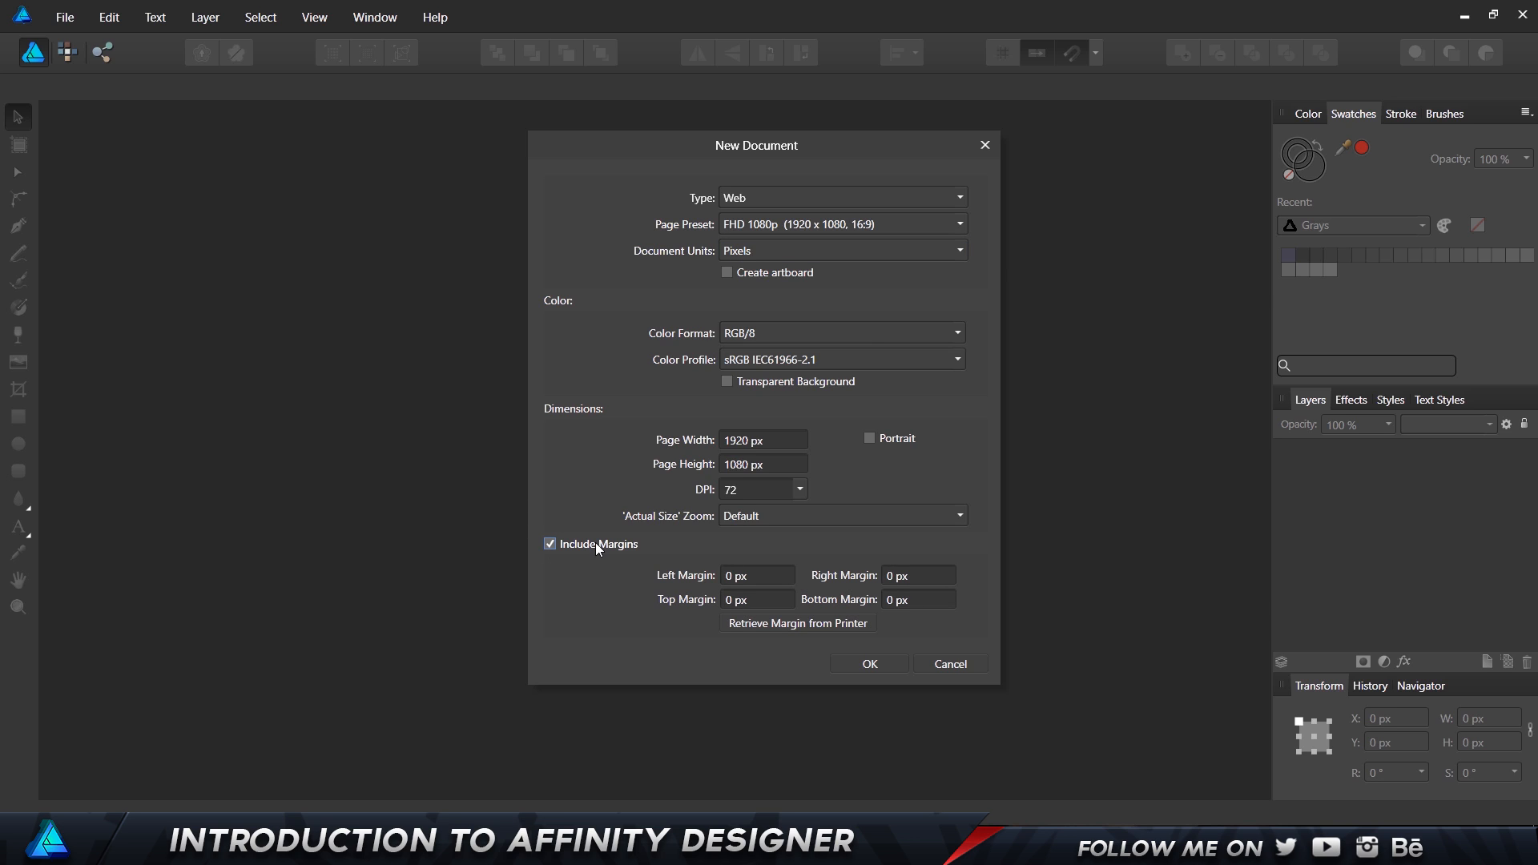
click(778, 574)
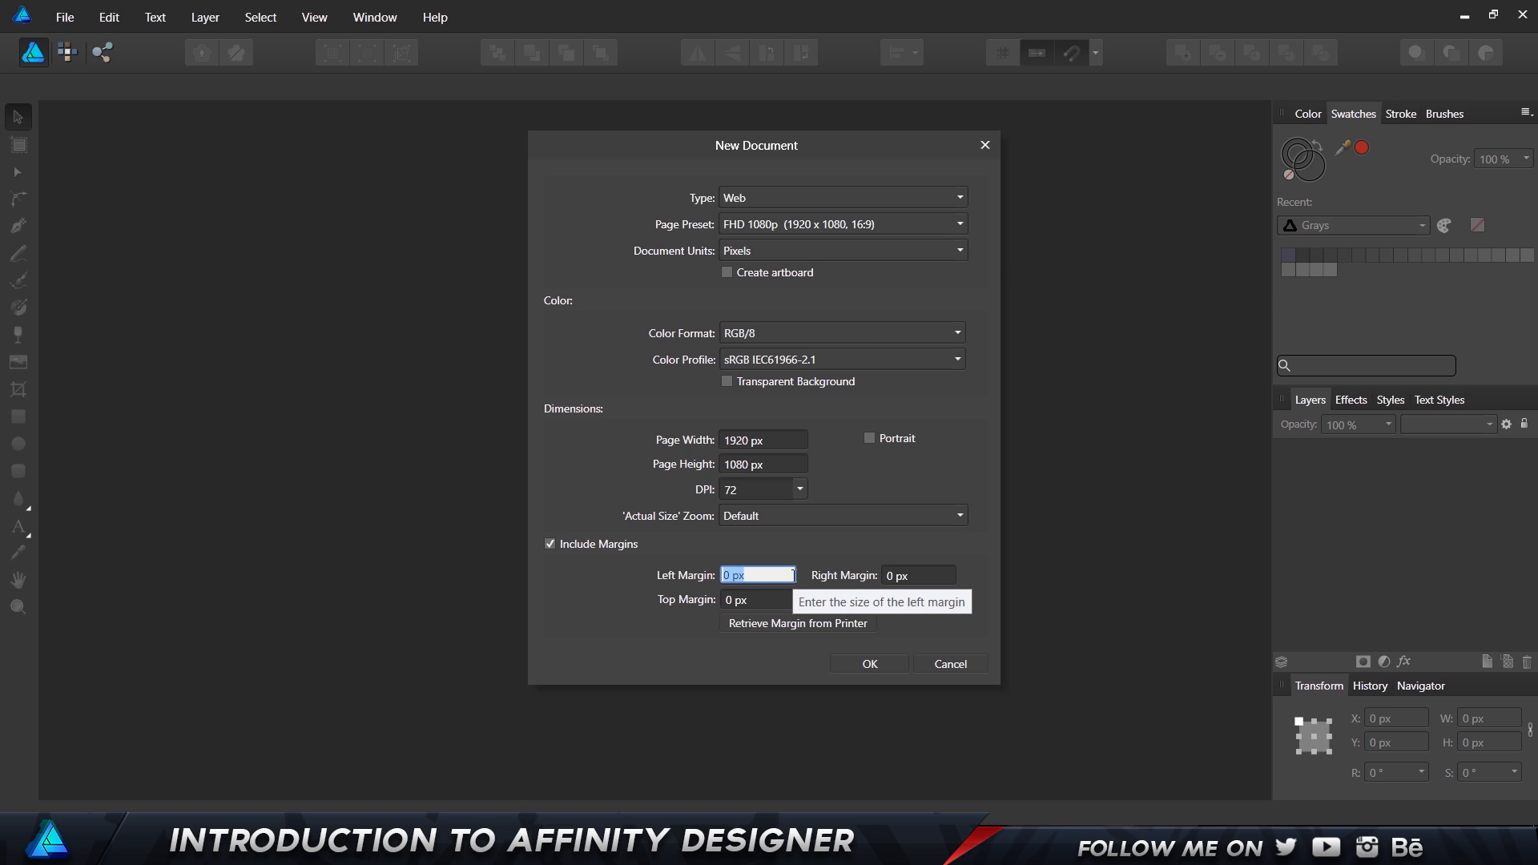
text(20)
key(Tab)
key(Tab)
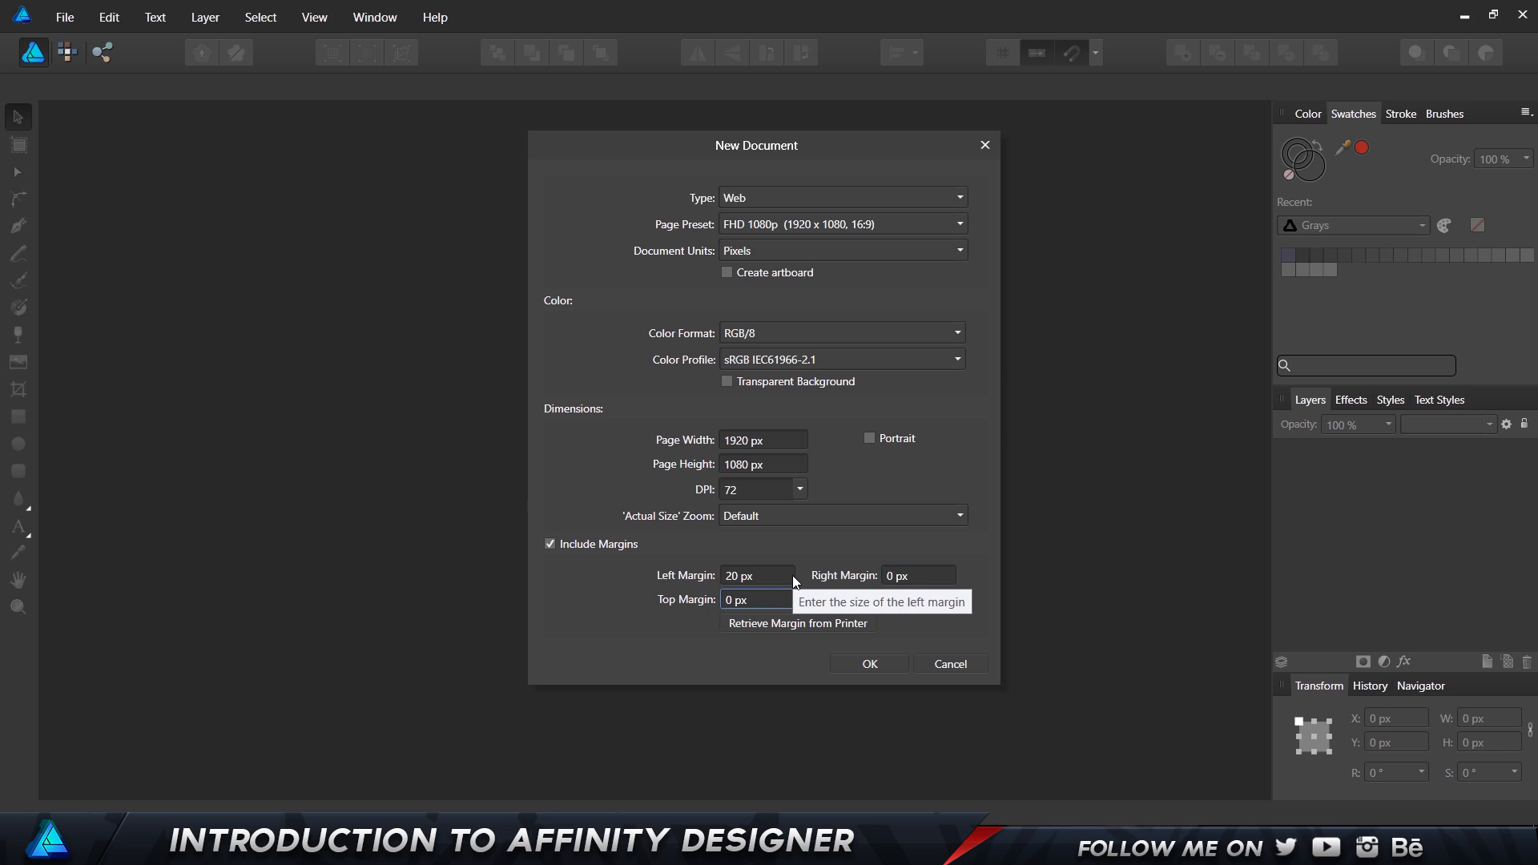
drag(903, 575, 698, 548)
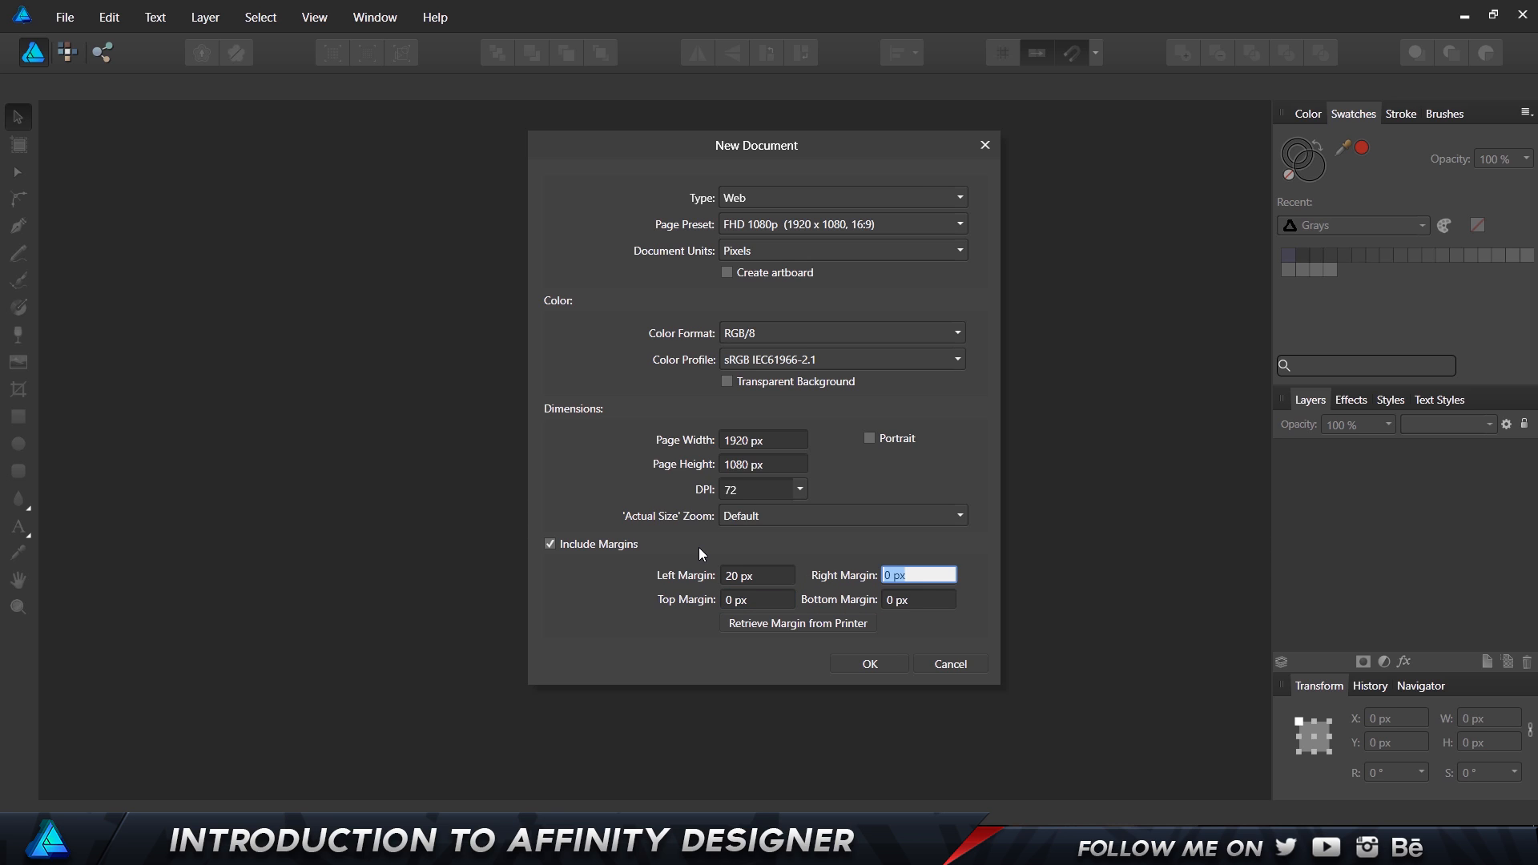
text(20)
key(Tab)
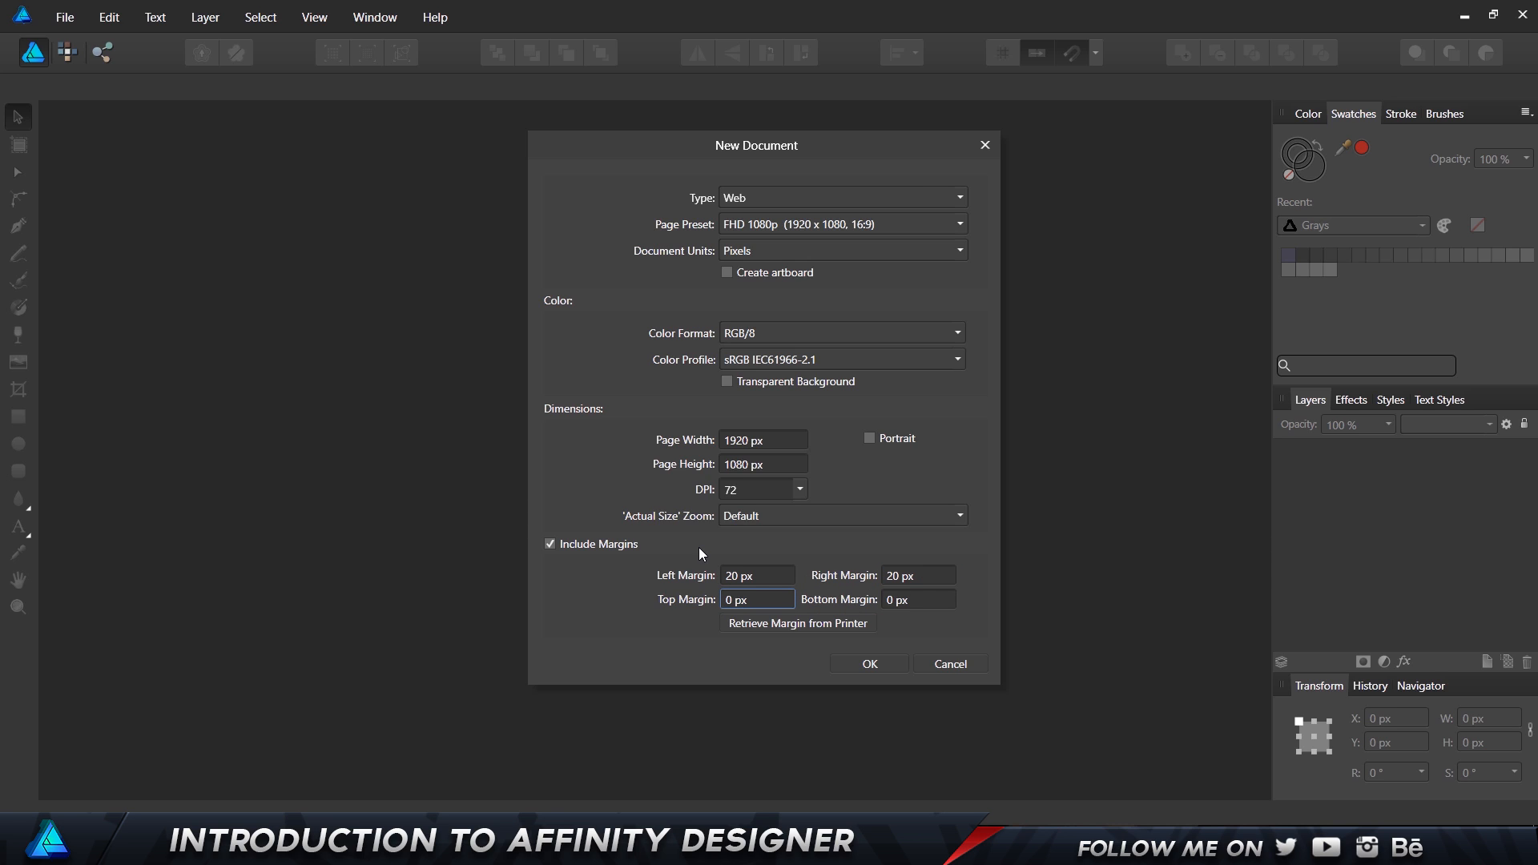
- Set the top and bottom margins to 20 px and create the document
text(202)
key(Tab)
drag(753, 593, 578, 580)
text(20)
key(Tab)
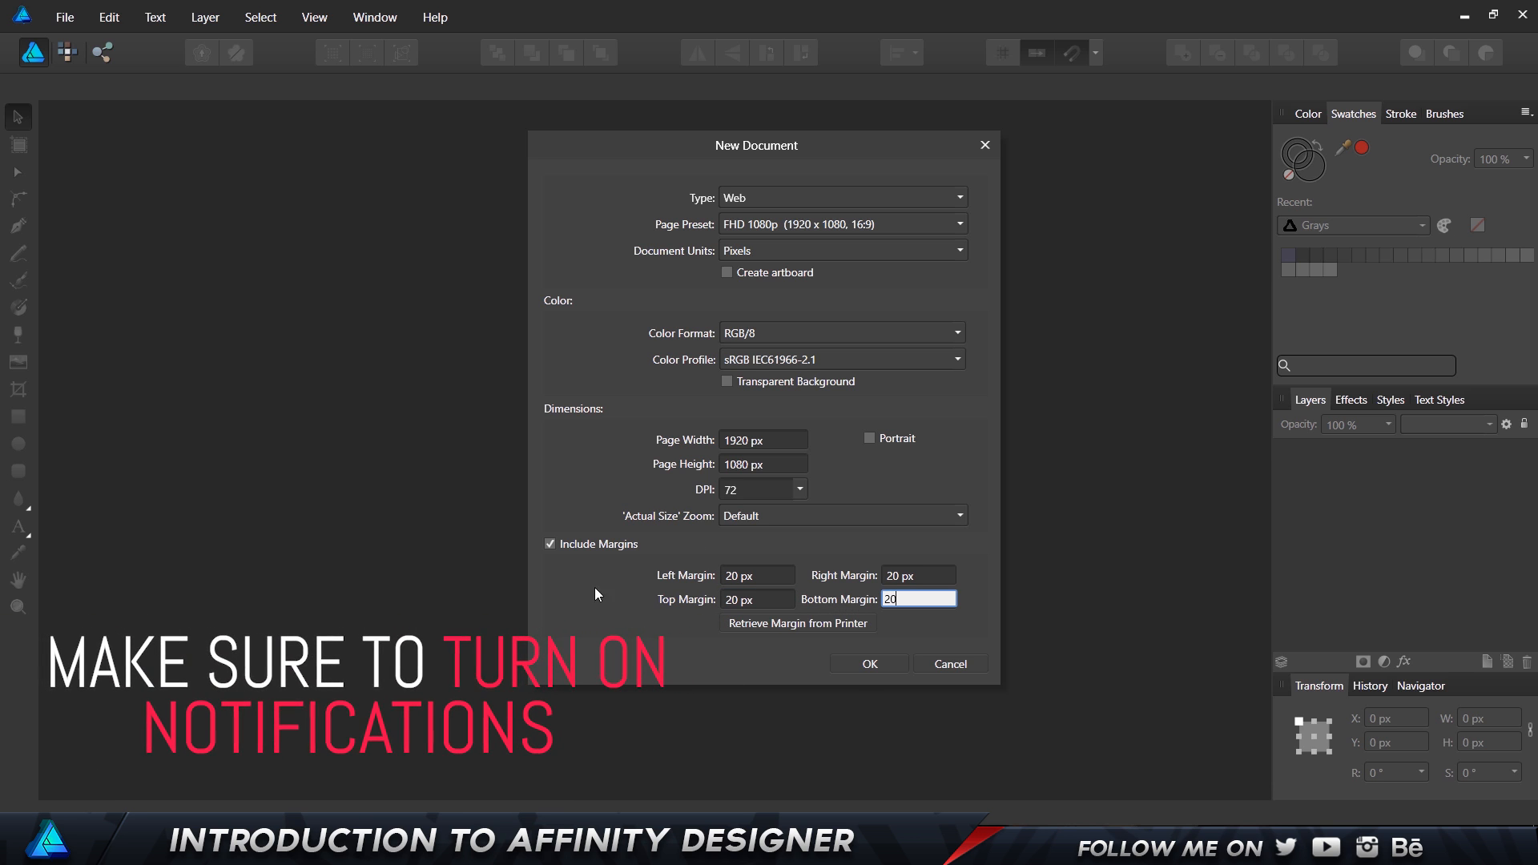
text(20)
click(868, 666)
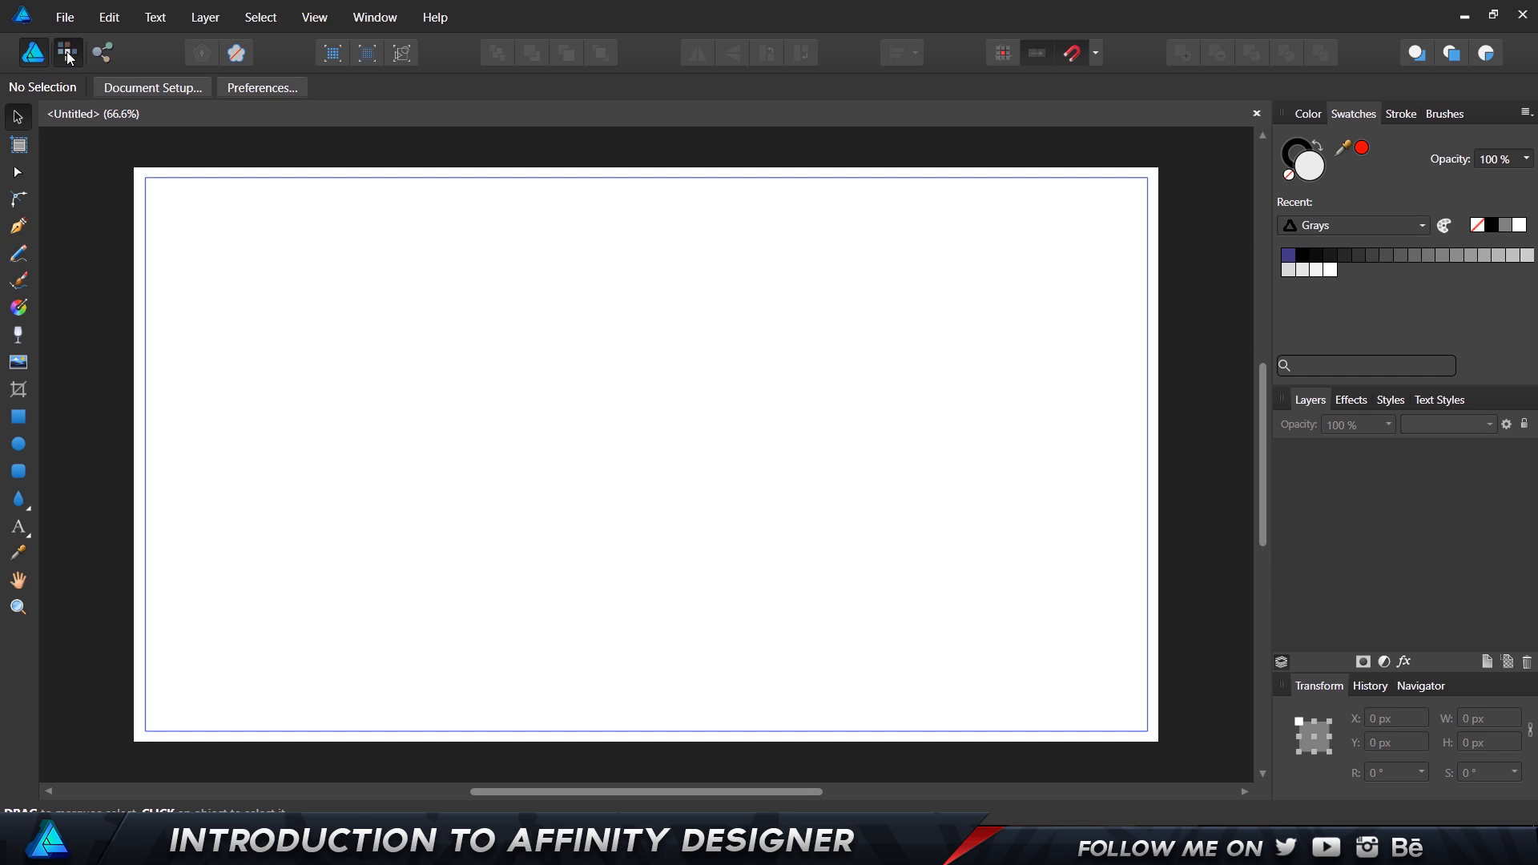
- Look through the Pixel and Export personas, comparing their tools and panels, and return to the Draw persona
click(67, 53)
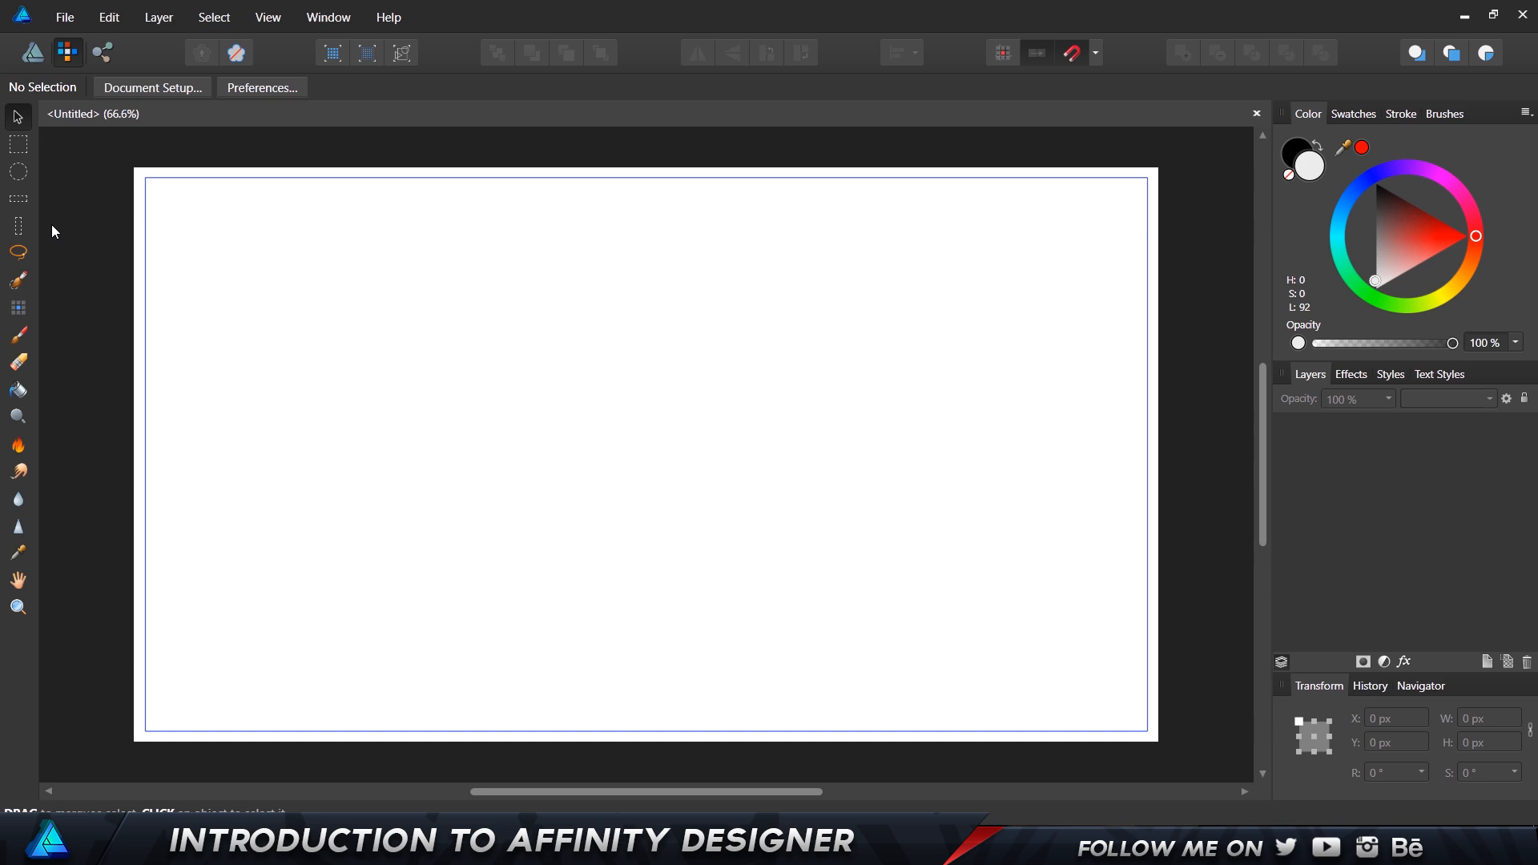
click(33, 53)
click(104, 56)
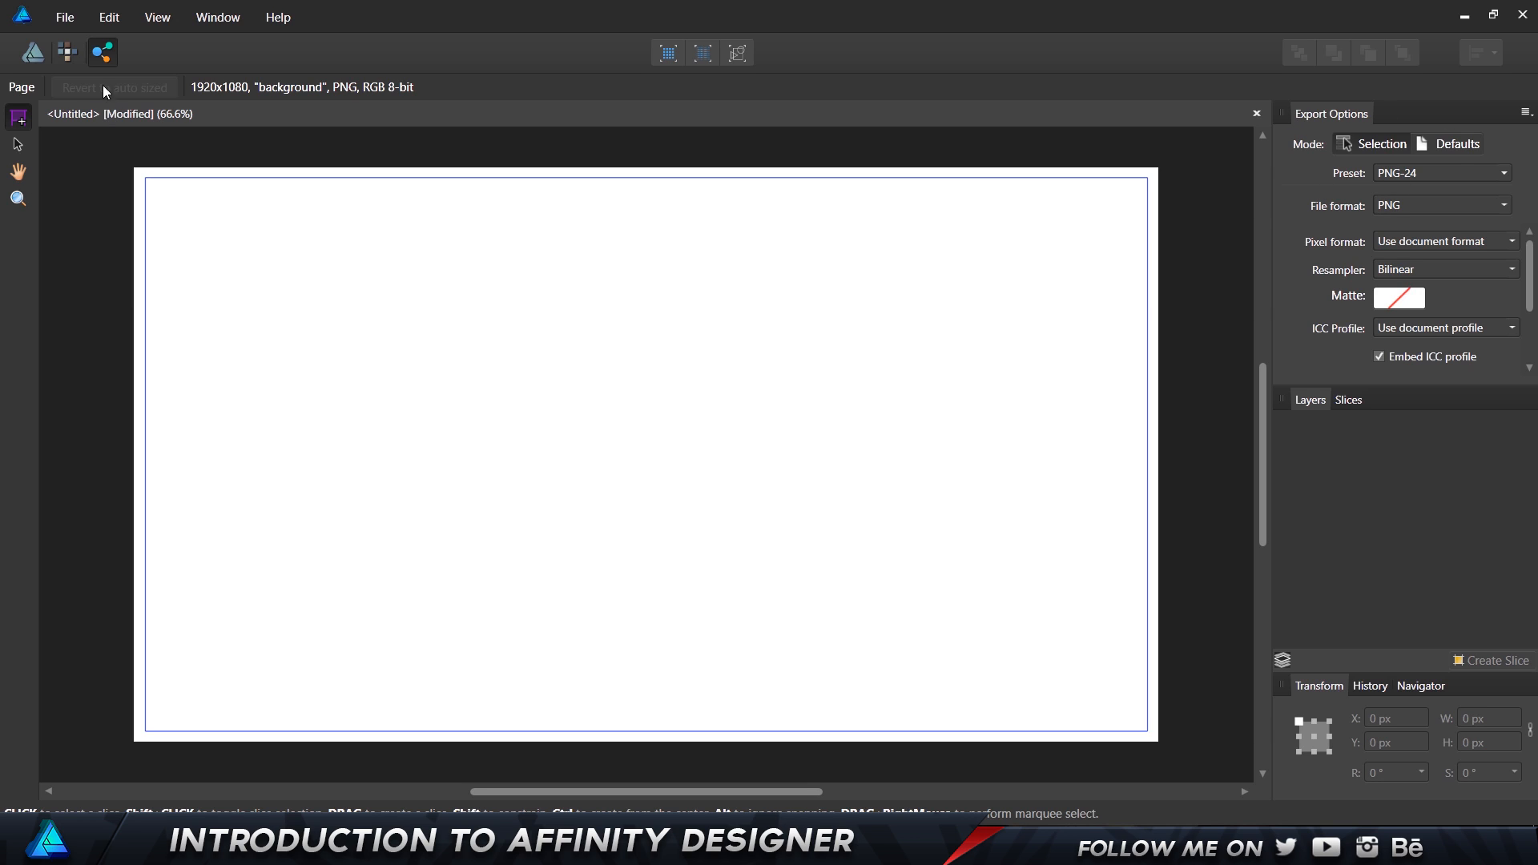
click(30, 52)
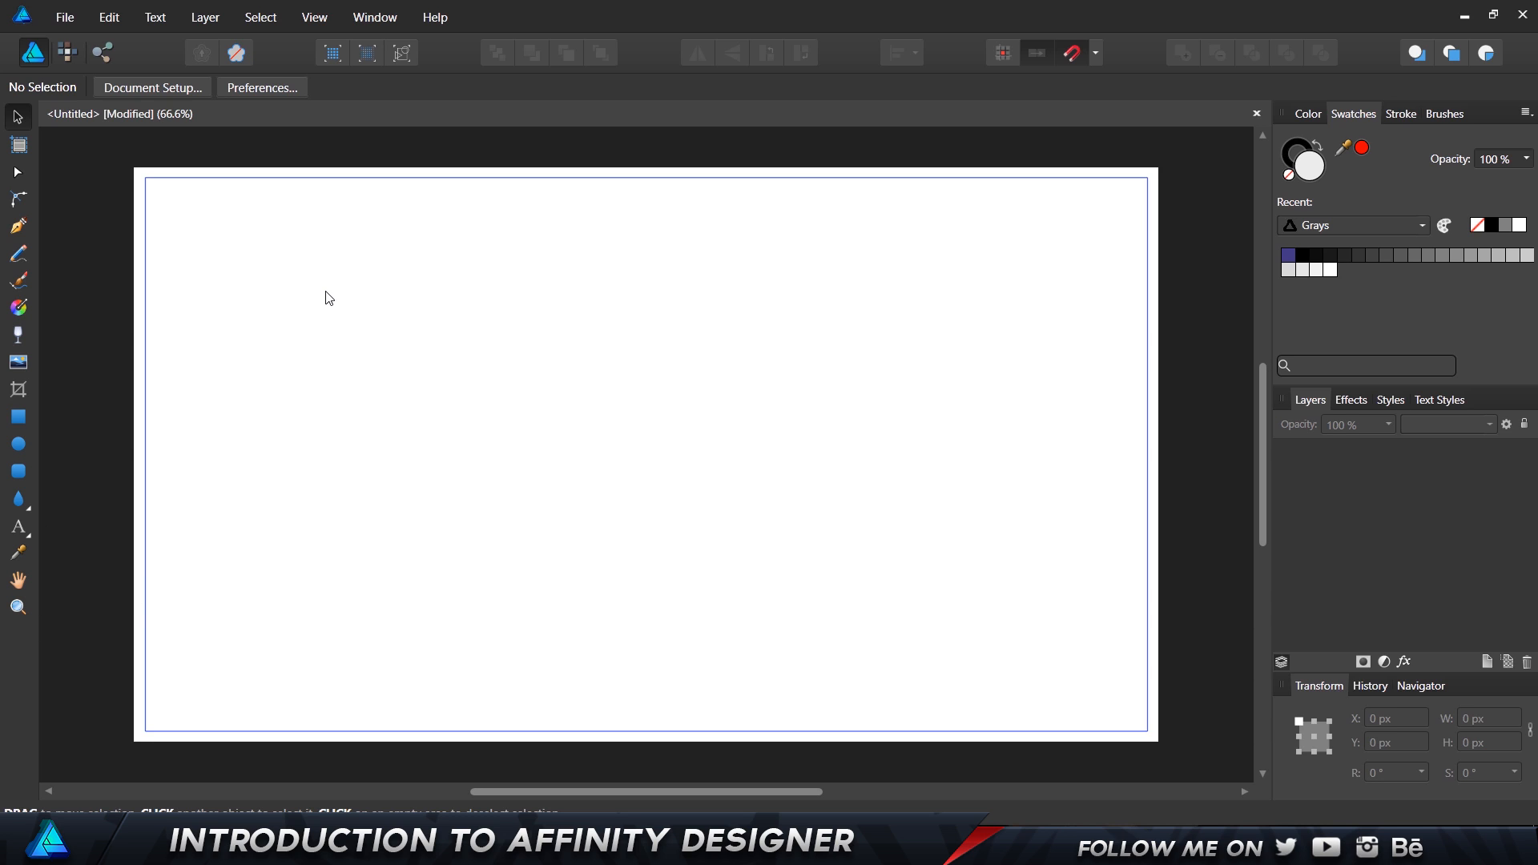
- Look through the Color, Swatches, Stroke and Brushes panels and the Transform, History and Navigator panels
click(1309, 117)
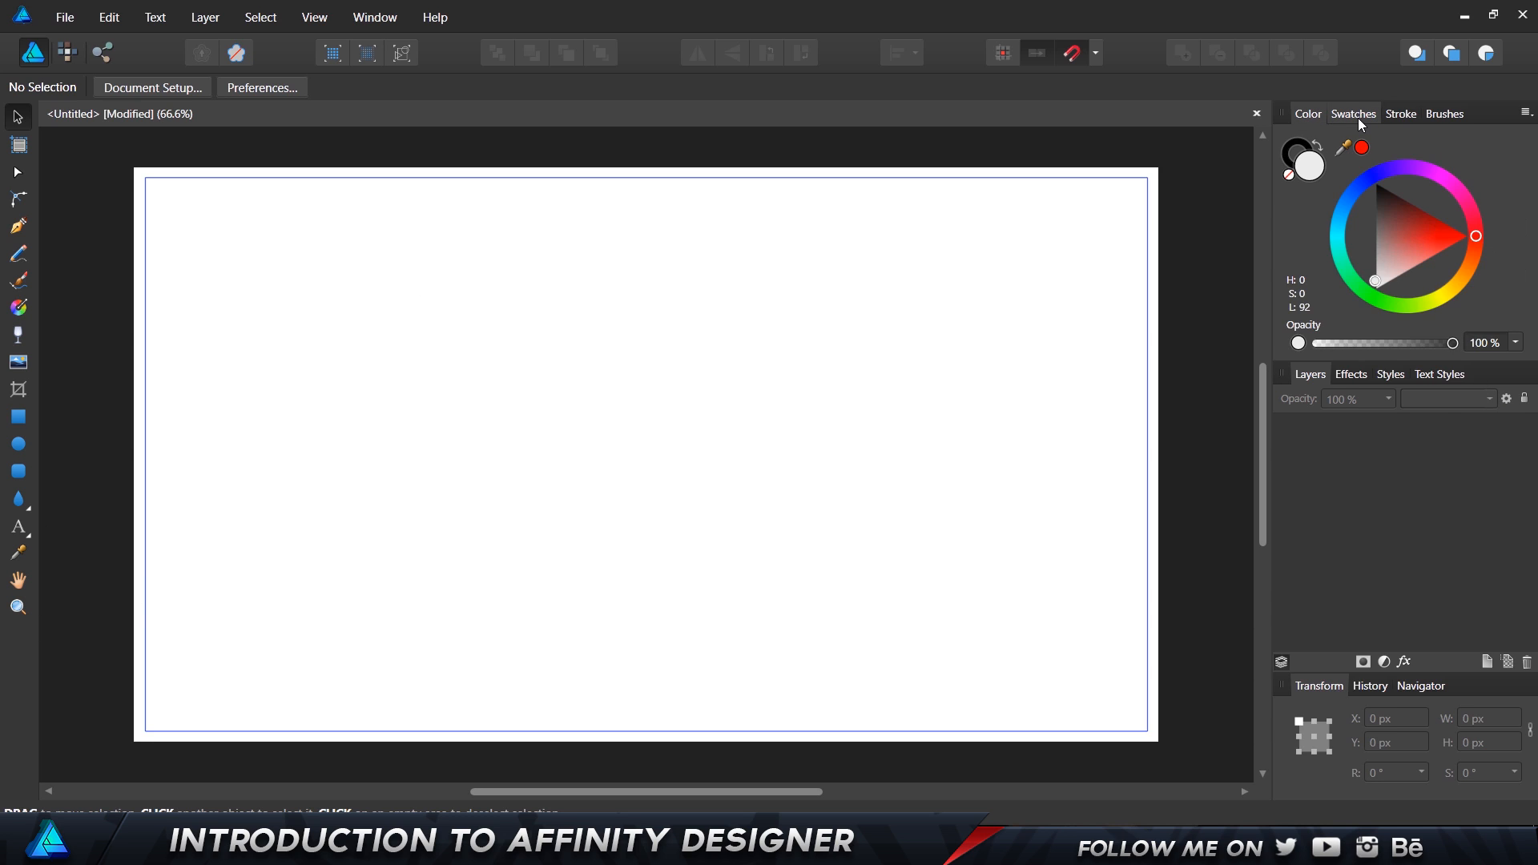
click(1359, 117)
click(1399, 114)
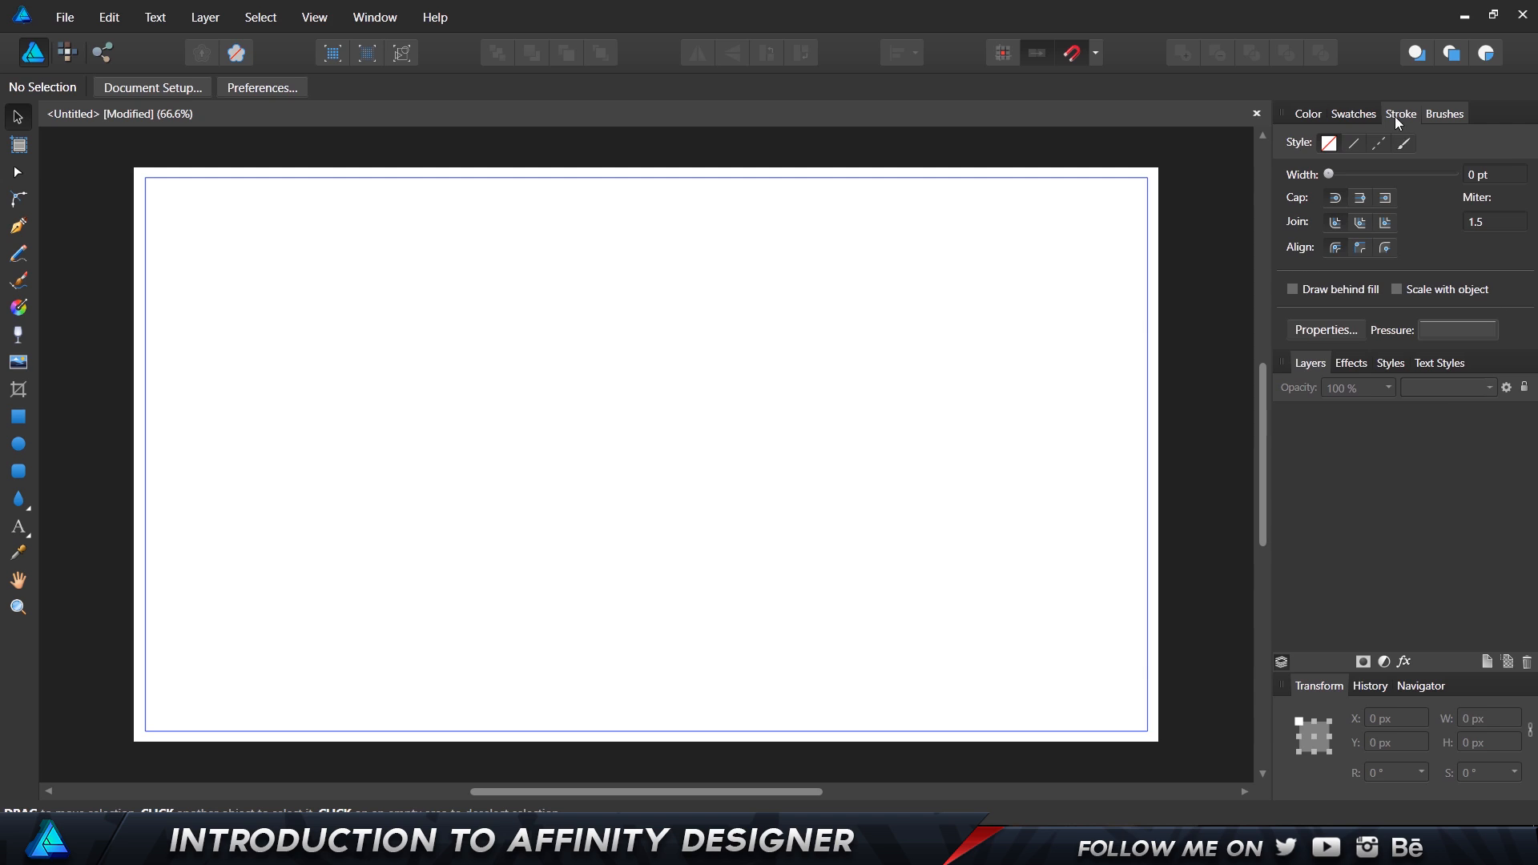
click(1445, 114)
click(1319, 112)
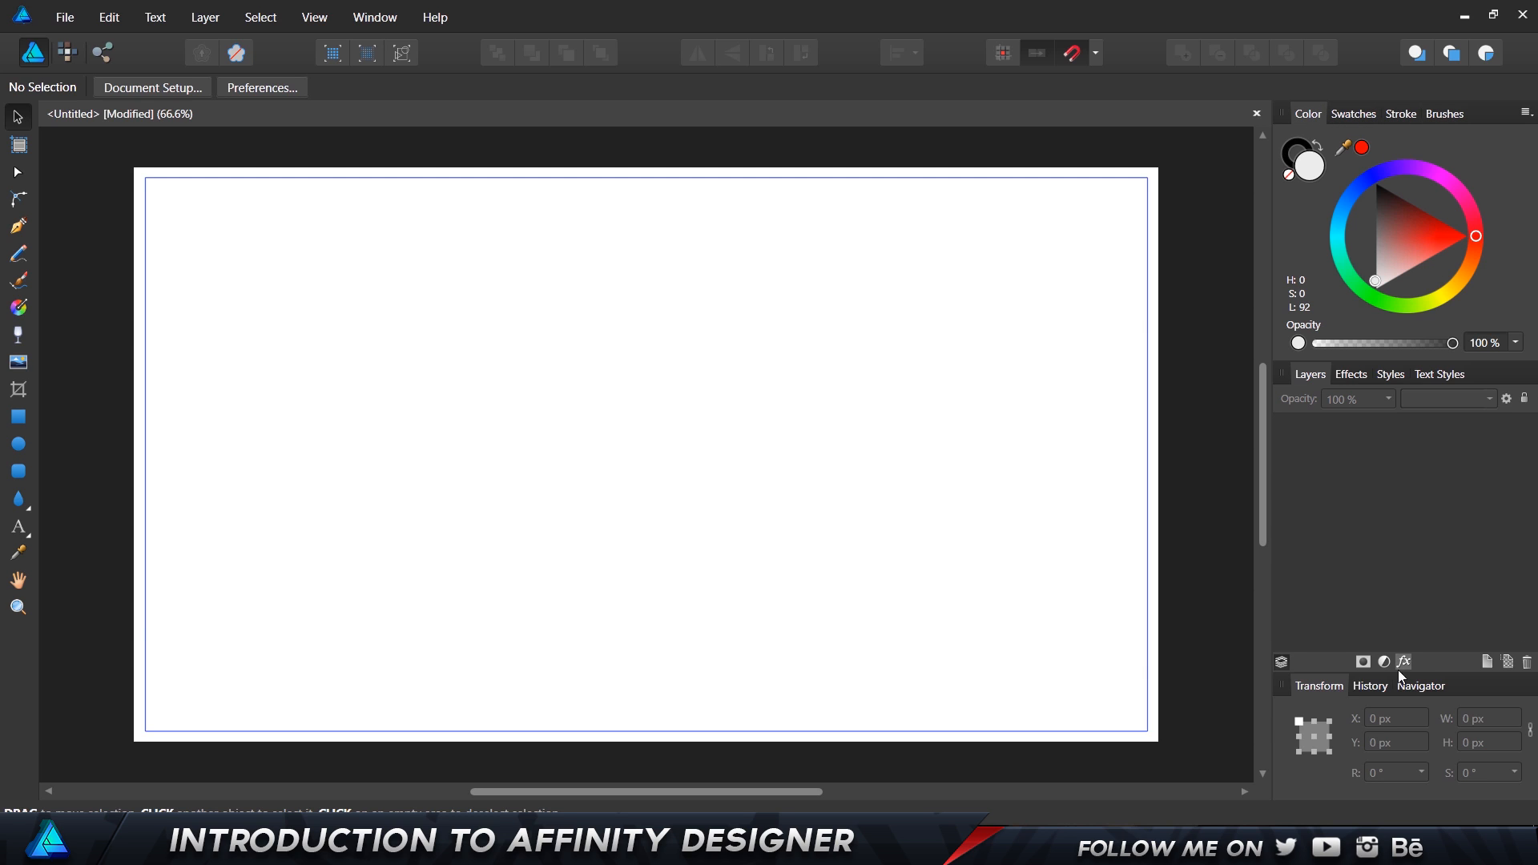
click(1370, 686)
click(1421, 596)
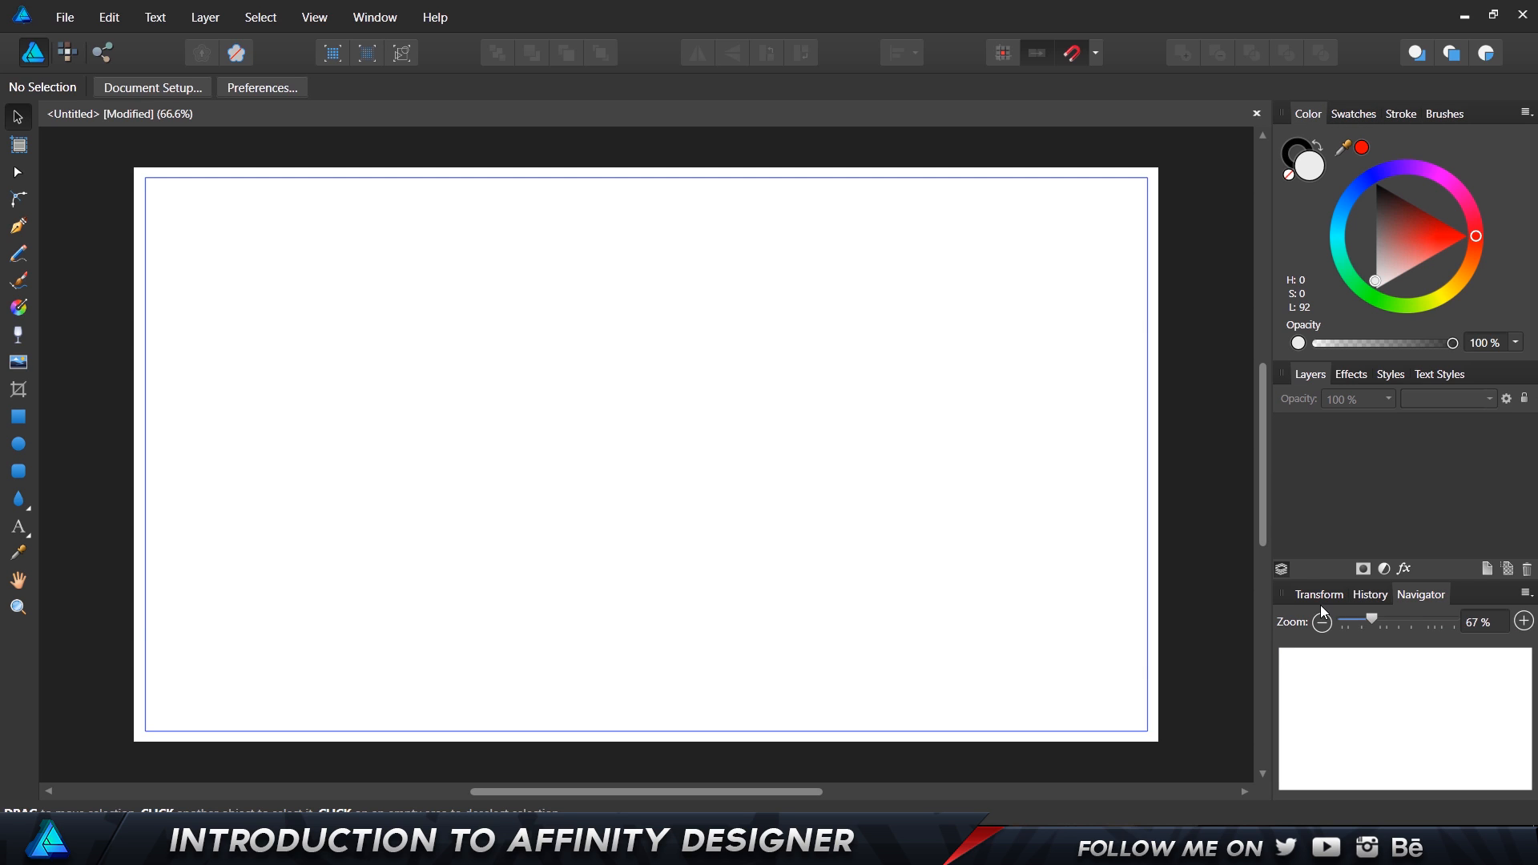
click(1320, 600)
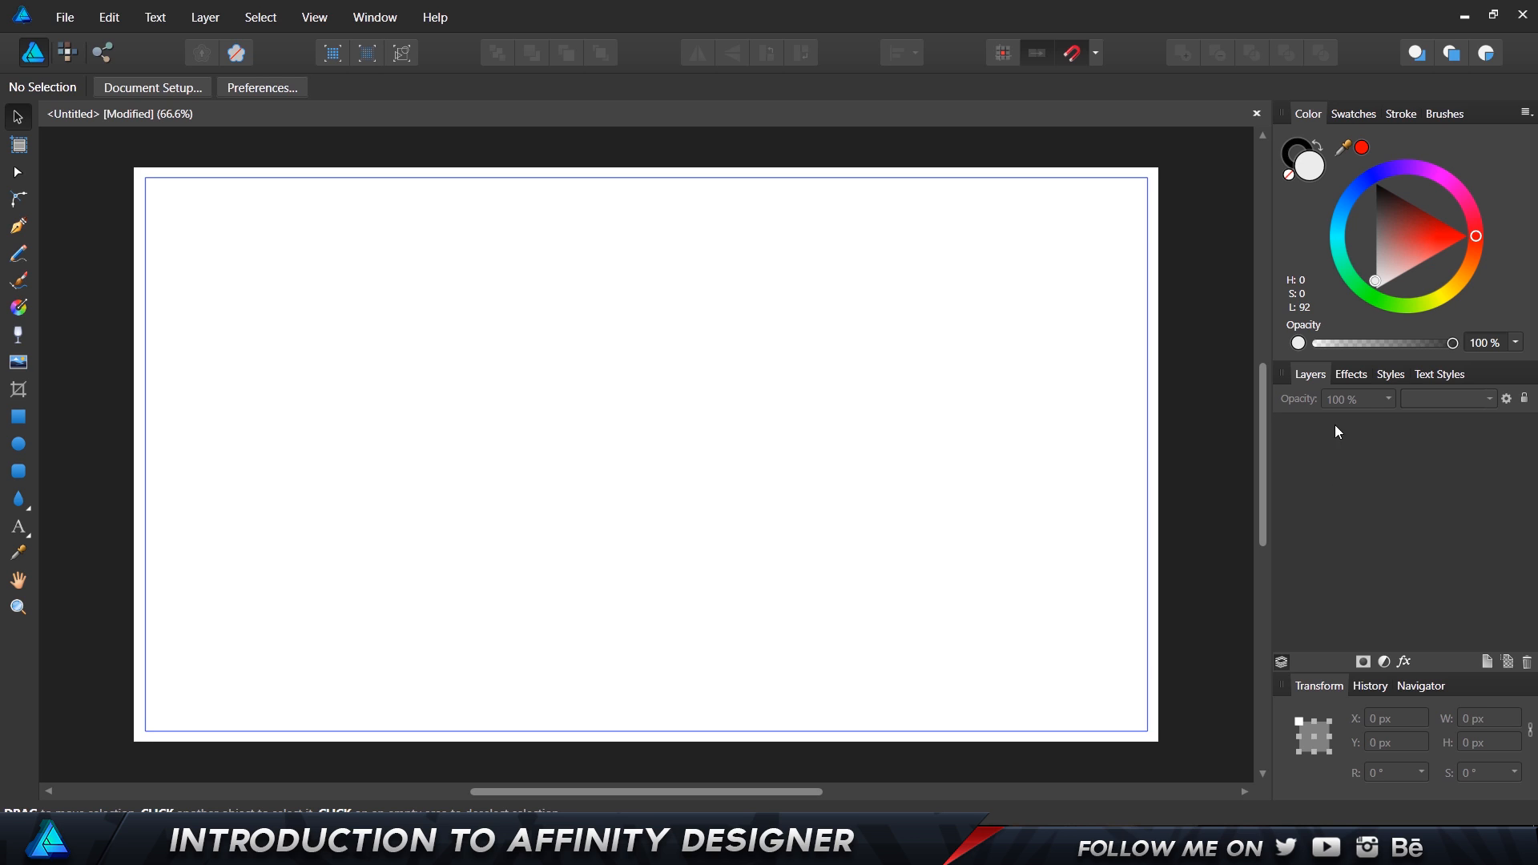
- Examine the available Effects, Styles and Text Styles and return to the Layers panel
click(1351, 377)
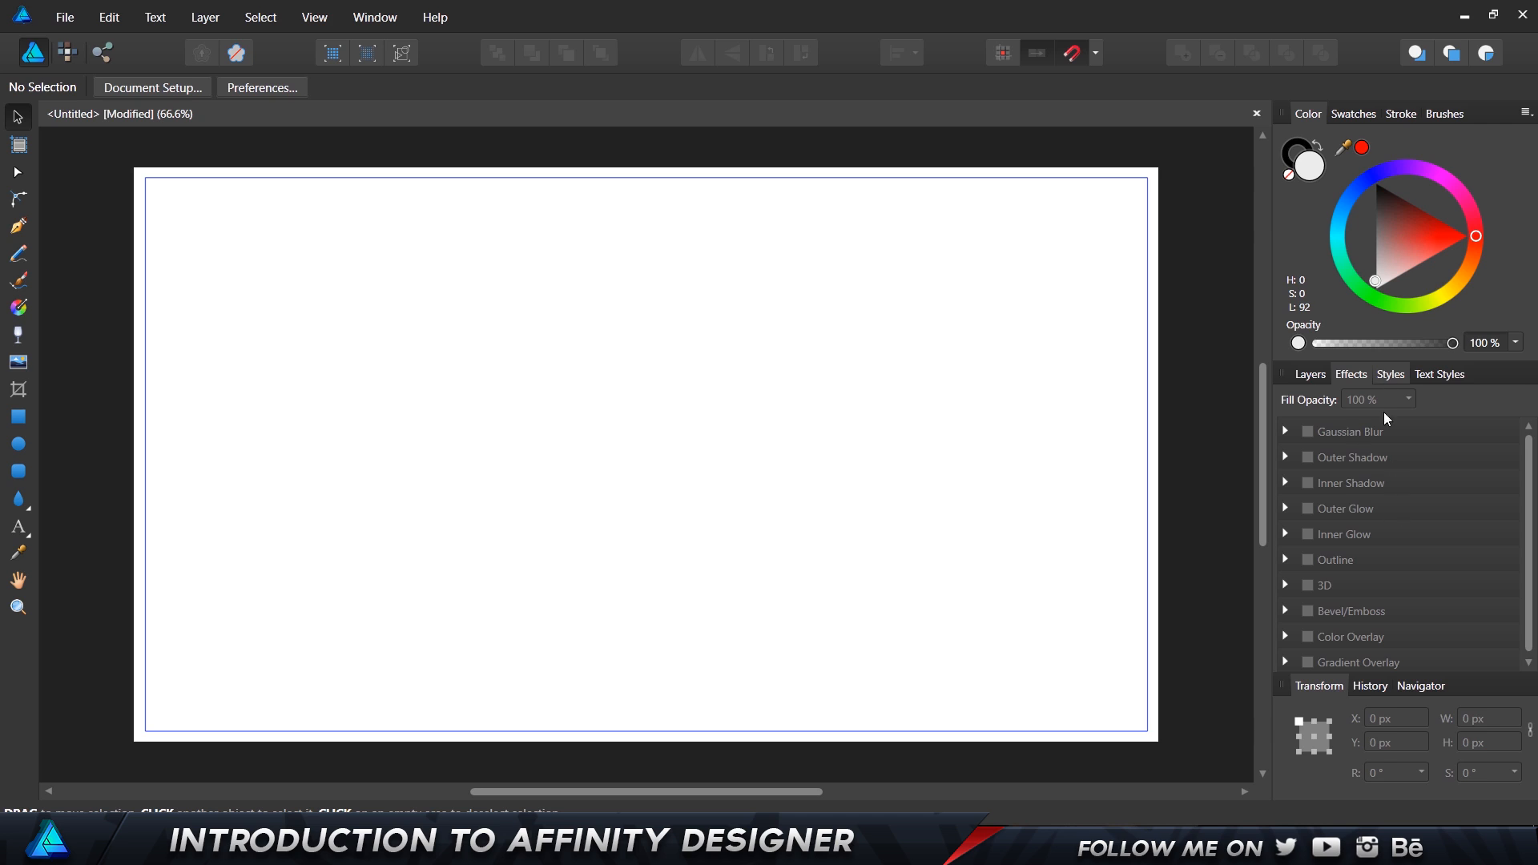
click(1391, 374)
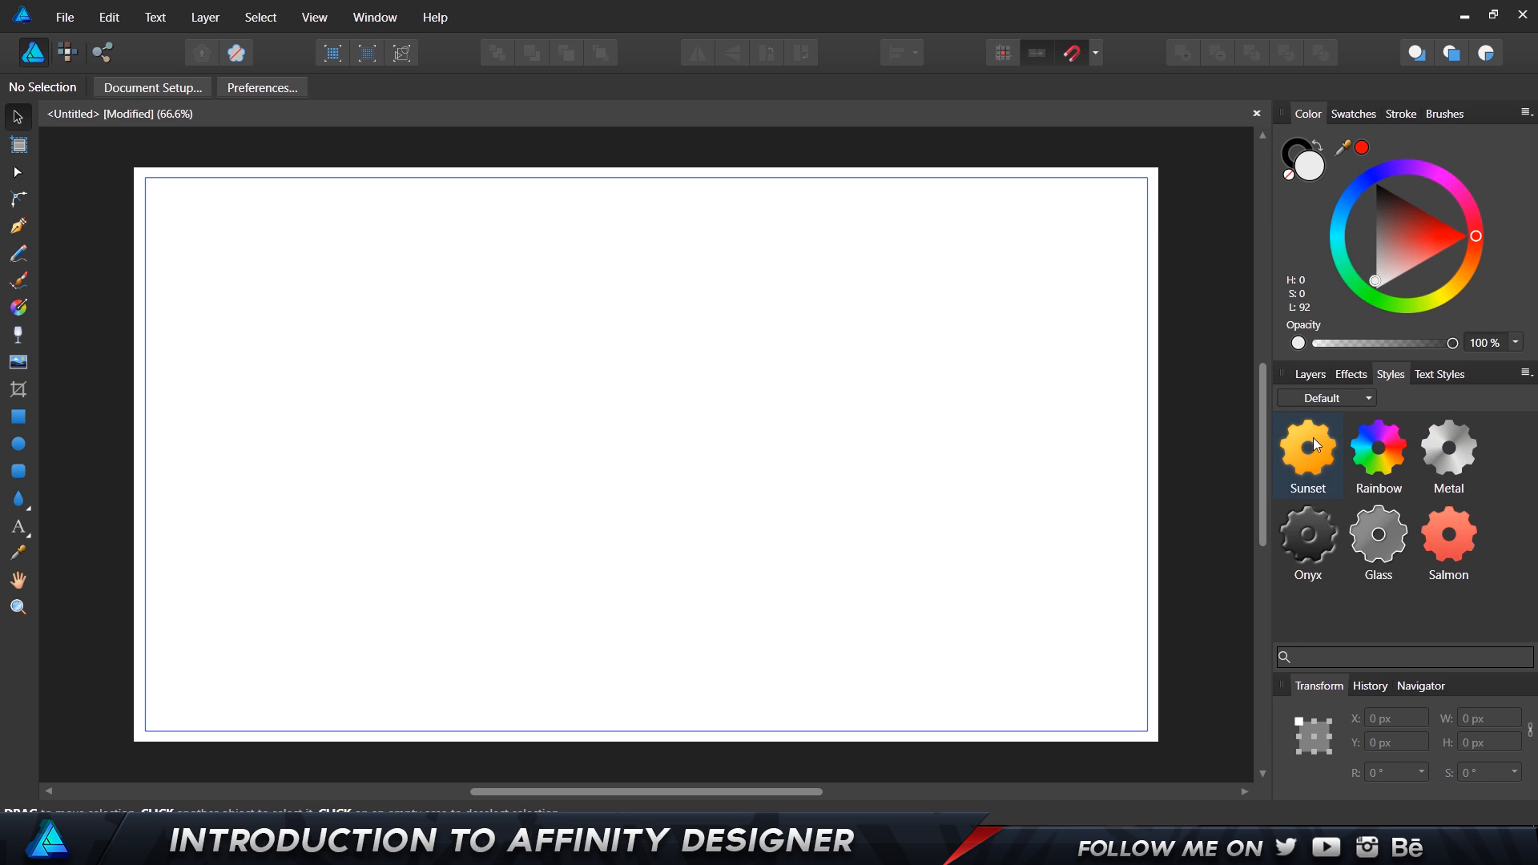
click(1359, 398)
click(1416, 375)
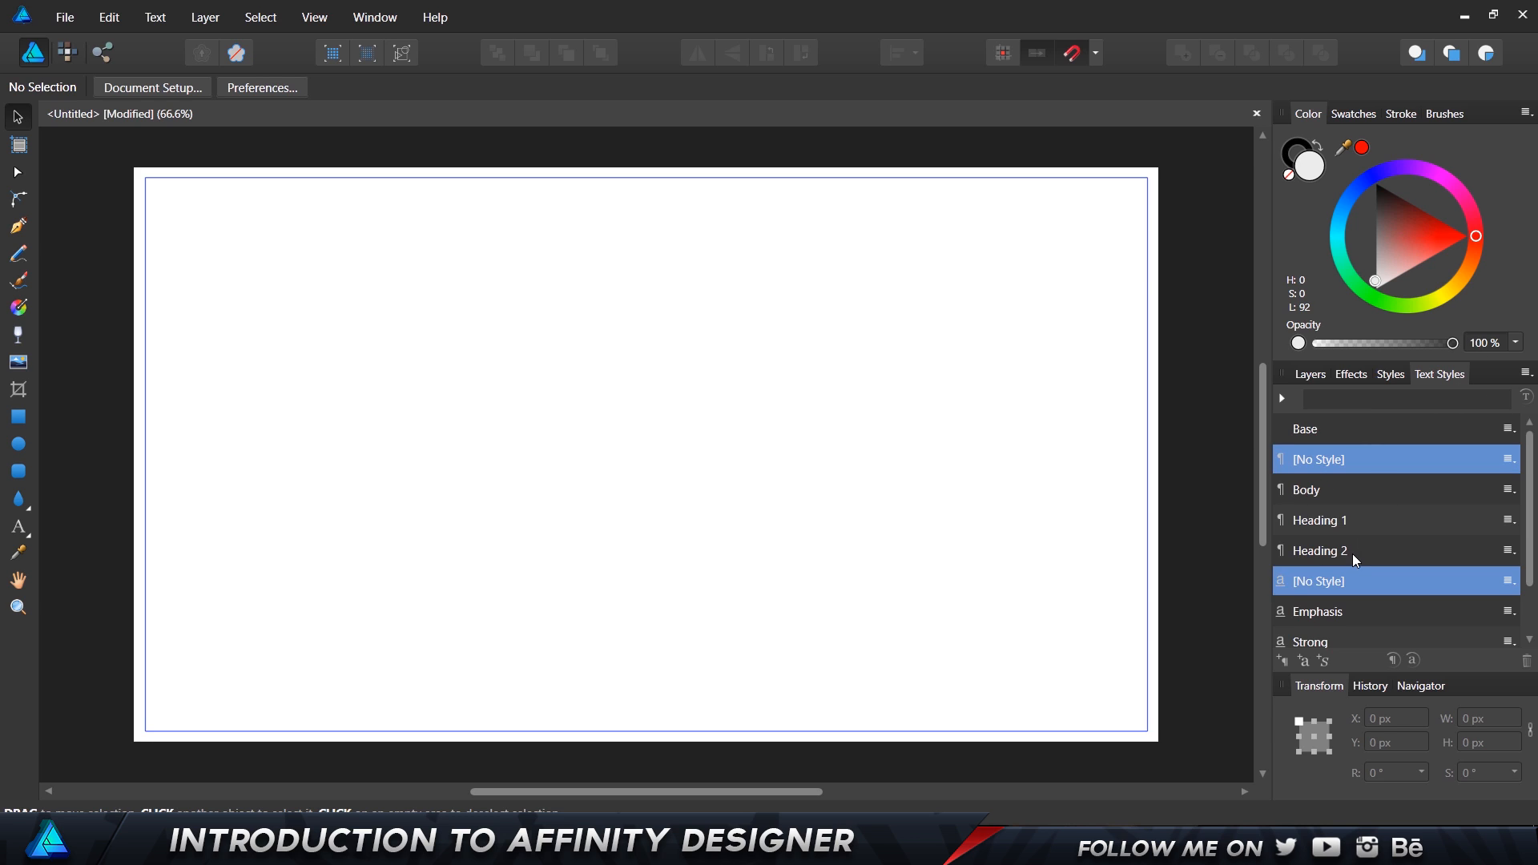
scroll(1356, 561, down, 2)
scroll(1392, 594, up, 2)
click(1311, 374)
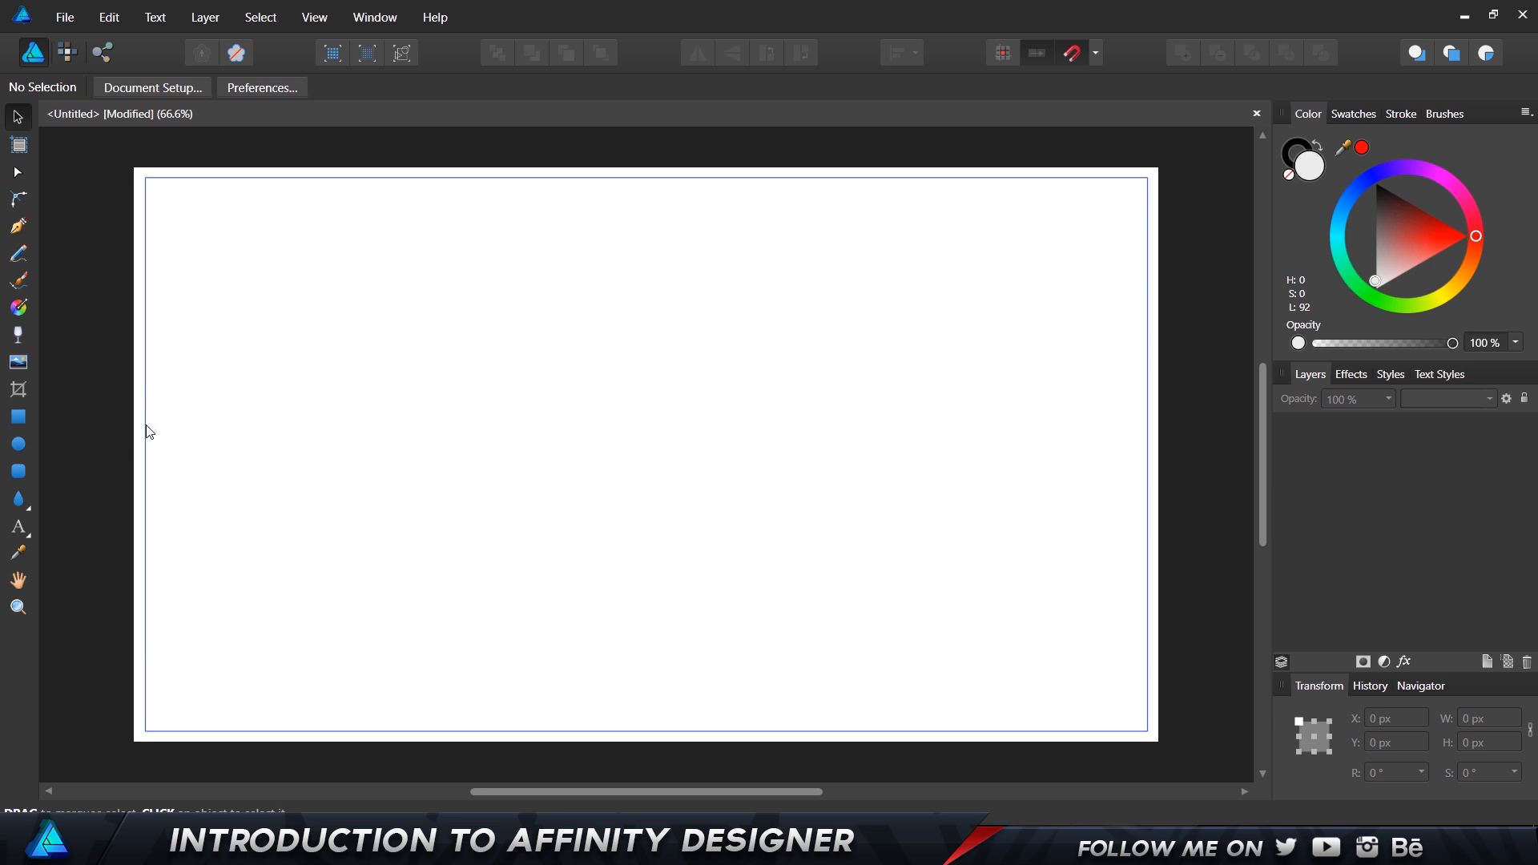
- Activate the Rectangle tool and check the pixel alignment and snapping options
click(22, 417)
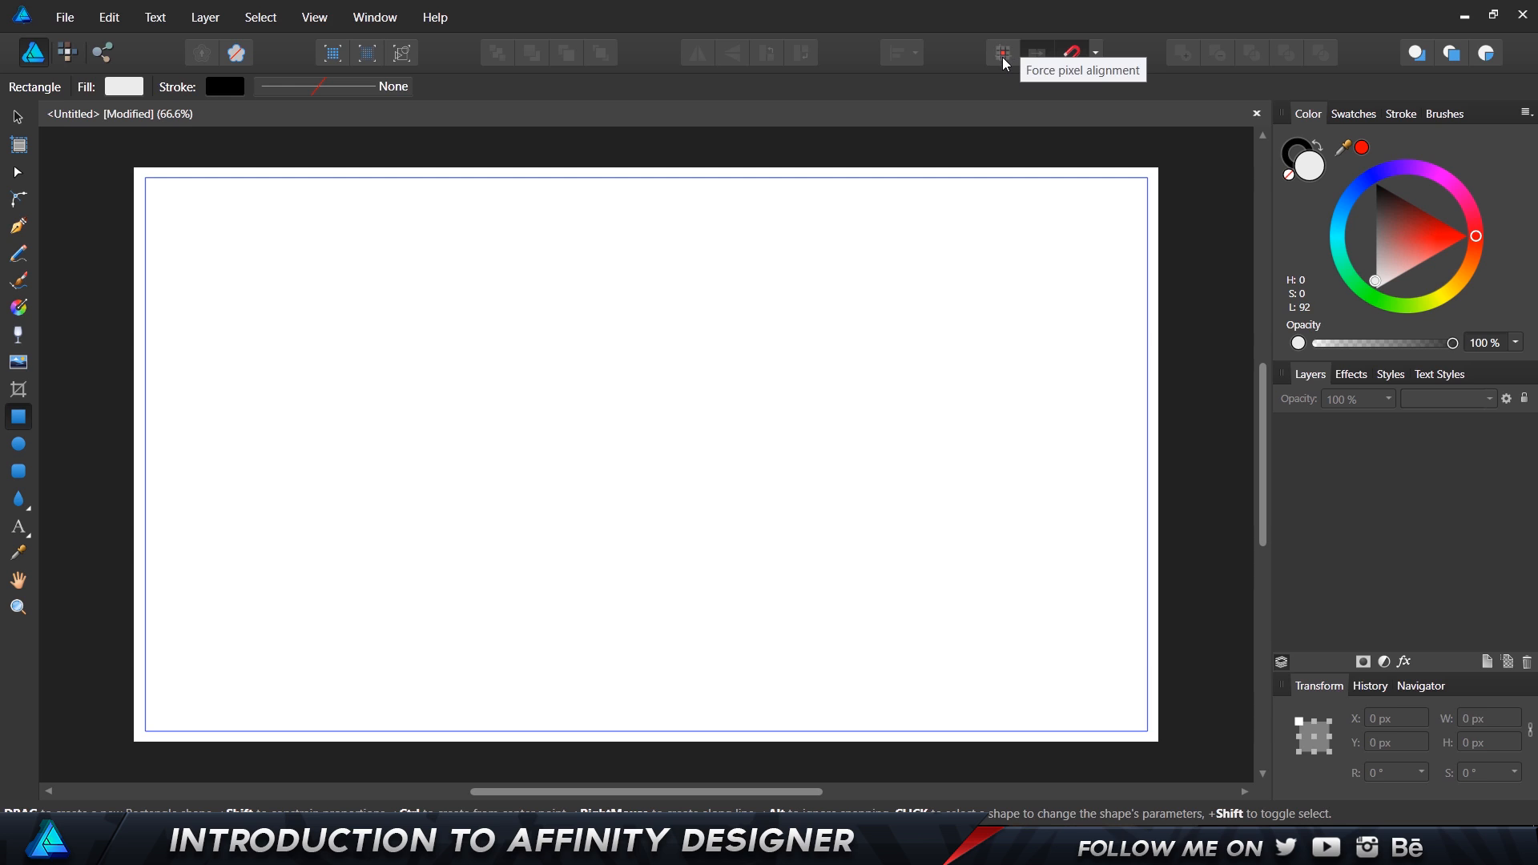
click(1095, 53)
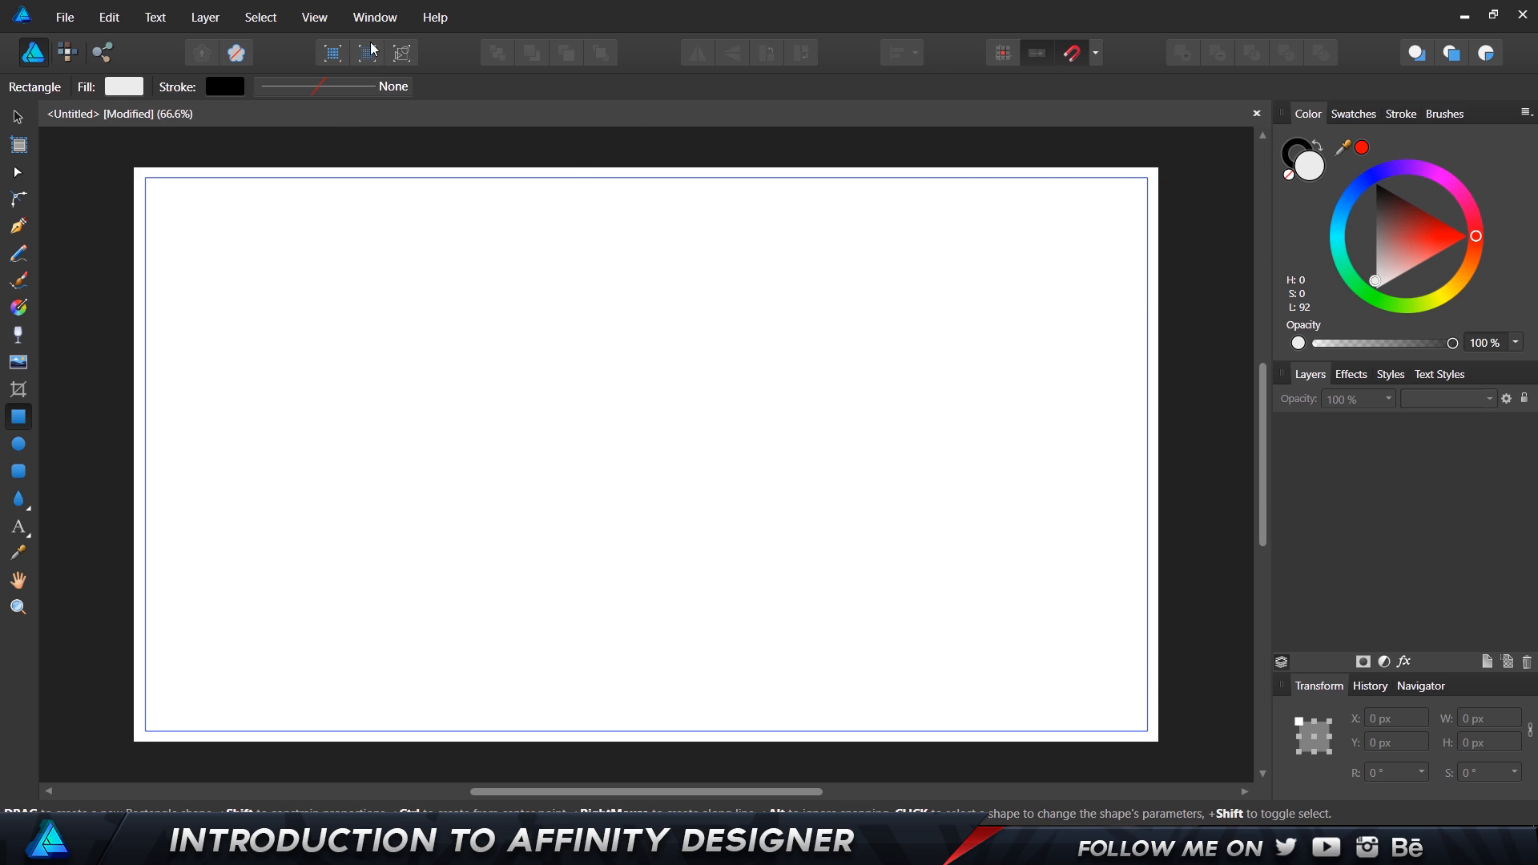
- Show the grid over the page, dismiss the AutoIt error dialog and hide the grid again
click(327, 22)
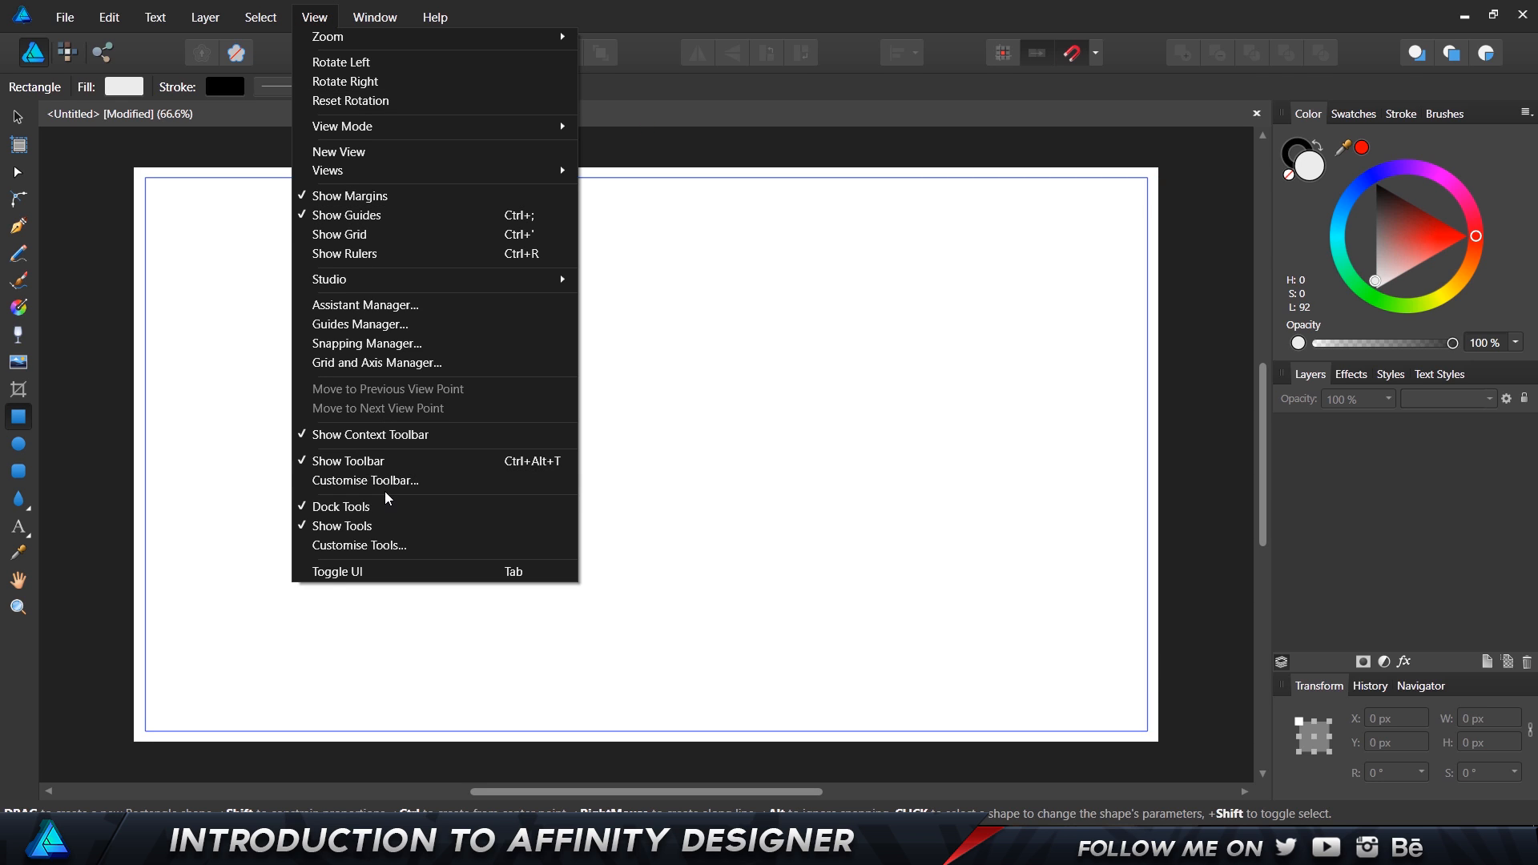
click(360, 234)
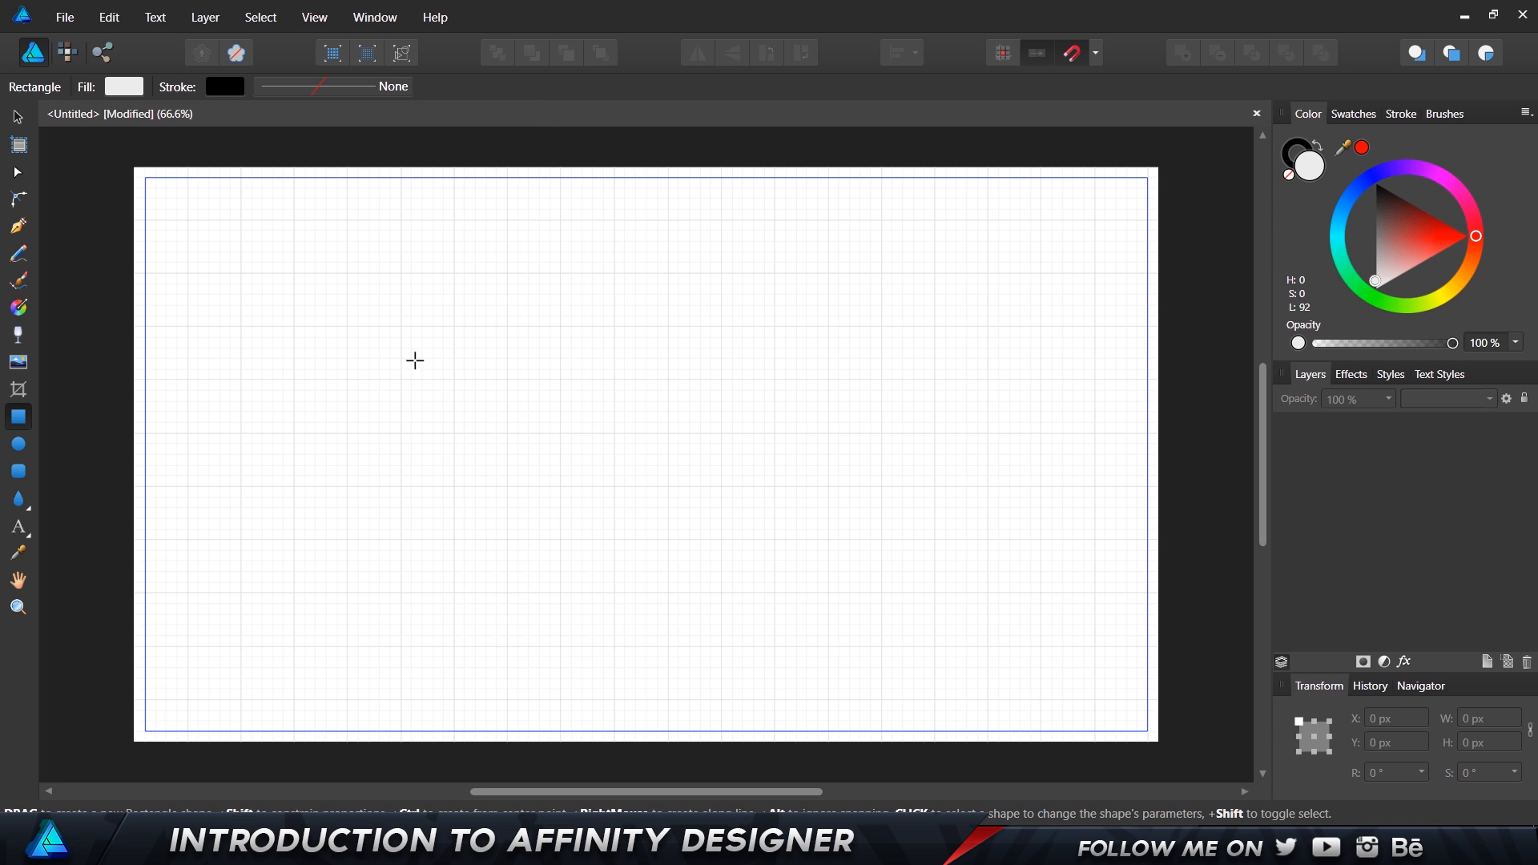
click(316, 17)
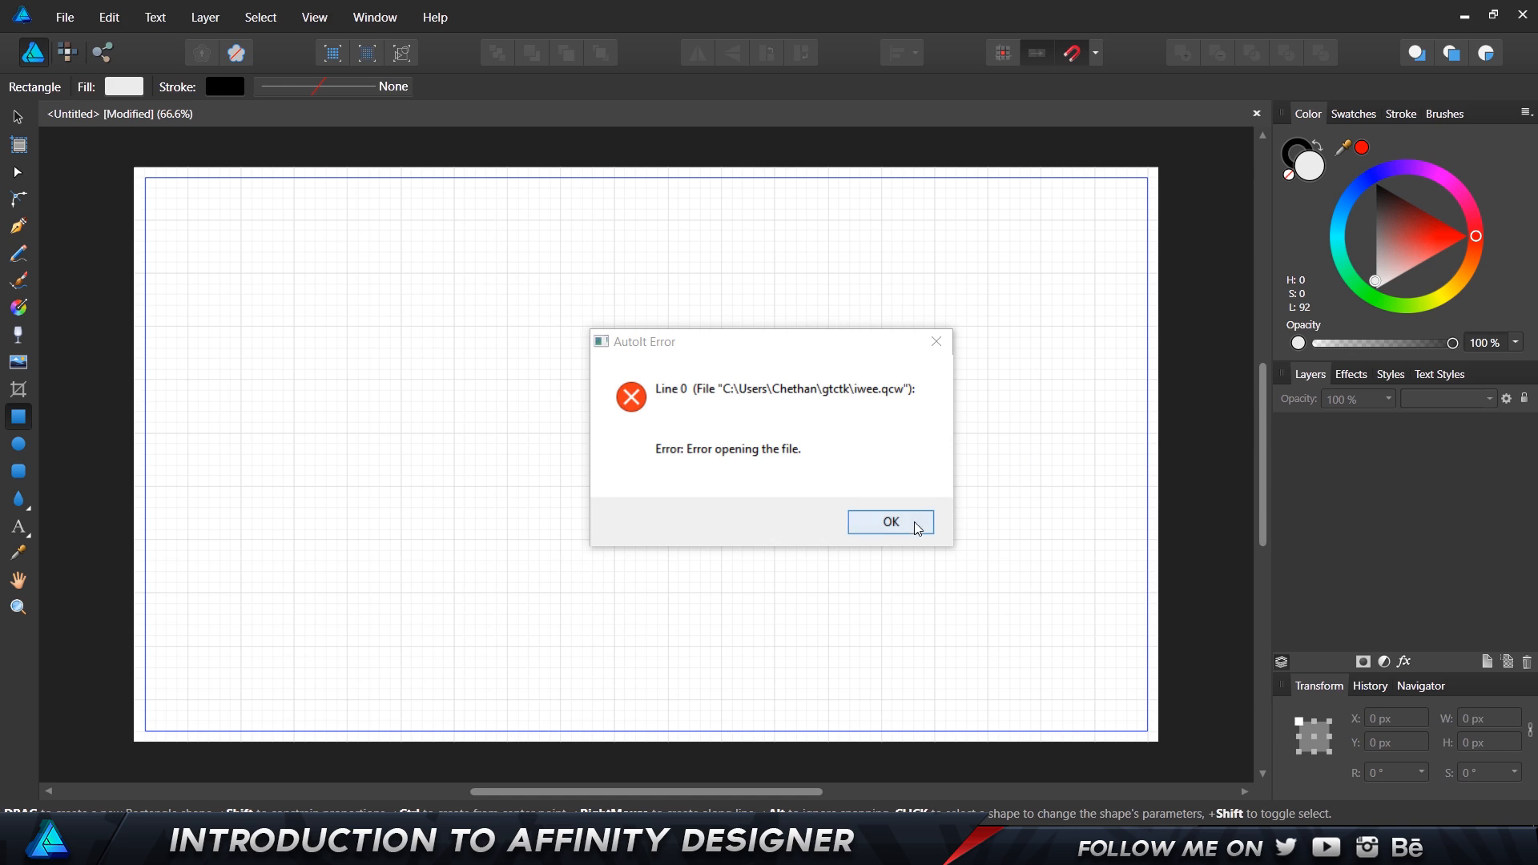
click(886, 522)
click(385, 19)
mouse_move(319, 16)
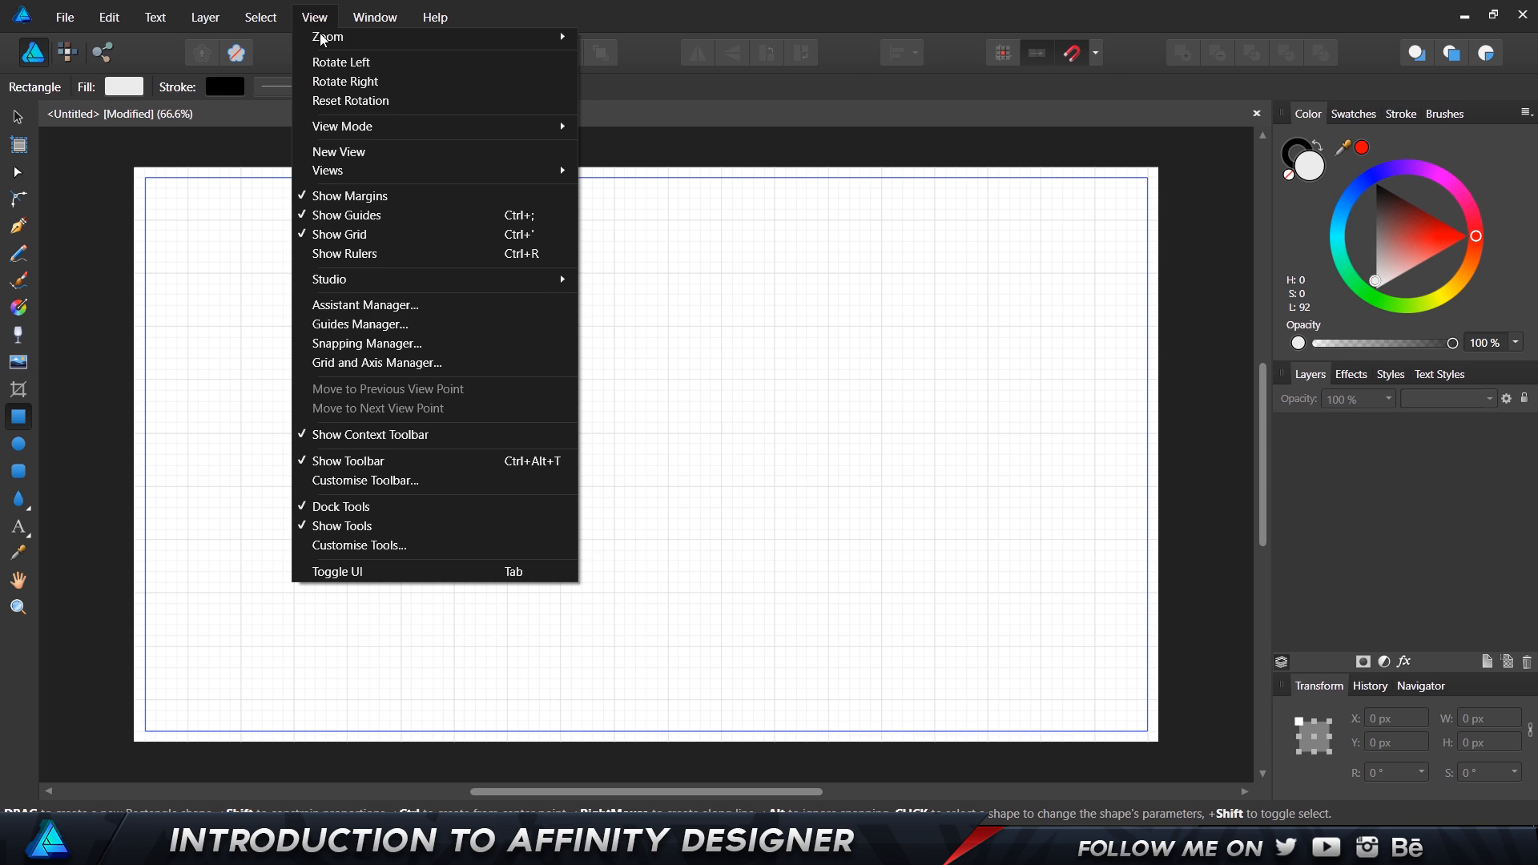
click(325, 233)
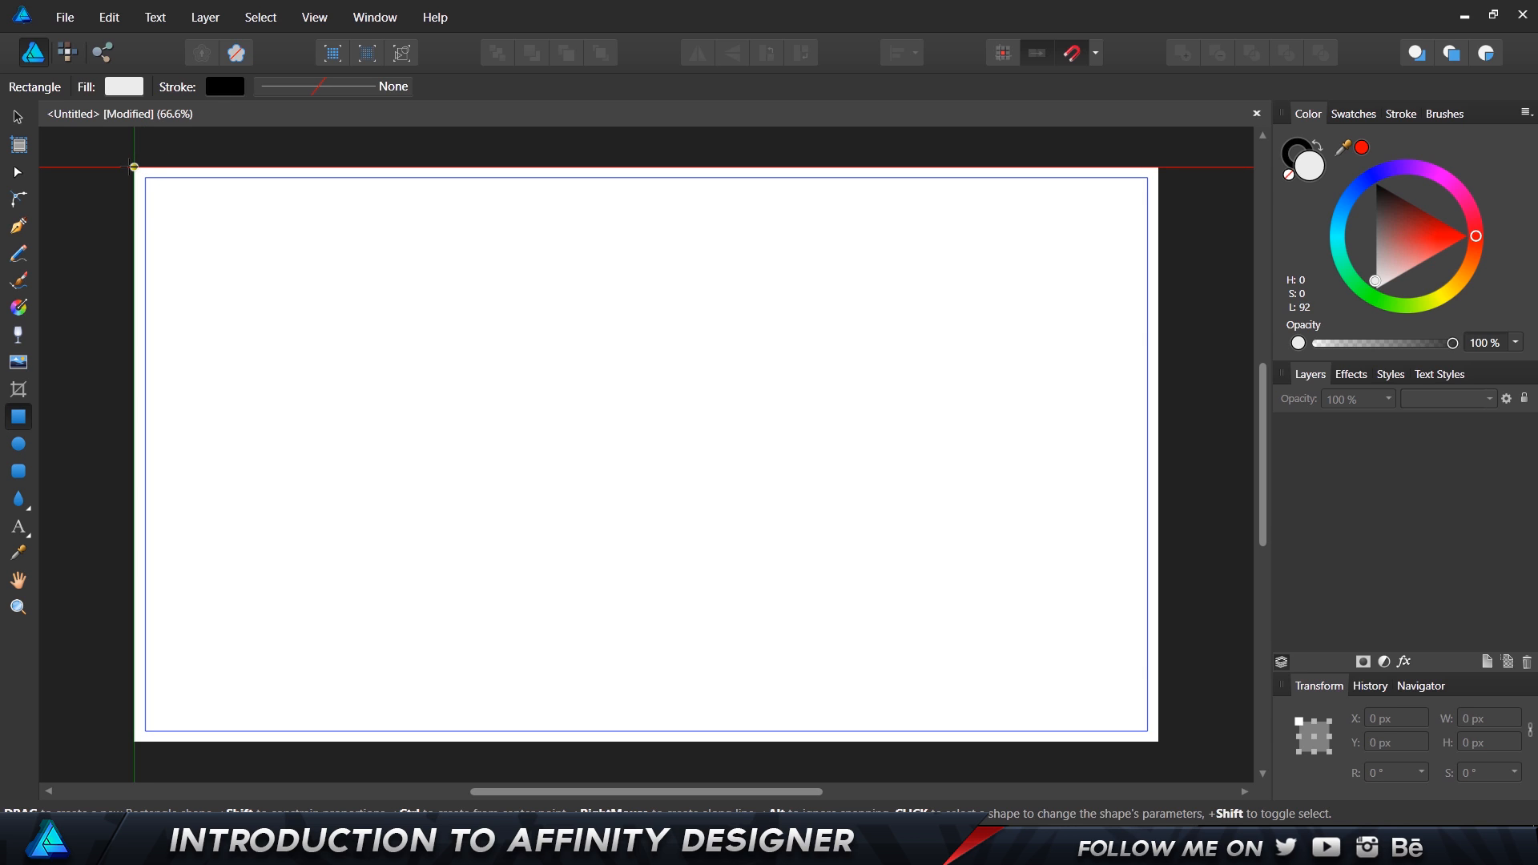
- Draw a 1920 × 1080 px rectangle covering the whole page and name its layer BG
drag(134, 167, 1159, 742)
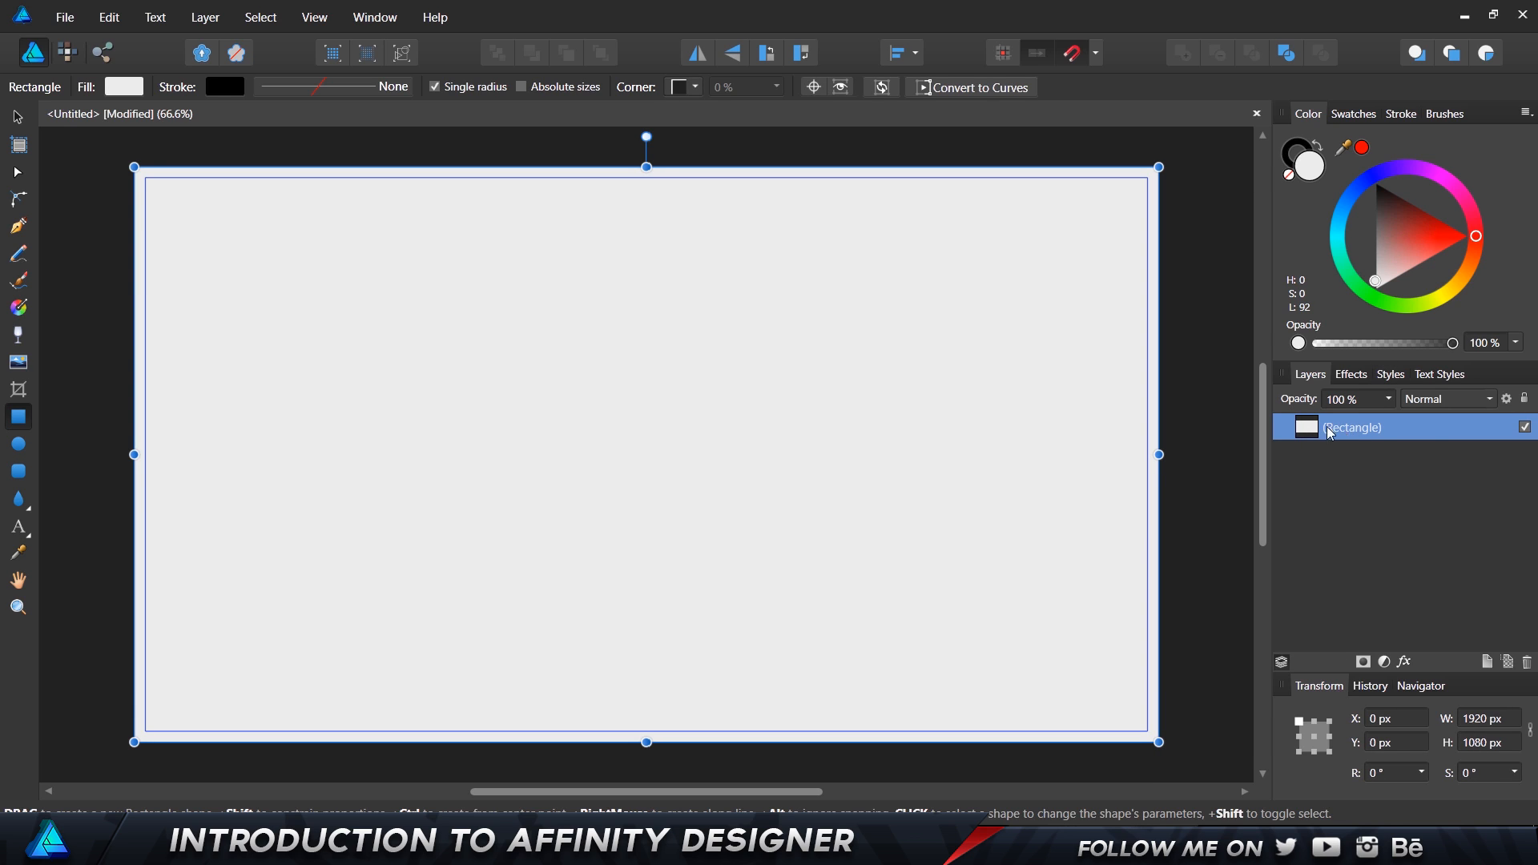
double_click(1423, 428)
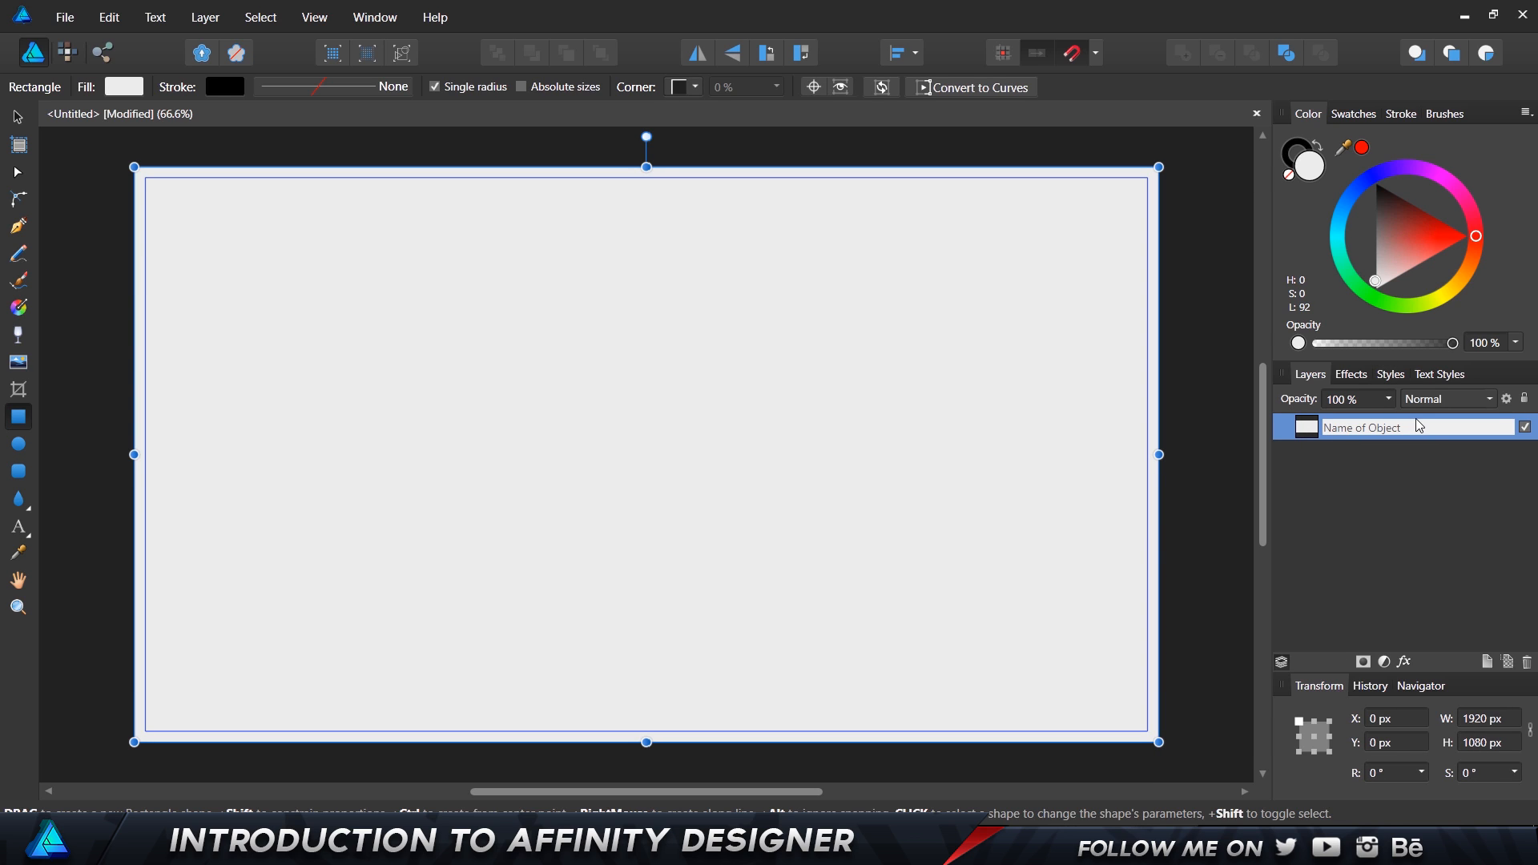
text(BG)
key(Return)
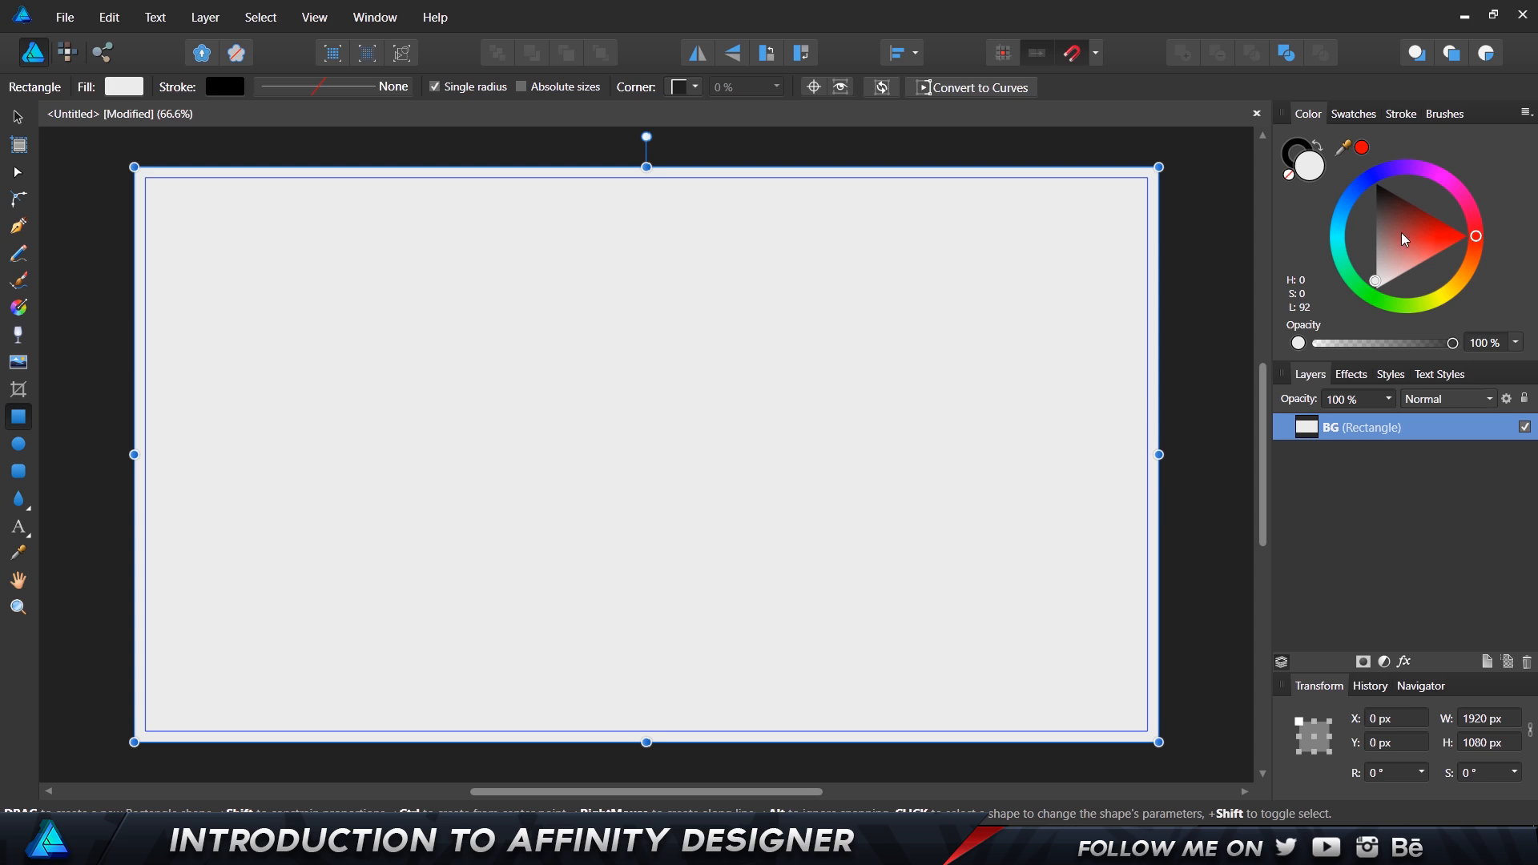
- Darken the BG rectangle's fill to the neutral gray #232323 and open that fill in the Color Chooser
drag(1379, 210, 1381, 205)
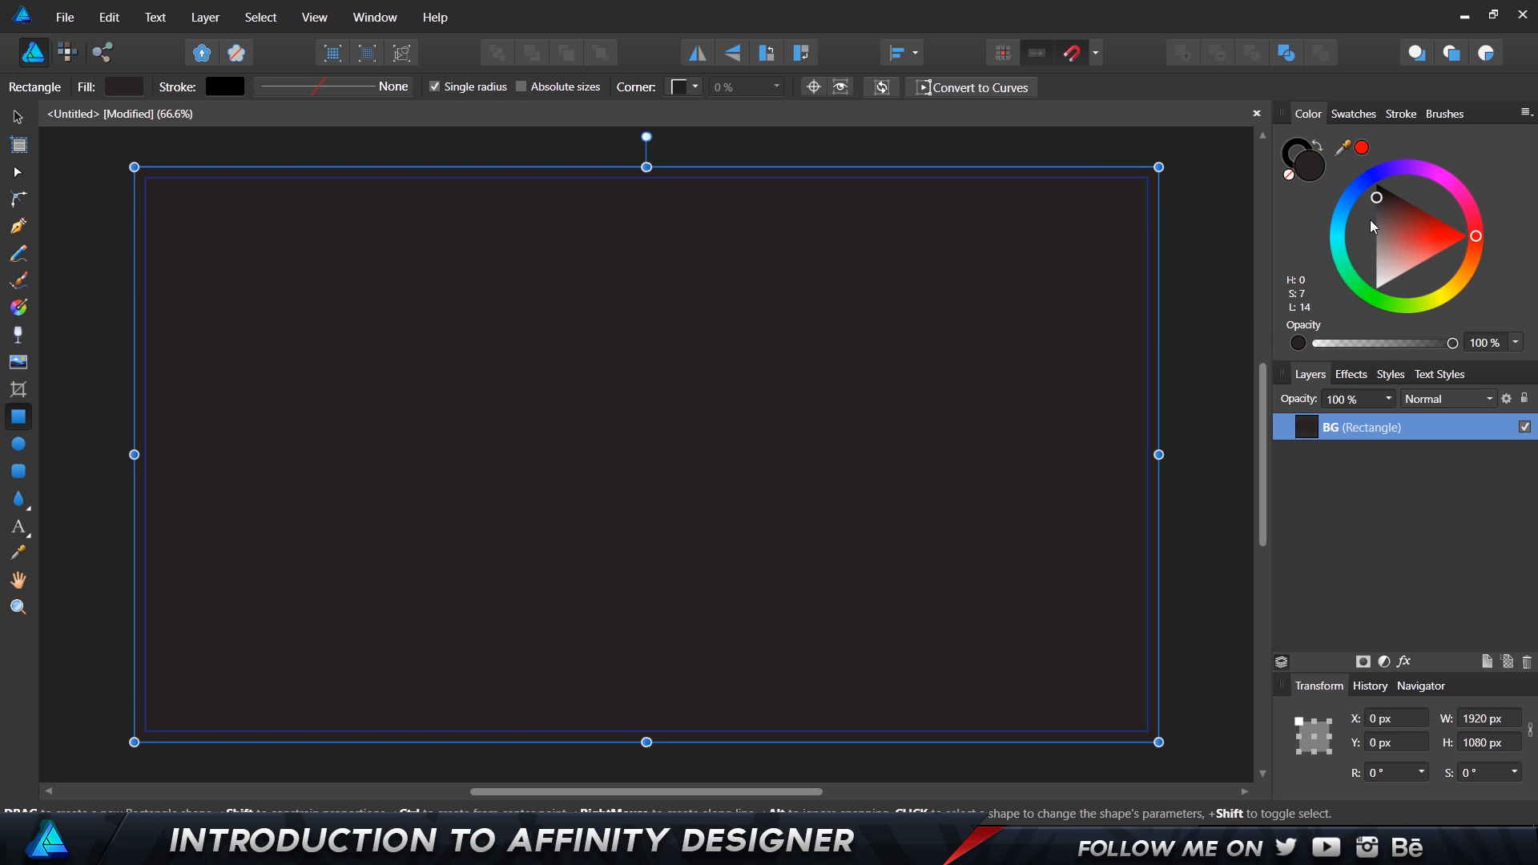
mouse_move(1379, 202)
mouse_down()
mouse_move(1375, 240)
mouse_move(1371, 210)
mouse_up()
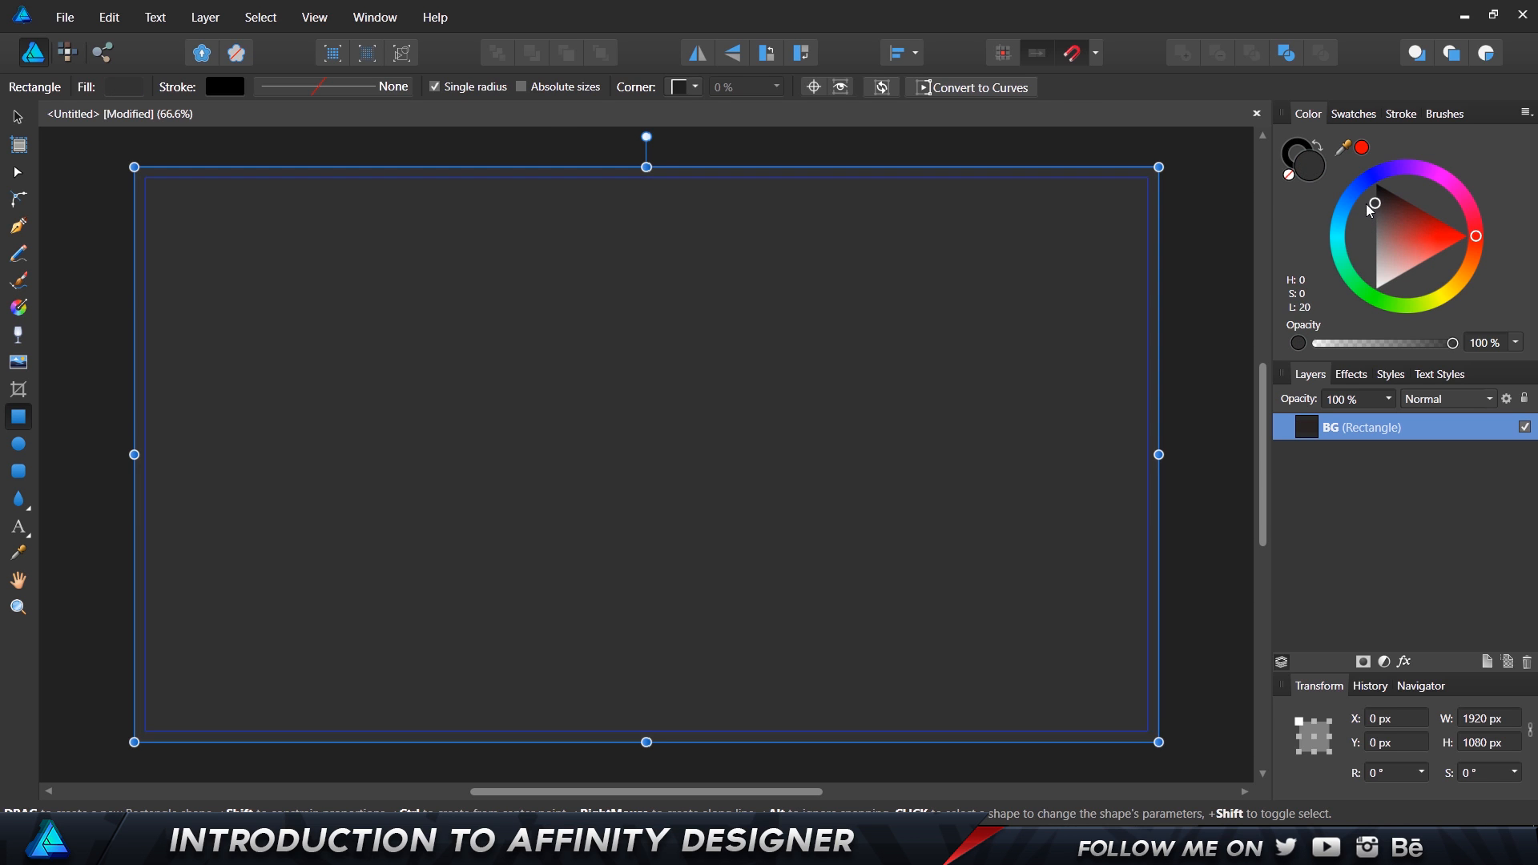
double_click(1318, 174)
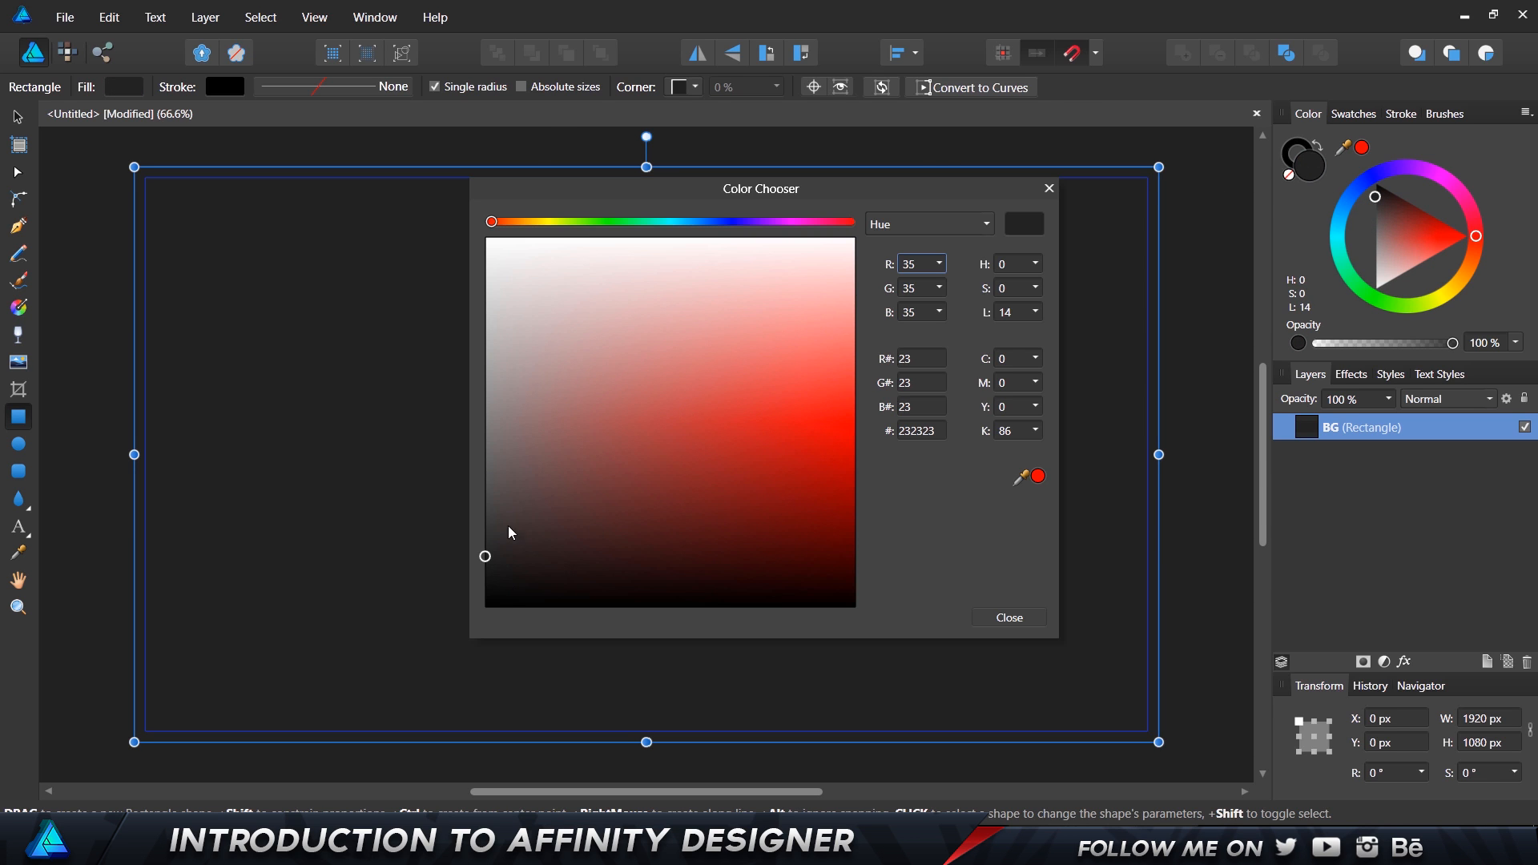
- Look through the RGB, HSL and CMYK Sliders and the HSL Color Wheel modes, returning to Hue
click(979, 224)
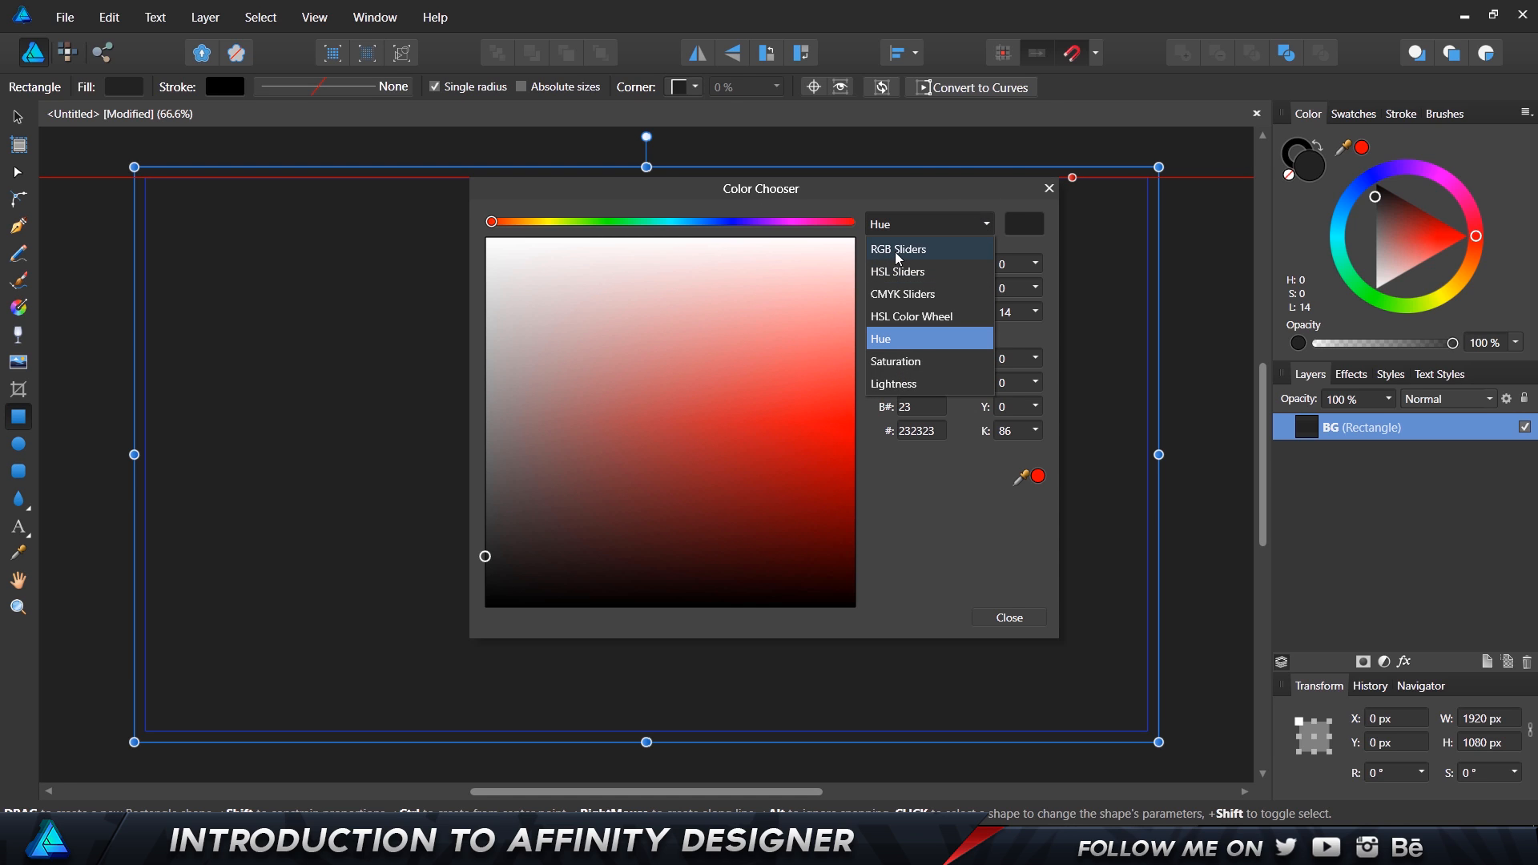
click(899, 257)
click(924, 225)
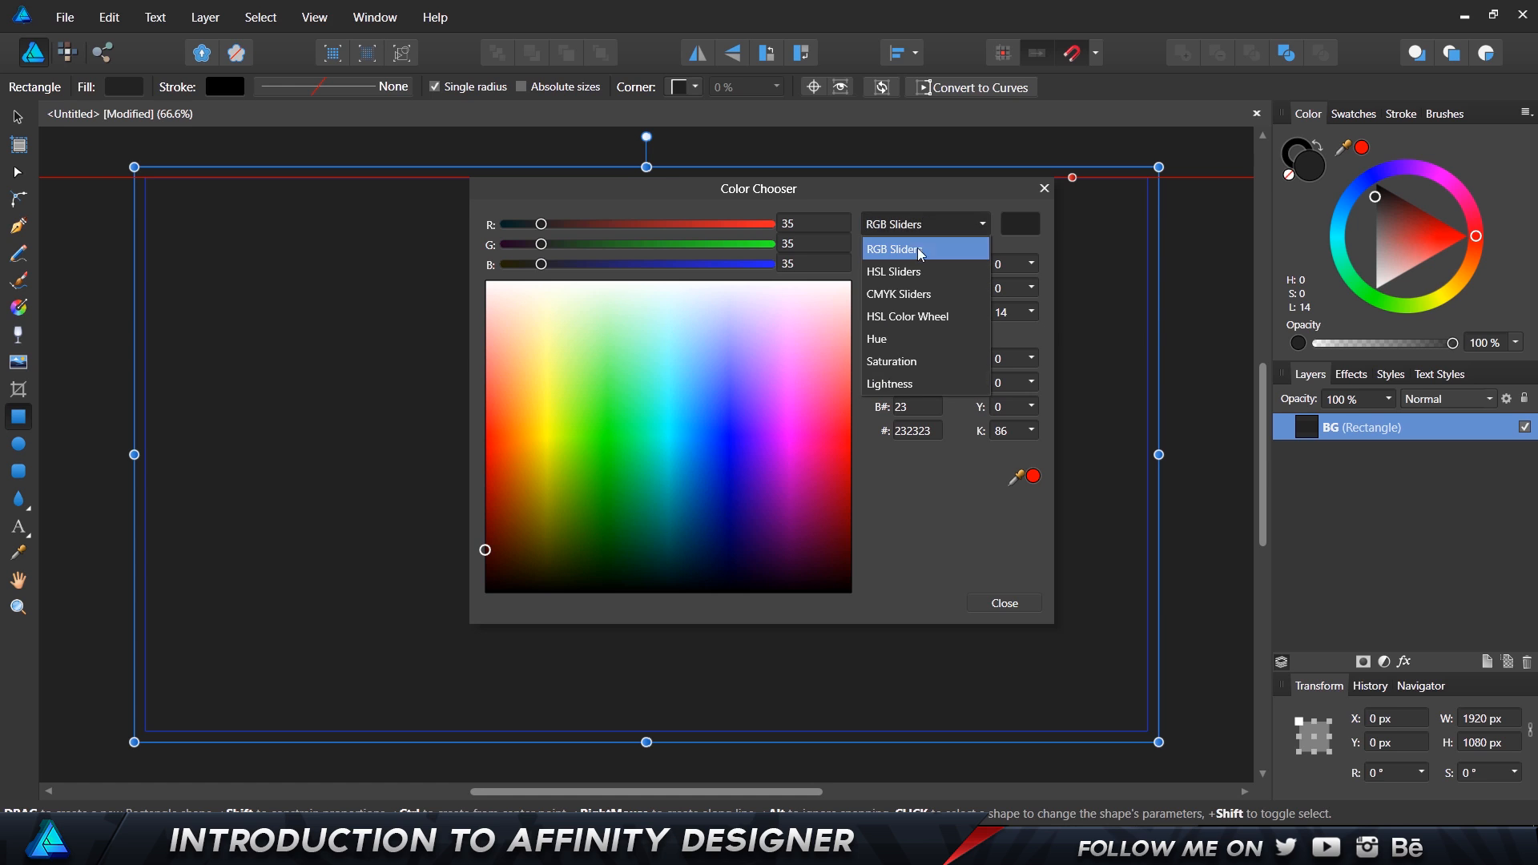
click(911, 273)
click(926, 230)
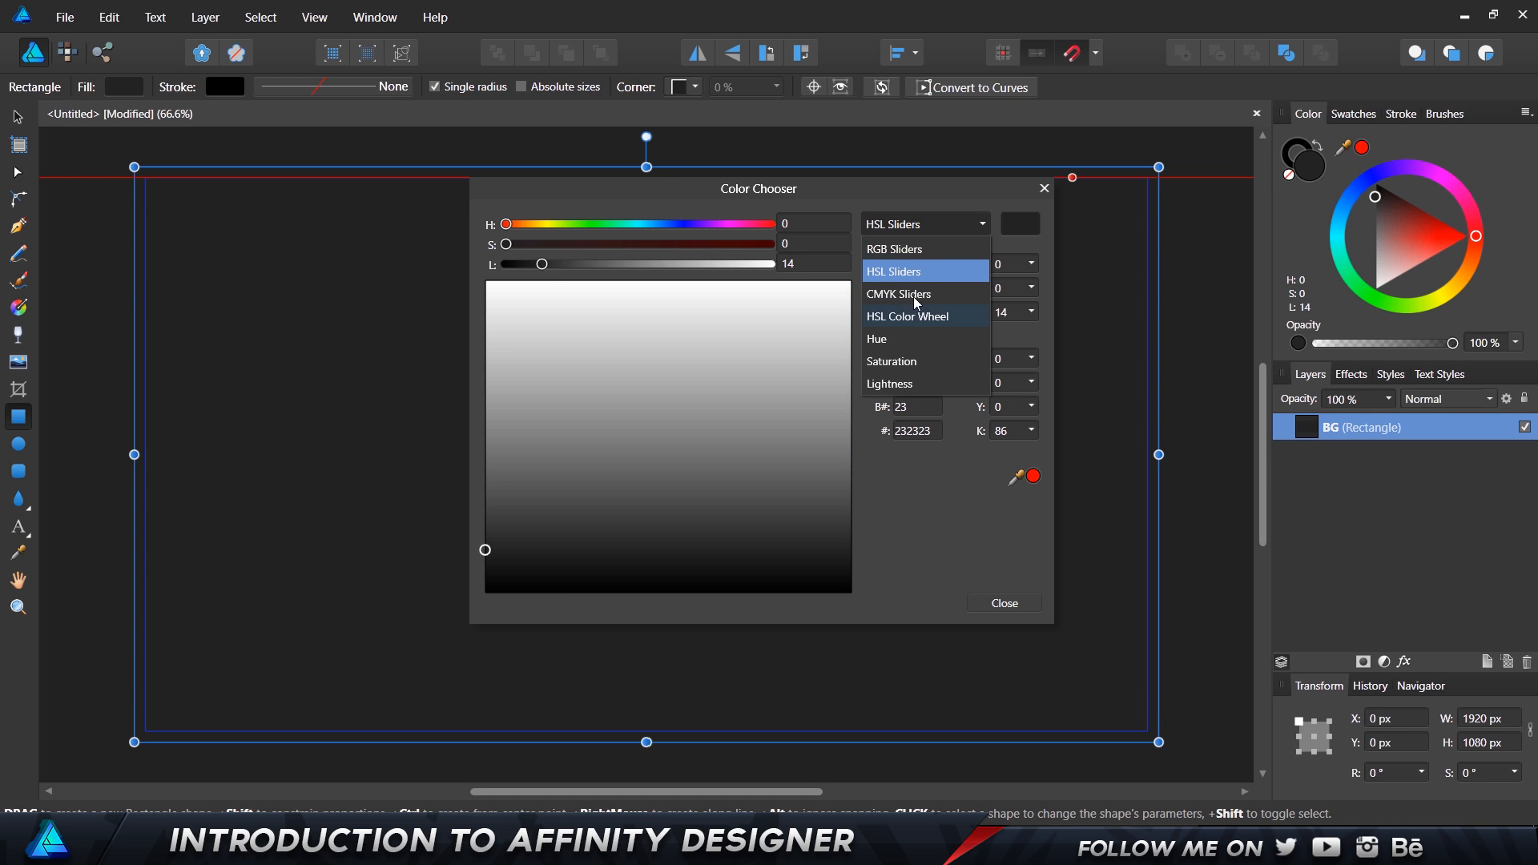
click(914, 294)
click(923, 226)
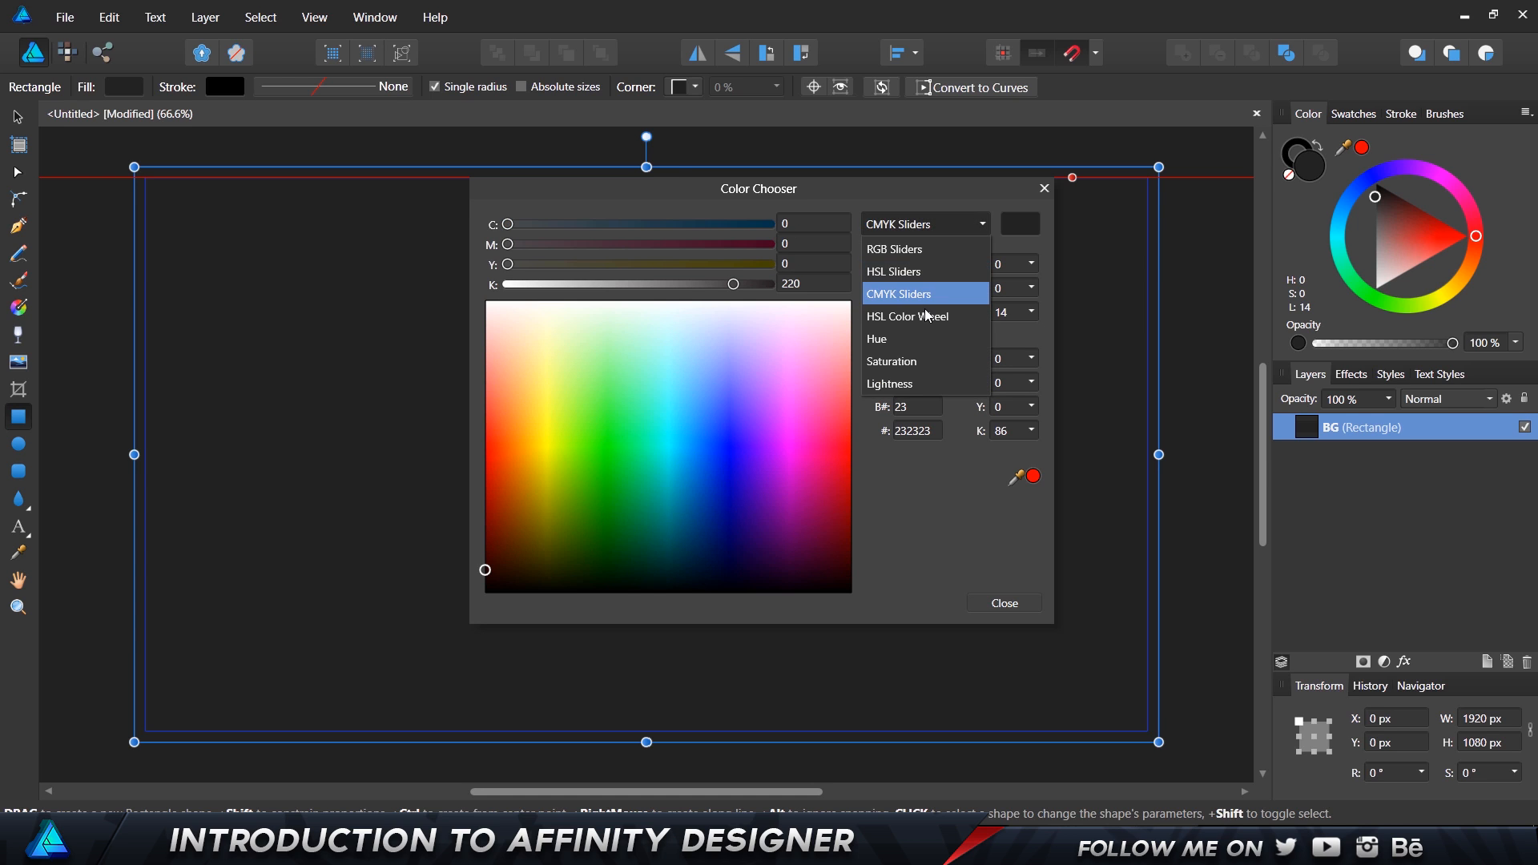
key(Escape)
click(928, 316)
click(925, 224)
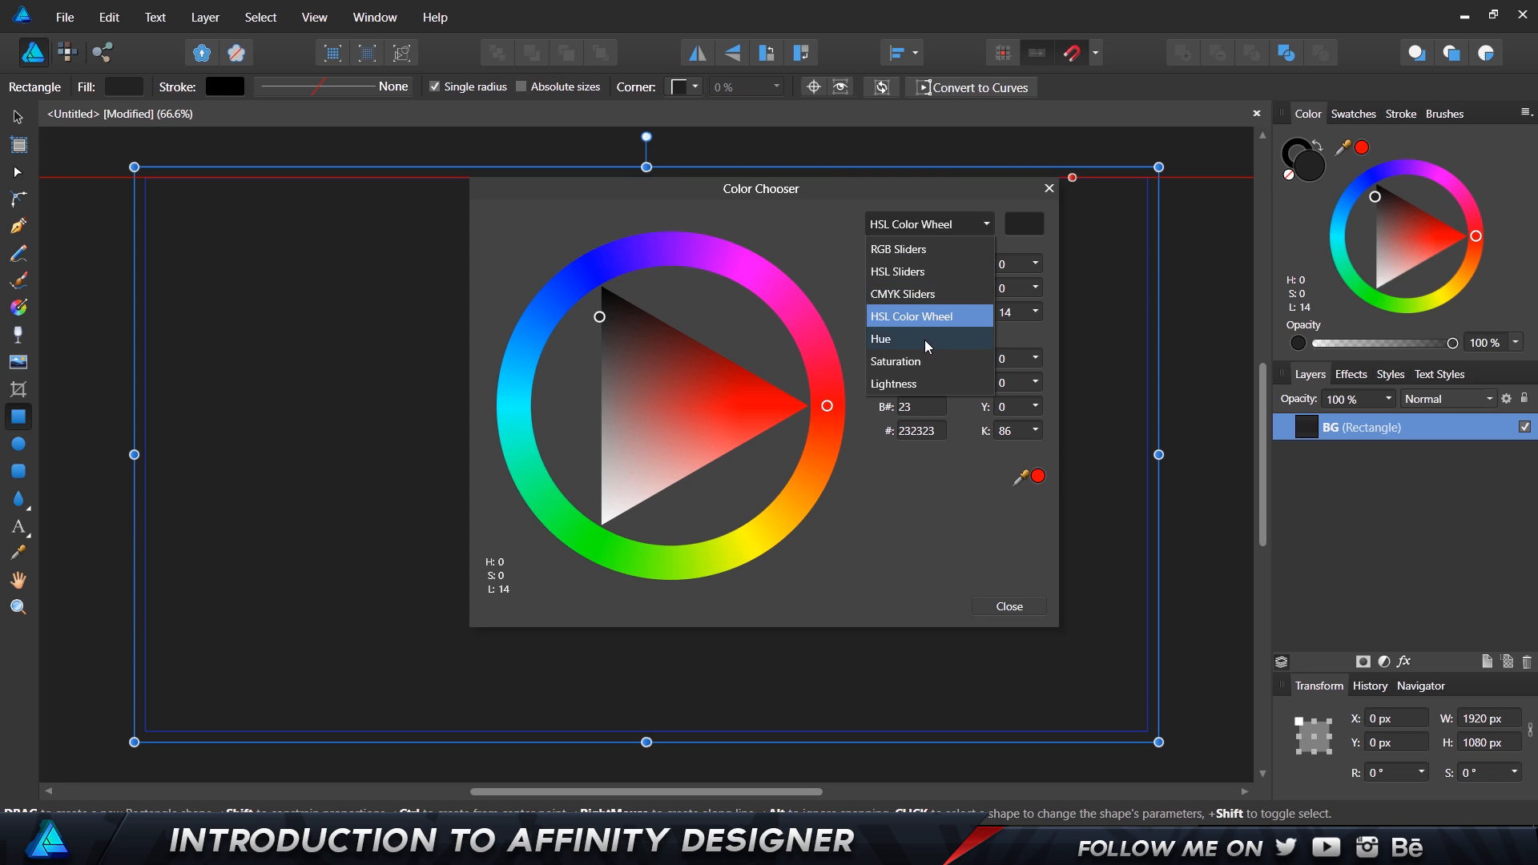
click(877, 335)
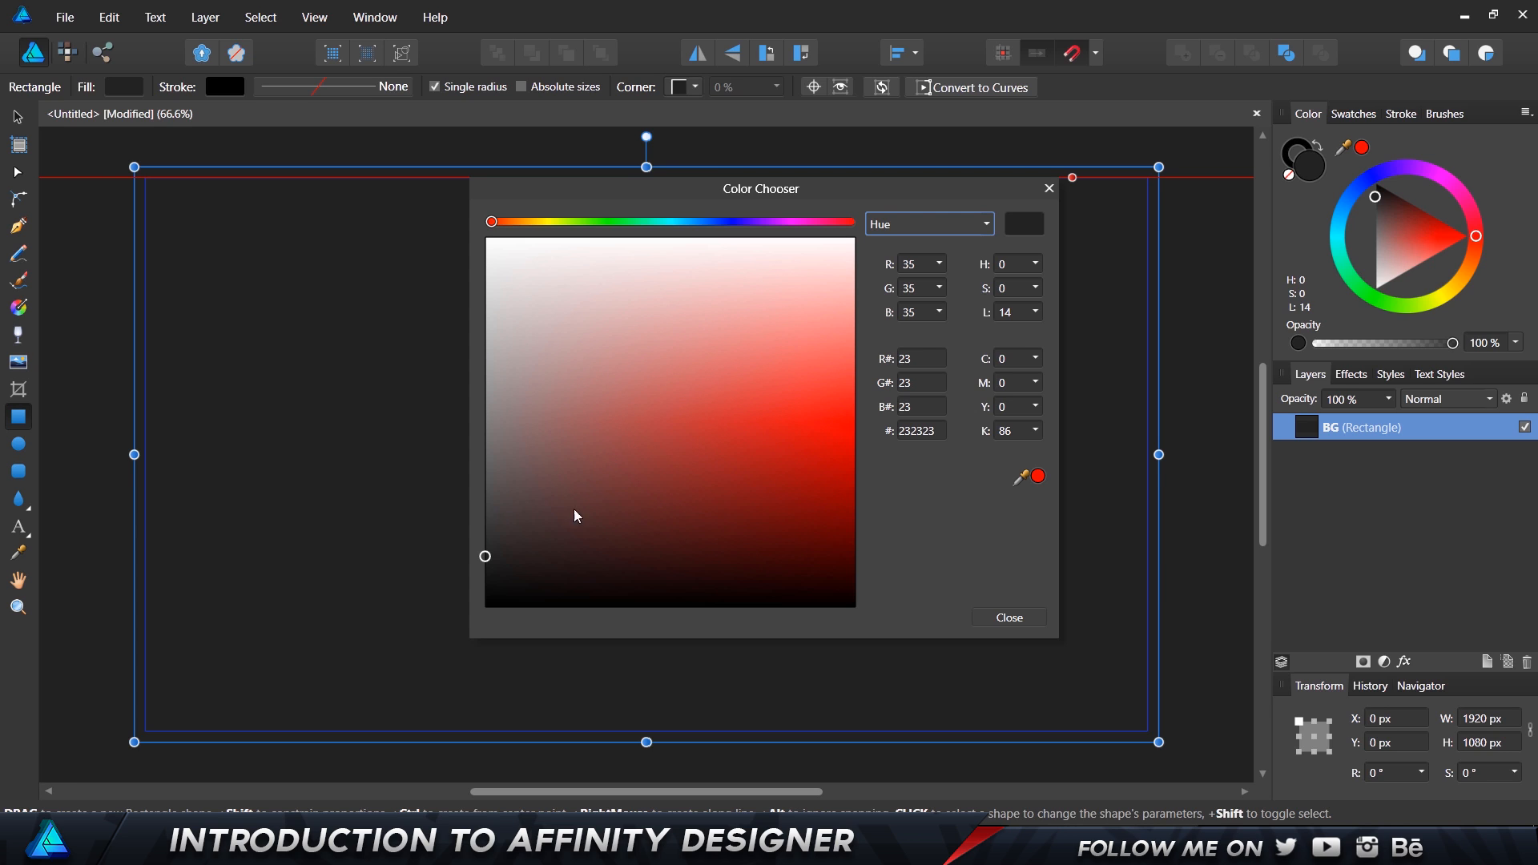
- Set the BG rectangle's fill to #111111, lock its layer and deselect it
drag(505, 567, 483, 583)
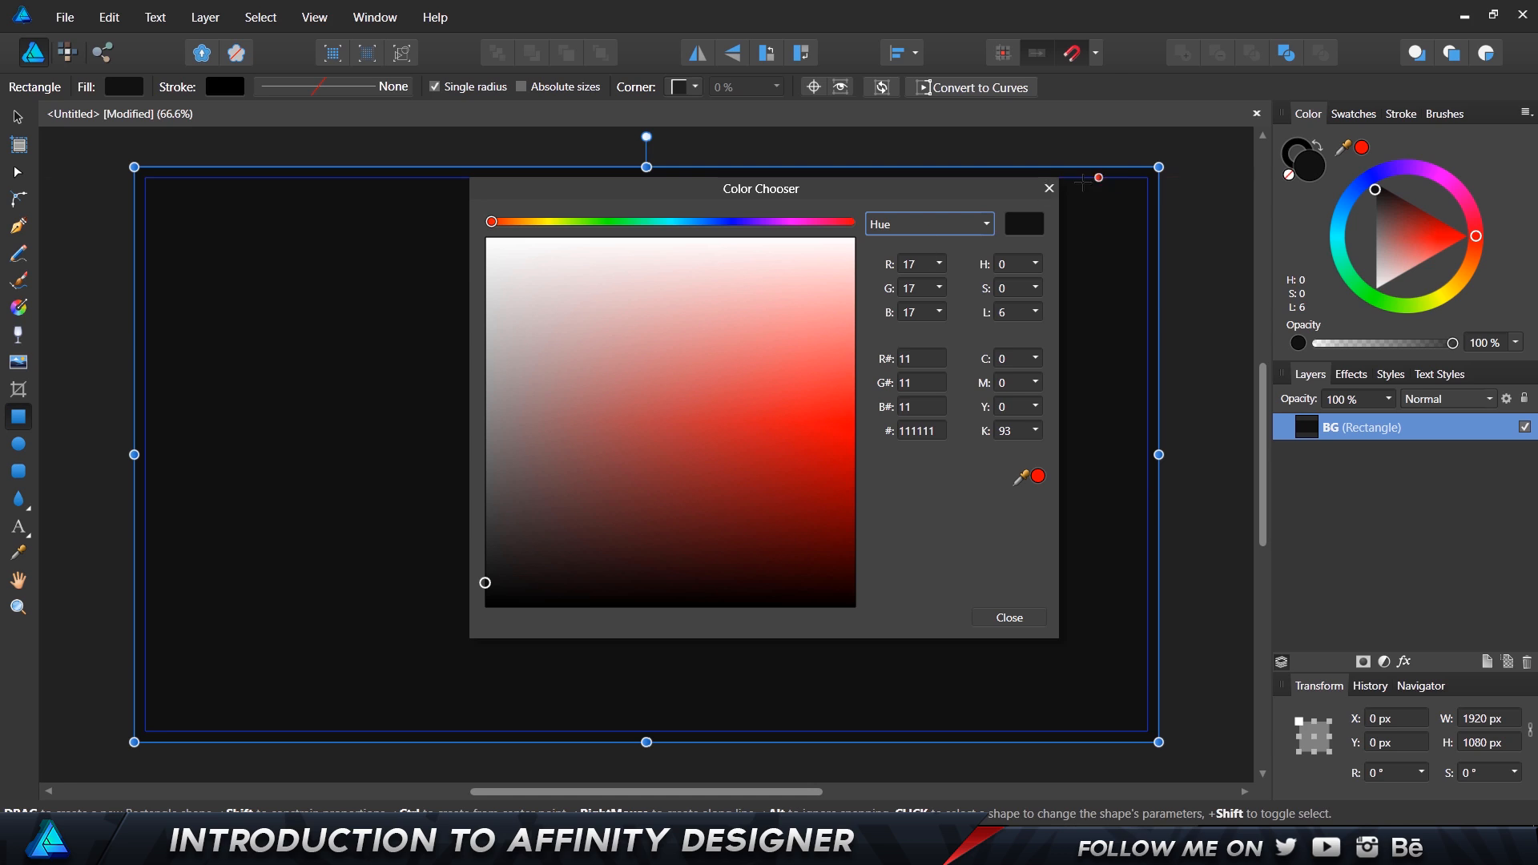
click(1049, 189)
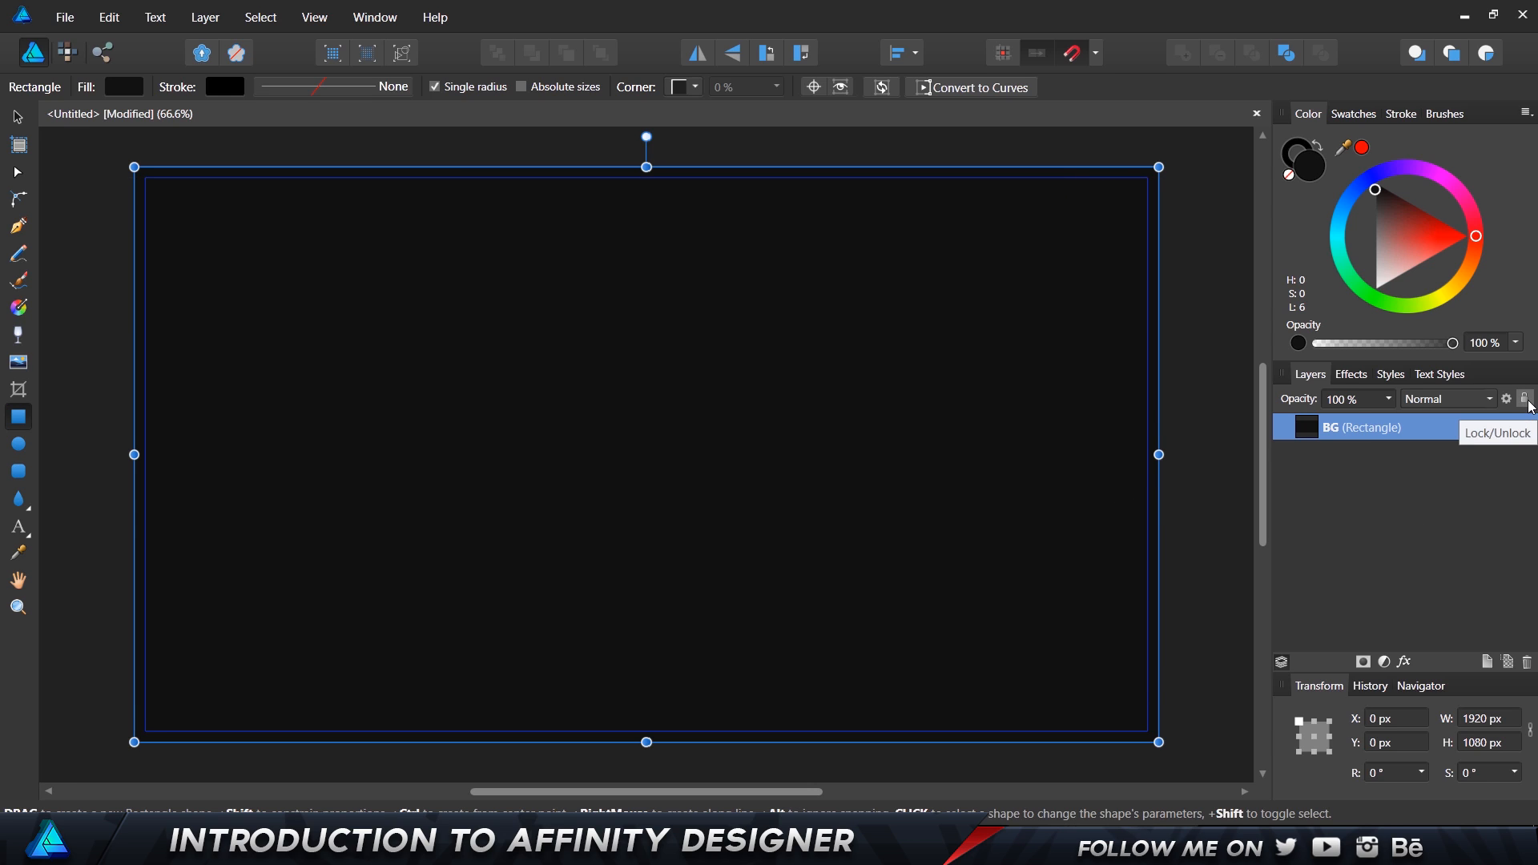
click(1526, 400)
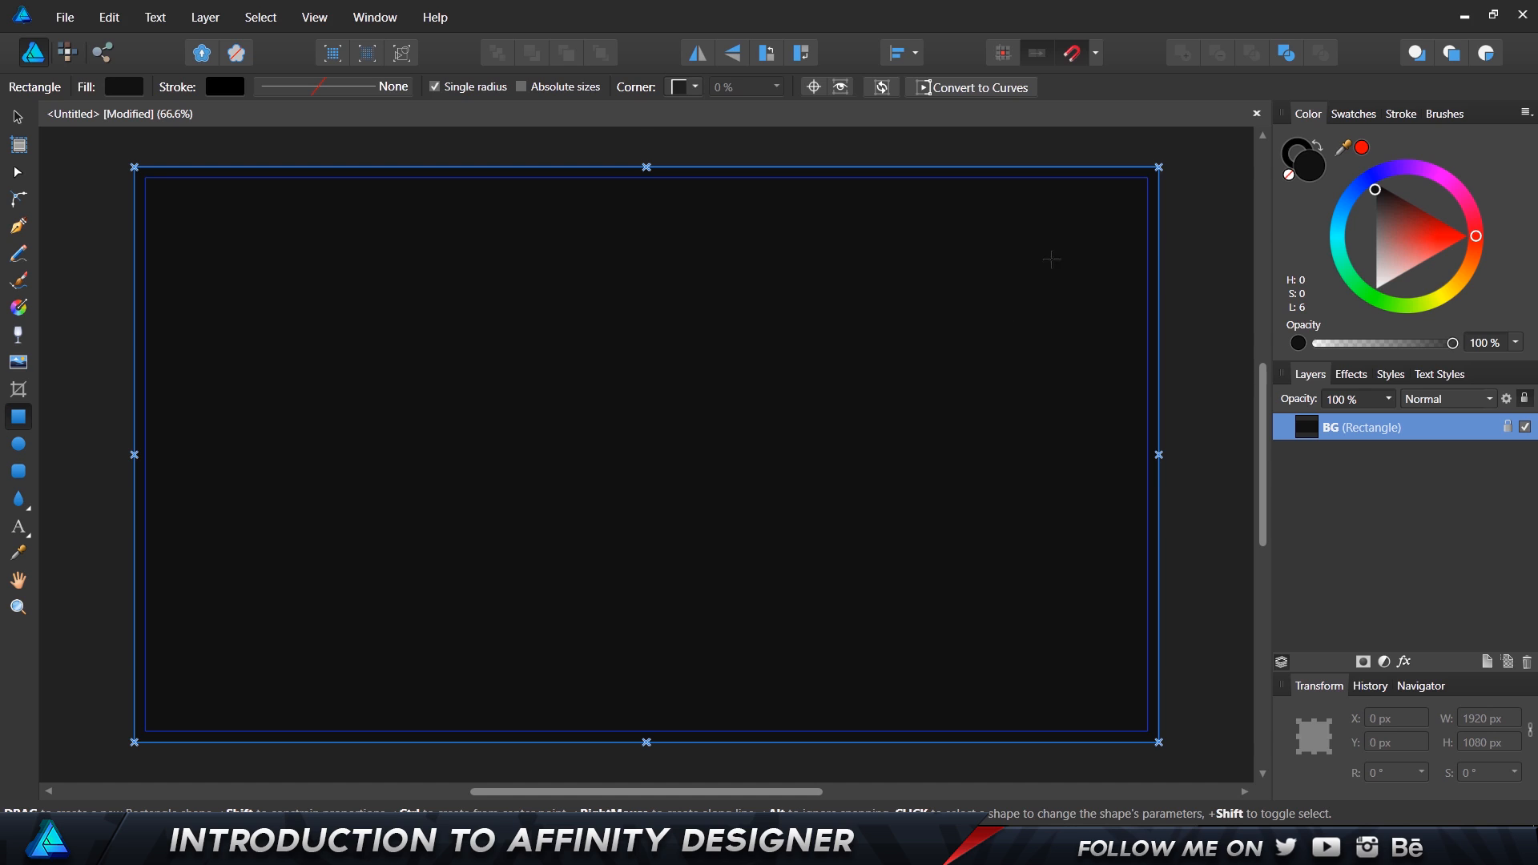
click(17, 117)
click(782, 307)
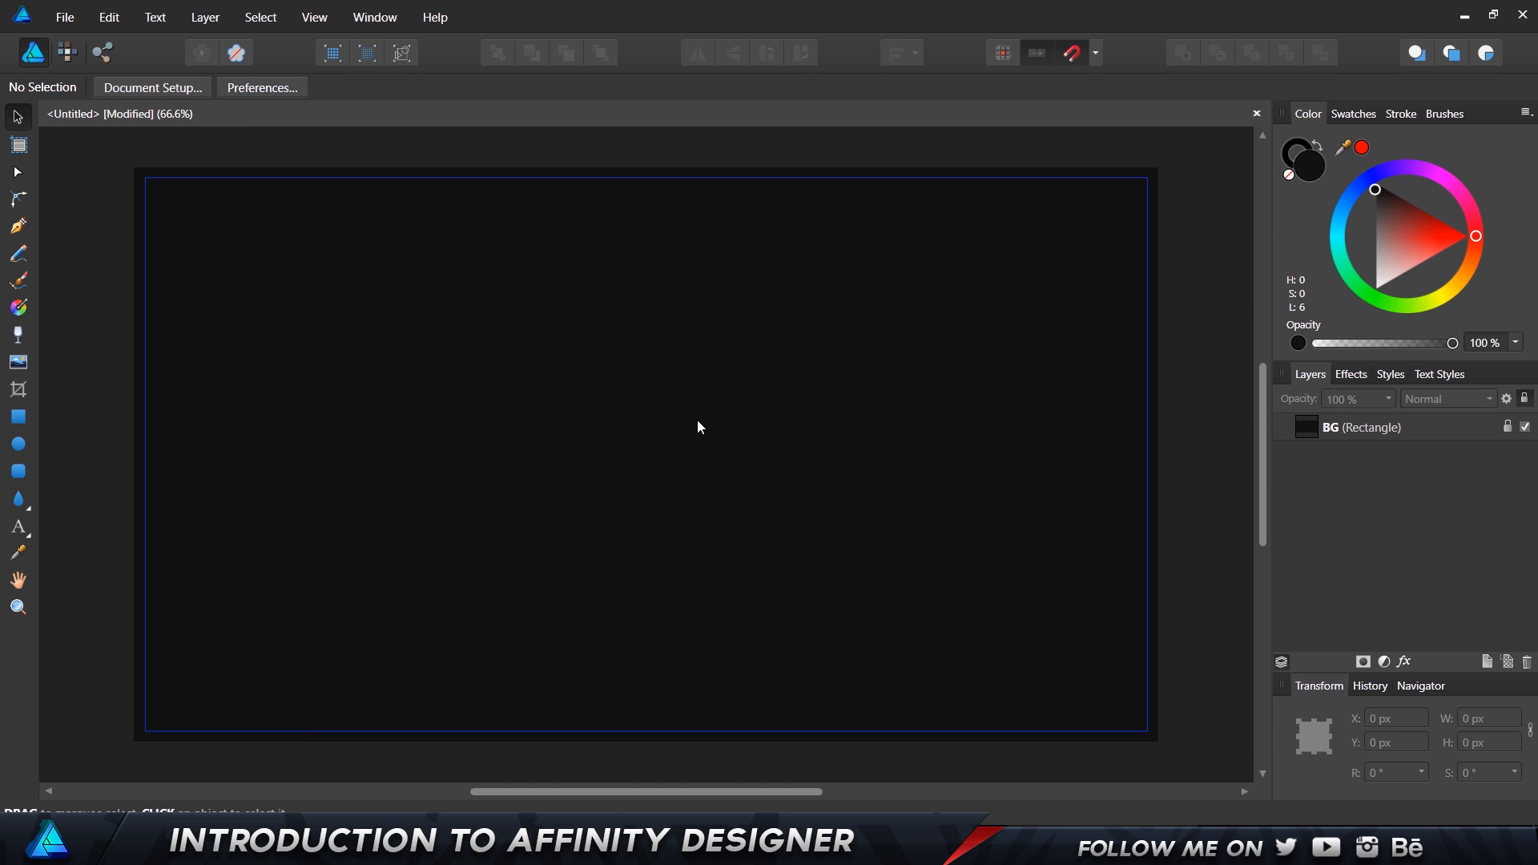
- Draw a rectangle about 670 × 145 px left of the page's center and fill it with light gray #C2C2C2
click(18, 417)
drag(385, 376, 745, 454)
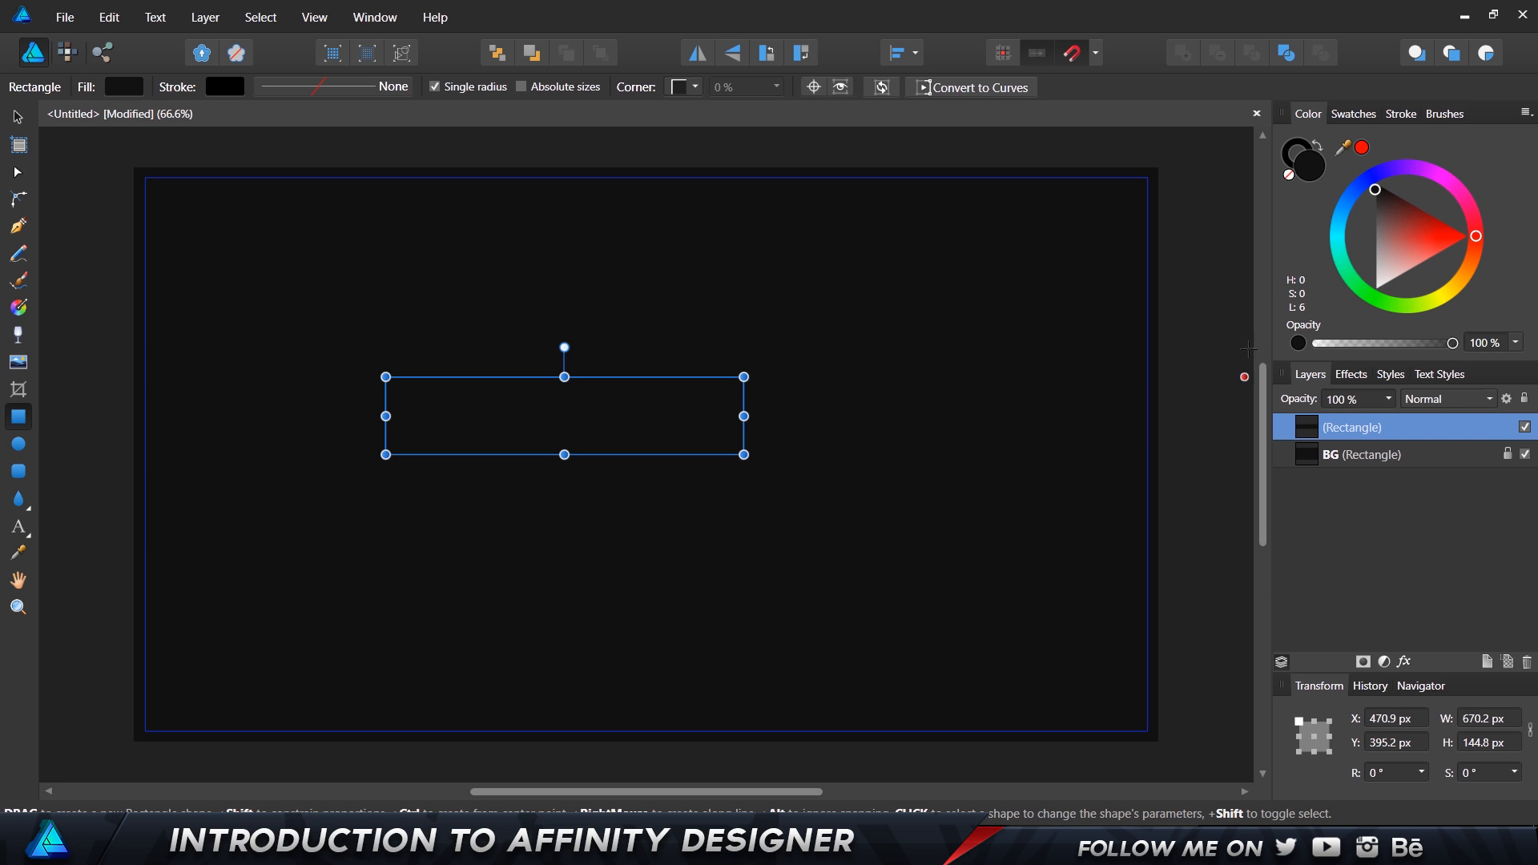
double_click(1309, 172)
drag(513, 341, 452, 325)
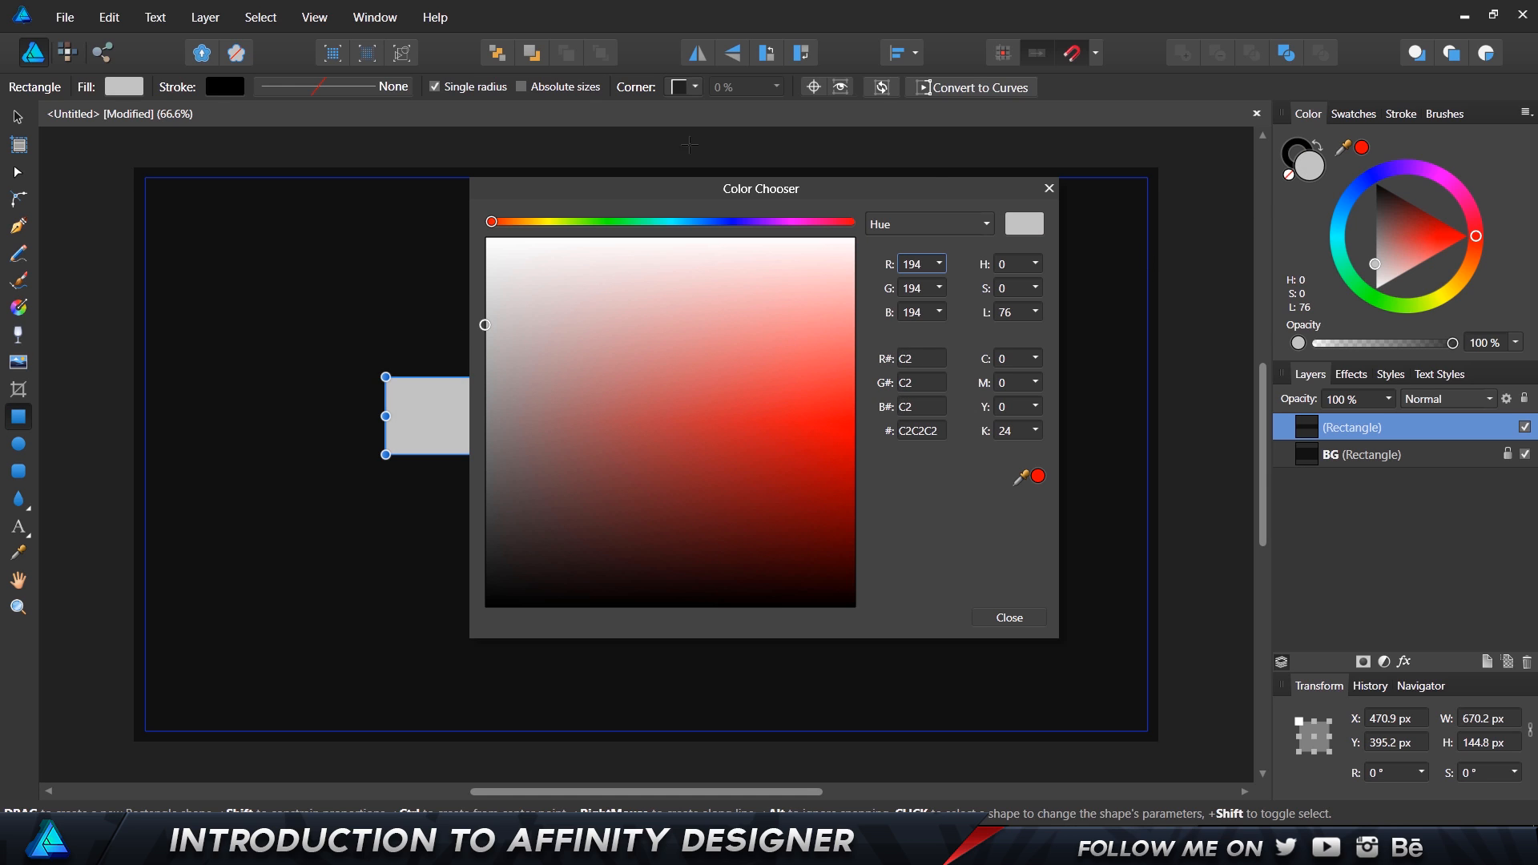
click(1050, 189)
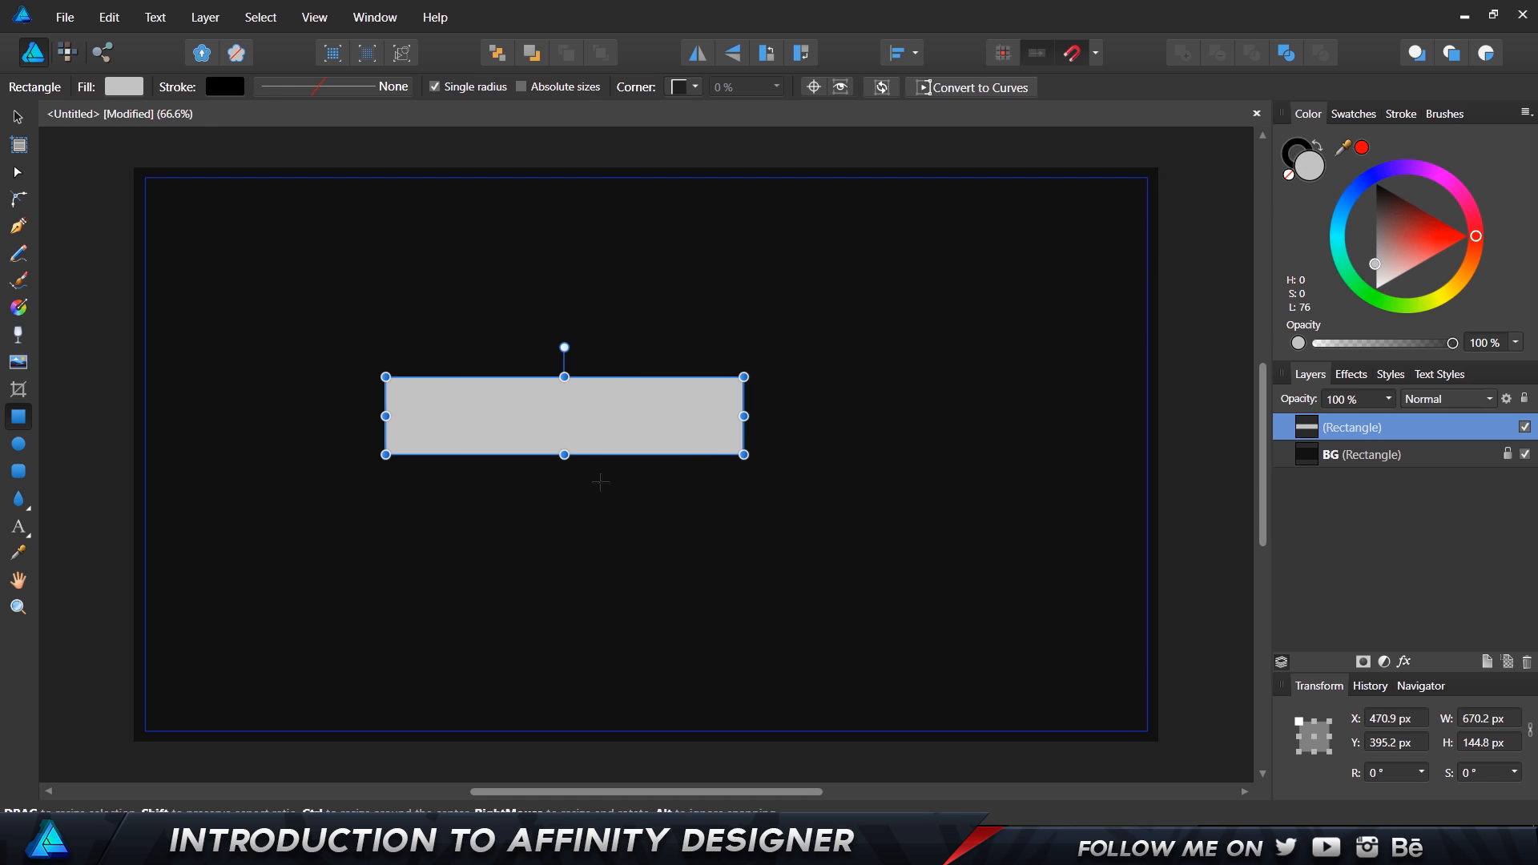
- Move the light gray rectangle to the right, closer to the page's center, and flip it vertically
click(21, 120)
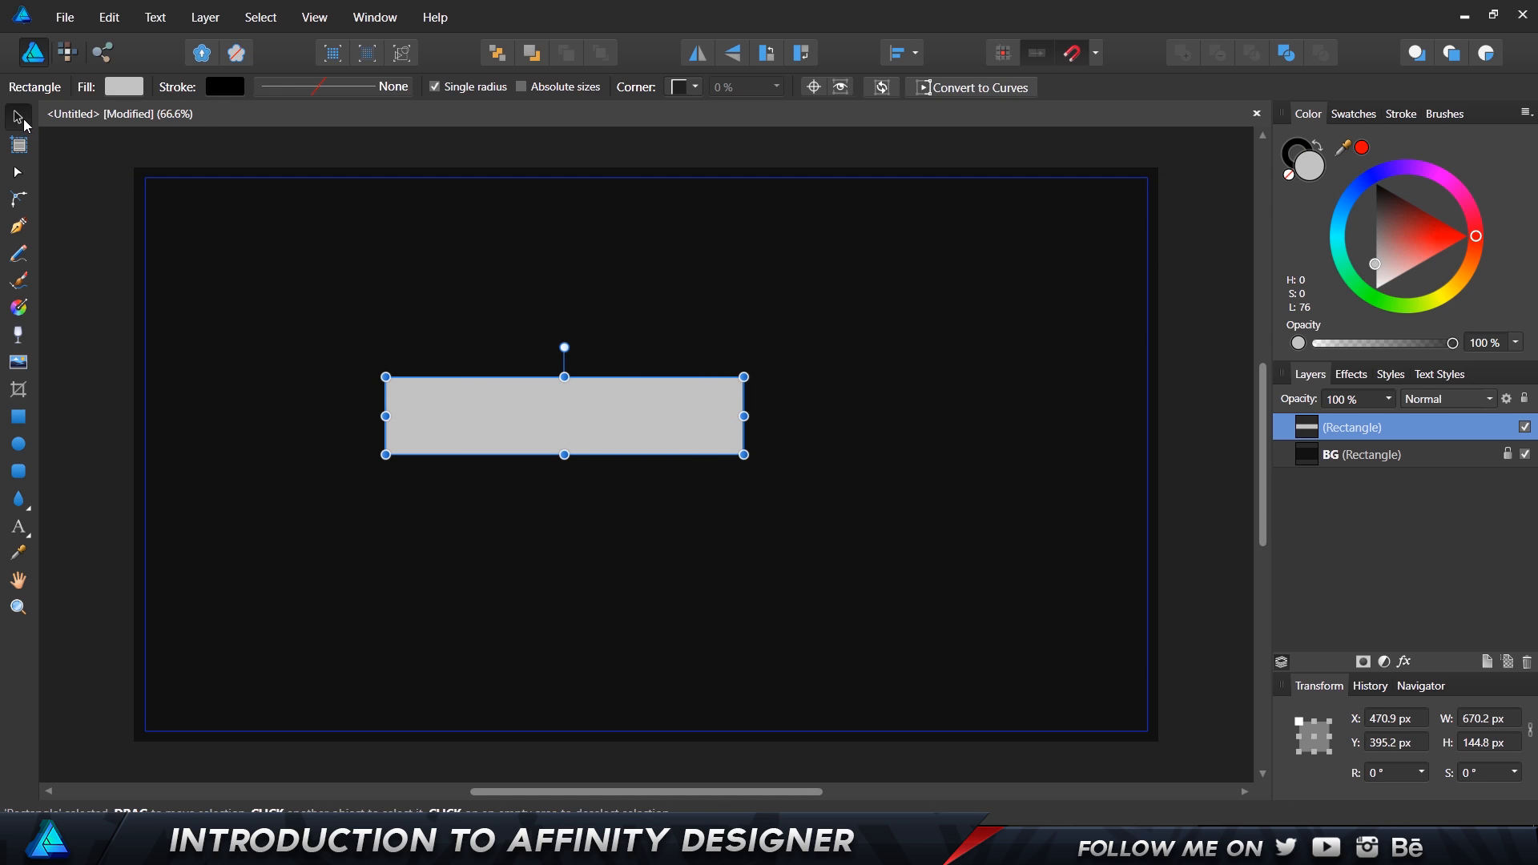
drag(590, 413, 651, 435)
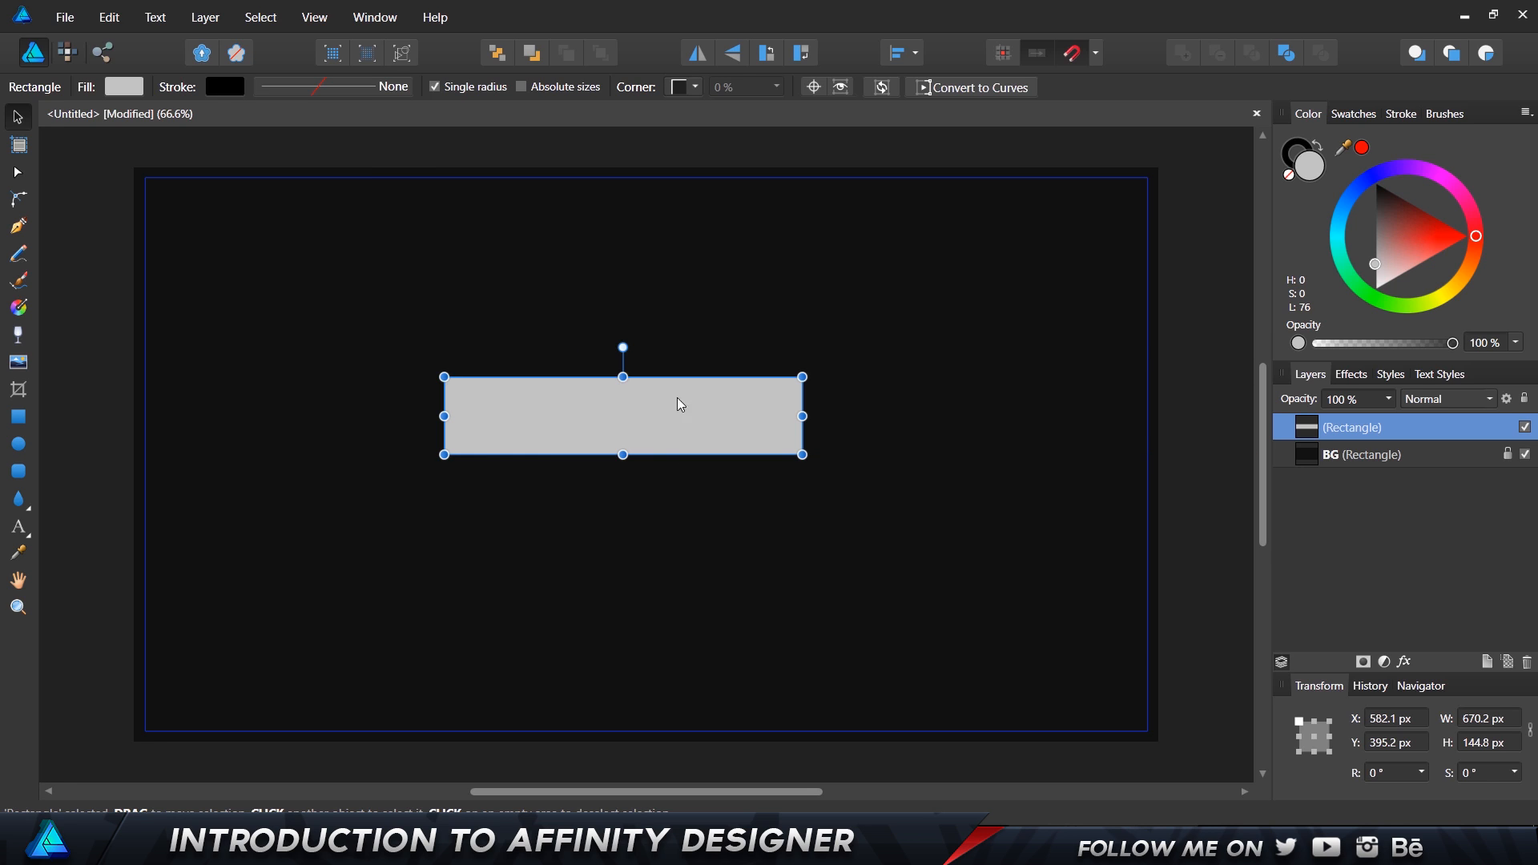
click(734, 54)
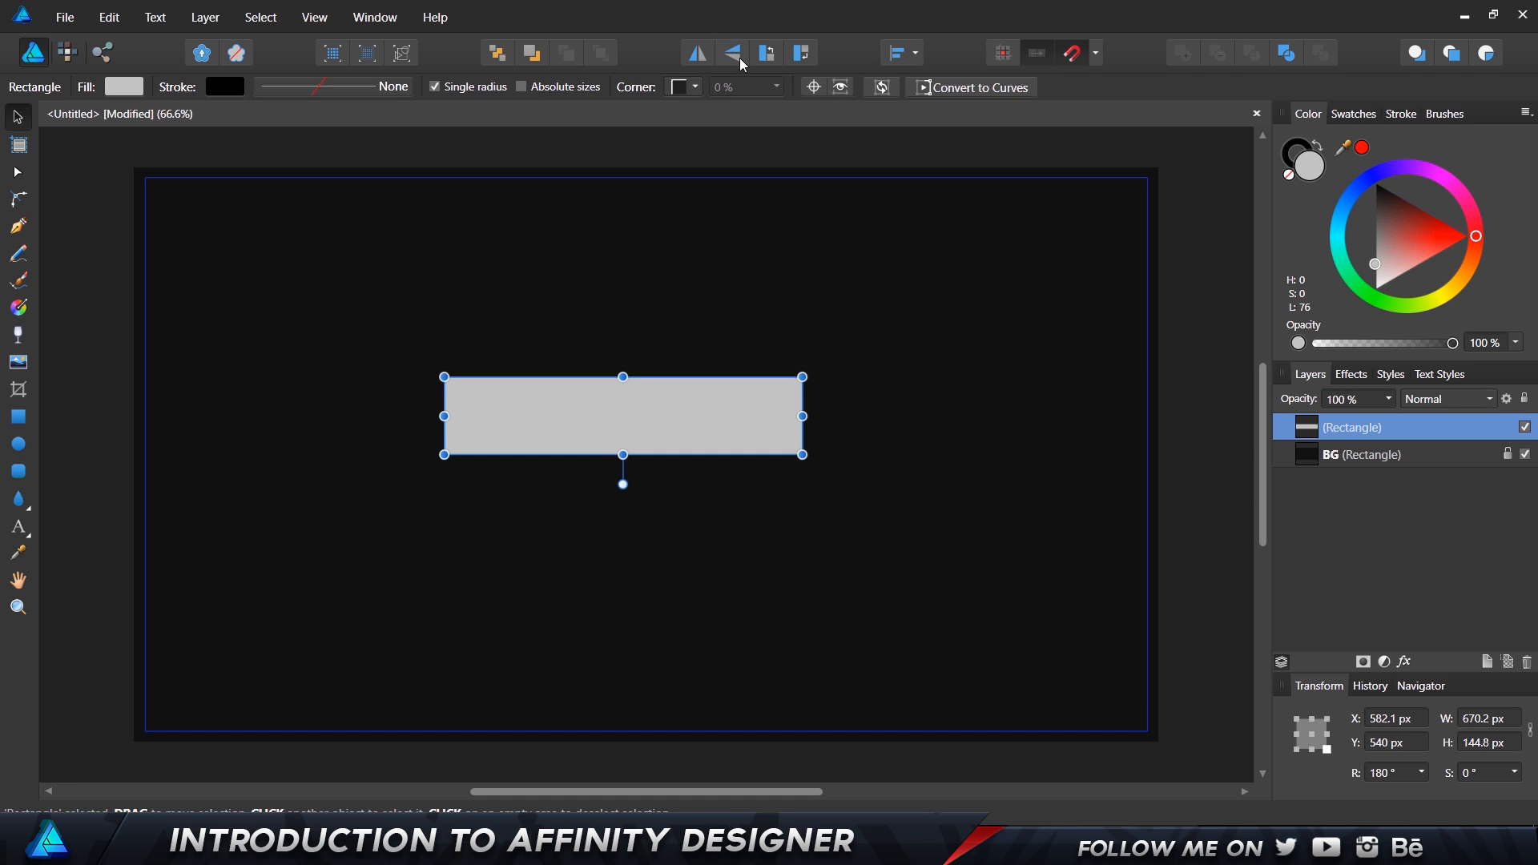
- Center the gray rectangle horizontally and vertically on the page, keeping Selection Bounds as the alignment reference, and deselect it
click(898, 53)
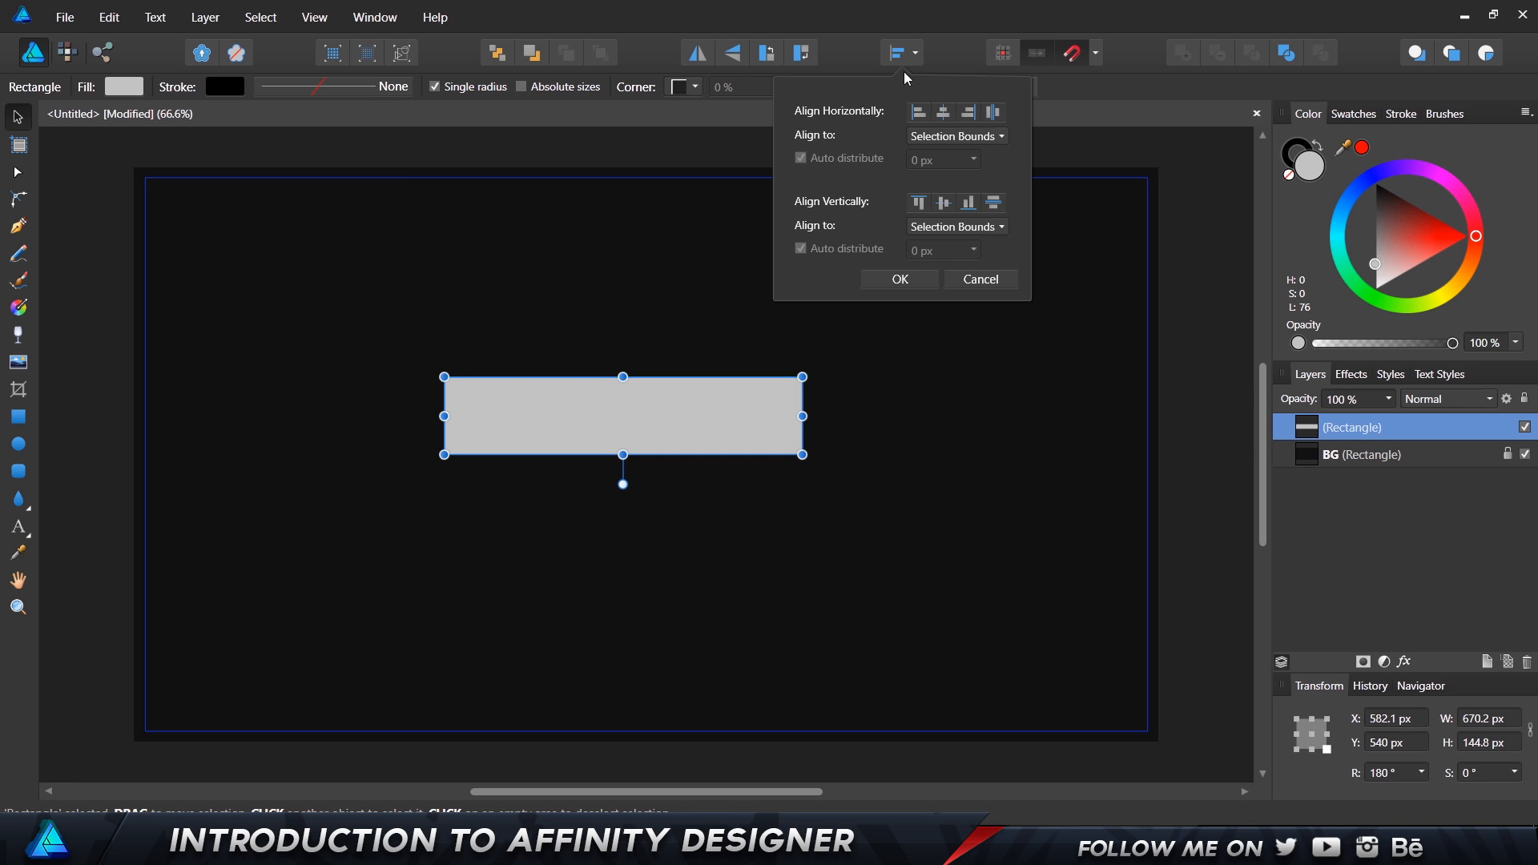
click(948, 111)
click(943, 204)
click(969, 142)
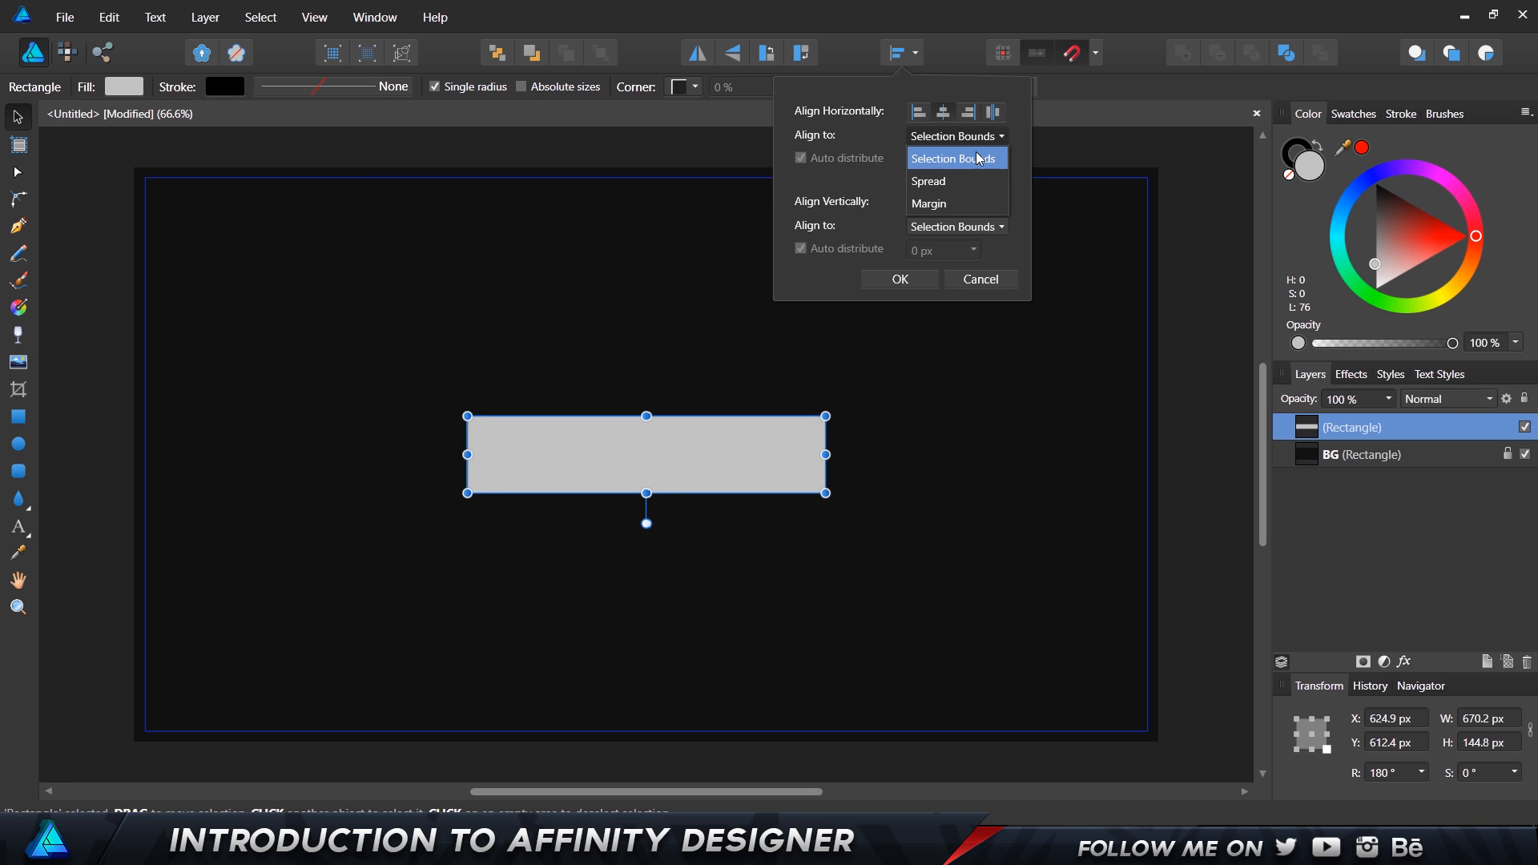
click(931, 160)
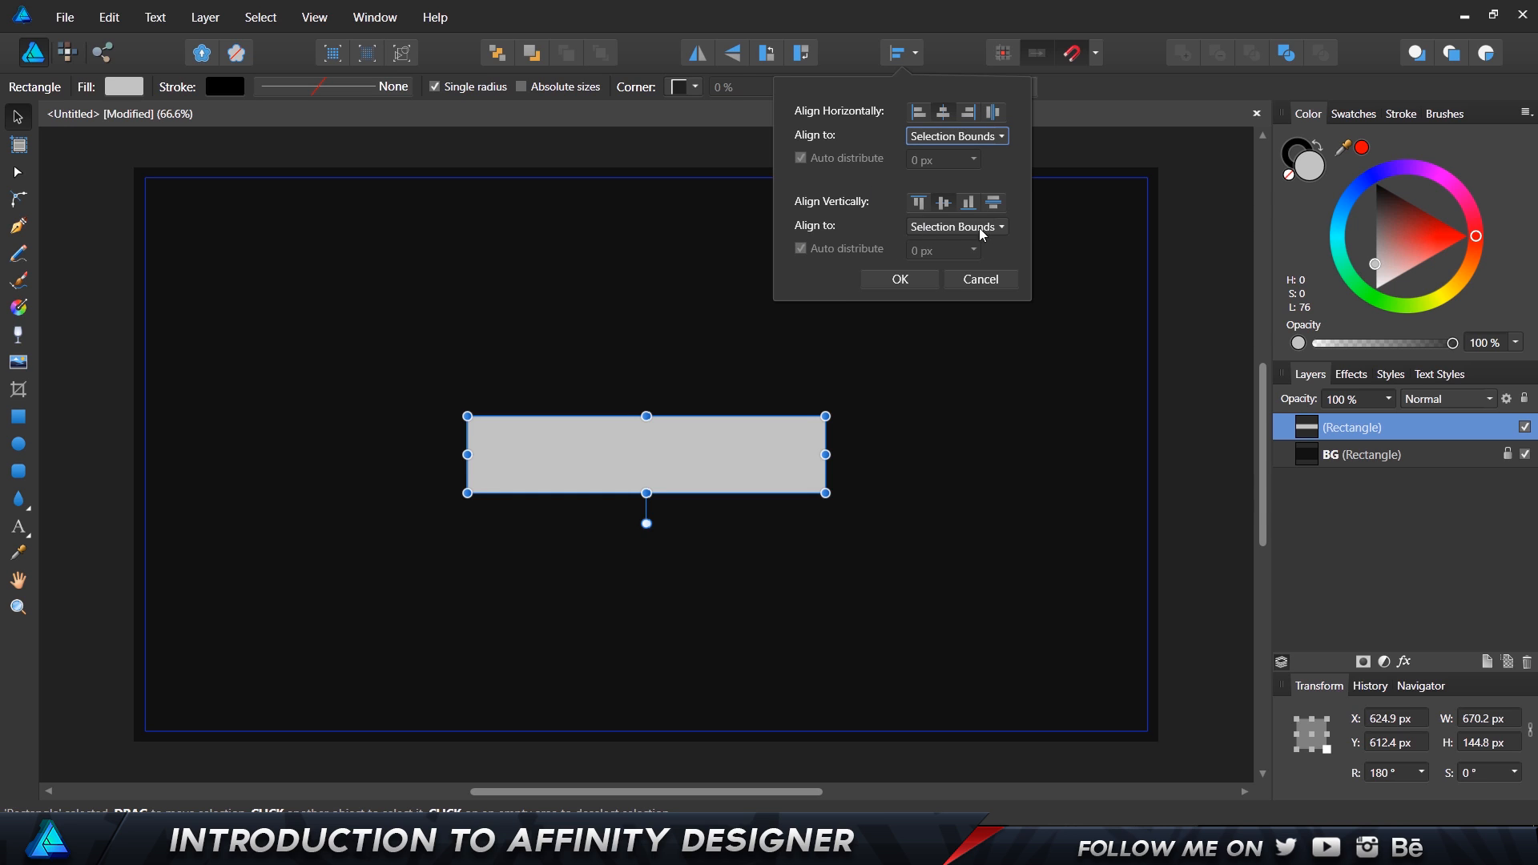
click(906, 281)
click(902, 292)
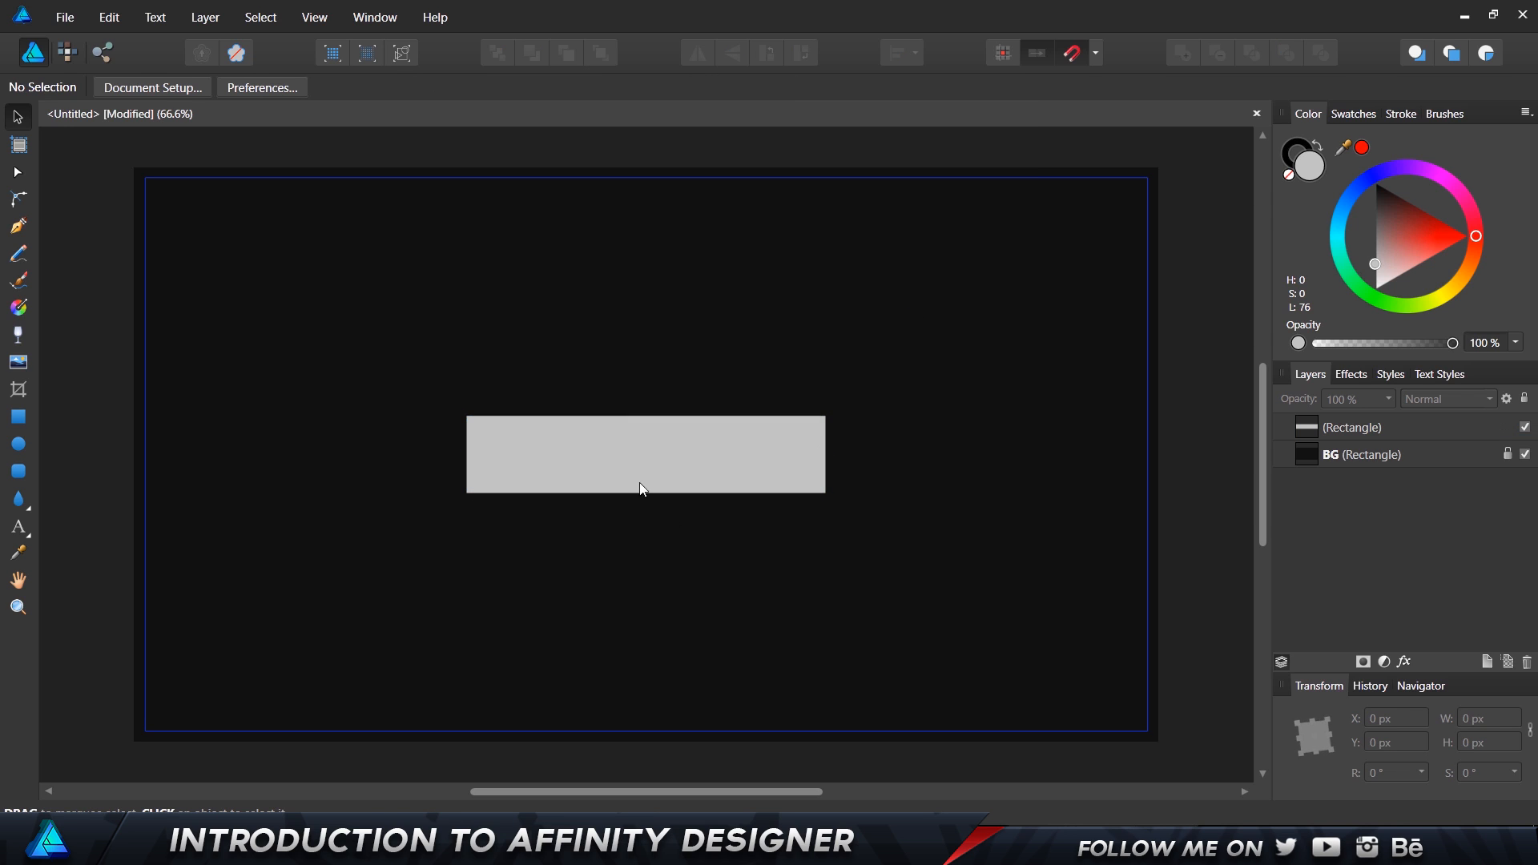
- Try to add a node in the middle of the rectangle's right edge with the Pen tool
click(656, 458)
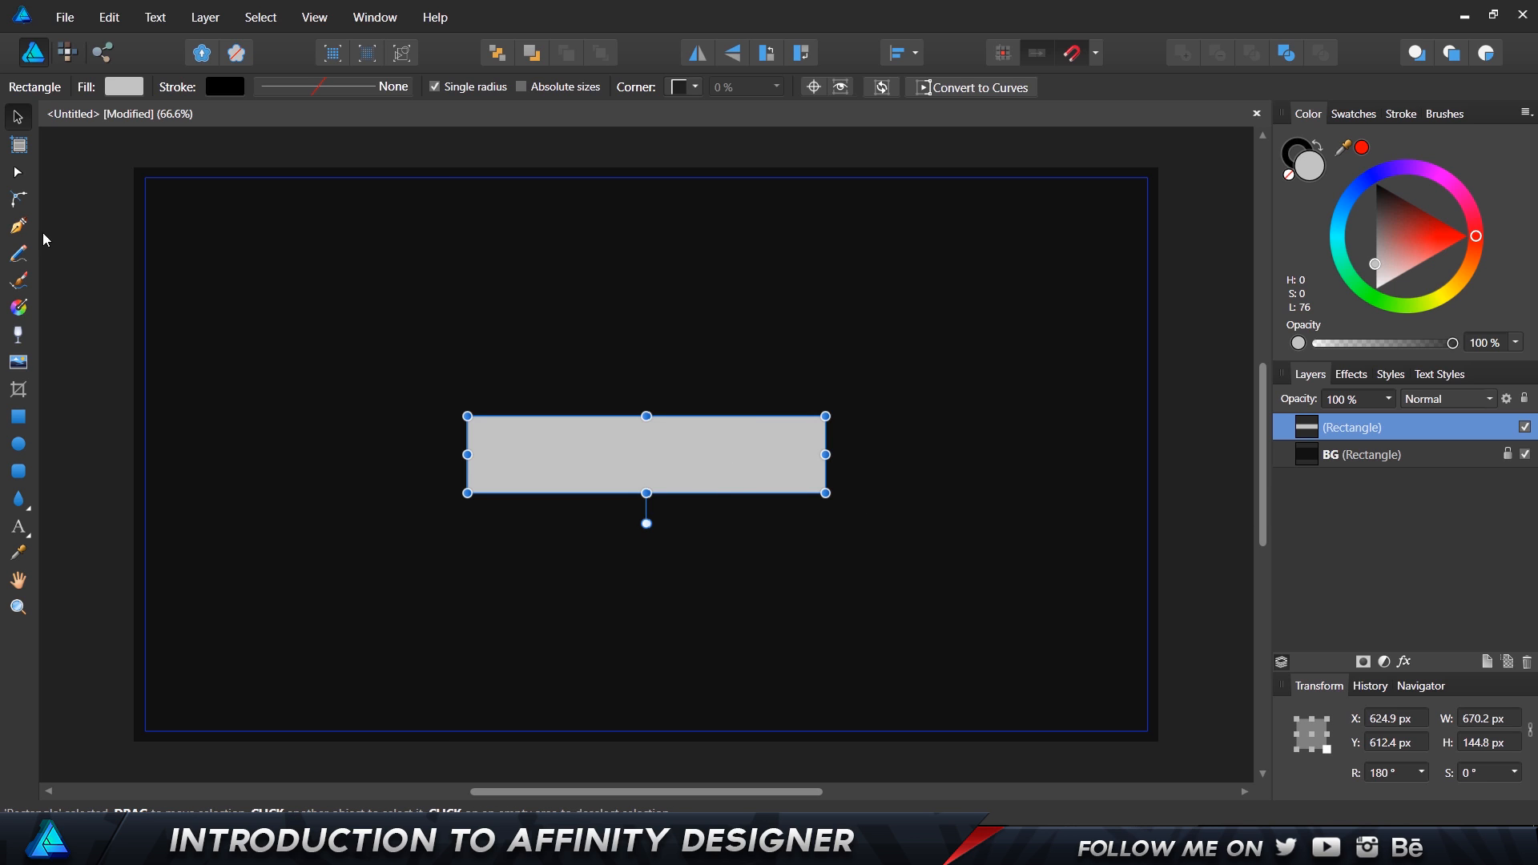
click(19, 228)
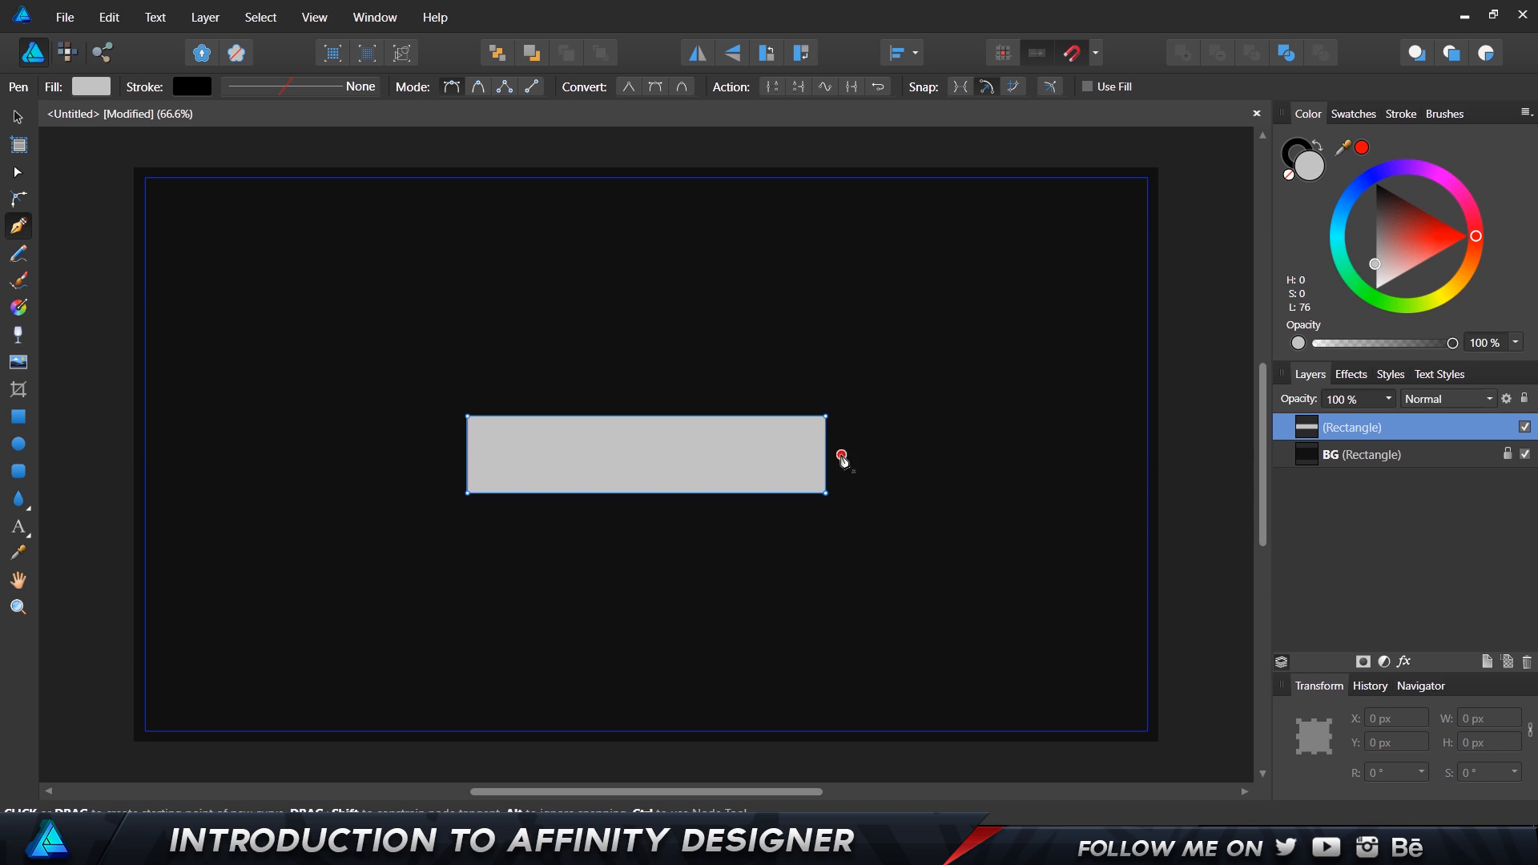
click(825, 454)
click(18, 117)
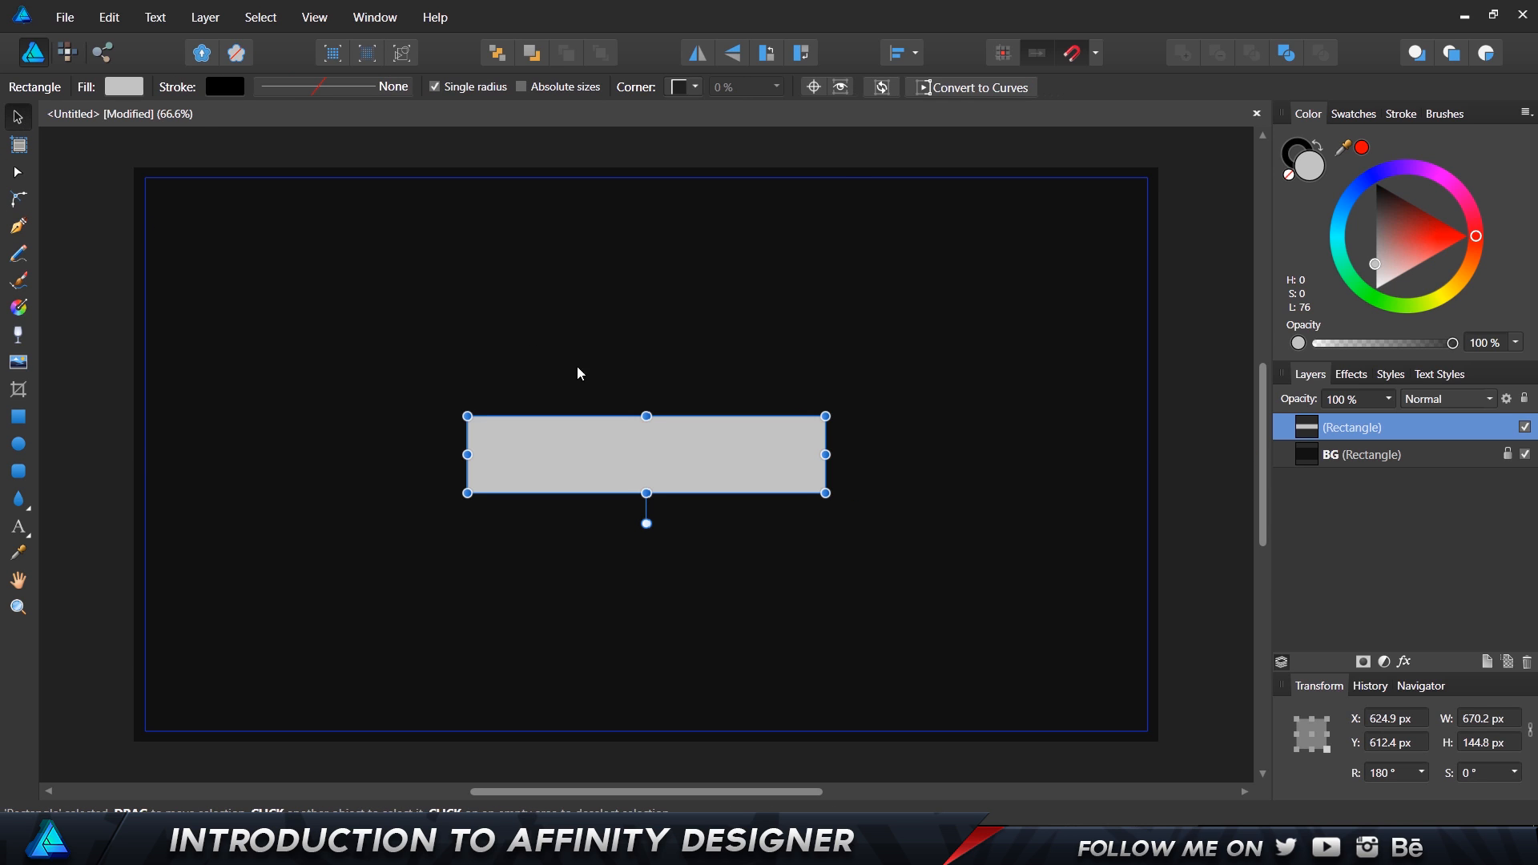
click(838, 459)
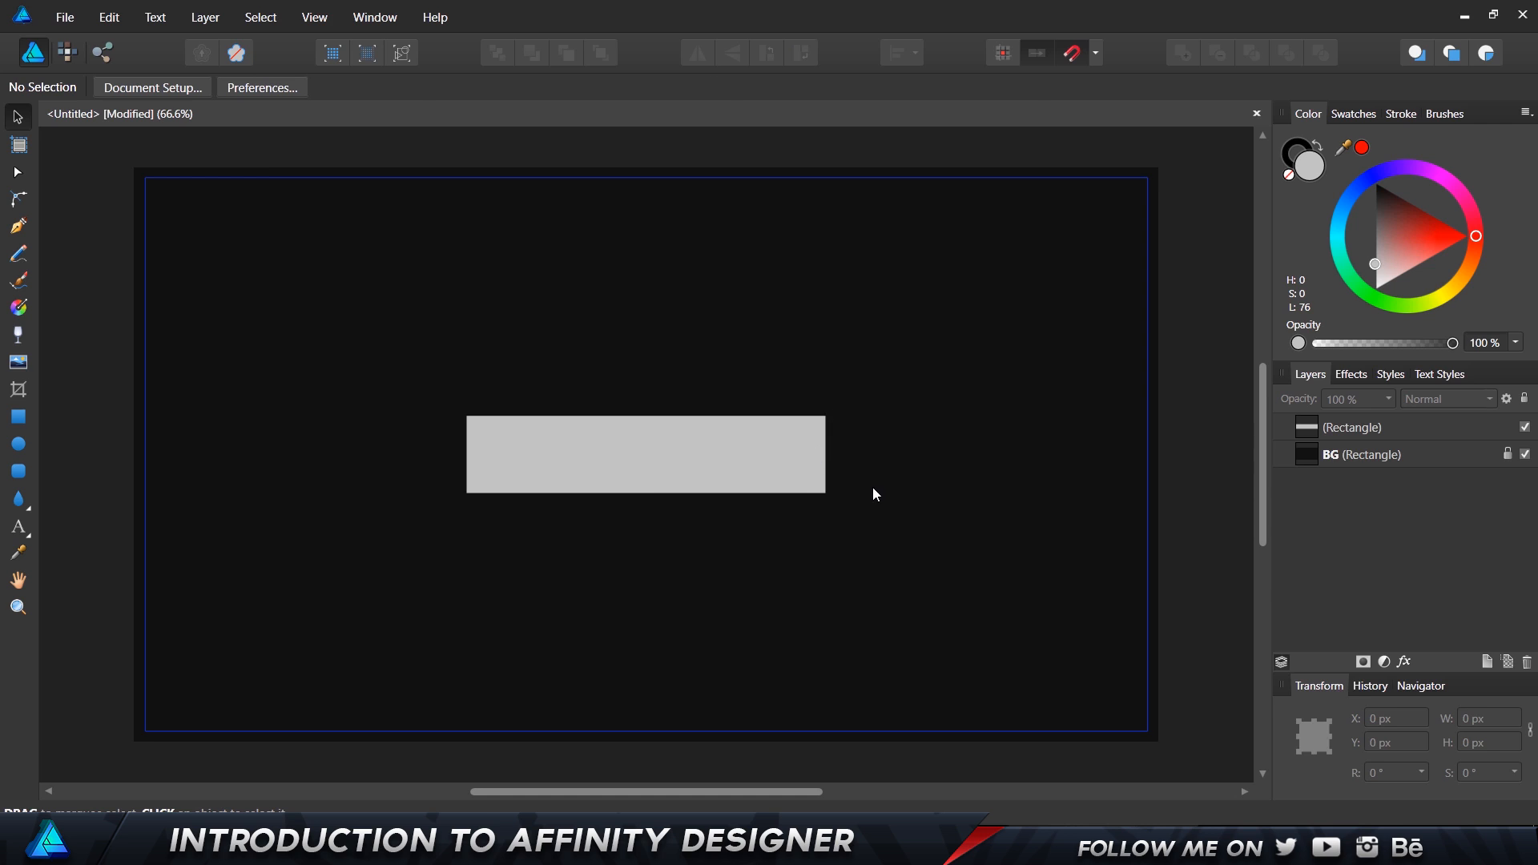
- Convert the gray rectangle to curves with the Node Tool active
click(823, 457)
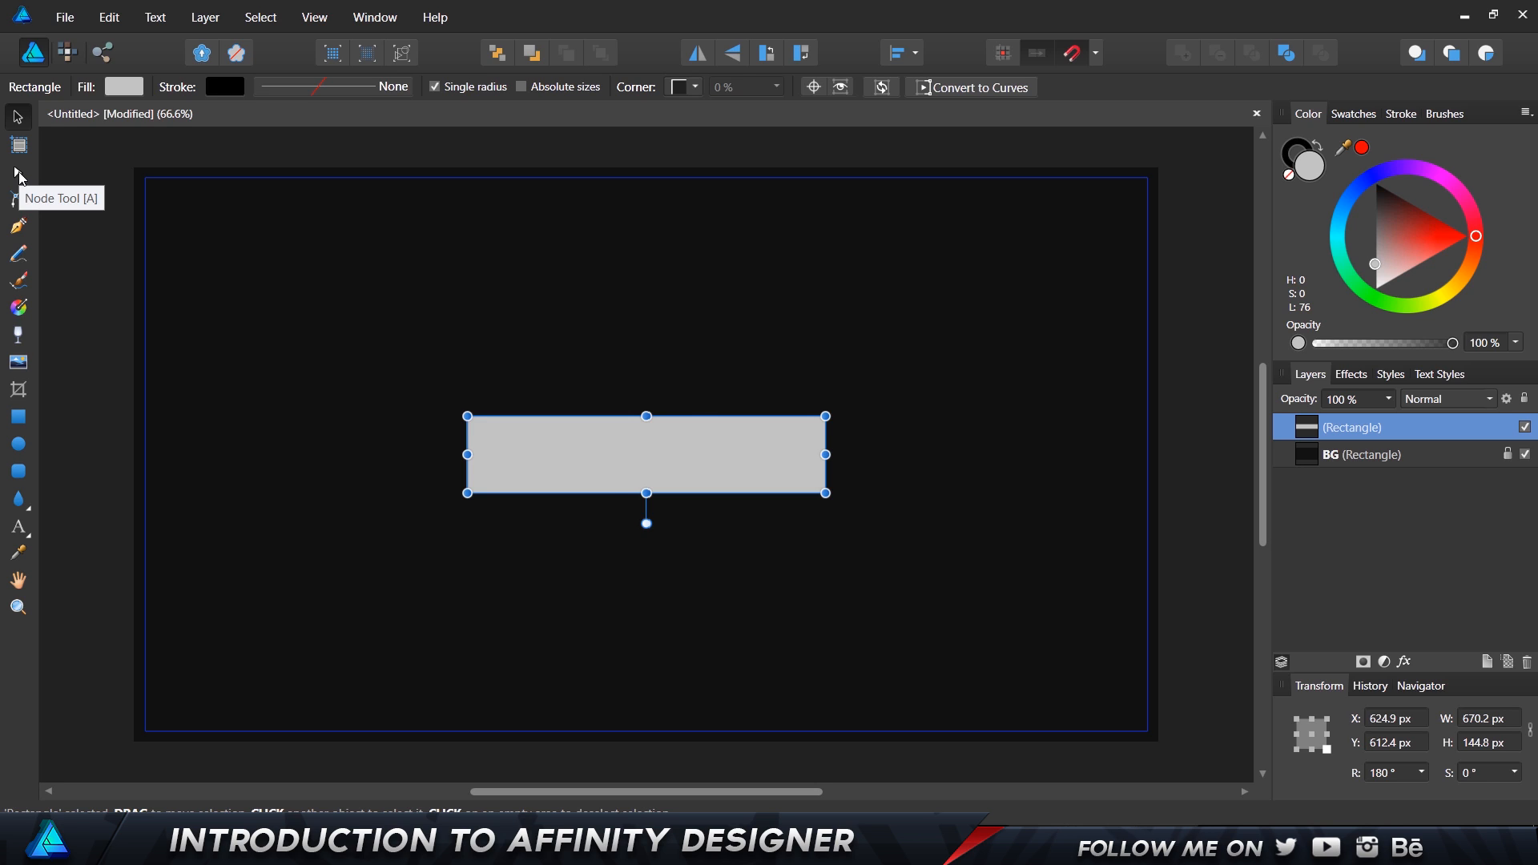
click(17, 172)
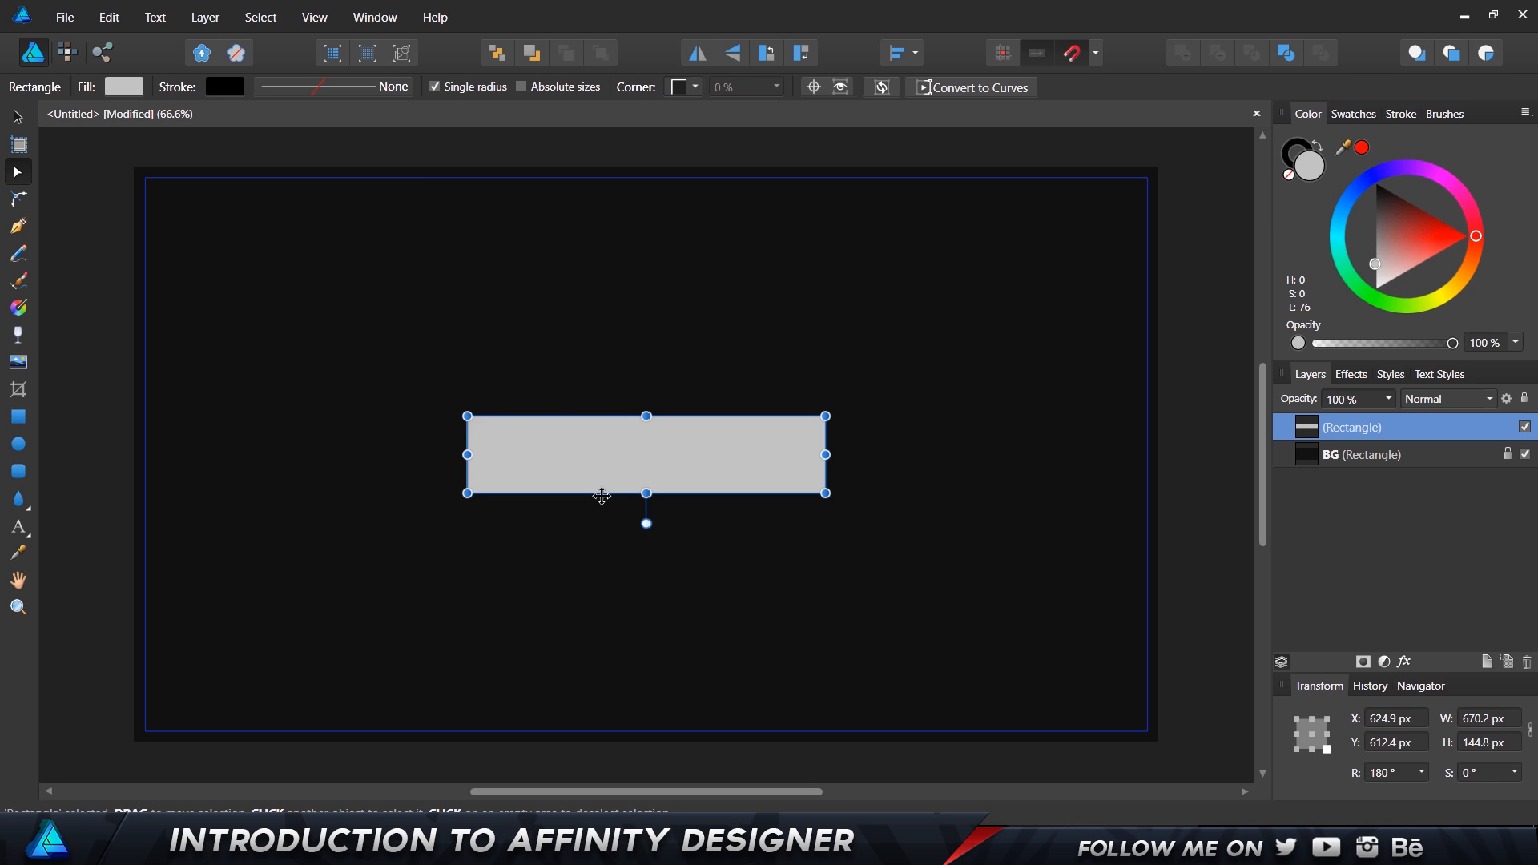
click(941, 94)
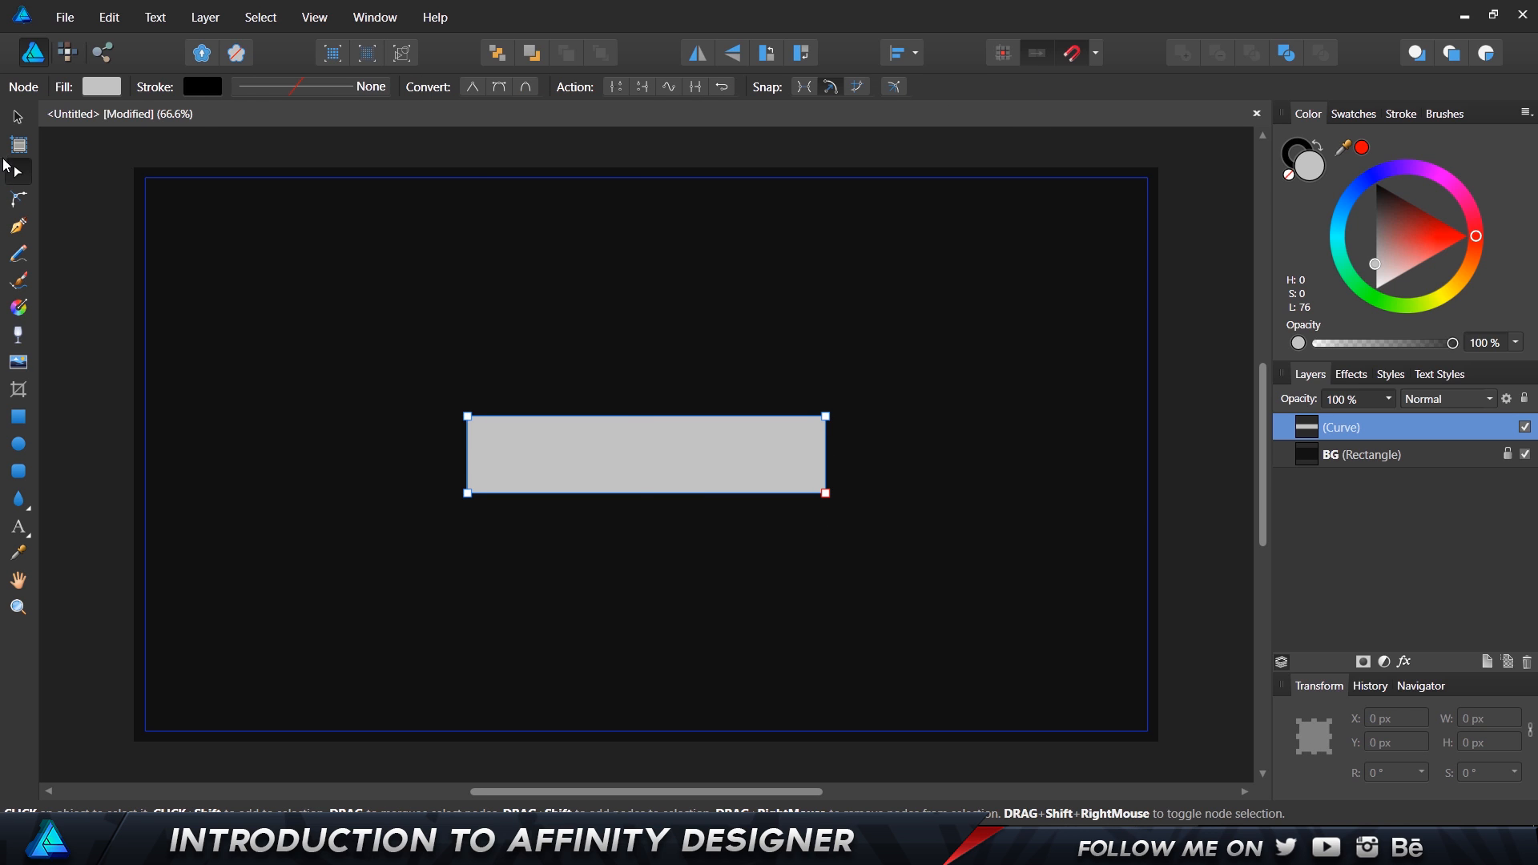
- Add a node at the middle of the gray curve's right edge with the Pen tool
click(21, 122)
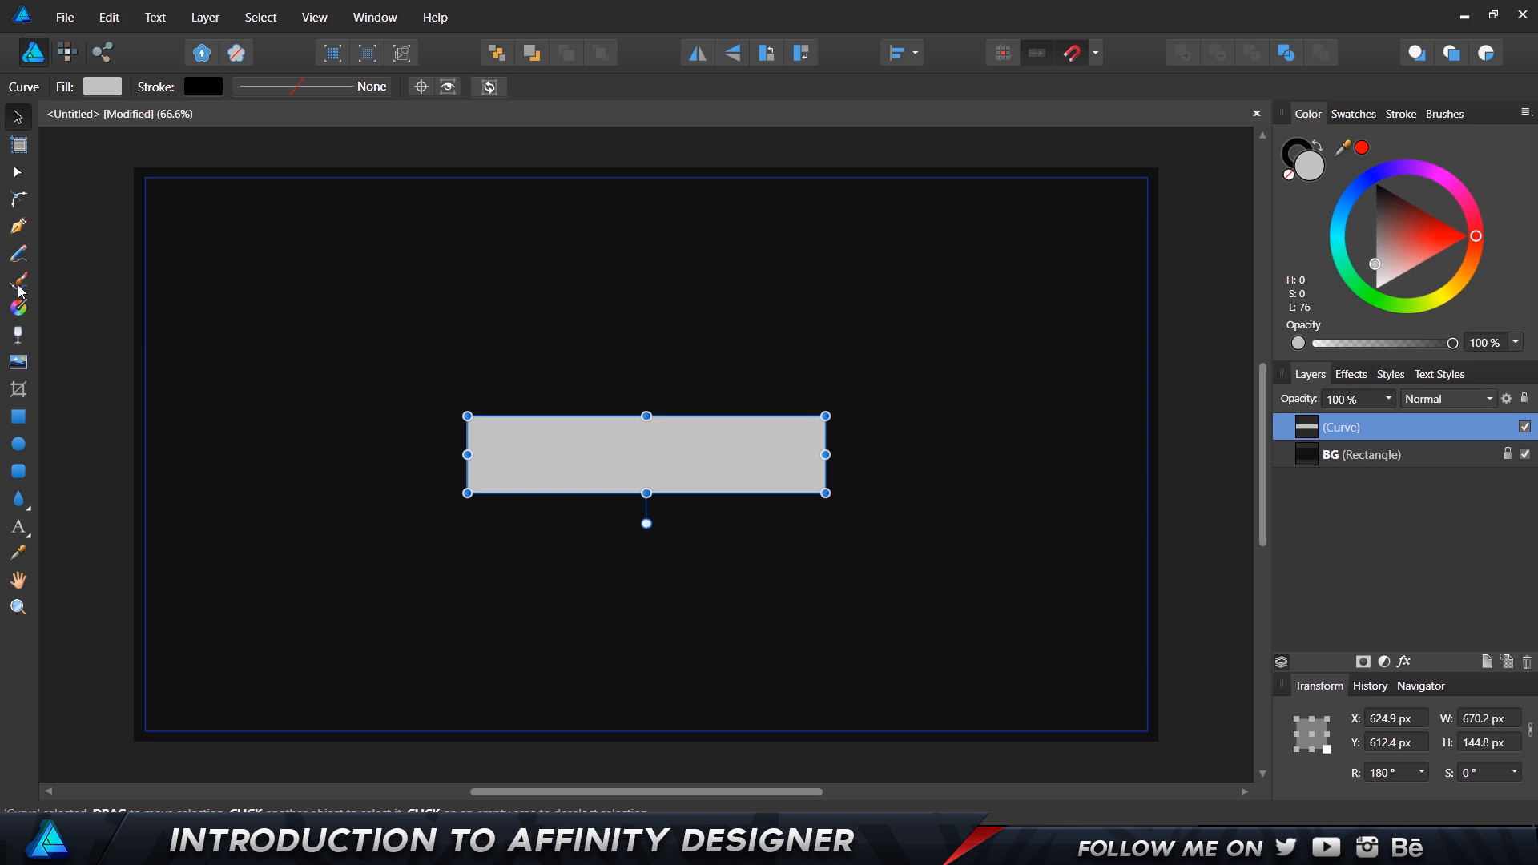
click(18, 227)
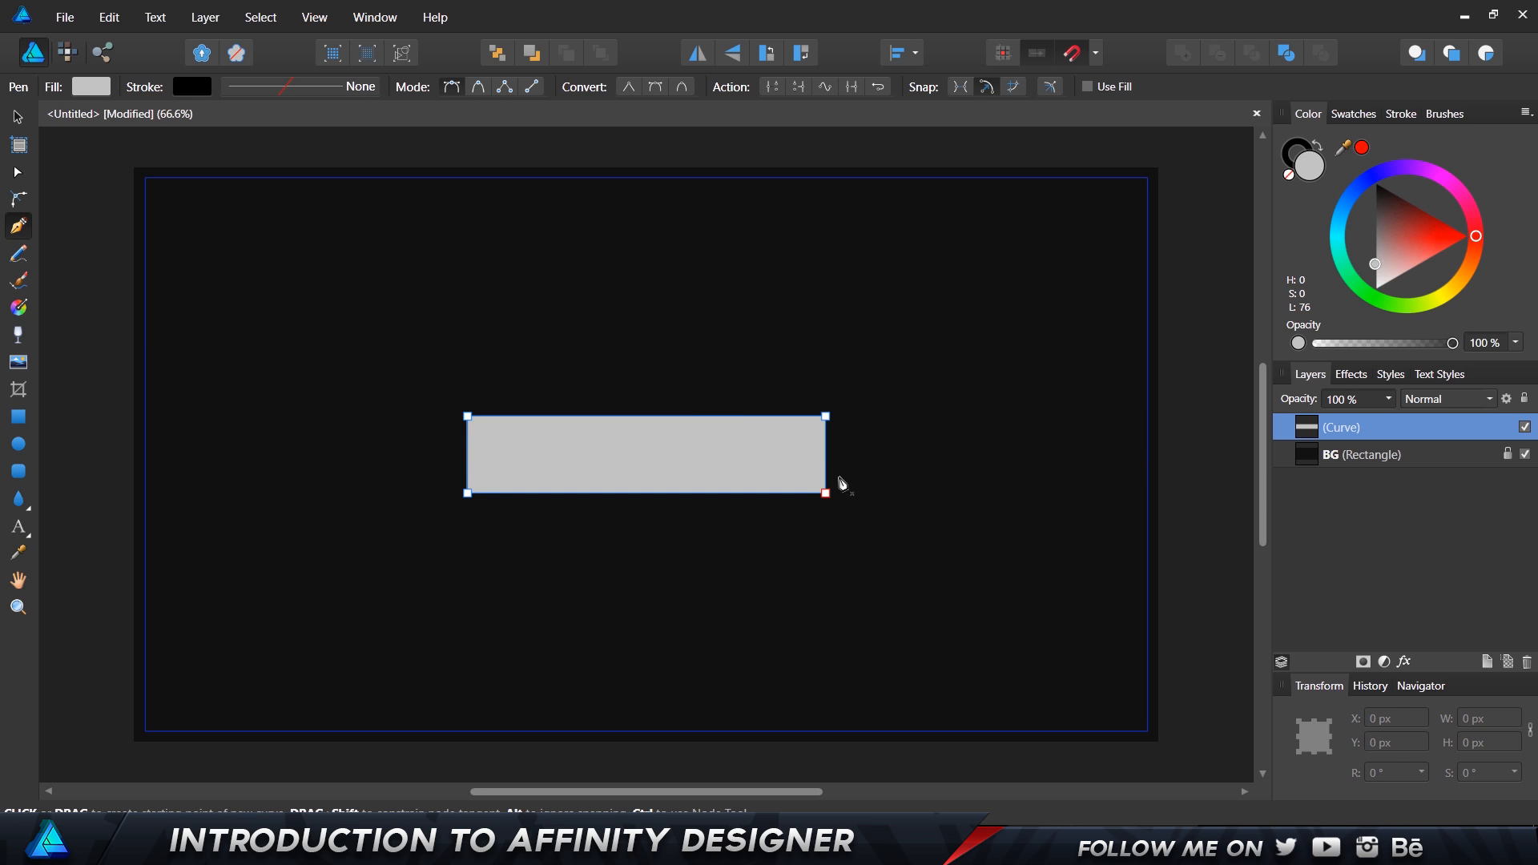
click(825, 455)
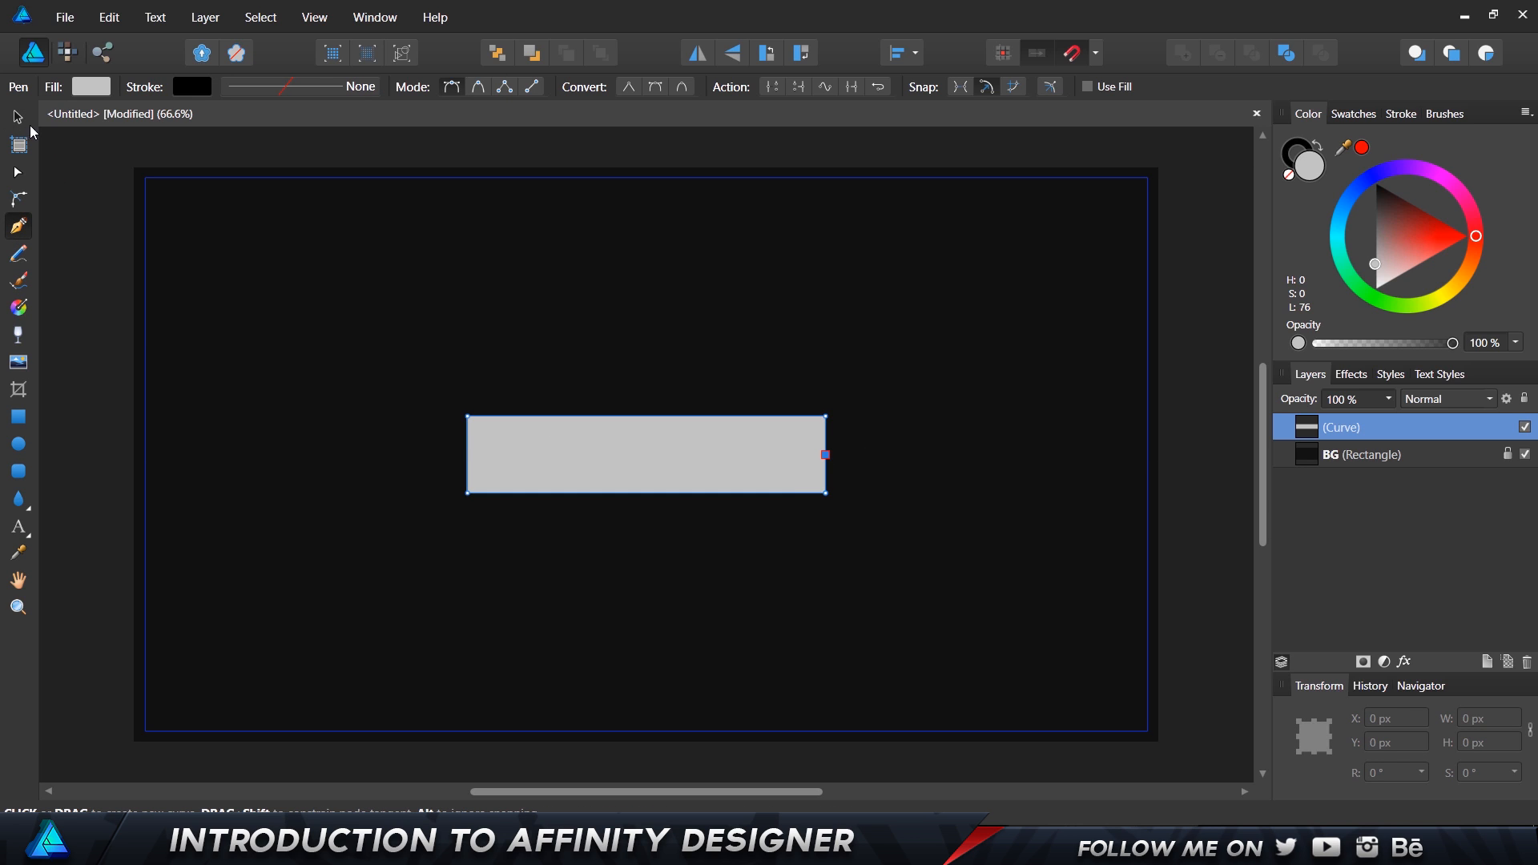
- Move the middle node of the right edge about 180 px outward to form an arrow-like point, and deselect the curve
click(18, 173)
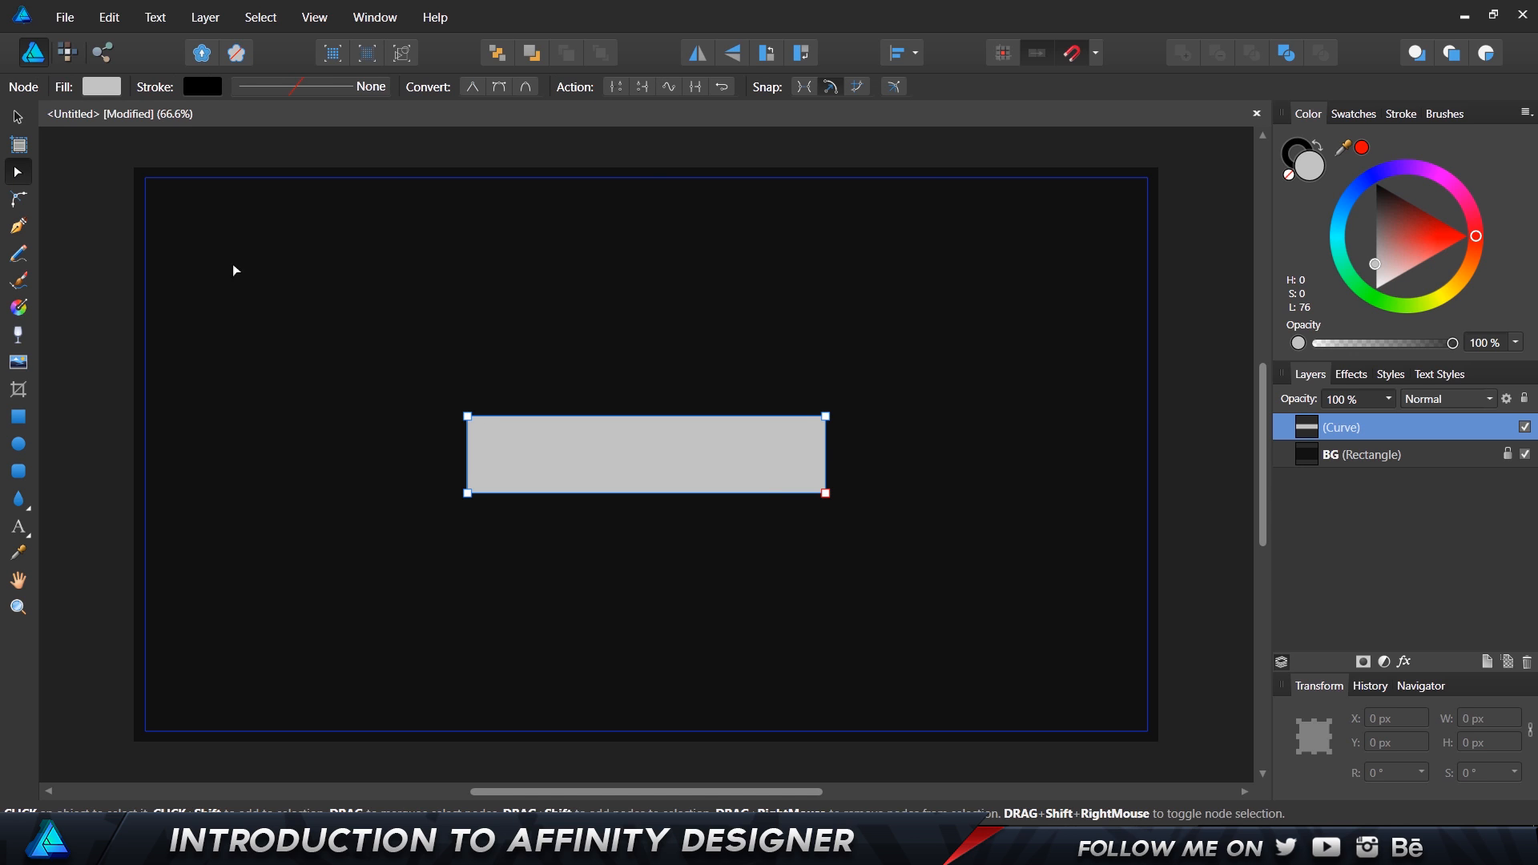
click(827, 454)
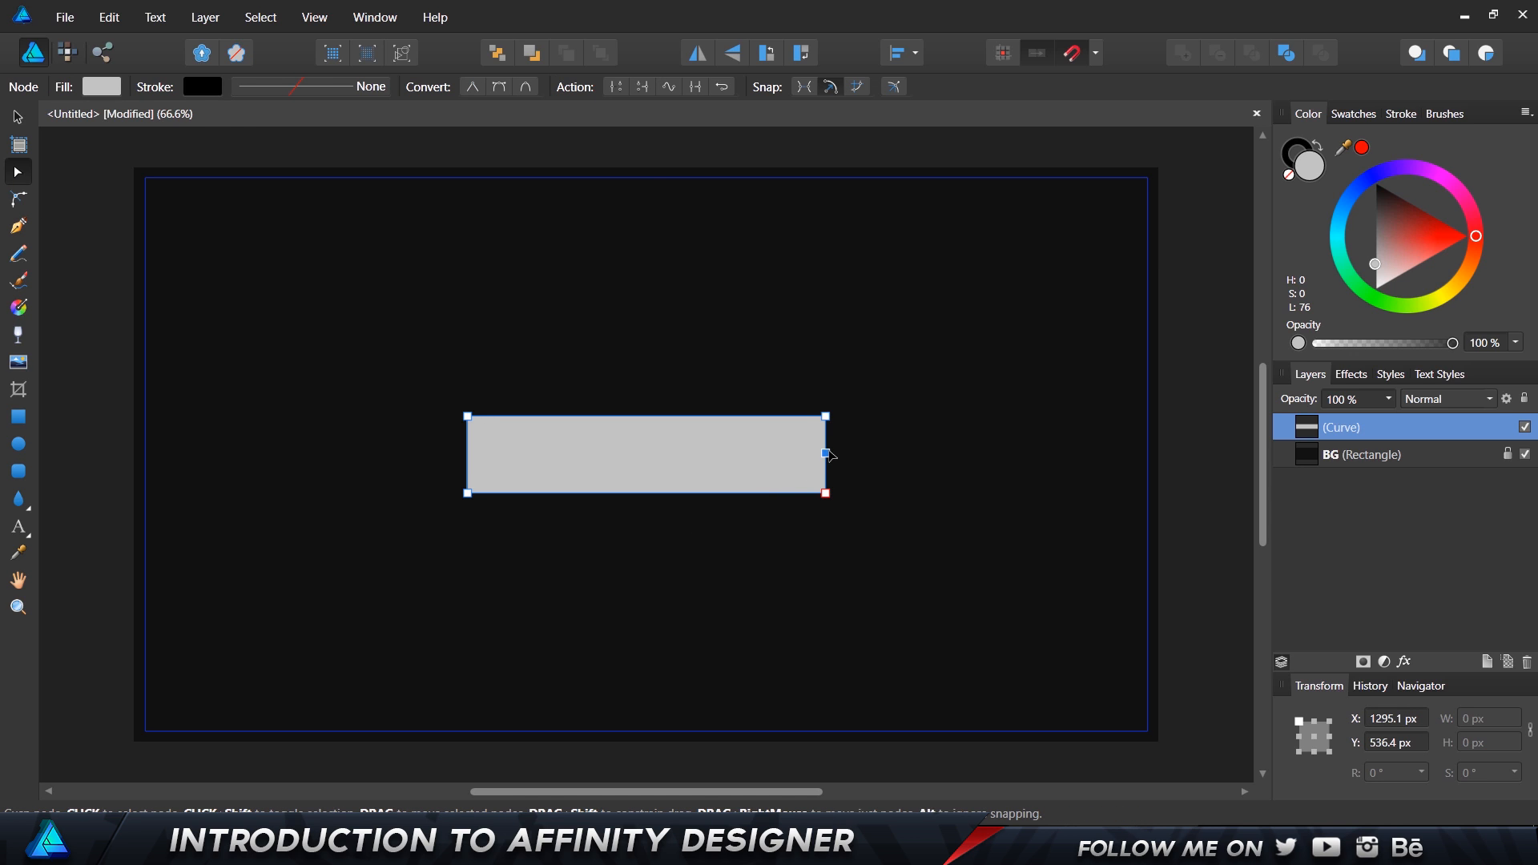
key(shift+Right)
key(shift+Right)
key(shift+Right)
key(shift+Right)
key(shift+Right)
key(shift+Right)
key(shift+Right)
key(shift+Right)
key(shift+Right)
key(shift+Right)
key(shift+Right)
key(shift+Right)
key(shift+Right)
key(shift+Right)
key(shift+Right)
key(shift+Right)
key(shift+Right)
key(shift+Right)
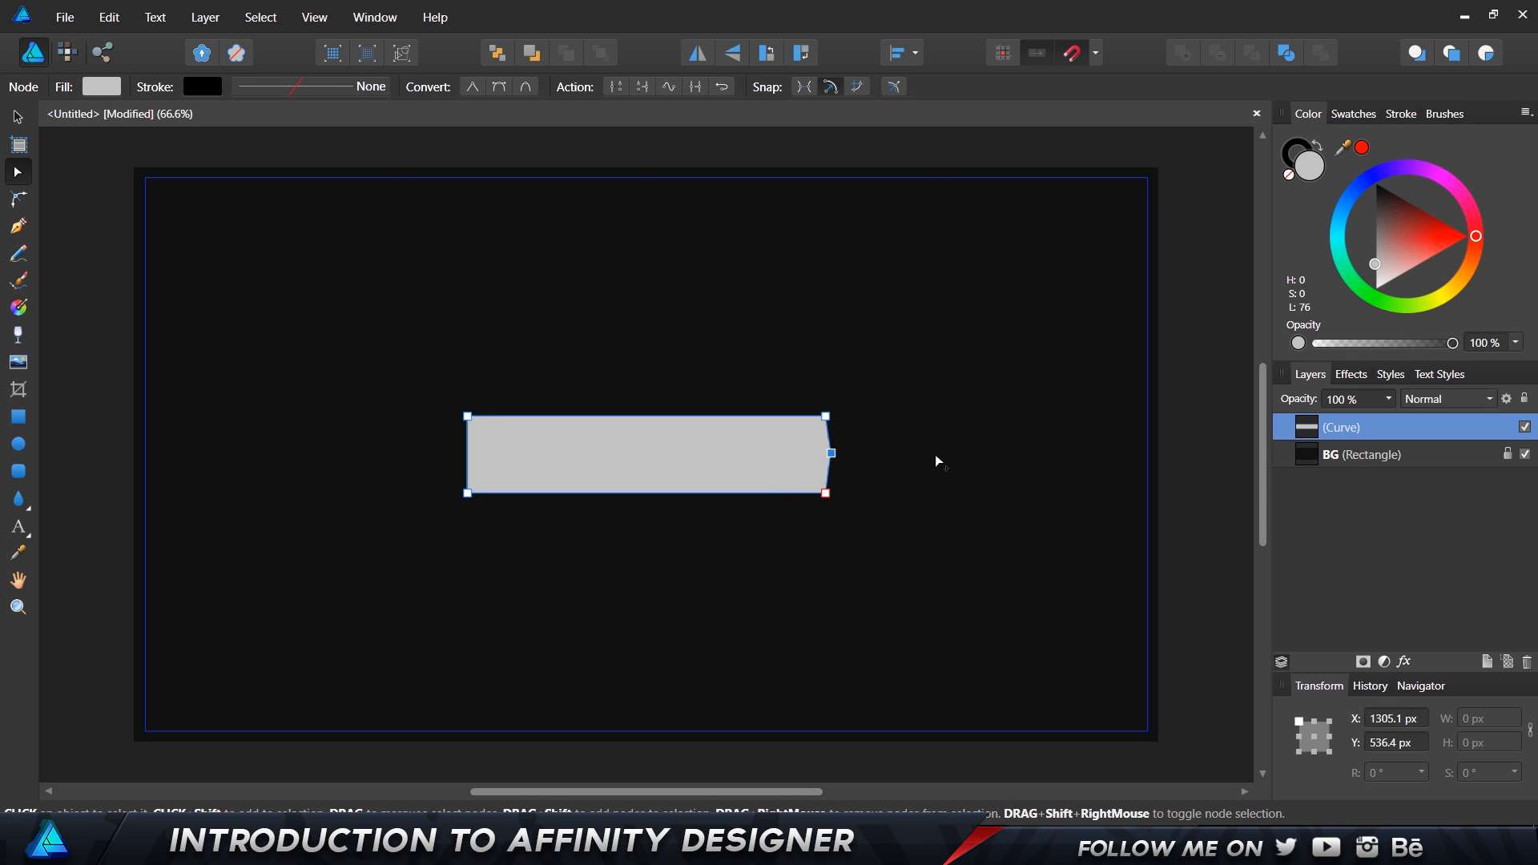
click(878, 491)
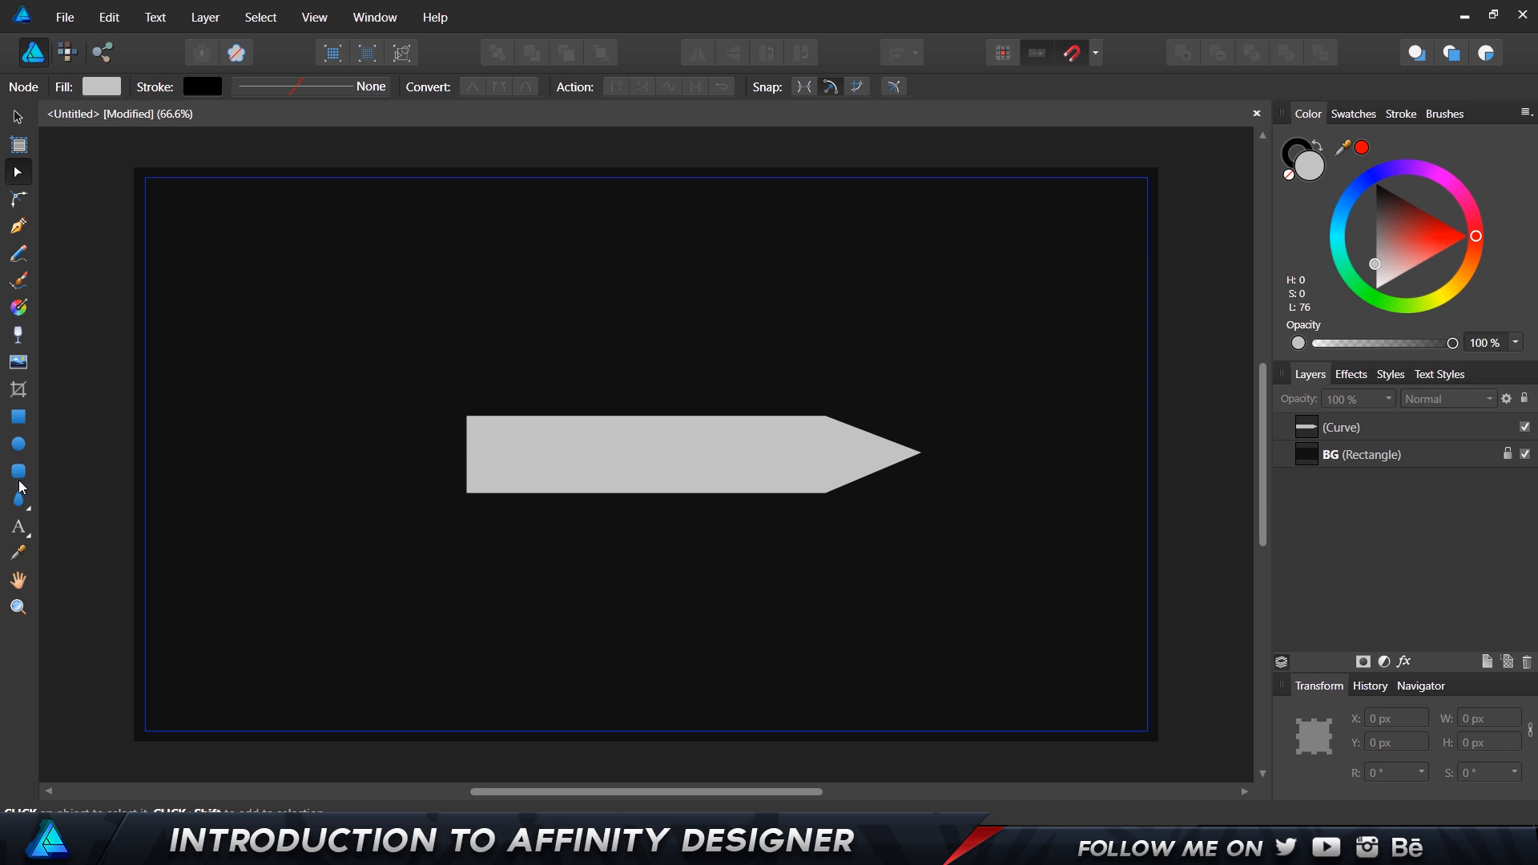
- Draw a six-sided polygon about 553 × 553 px over the left part of the pointed bar
click(23, 505)
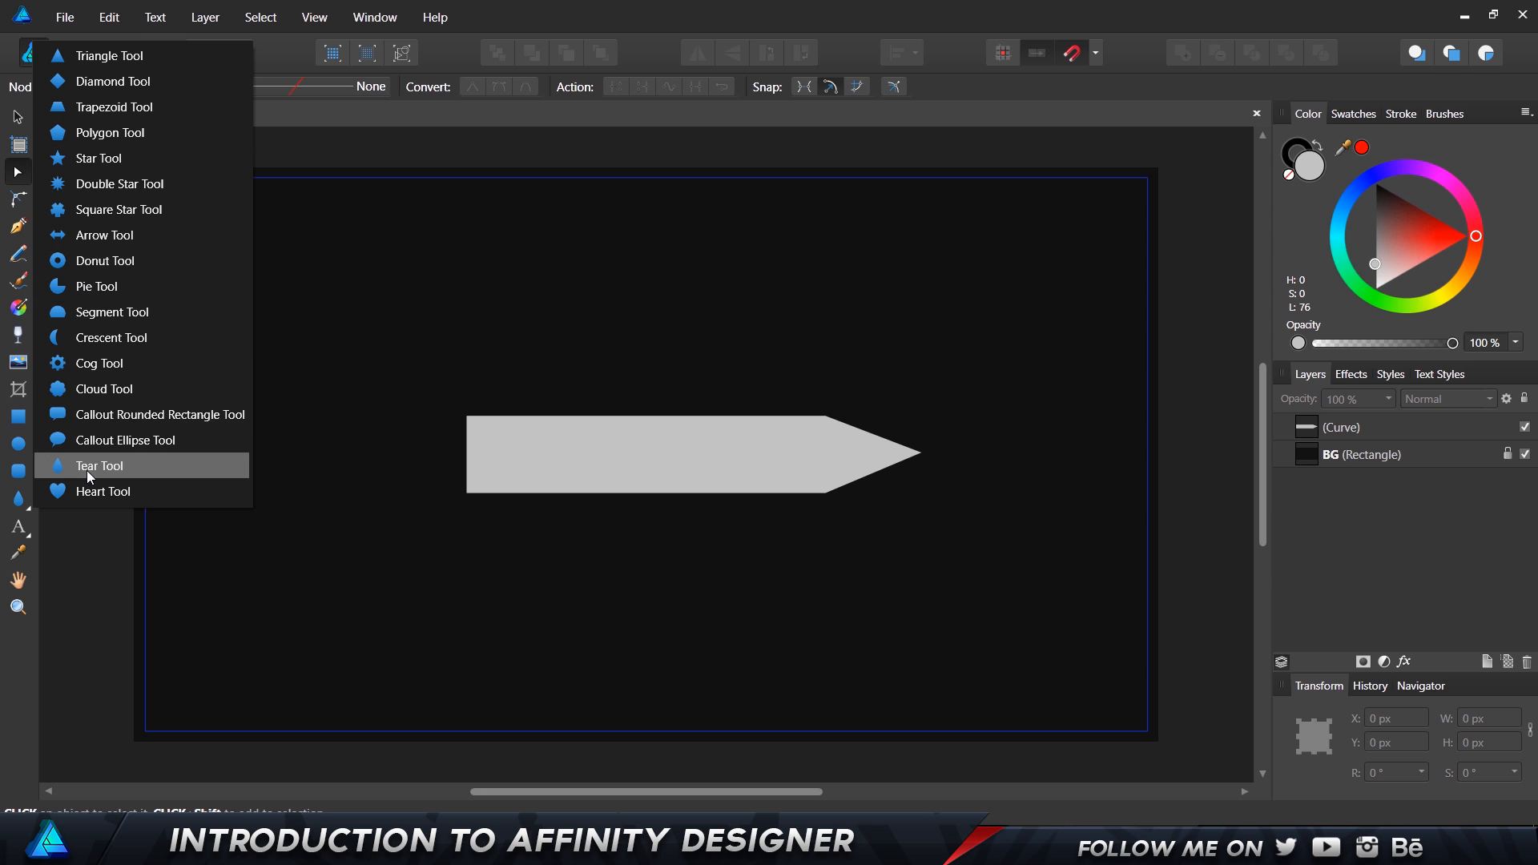
click(110, 132)
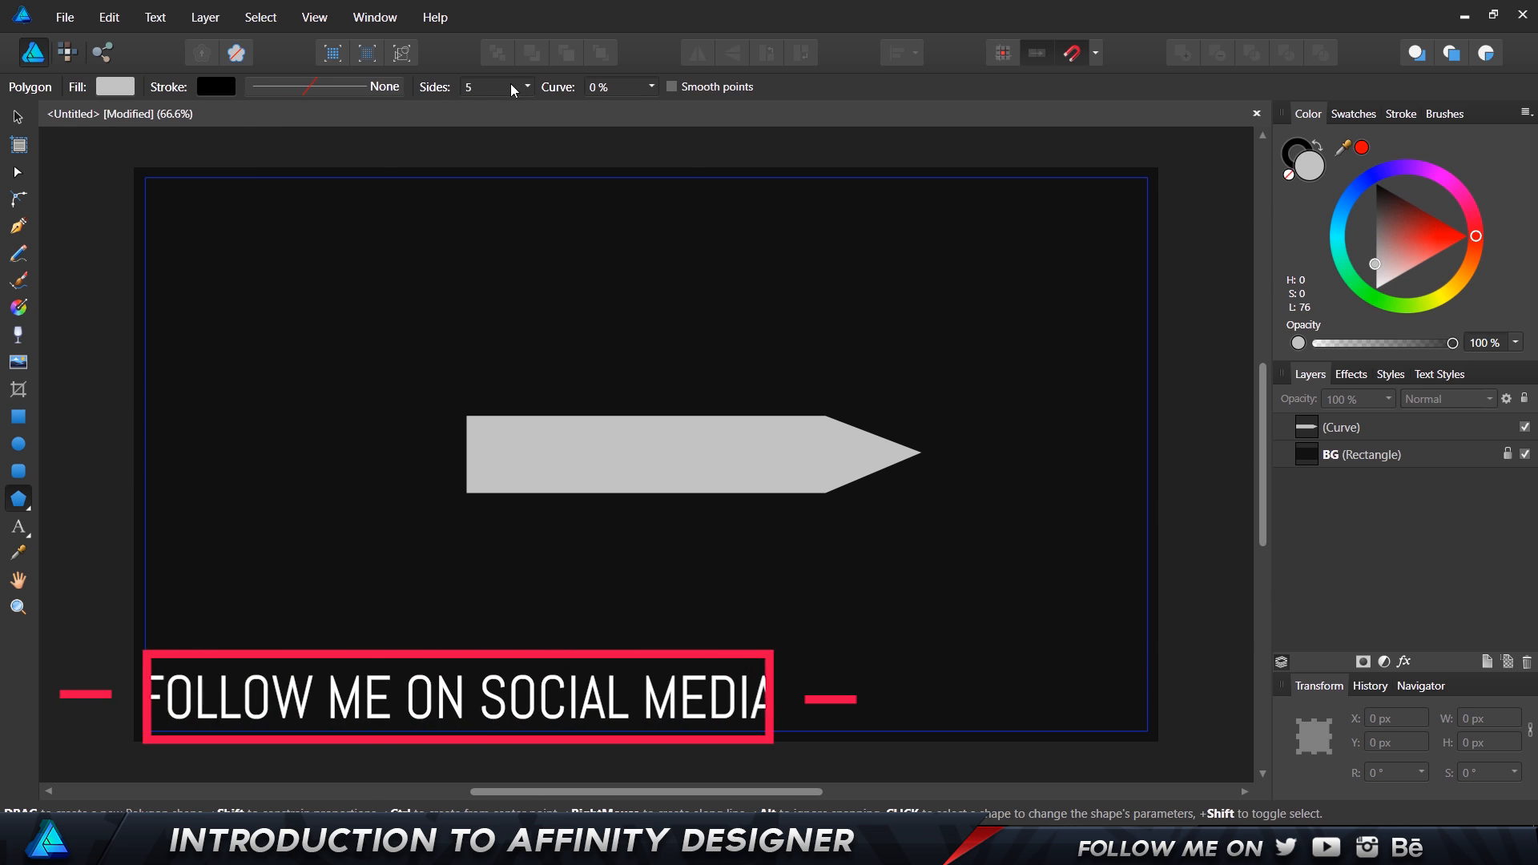
click(485, 85)
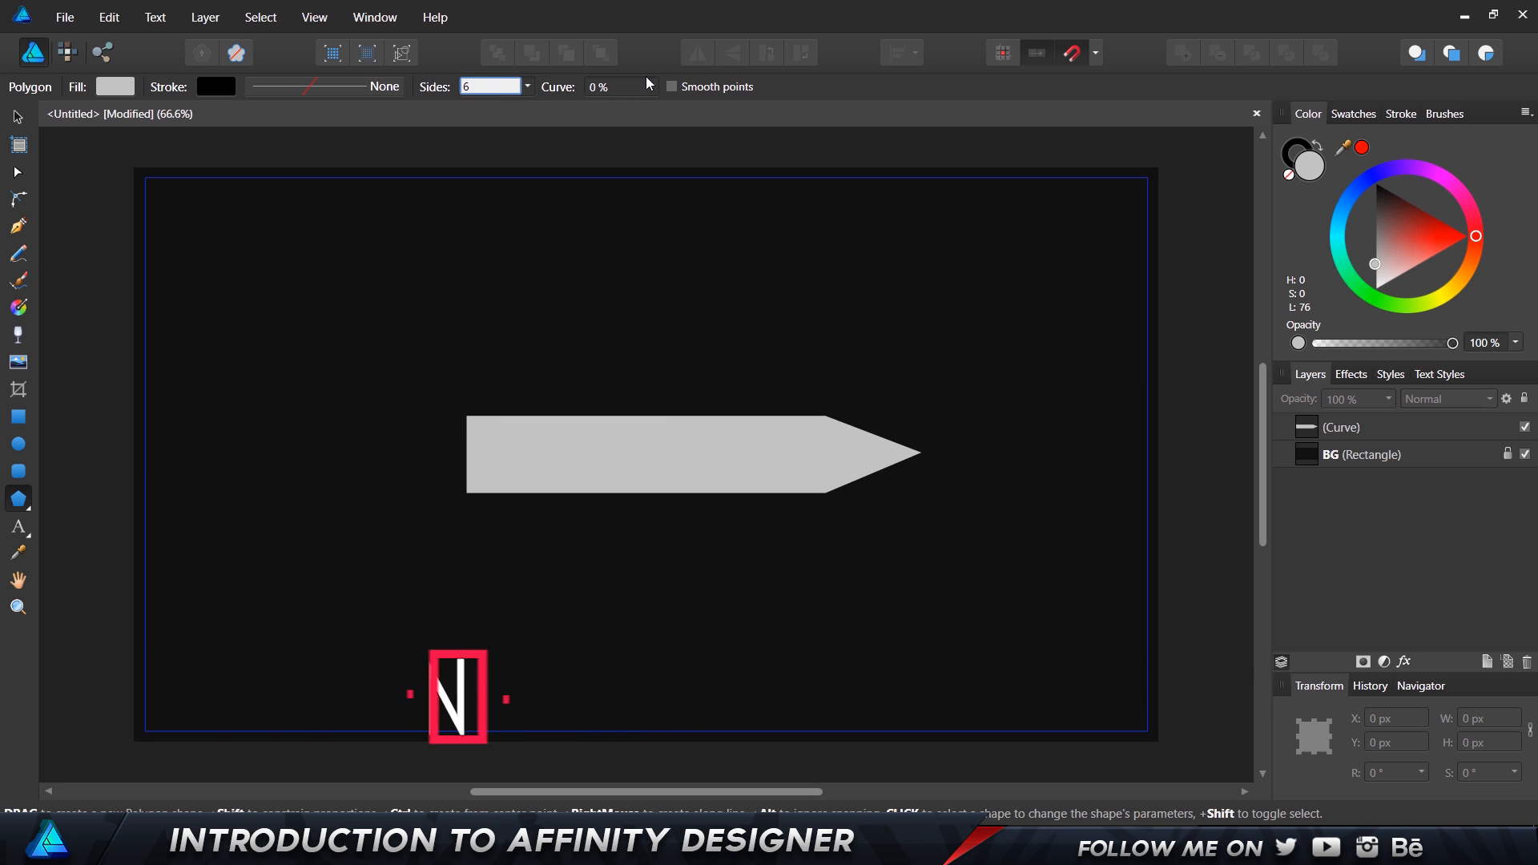
drag(349, 253, 639, 547)
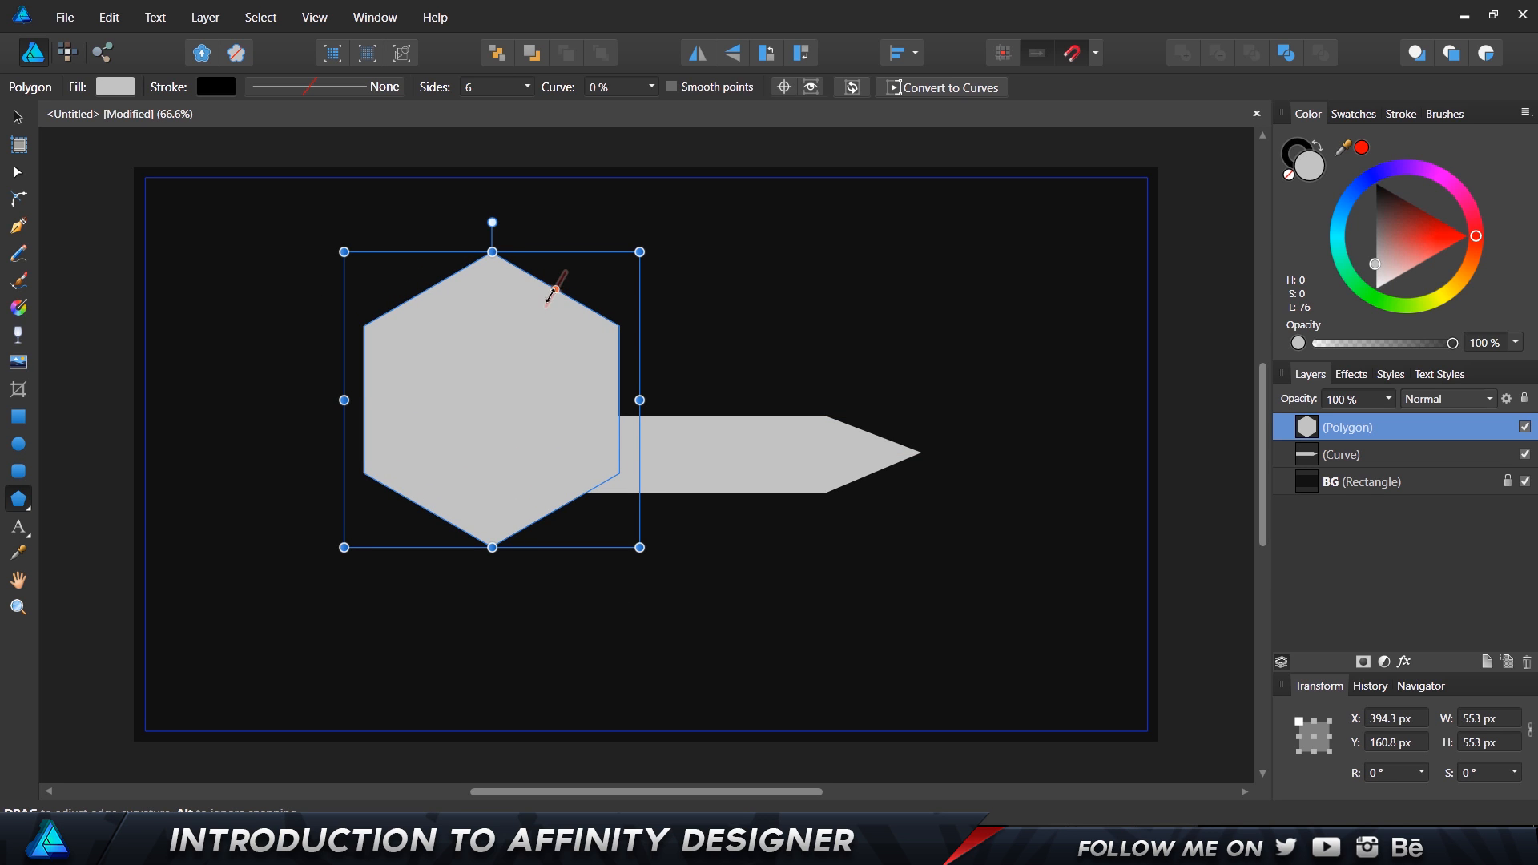
mouse_move(550, 296)
mouse_down()
mouse_move(536, 320)
mouse_move(567, 268)
mouse_move(605, 259)
mouse_move(561, 282)
mouse_move(567, 298)
mouse_up()
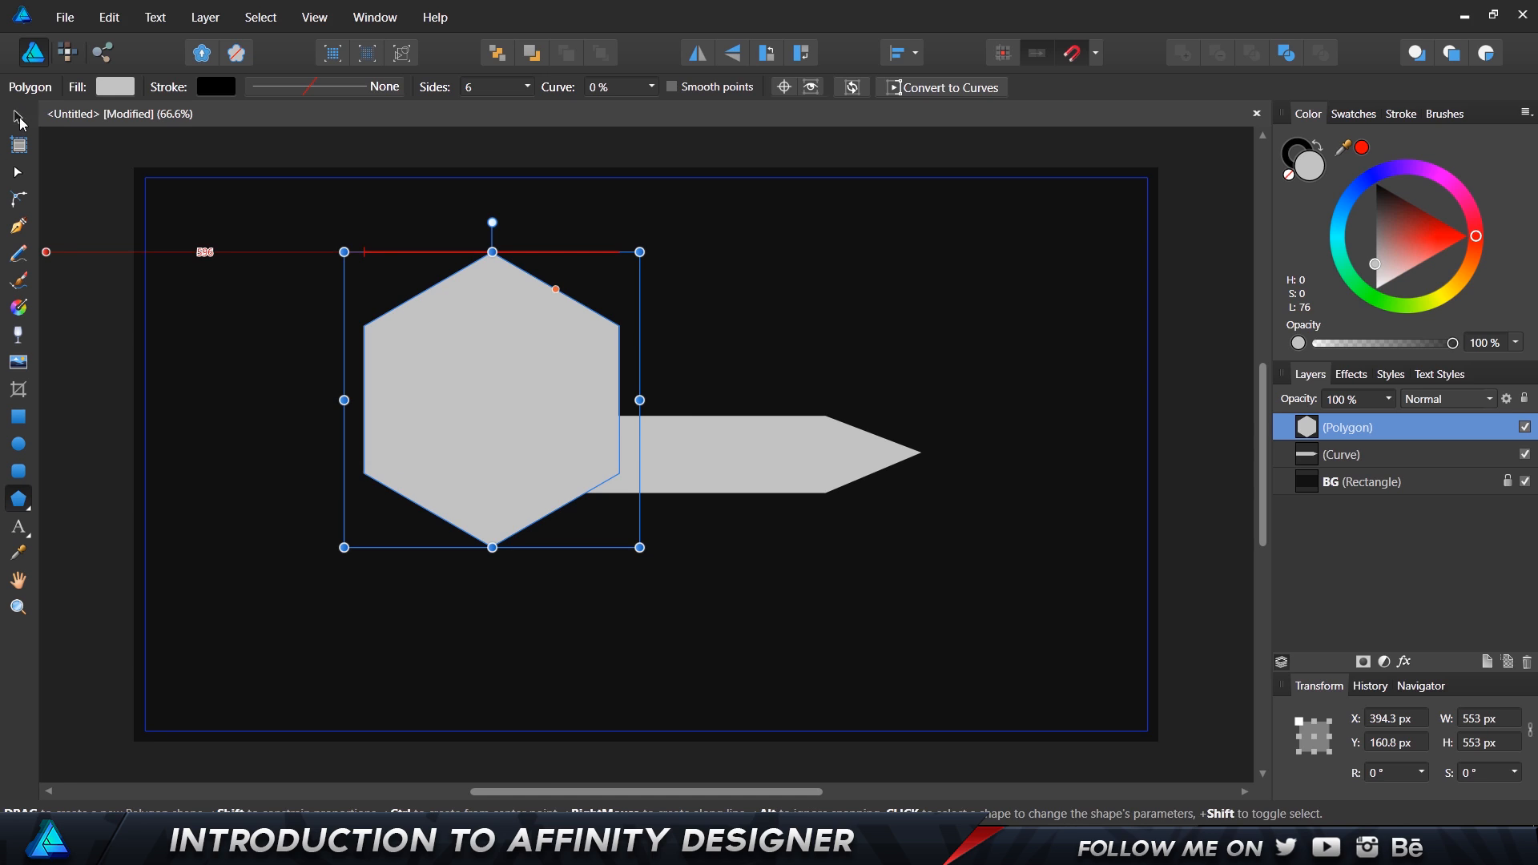
- Rotate the hexagon to -30° and scale it down proportionally to about 375 px
click(19, 118)
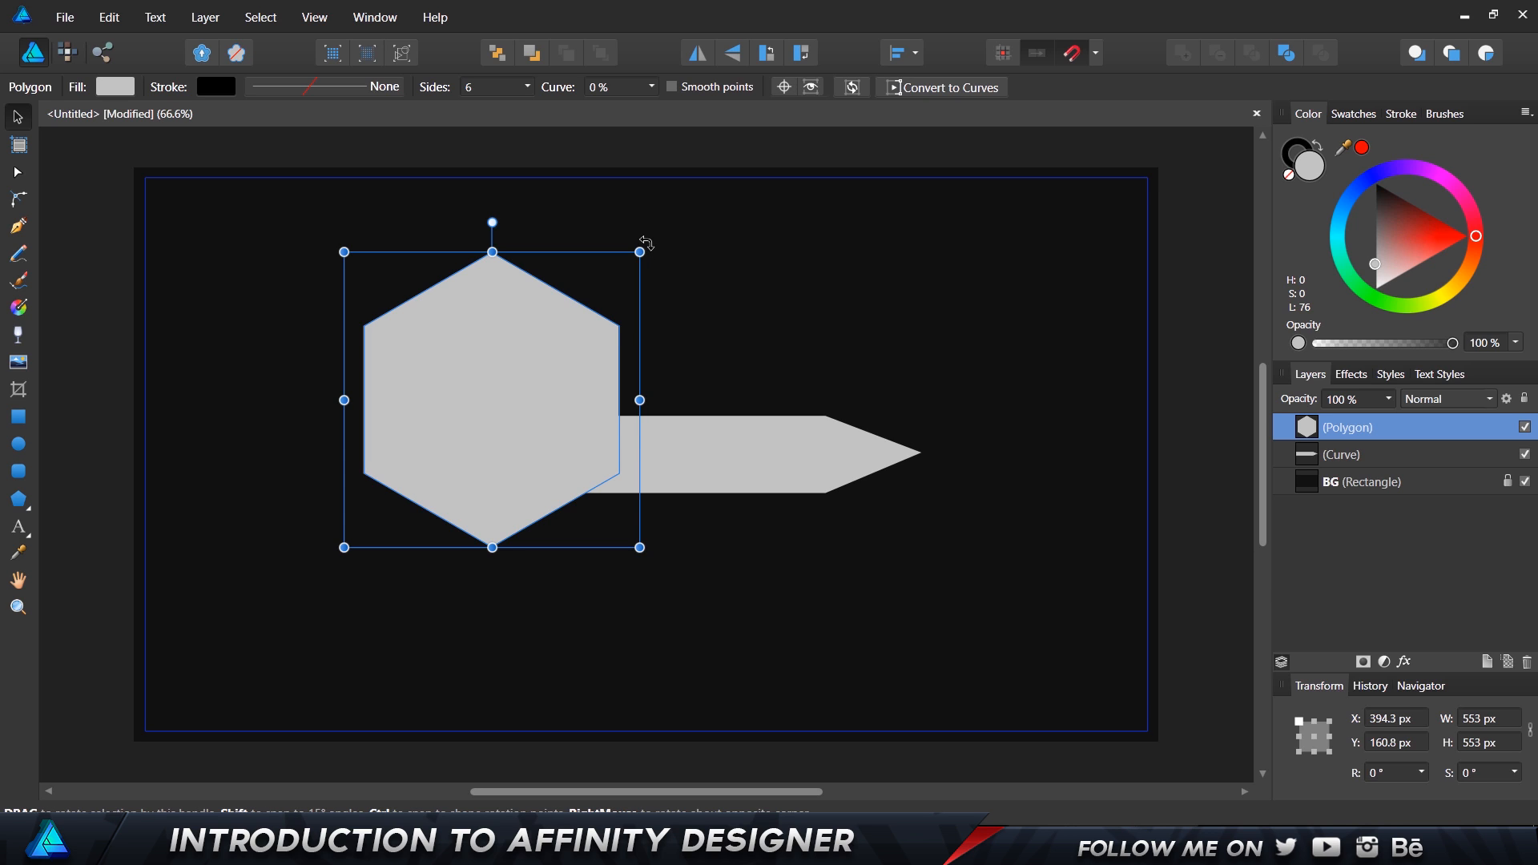
drag(646, 243, 725, 360)
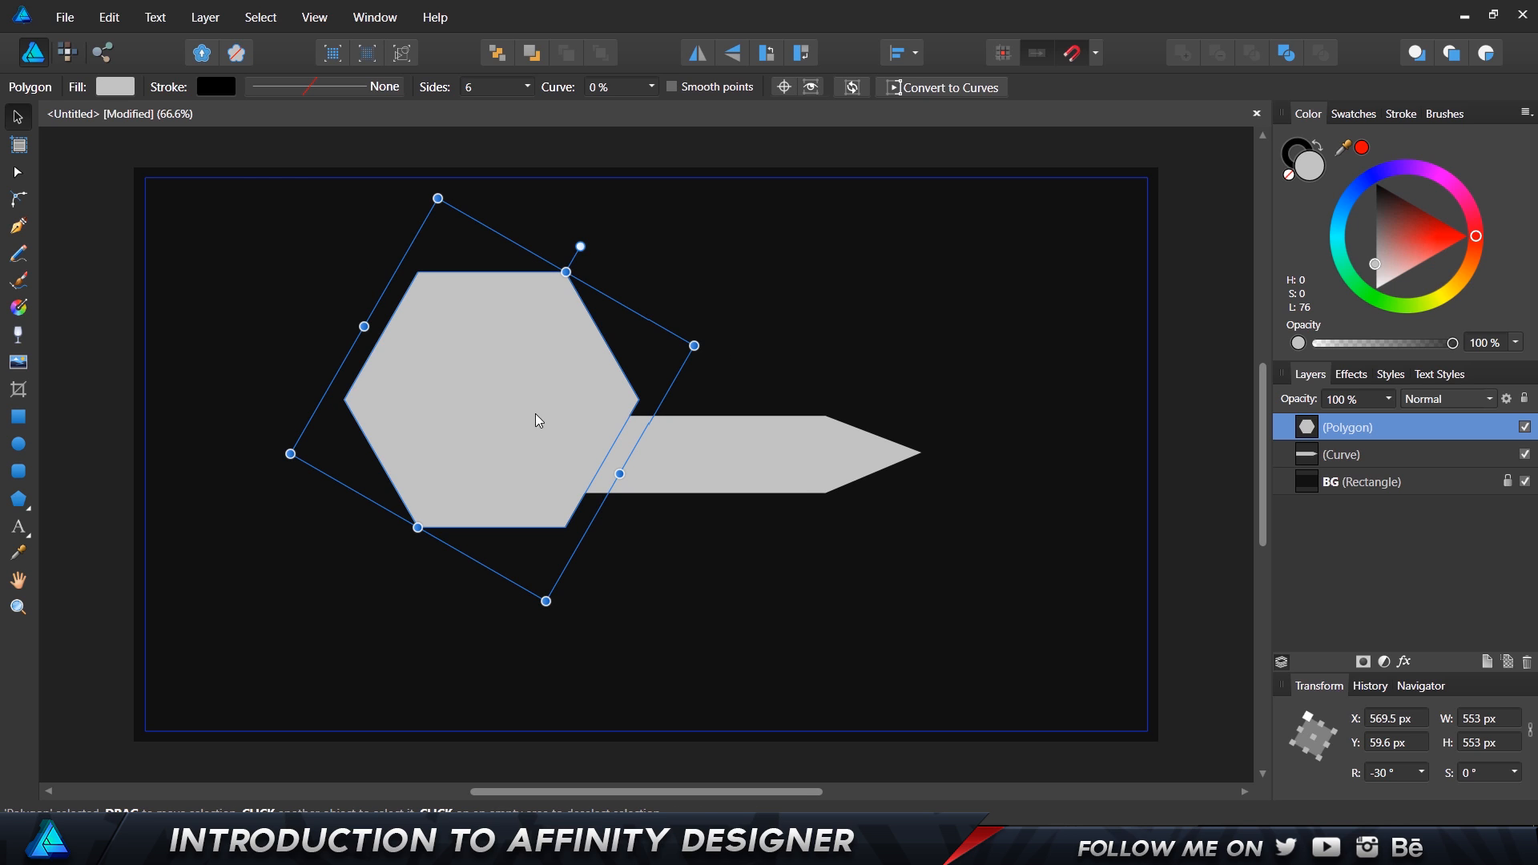
drag(688, 349, 563, 383)
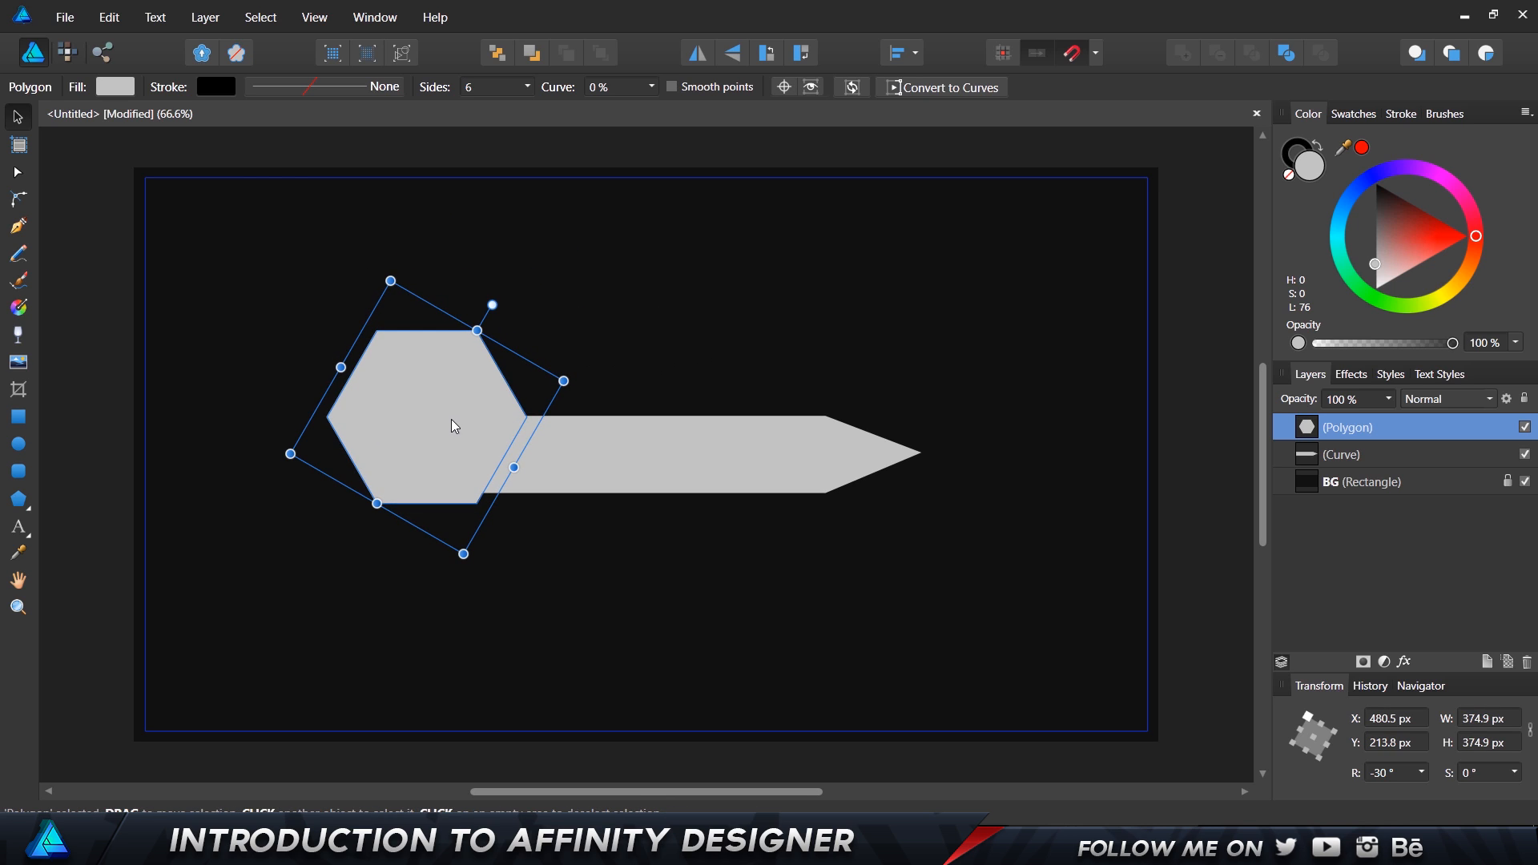
- Fill the hexagon with red #D34545 and center it vertically on the page
double_click(1318, 165)
click(715, 404)
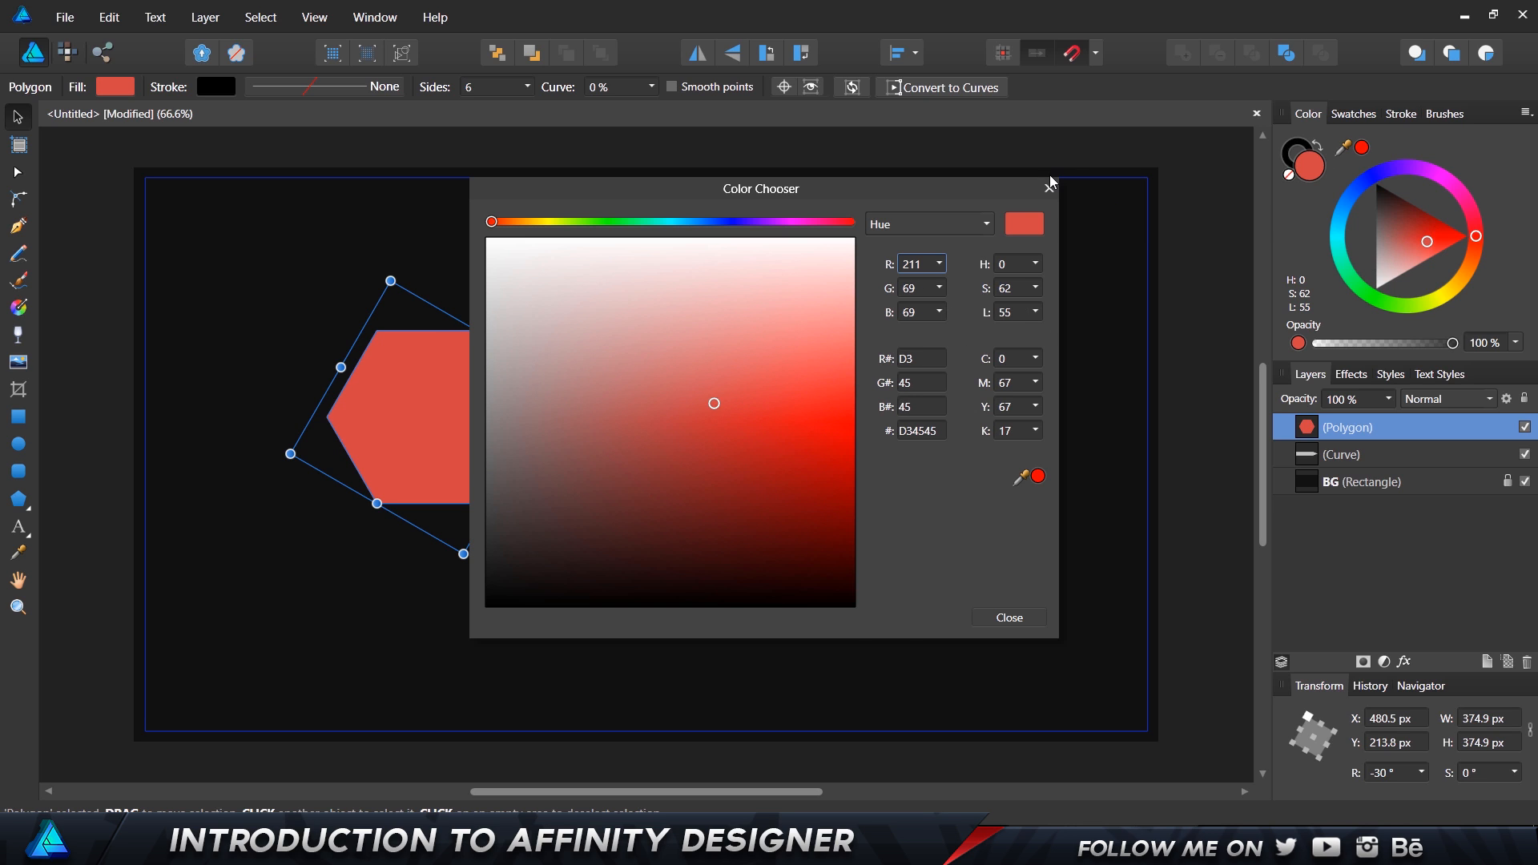
click(1049, 185)
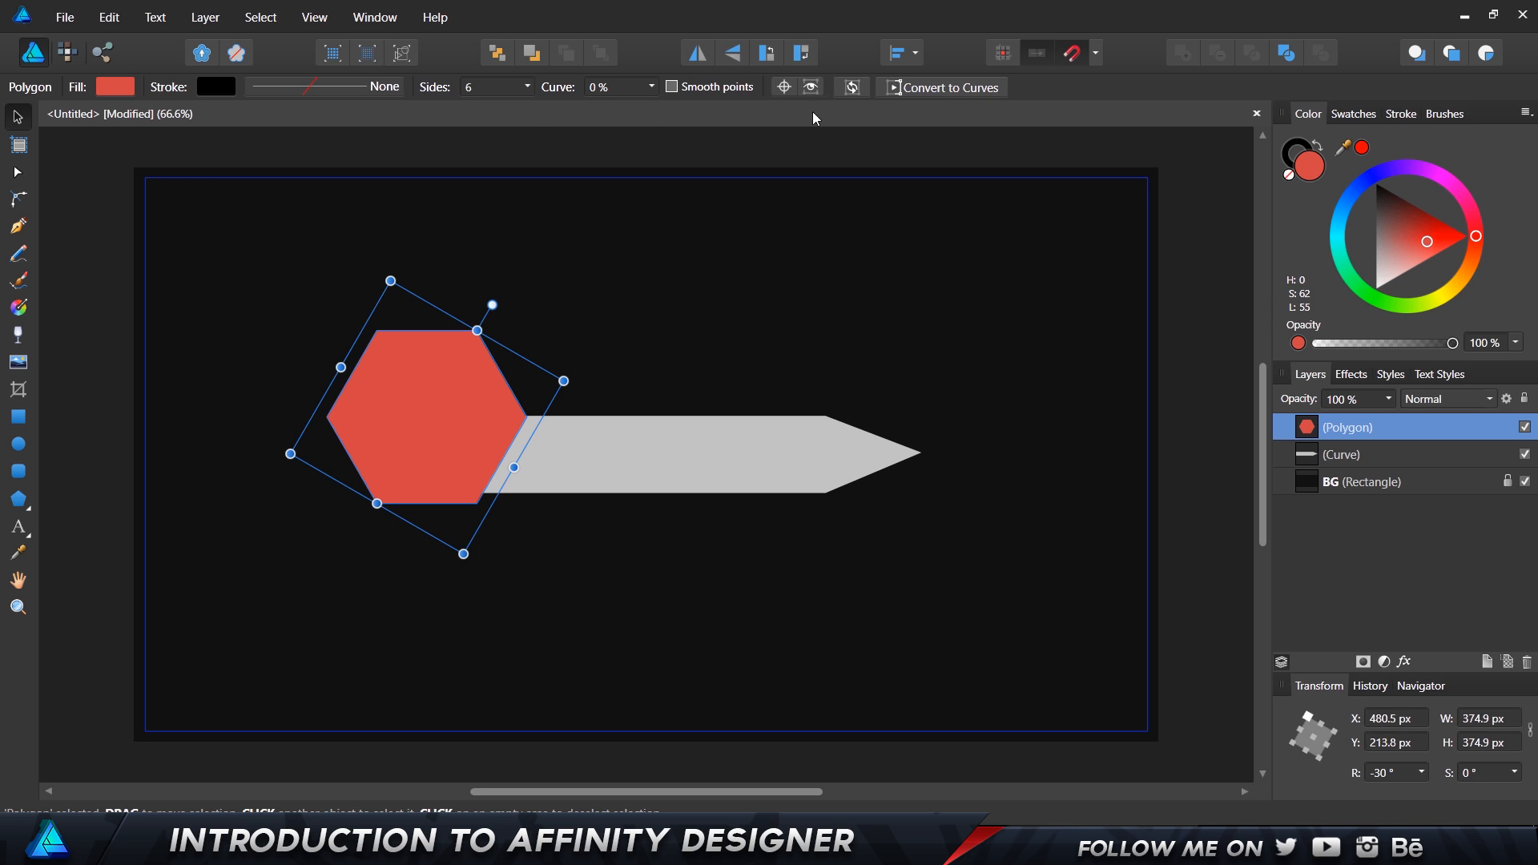
click(904, 55)
click(945, 203)
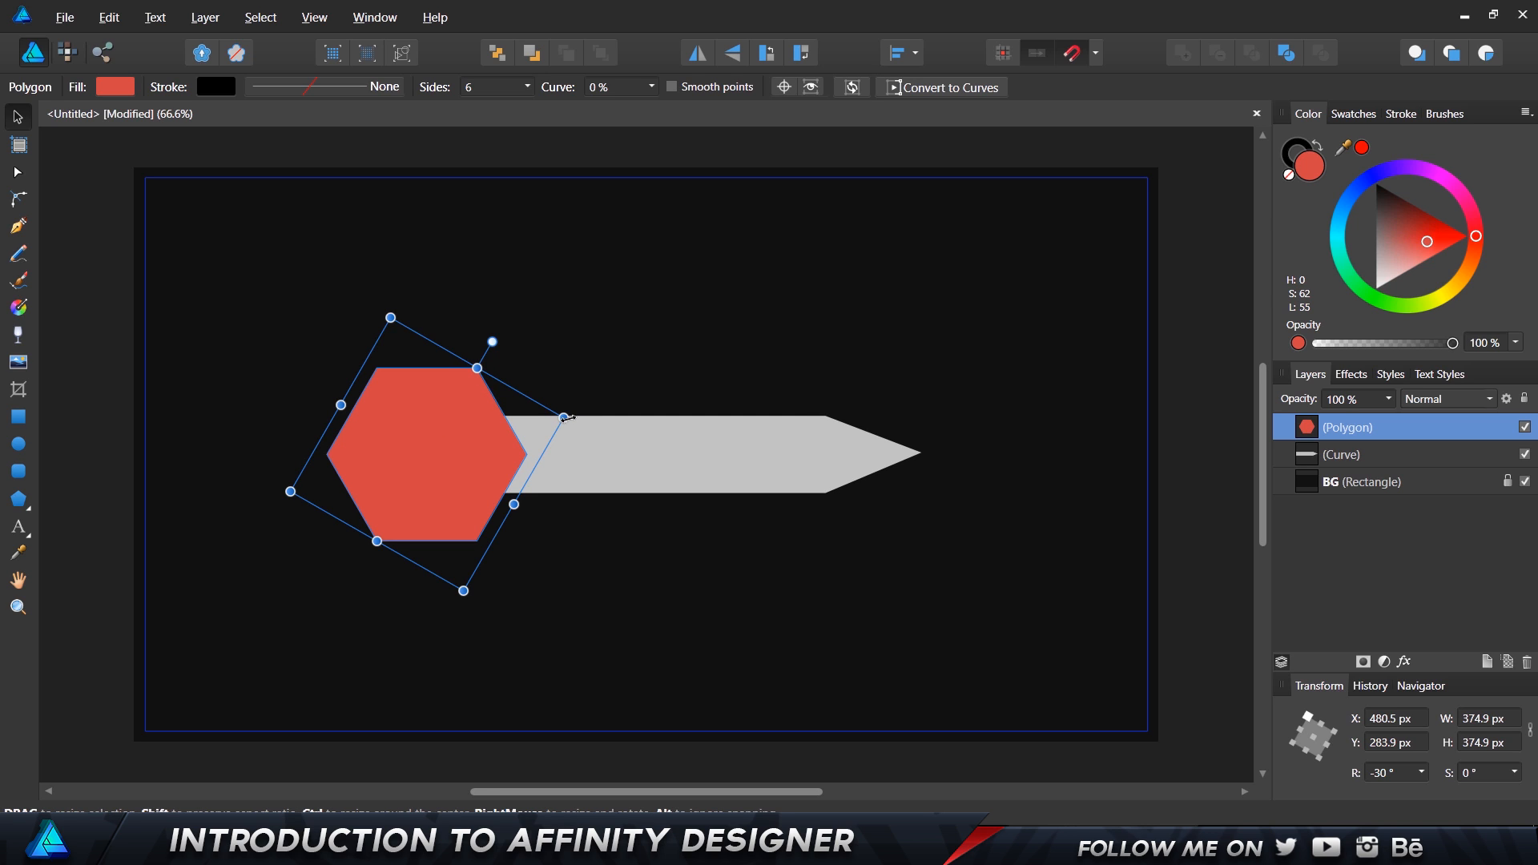
- Shrink the red hexagon proportionally to about 274 px and move it right so it overlaps the bar's left end
drag(566, 418, 500, 436)
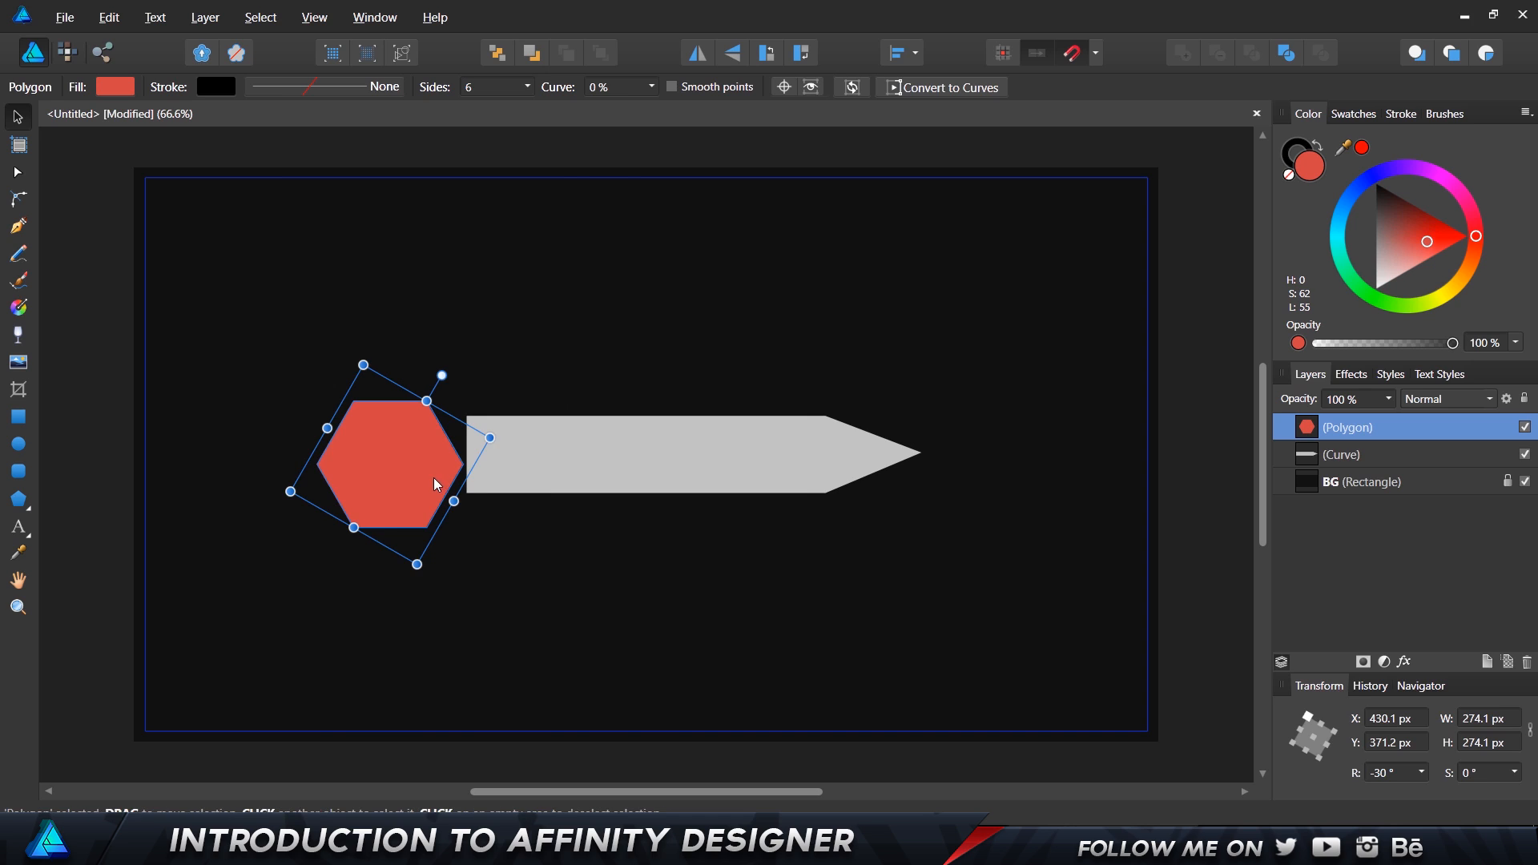
drag(449, 489, 492, 489)
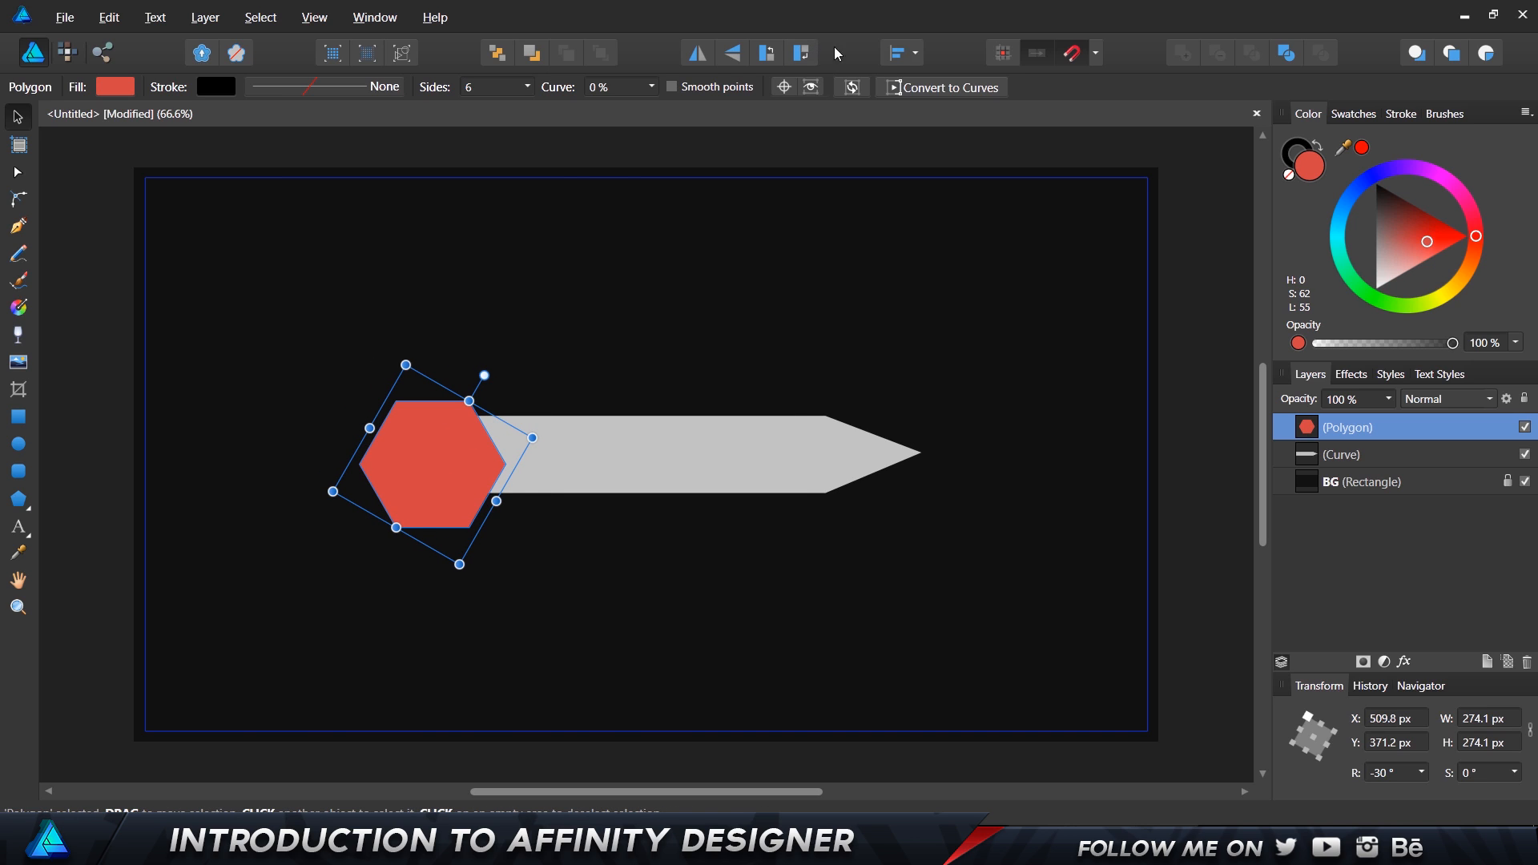
- Scale the red hexagon down proportionally to about 231 px and center it vertically on the page
click(904, 53)
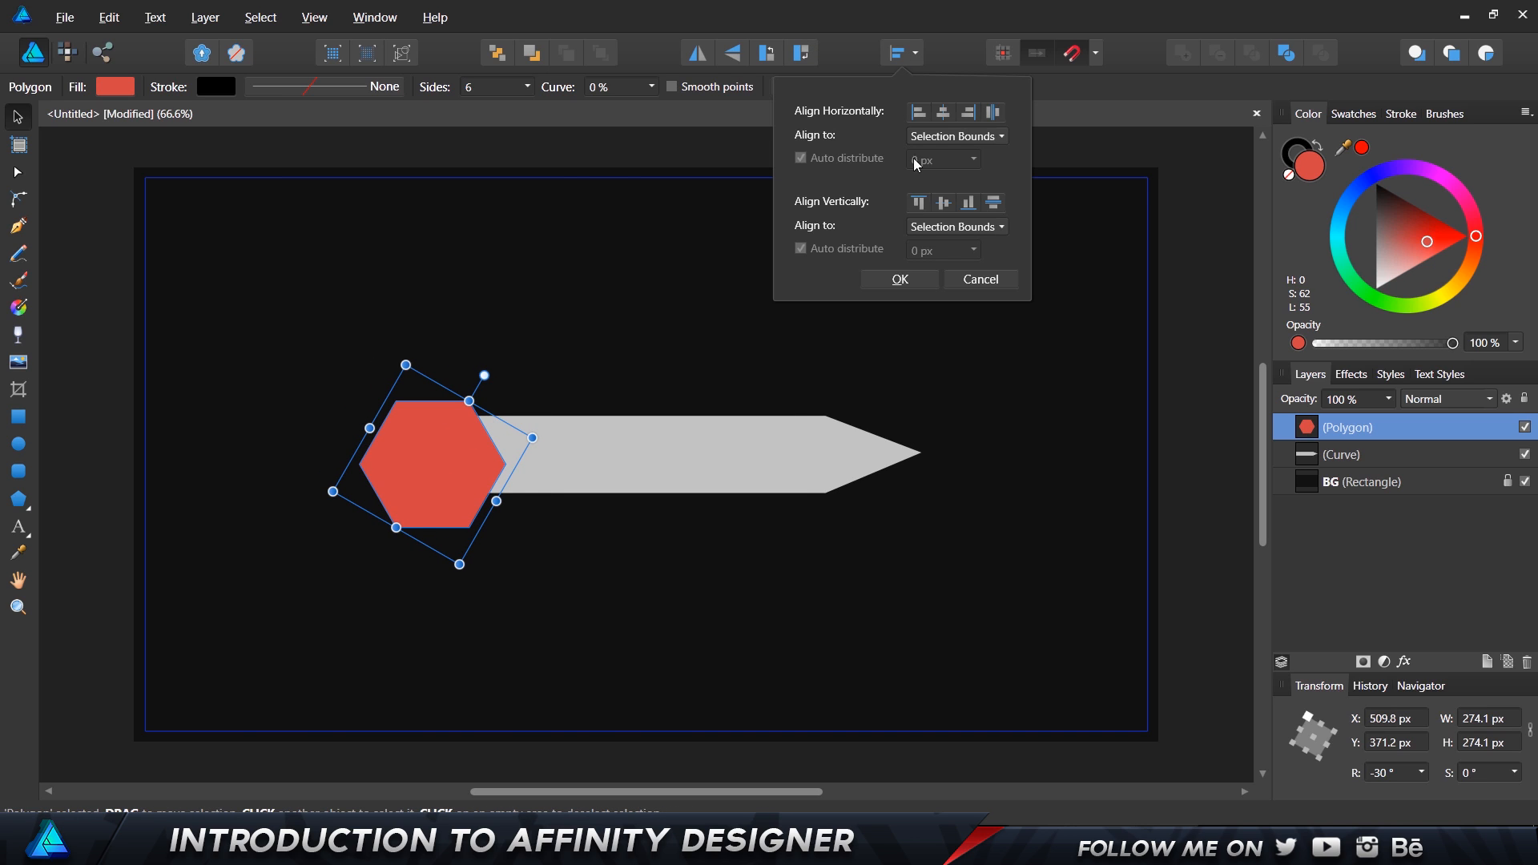
click(946, 210)
click(900, 279)
click(508, 540)
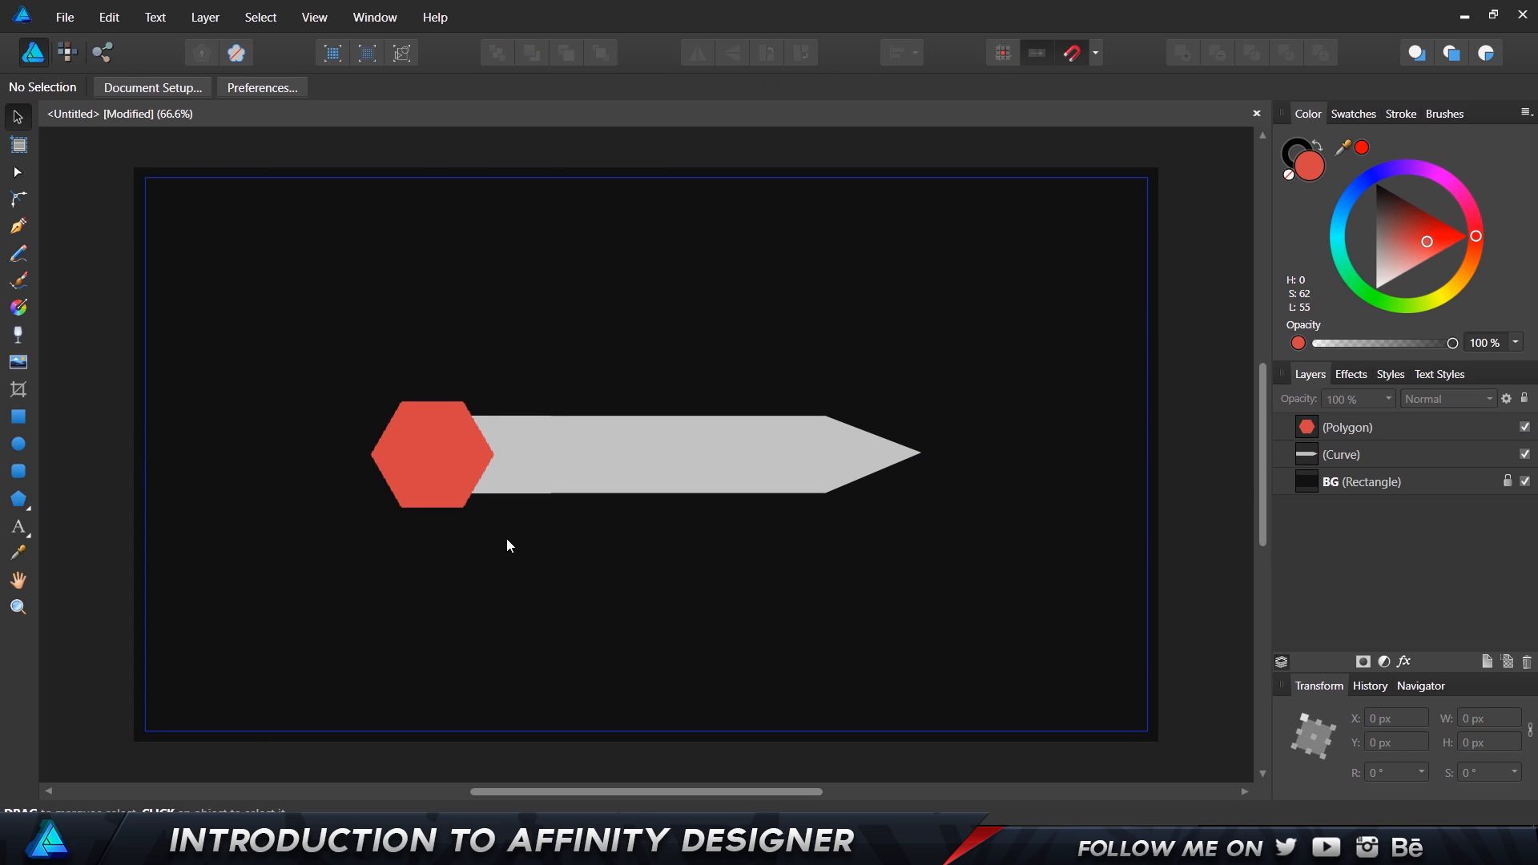
scroll(434, 529, up, 1)
scroll(368, 436, up, 1)
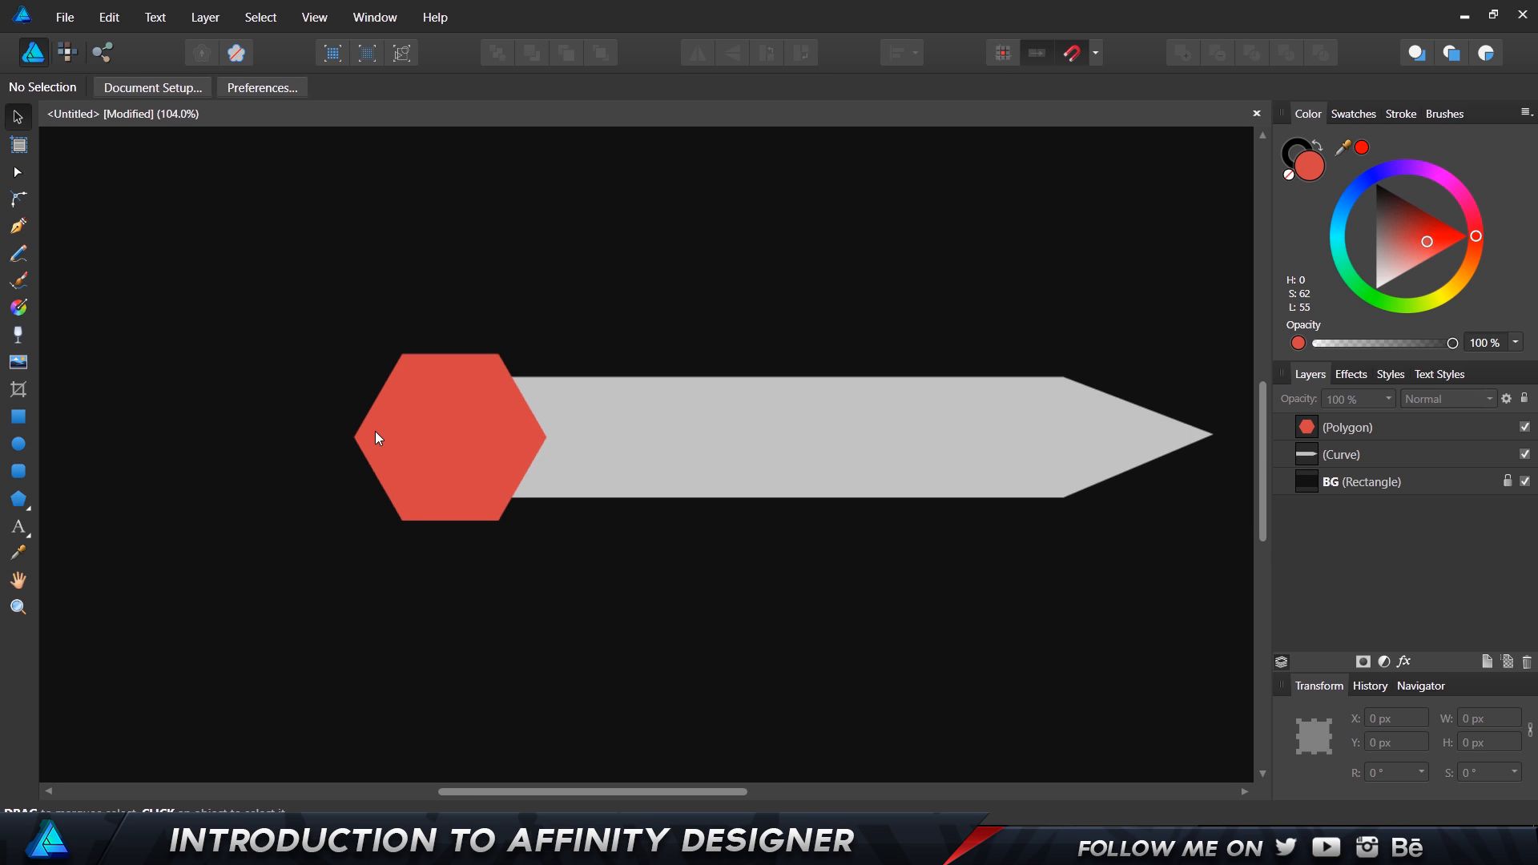
scroll(394, 390, up, 1)
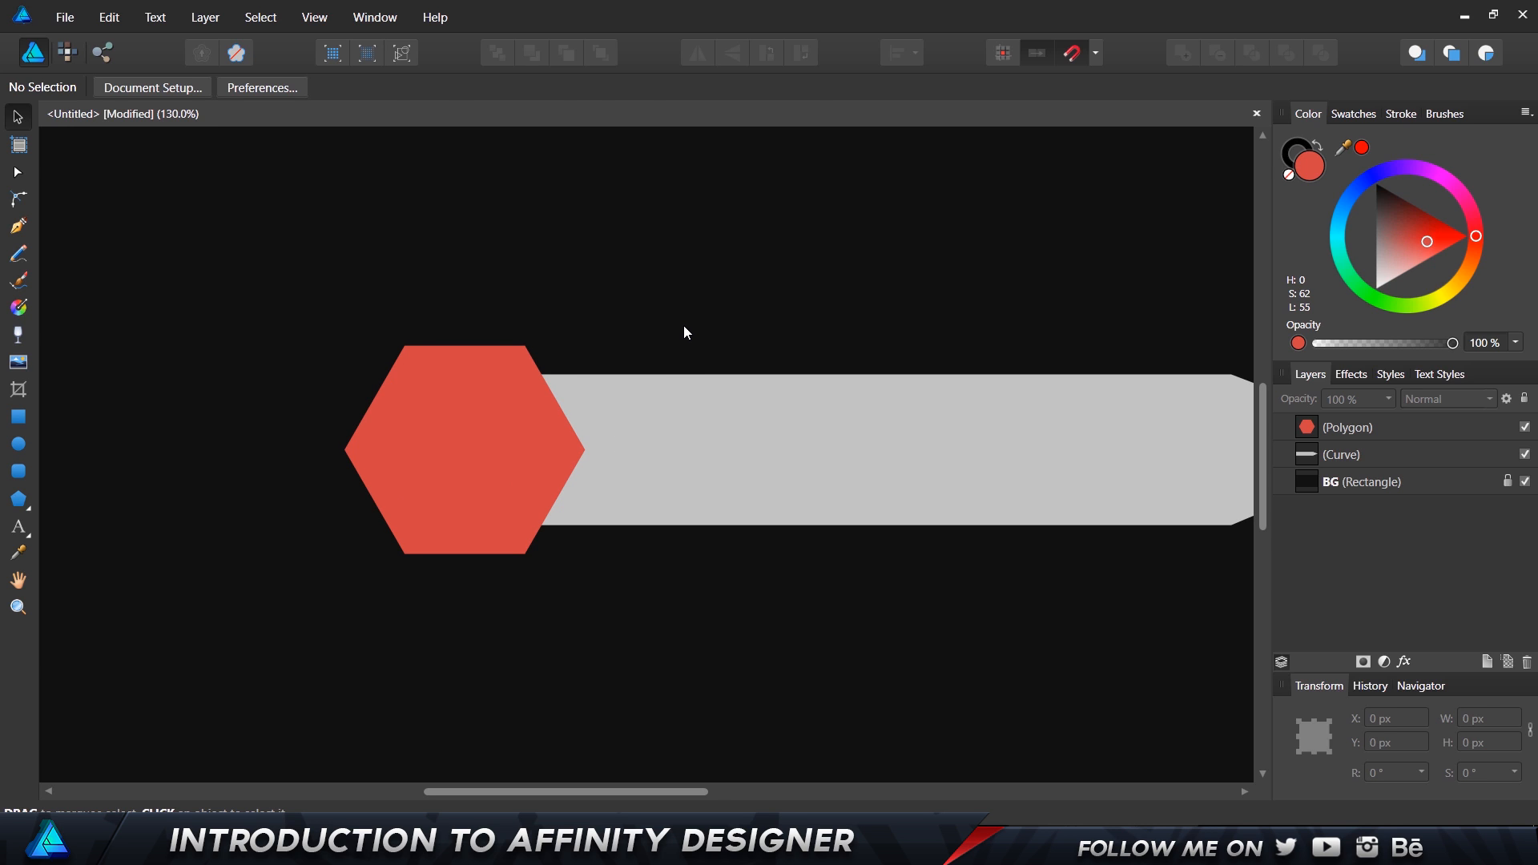
key(ctrl+z)
scroll(684, 333, down, 1)
scroll(684, 334, up, 1)
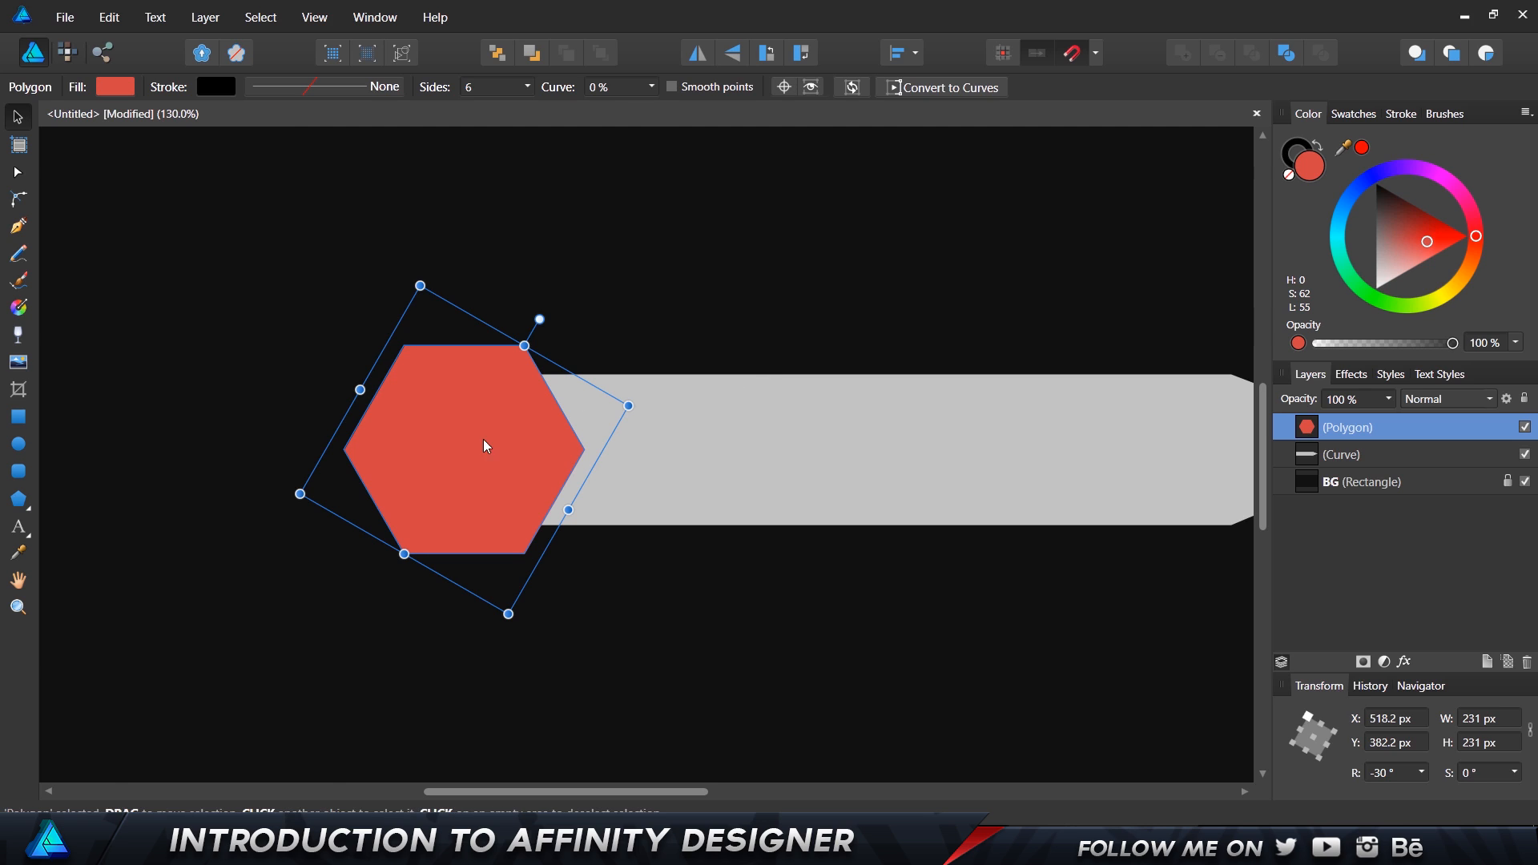
- Convert the hexagon to curves and add a node near the outer end of each slanted edge facing the gray bar
click(903, 88)
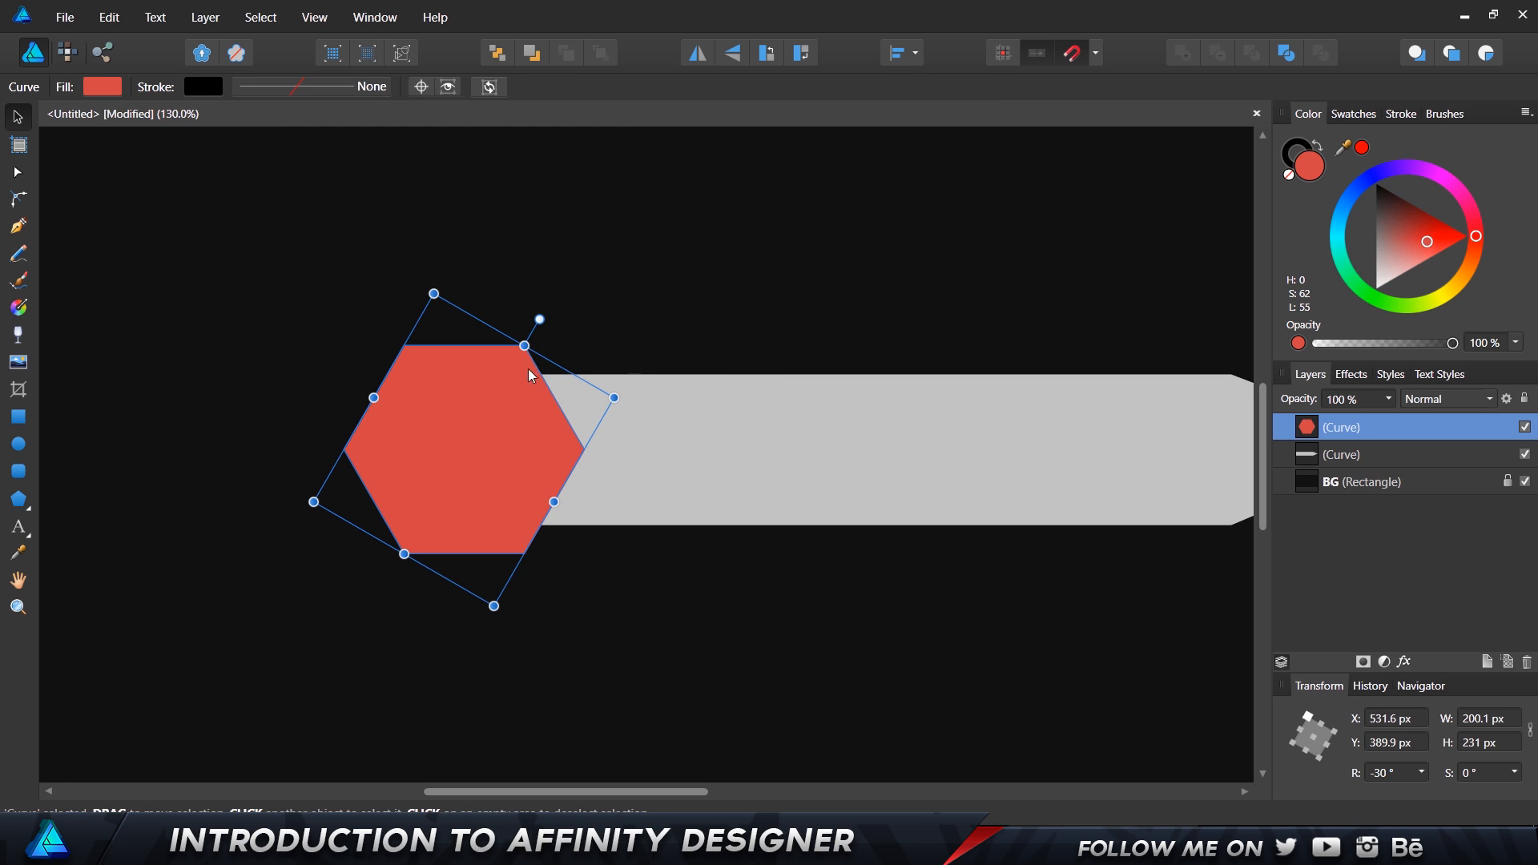
key(ctrl+d)
click(507, 415)
click(17, 175)
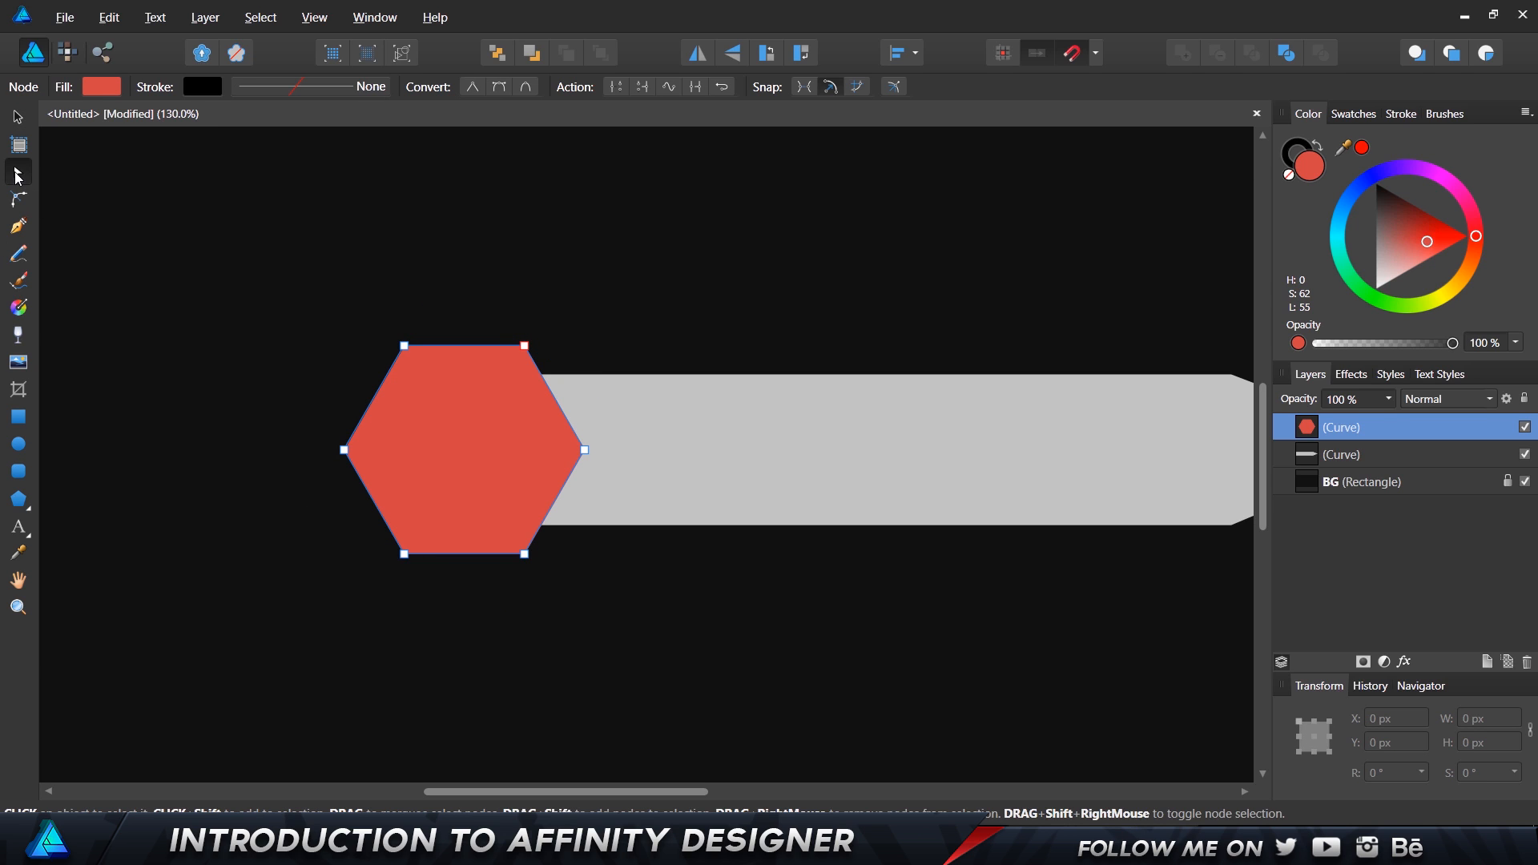
click(533, 361)
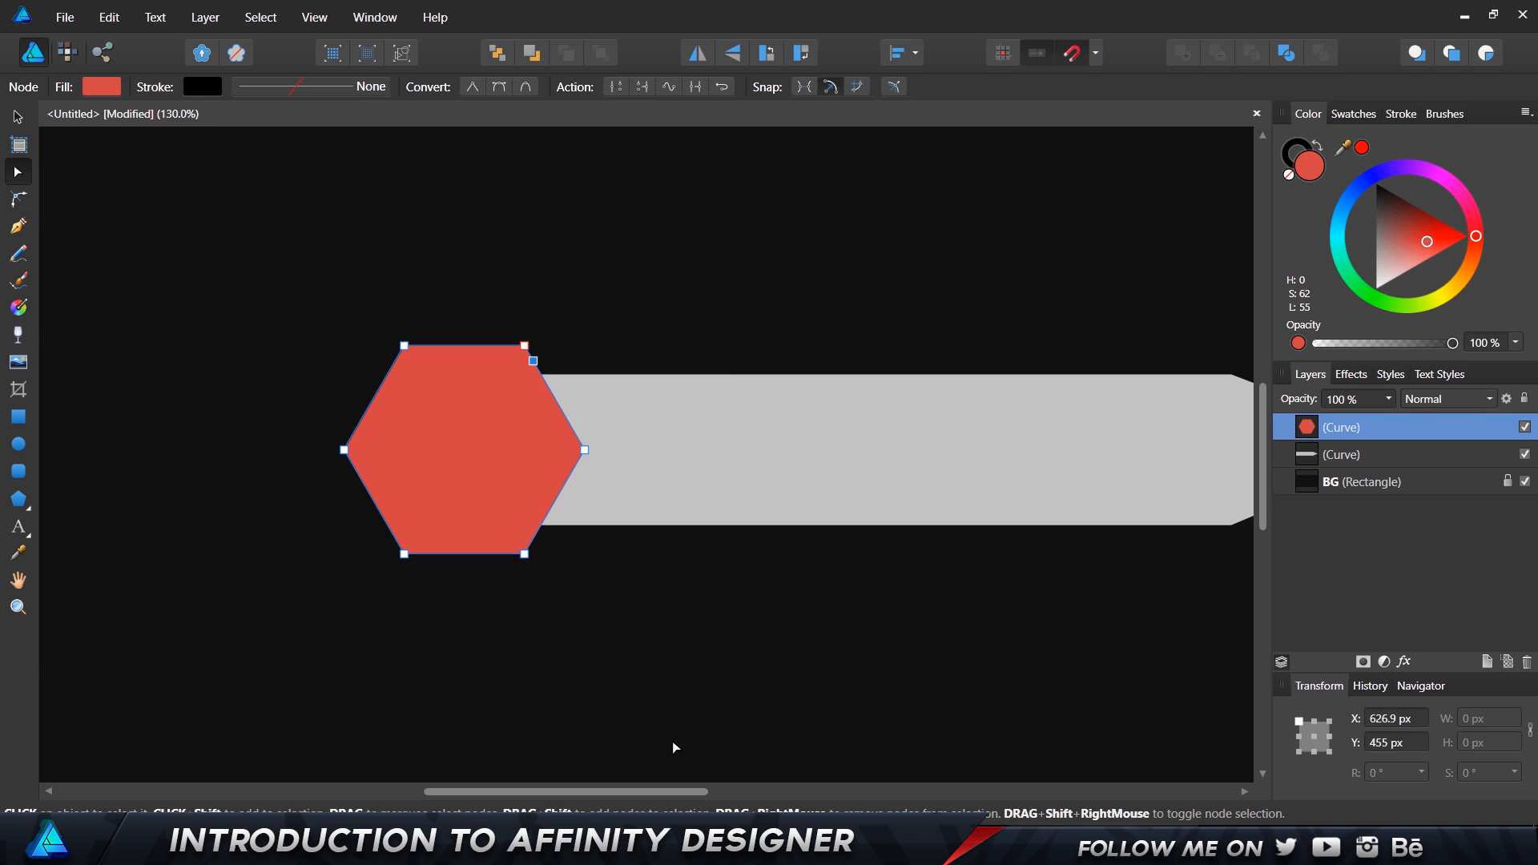
click(534, 538)
click(18, 118)
click(19, 172)
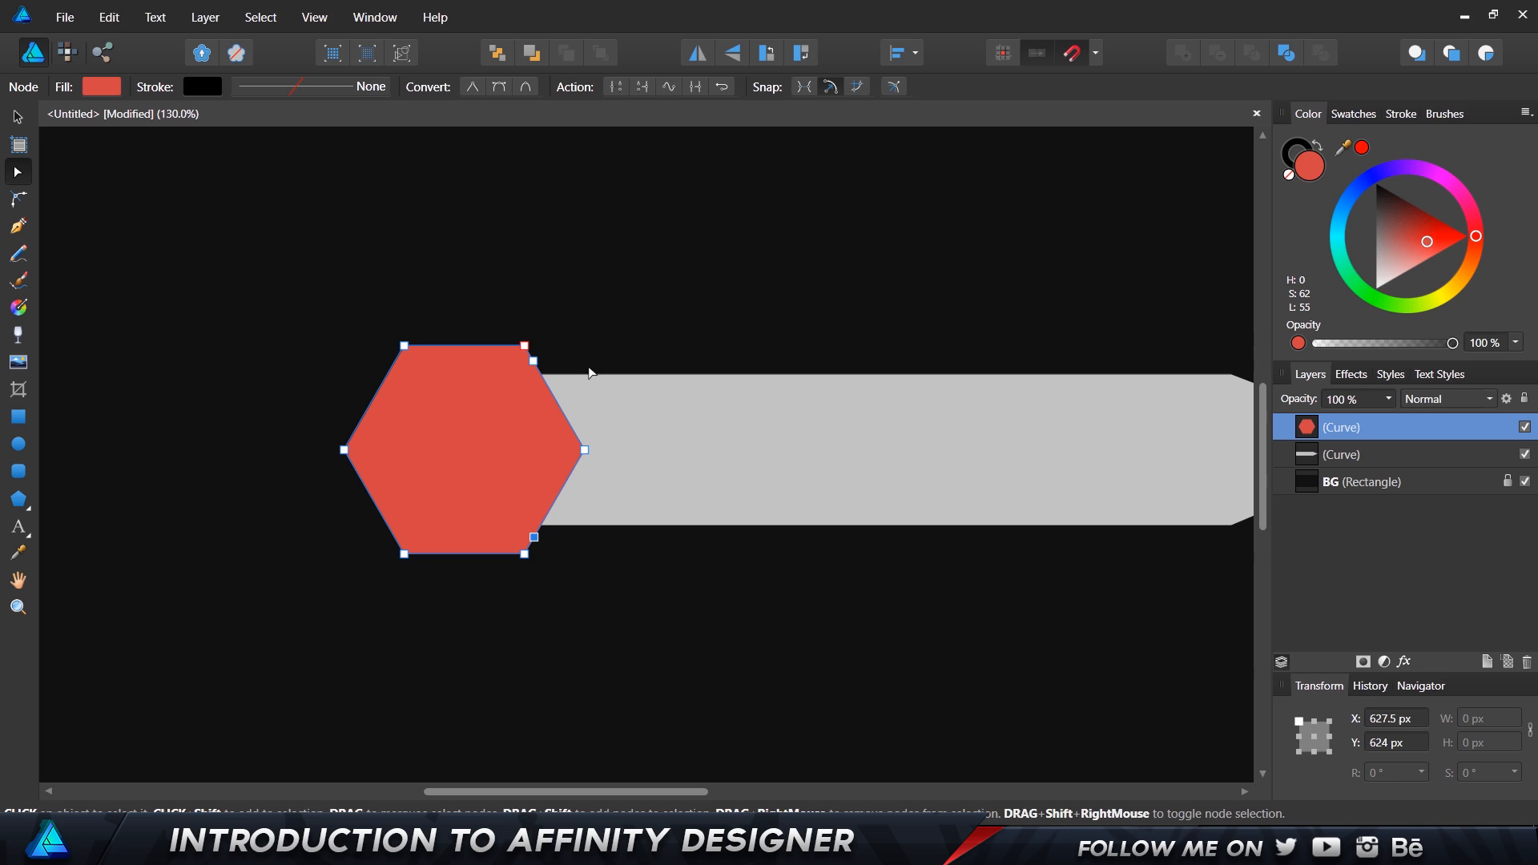
- Shift both added nodes 20 px left to notch the hexagon, and move the shape slightly right over the gray bar
click(533, 361)
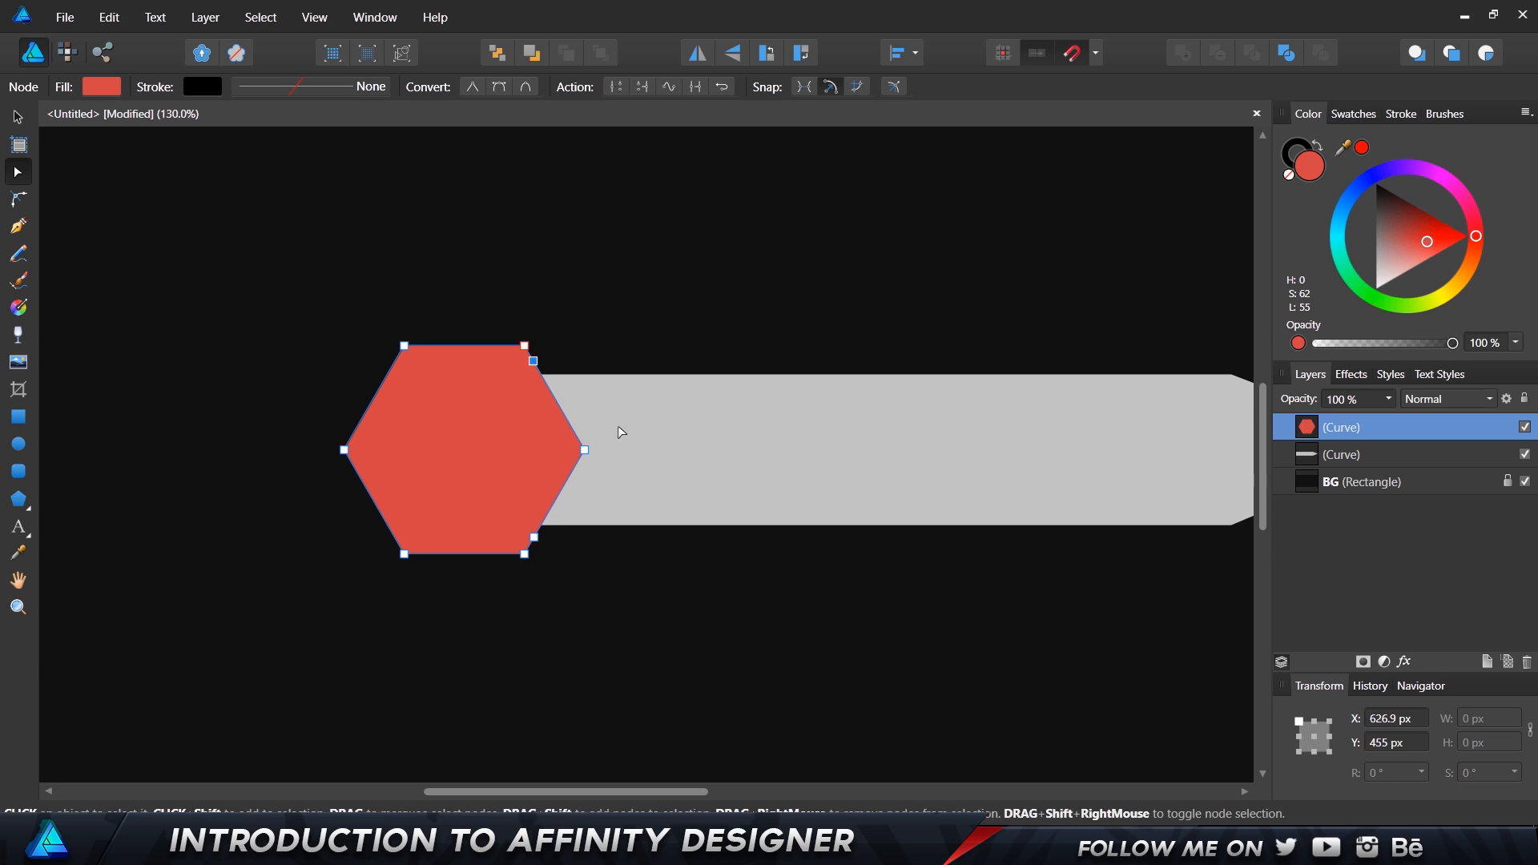
shift+click(535, 538)
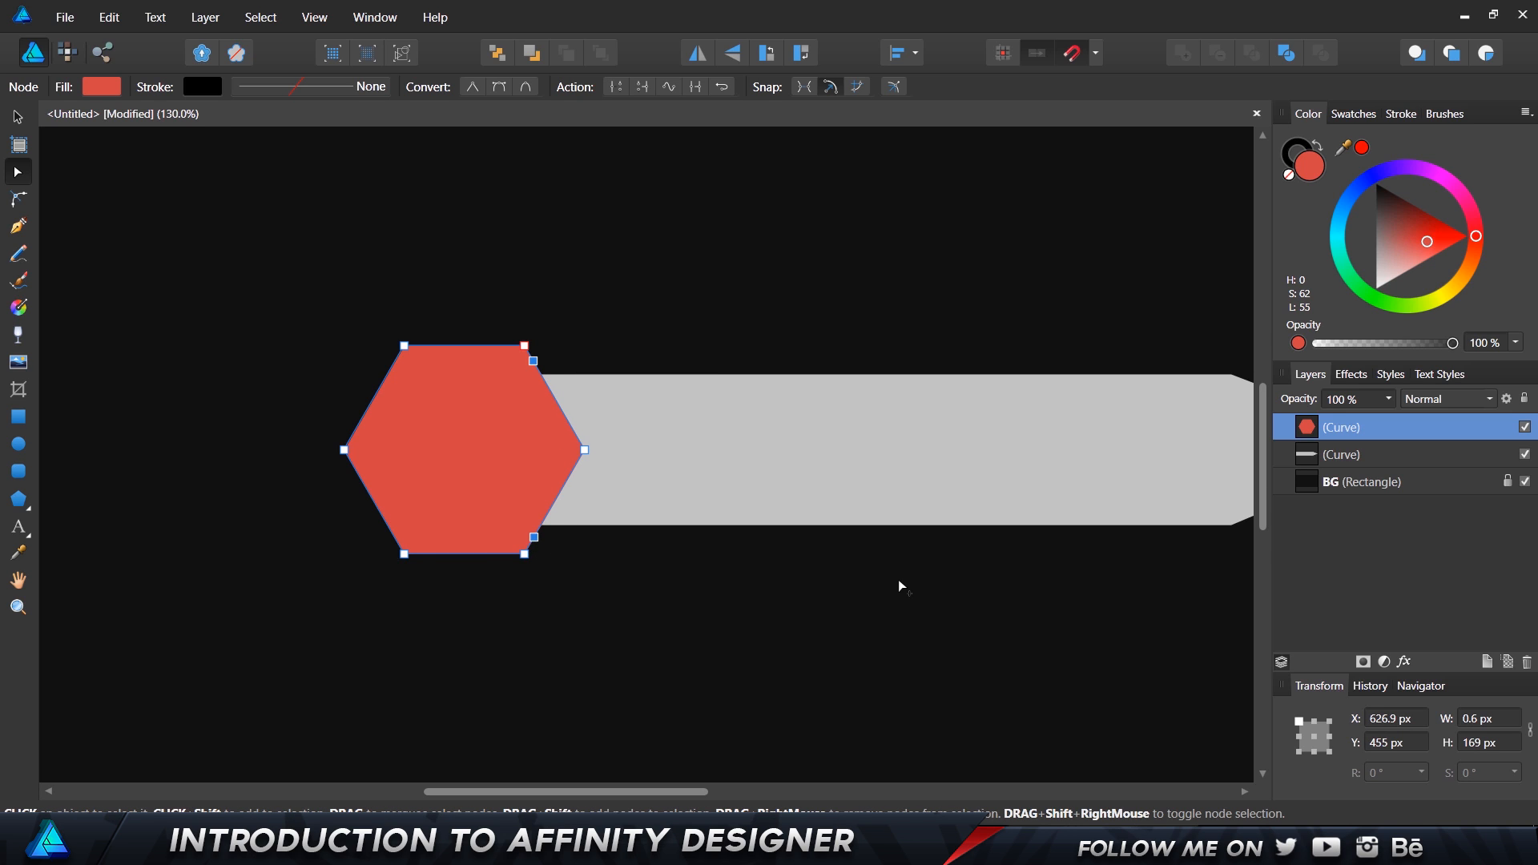
key(shift+Left)
key(shift+Left)
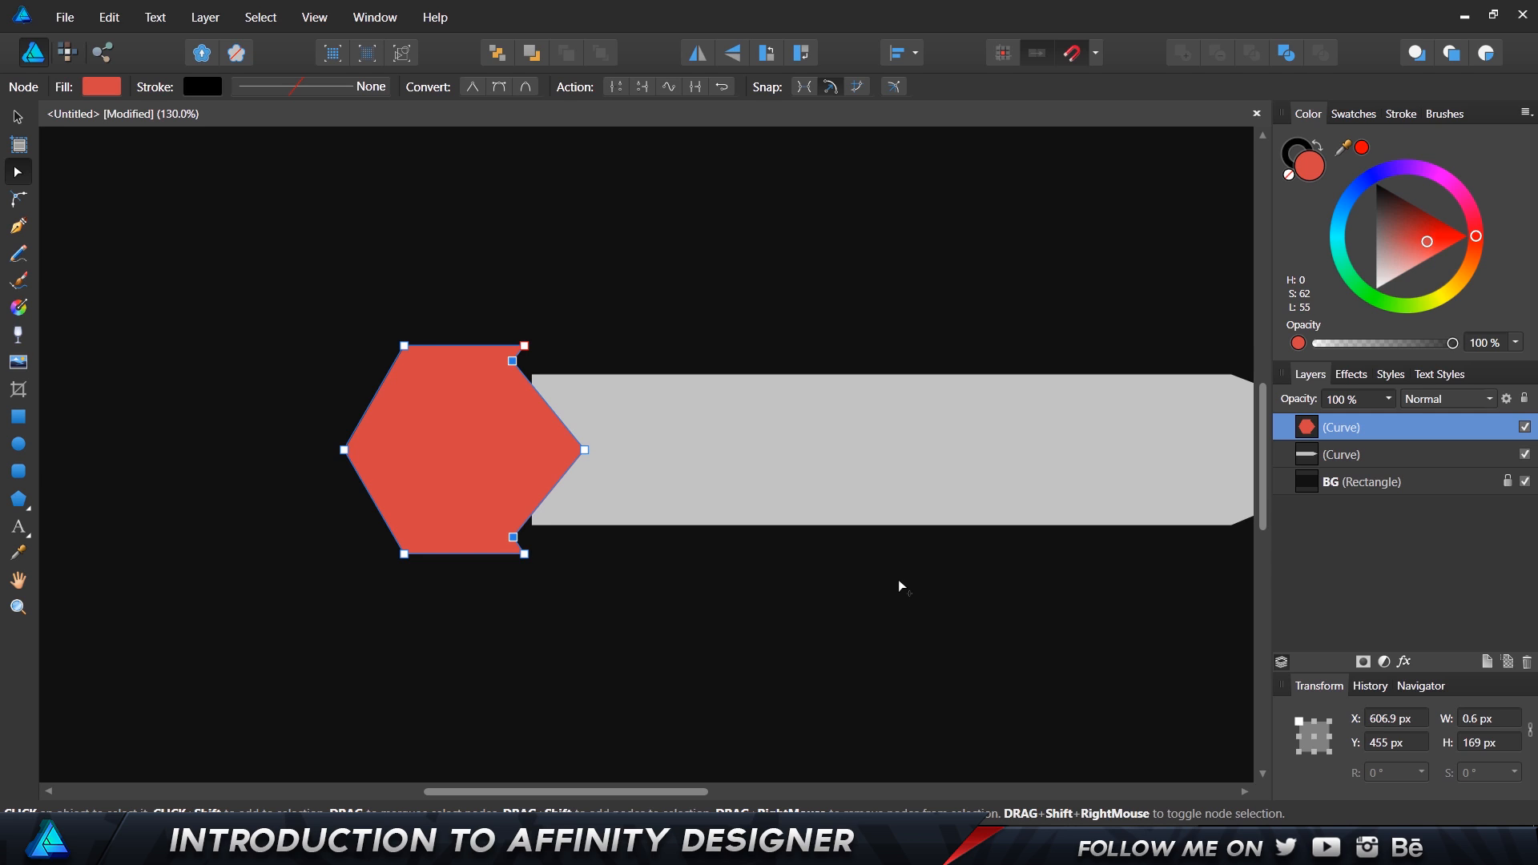
click(17, 117)
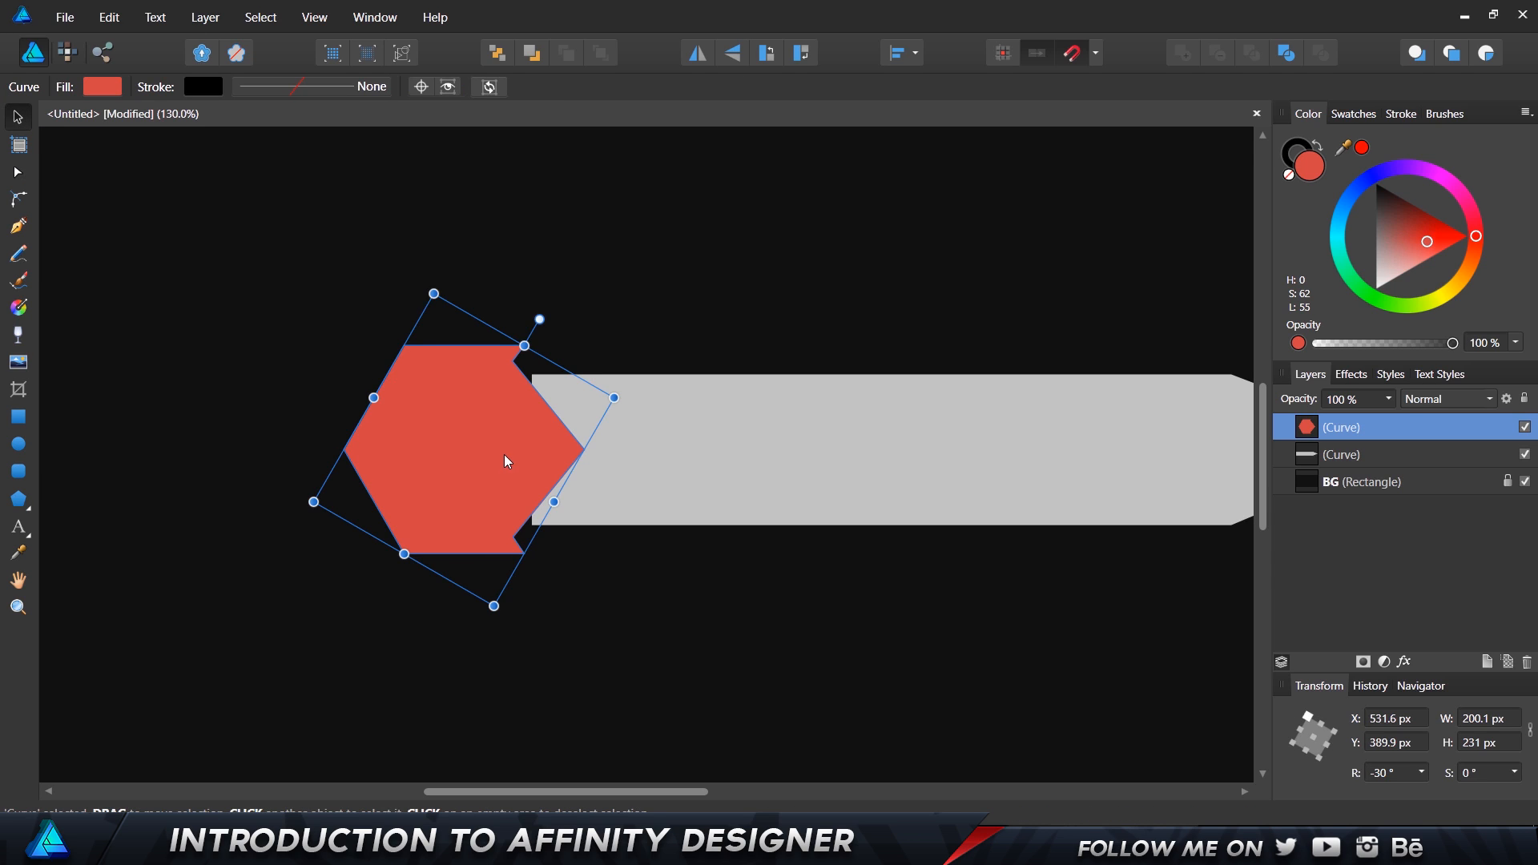
drag(503, 454, 524, 455)
click(715, 553)
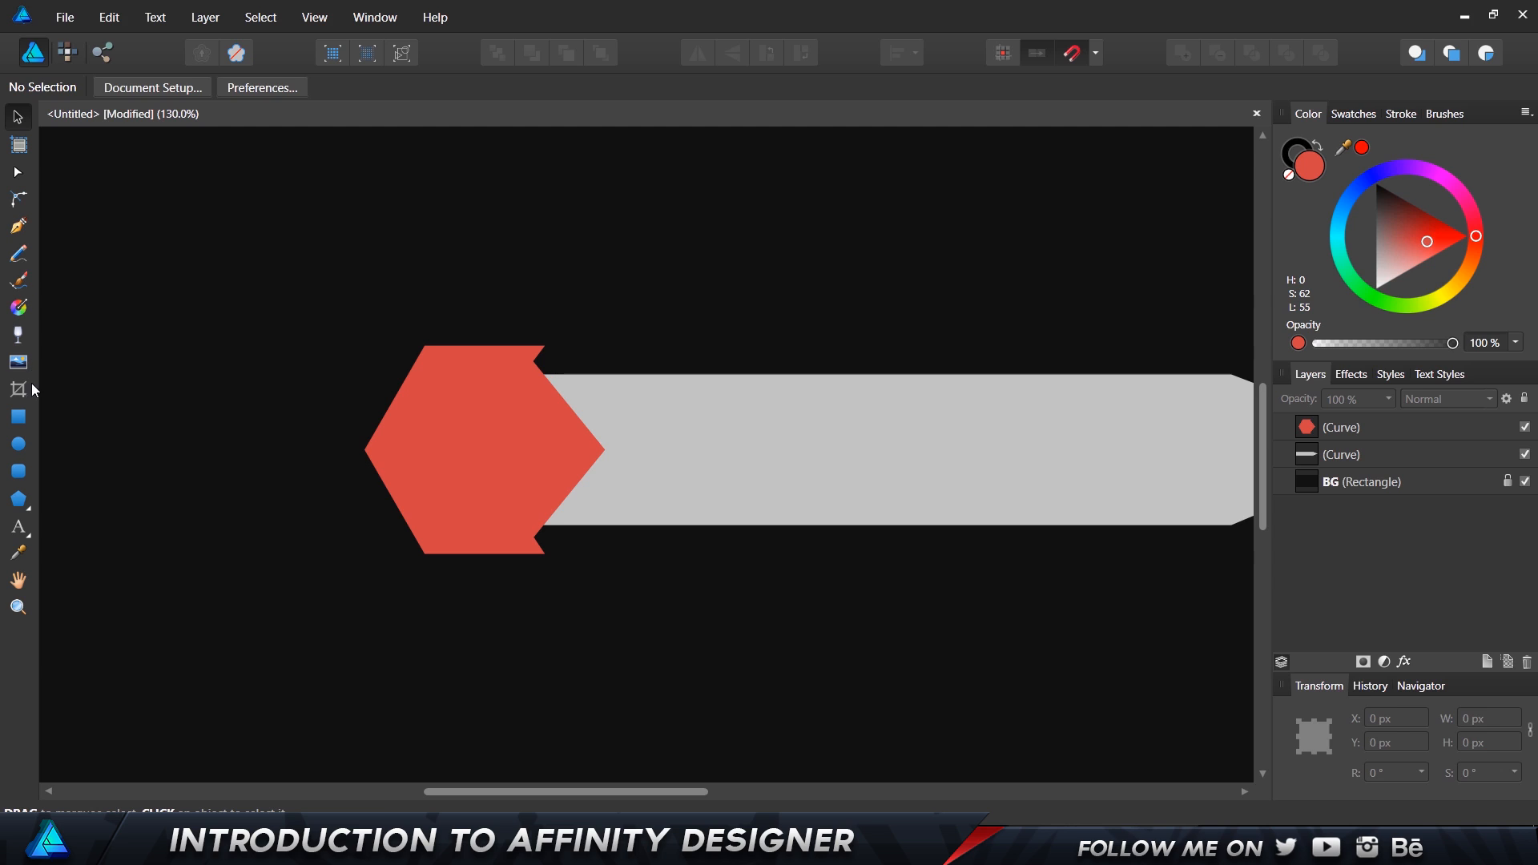
- Draw a rectangle about 373 × 54 px across the hexagon and center it vertically on the page
click(29, 418)
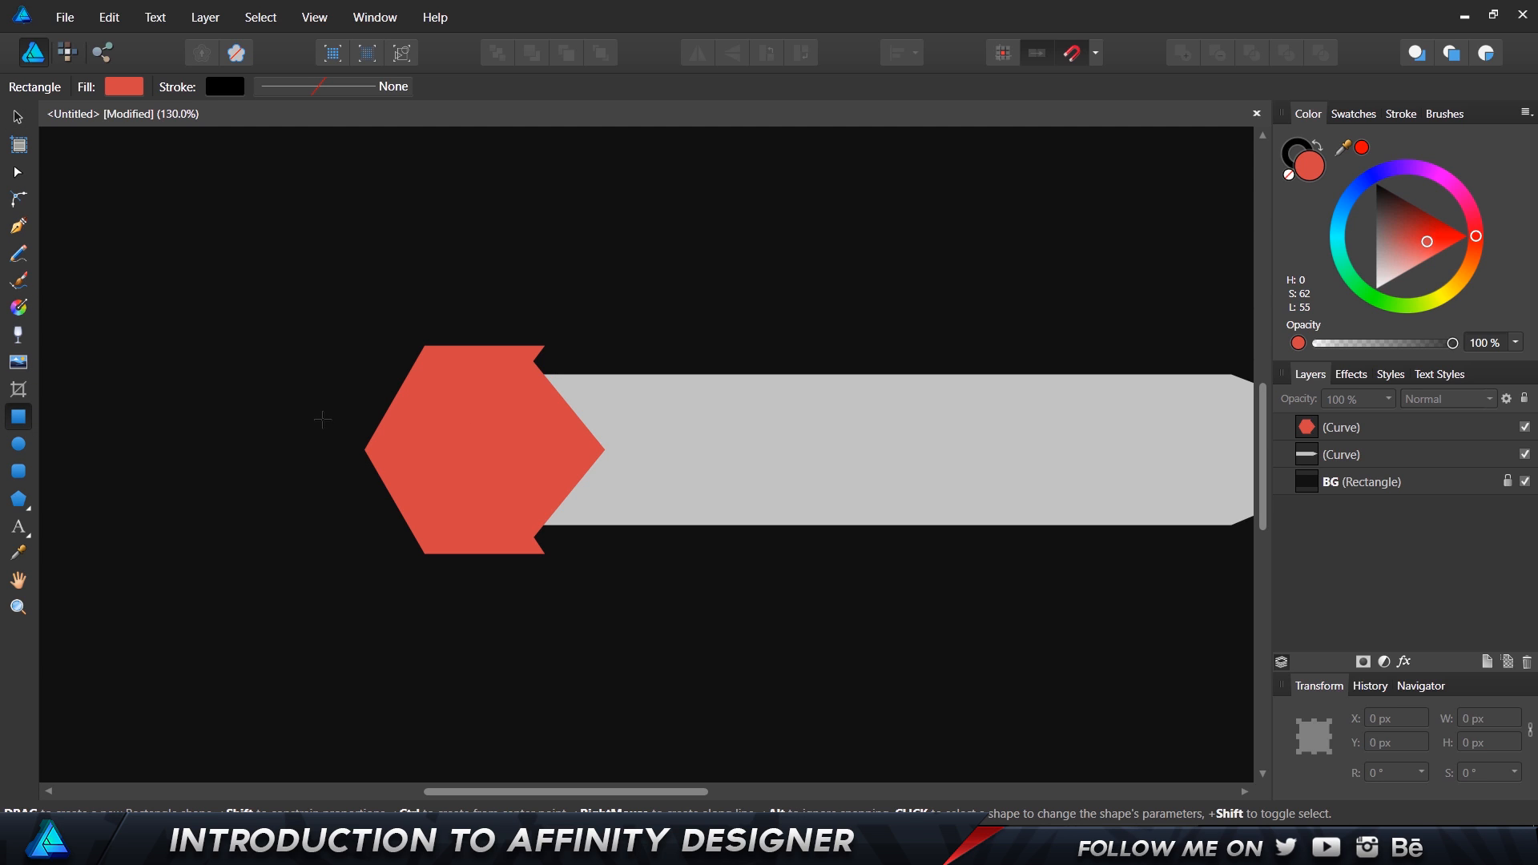
drag(286, 411, 677, 471)
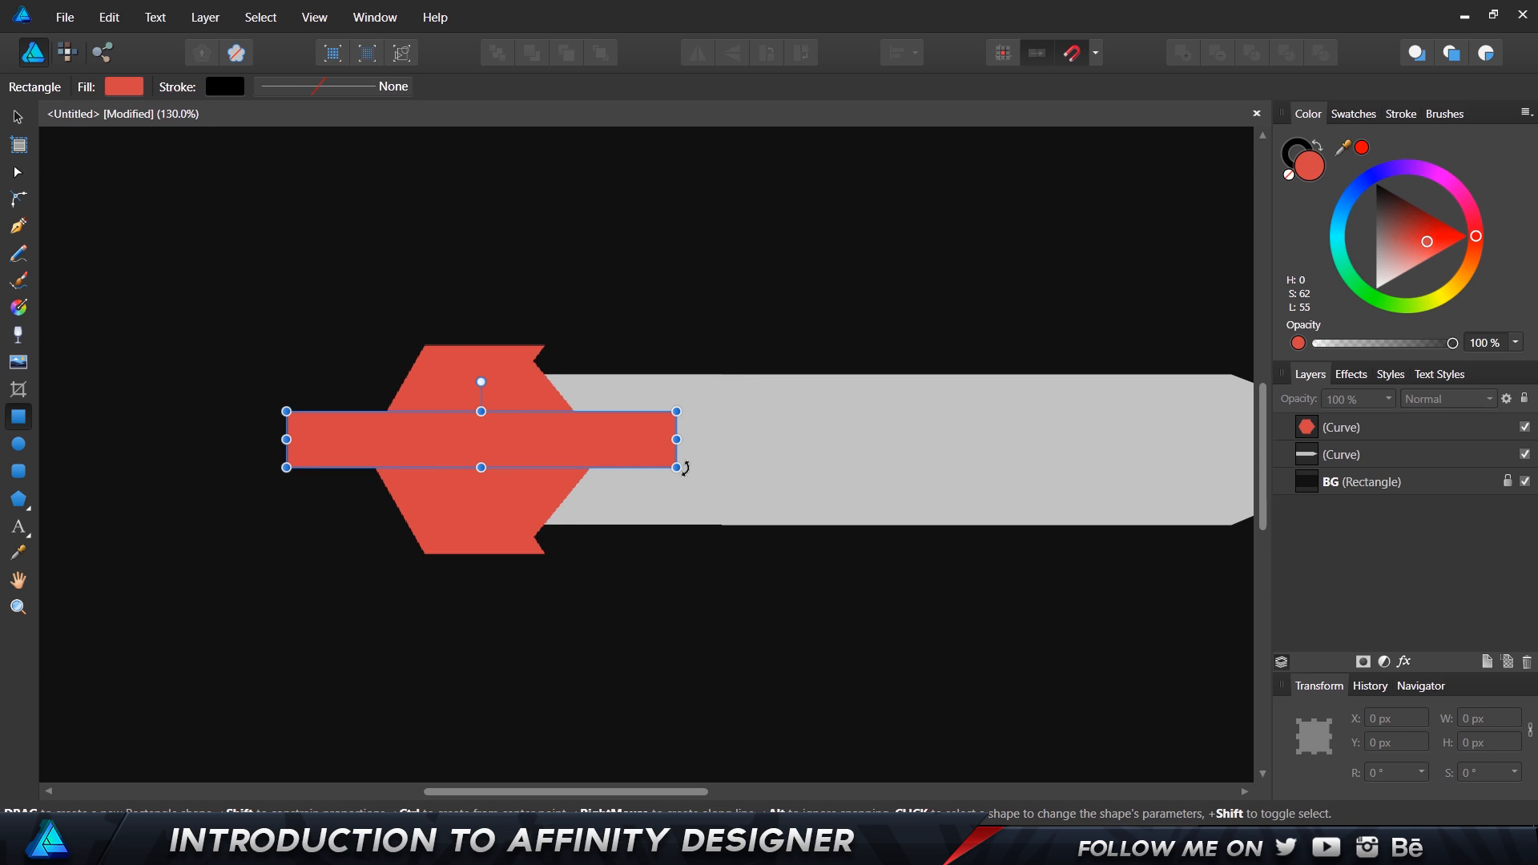
click(903, 54)
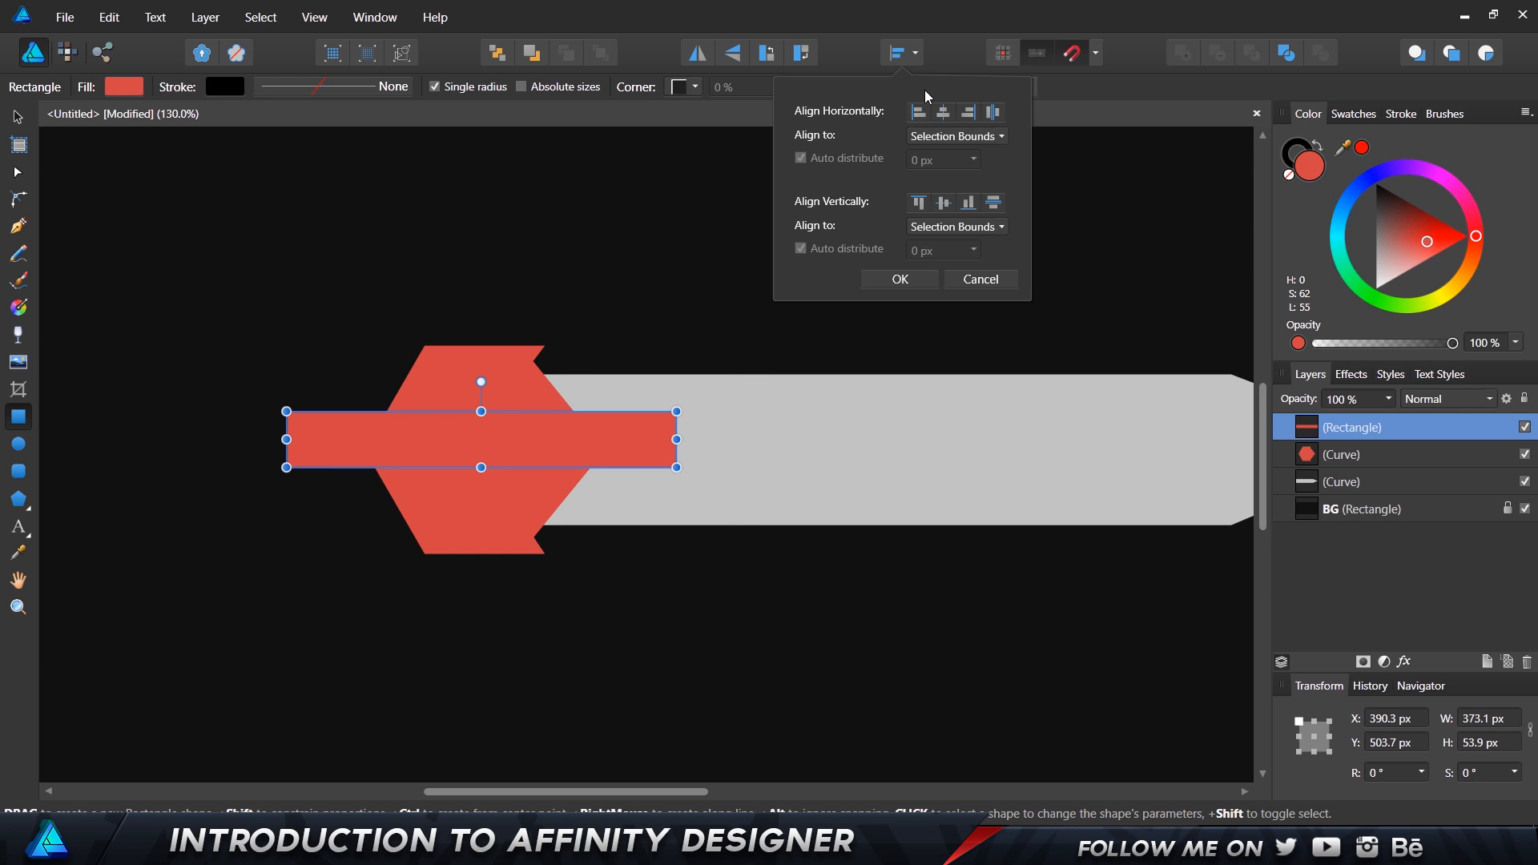
click(944, 204)
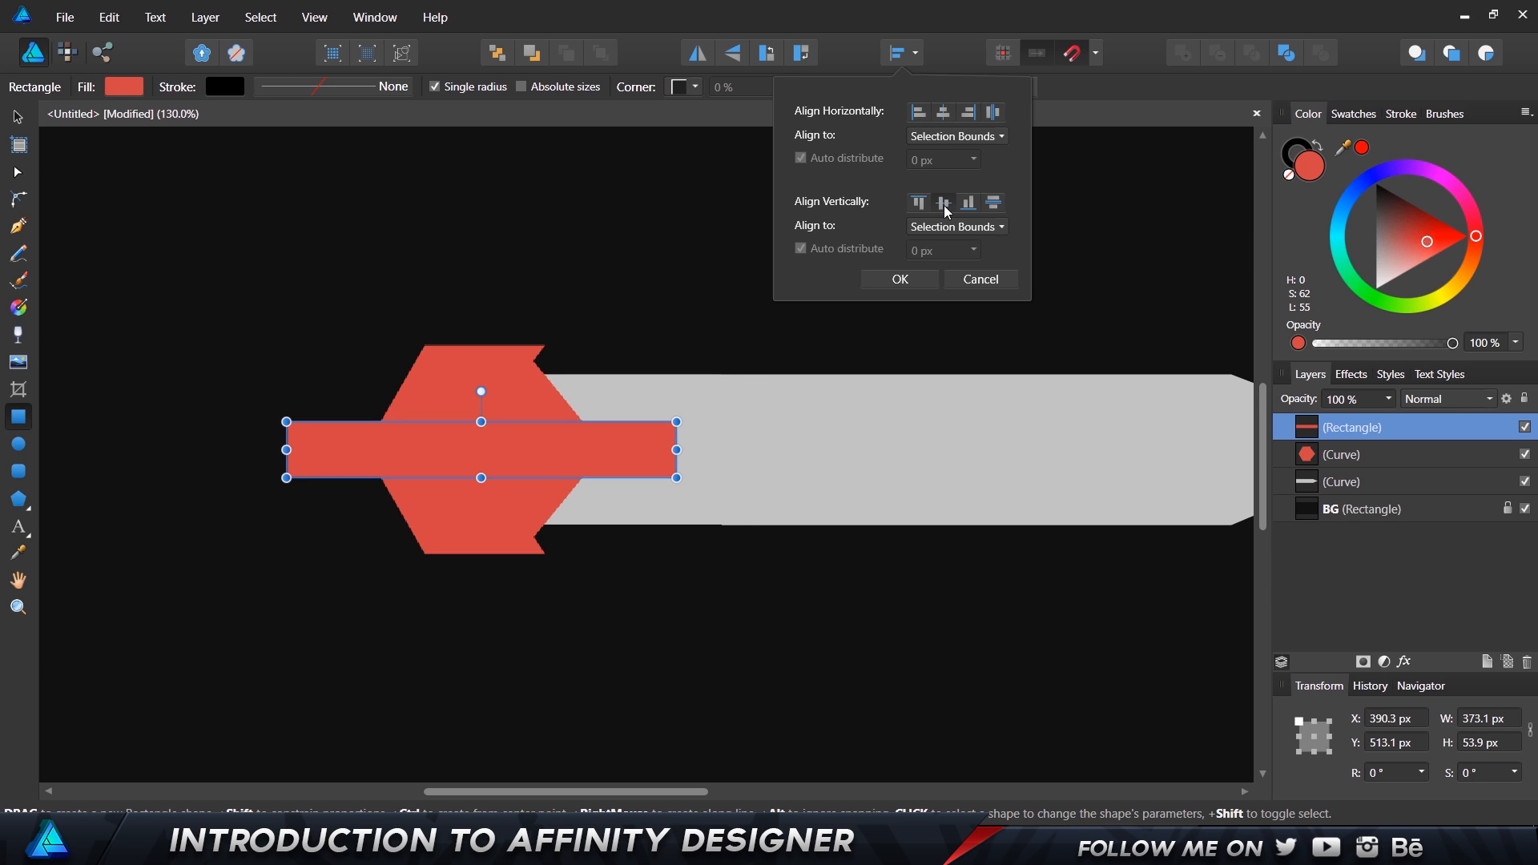
click(915, 282)
- Fill the new rectangle with blue #220BD1 and clear the selection
double_click(1313, 164)
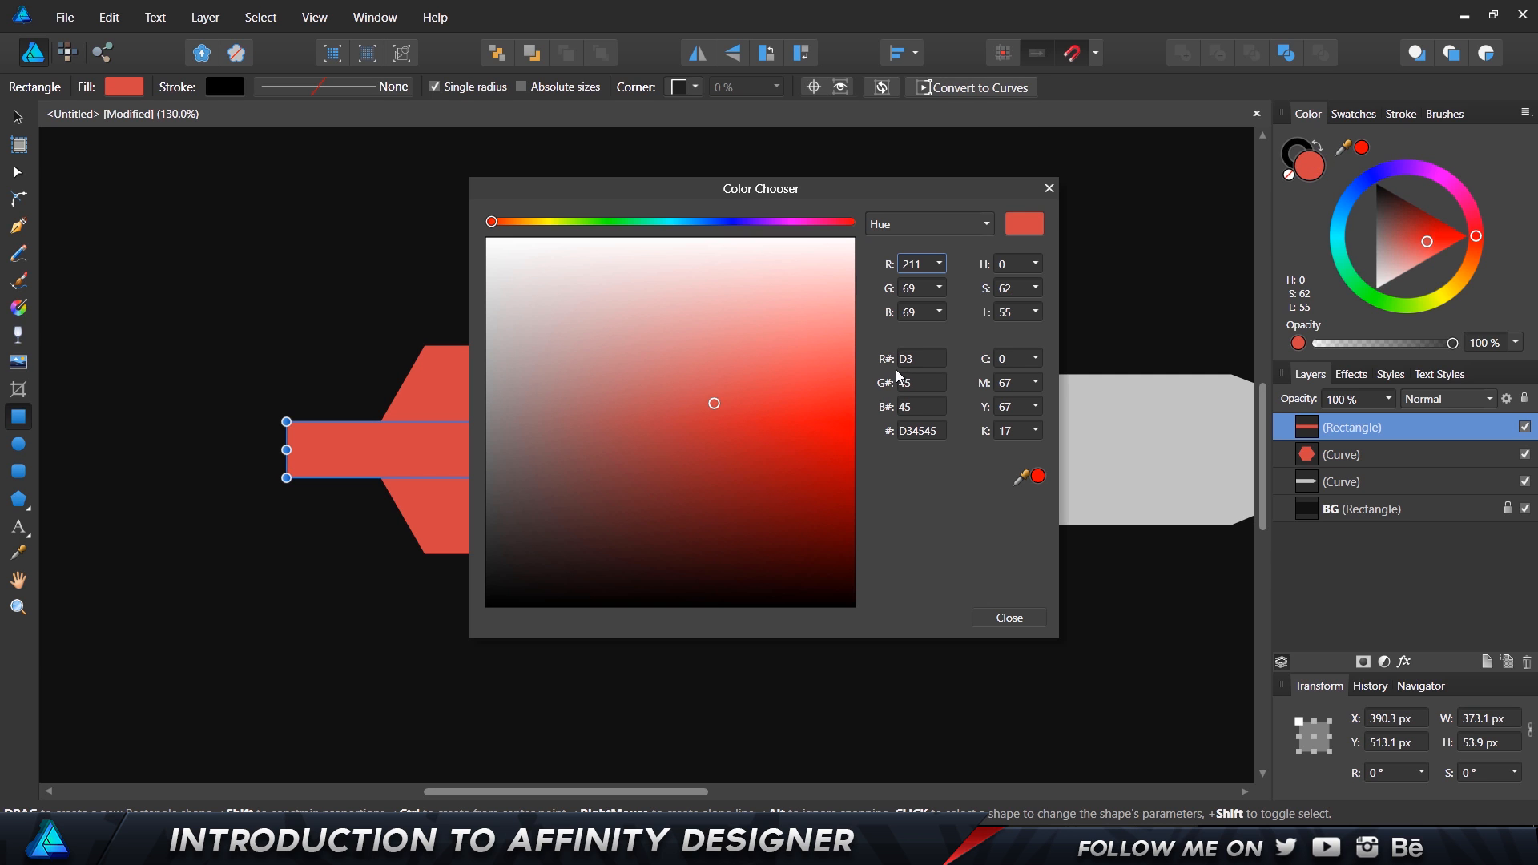
click(749, 222)
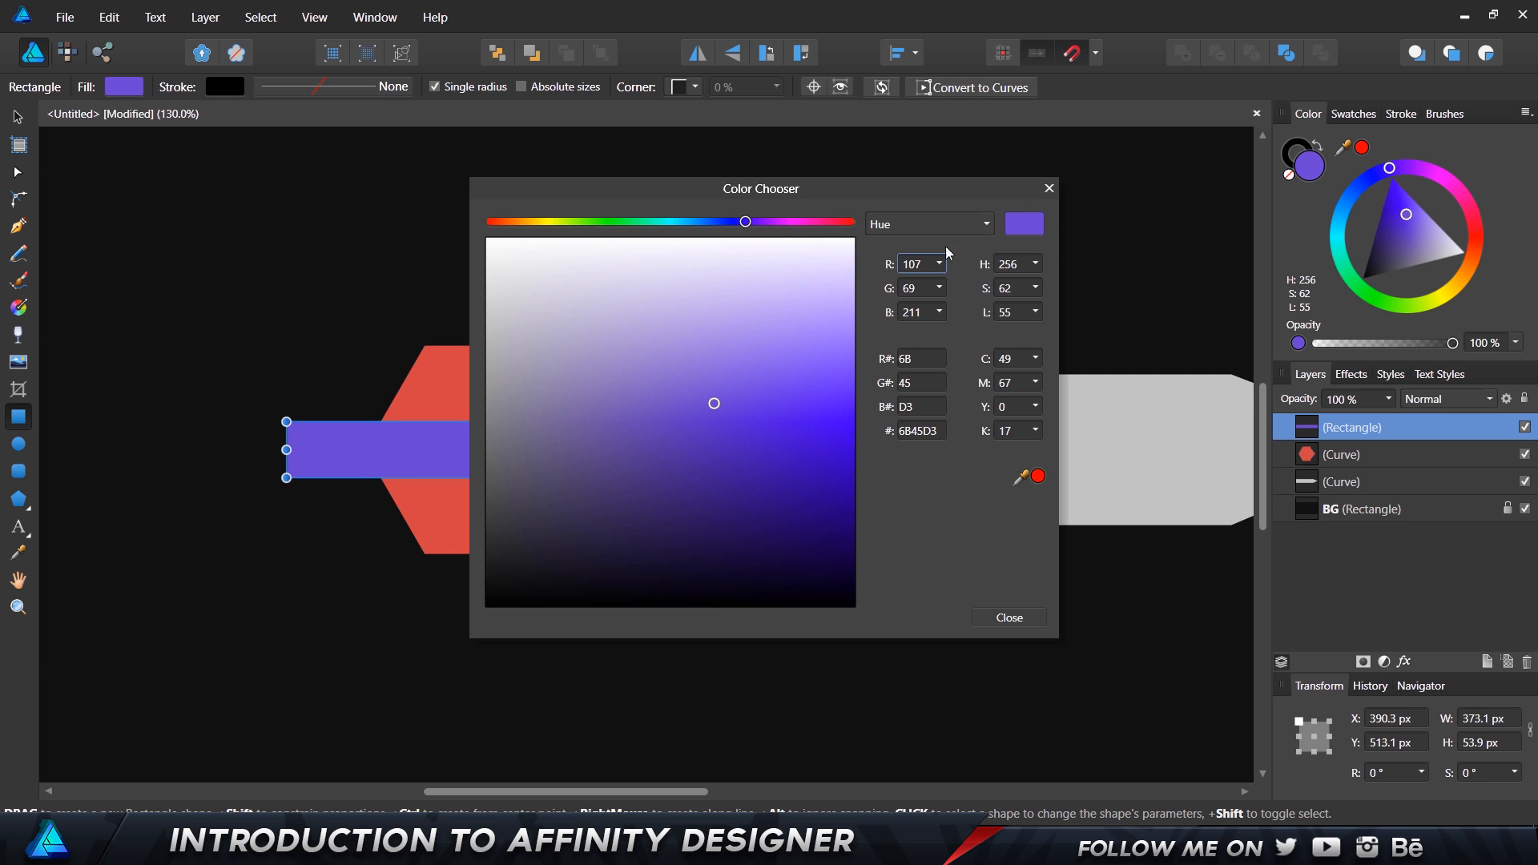
click(629, 224)
click(662, 224)
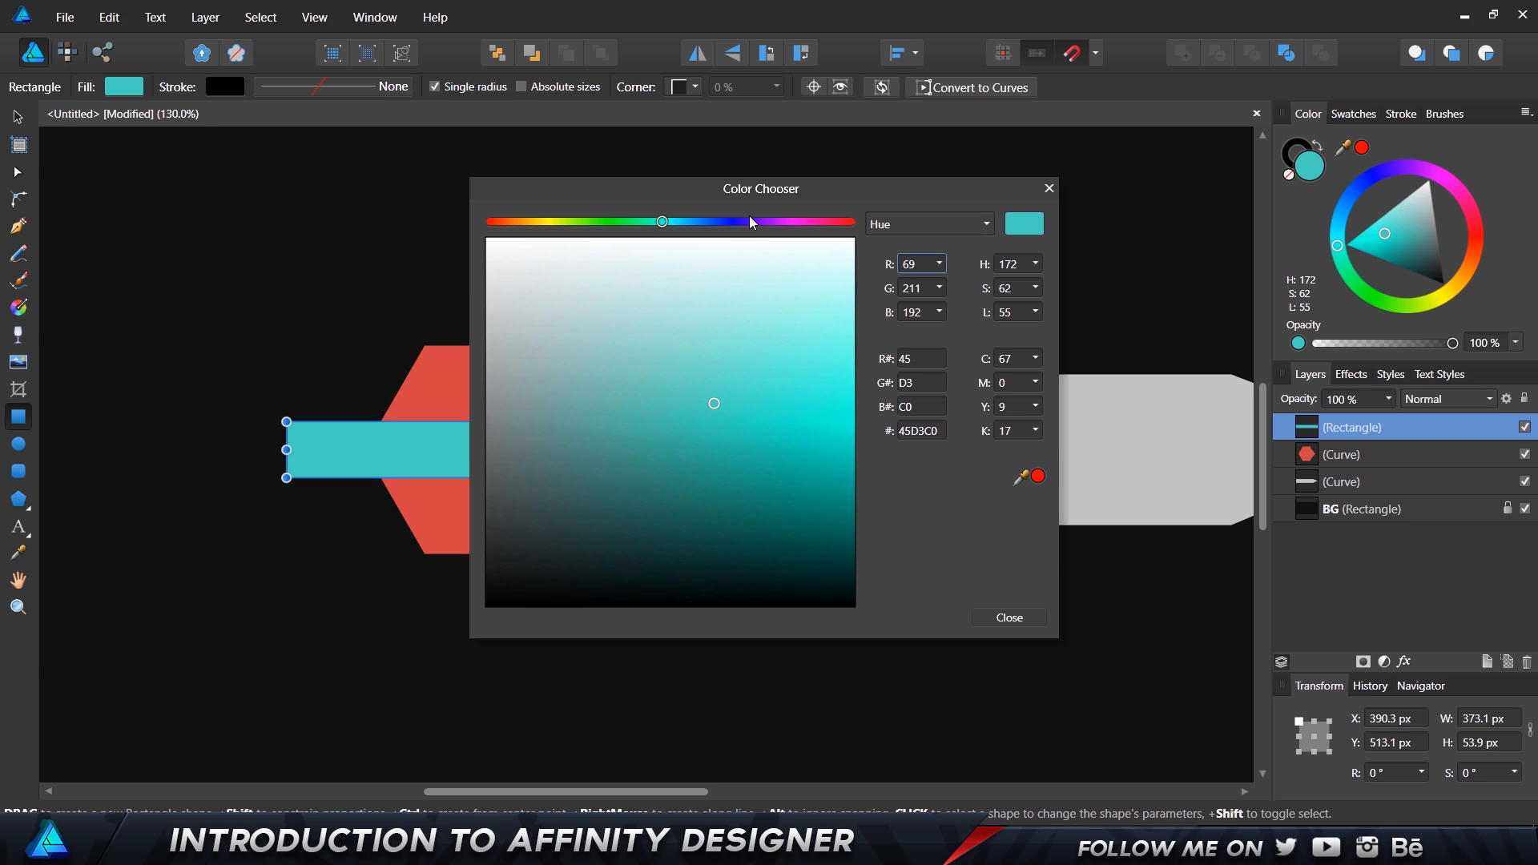
click(737, 223)
click(793, 360)
click(819, 447)
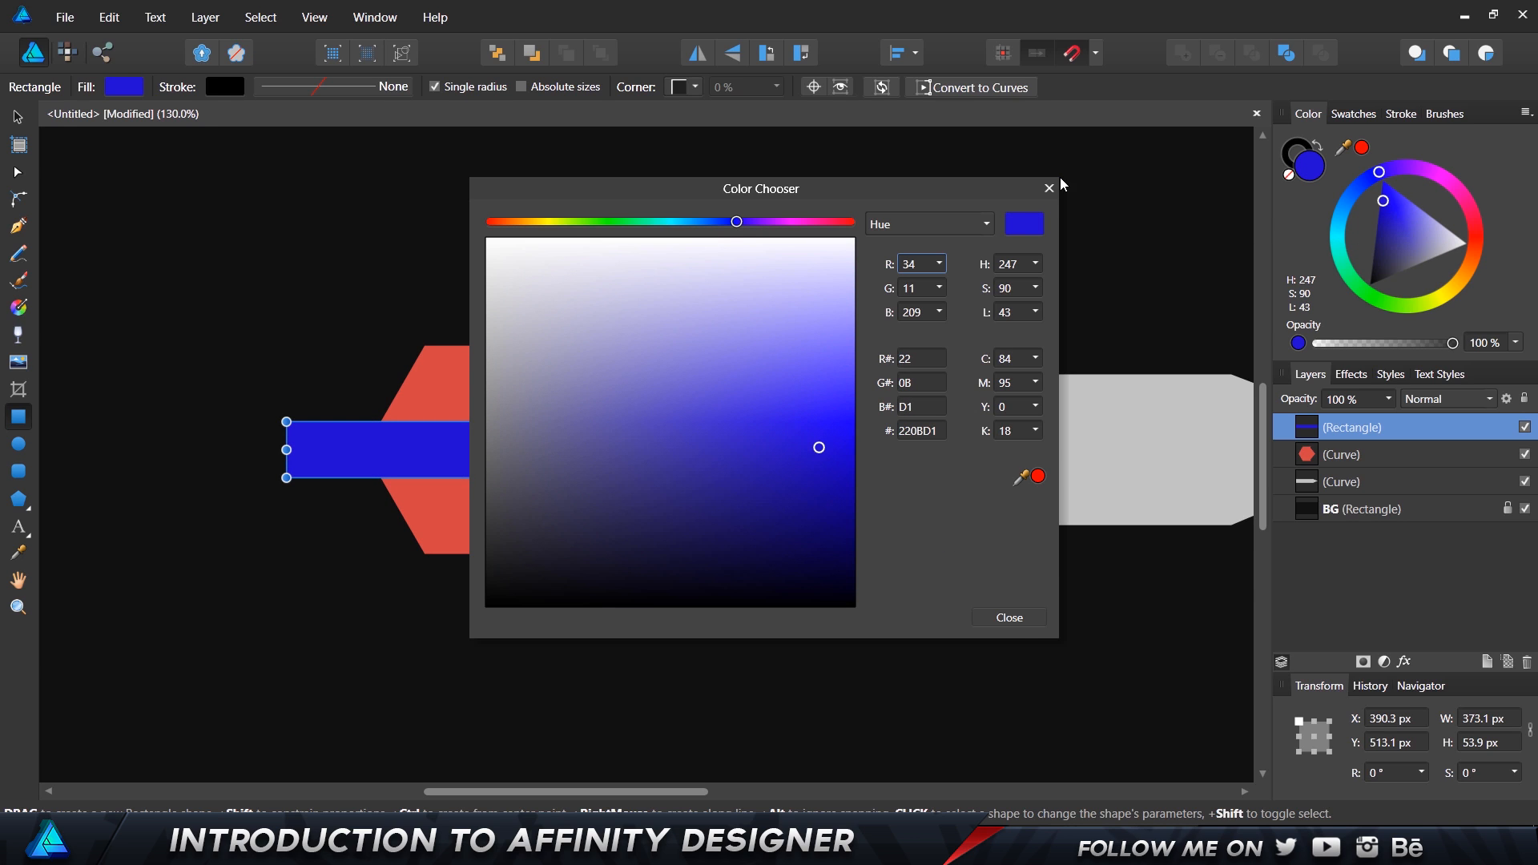
click(1011, 617)
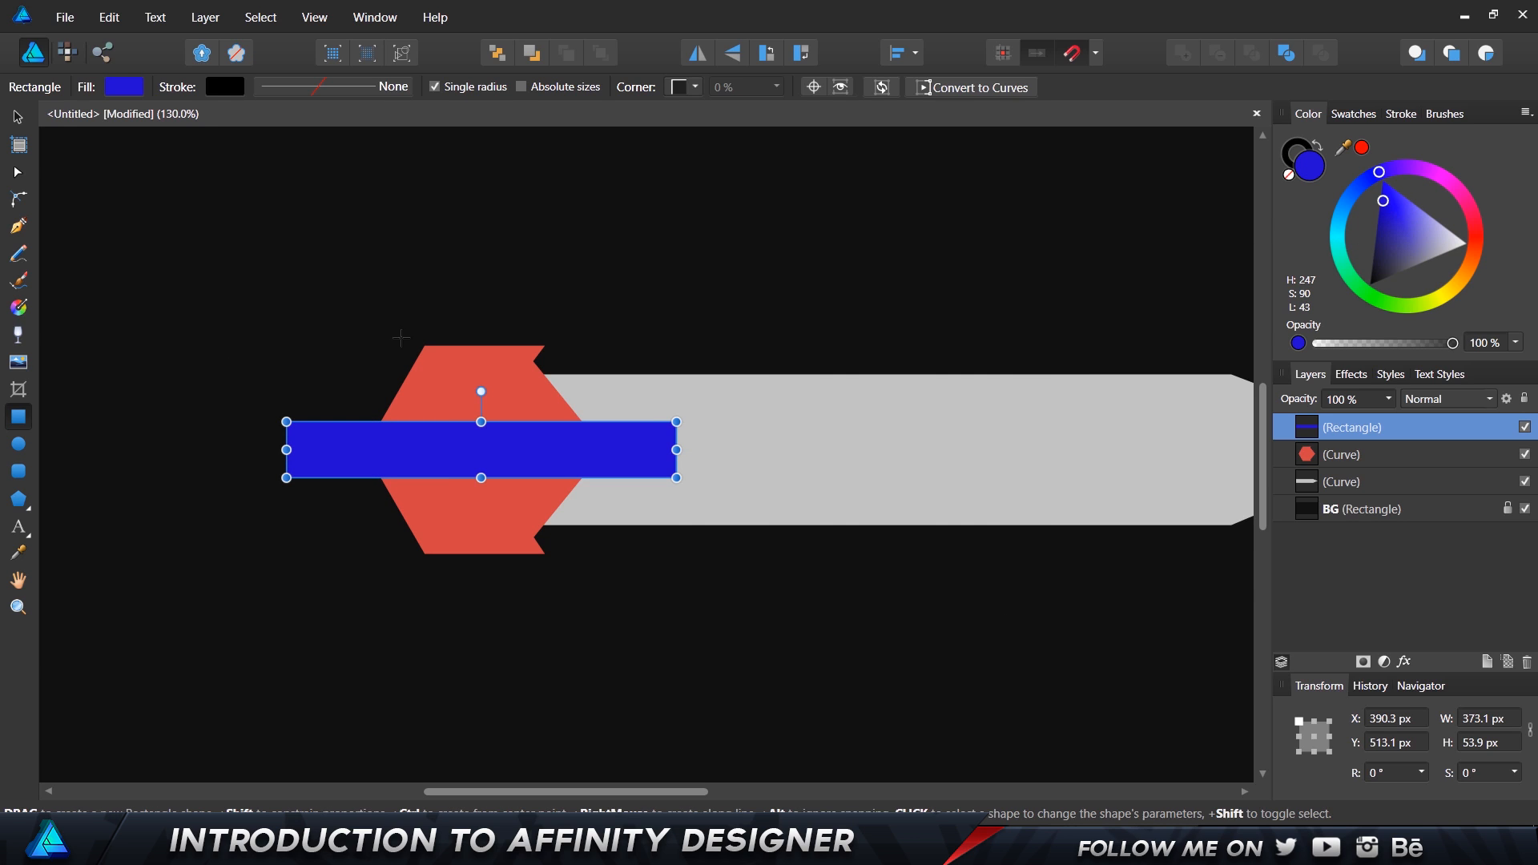
click(17, 118)
click(689, 314)
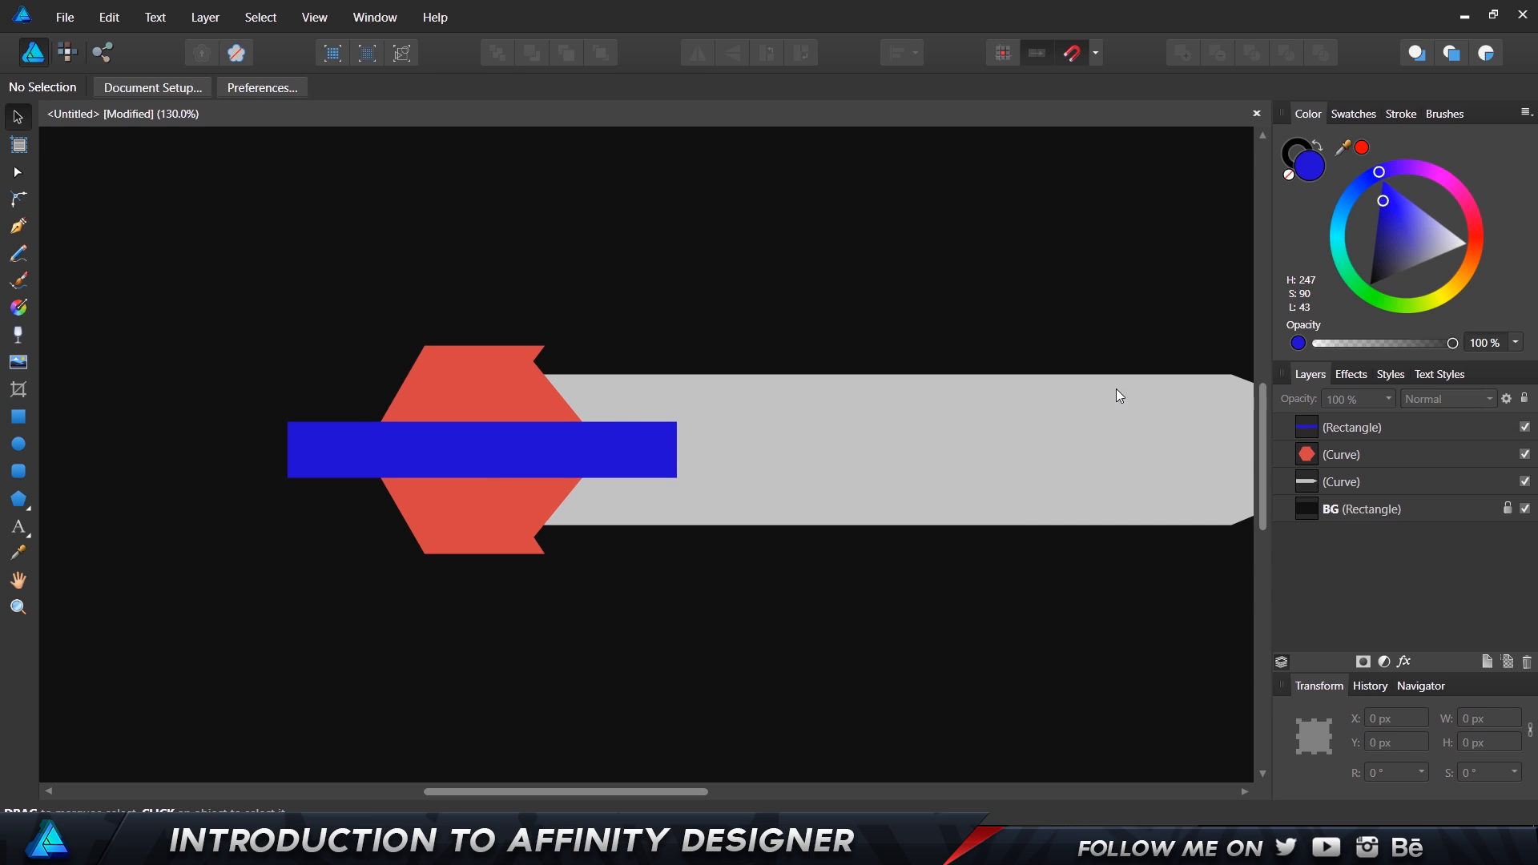
- Place the blue rectangle behind the gray bar, reduce its height to about 43 px and shift it left to about X 322 px
click(582, 447)
drag(1378, 427, 1388, 502)
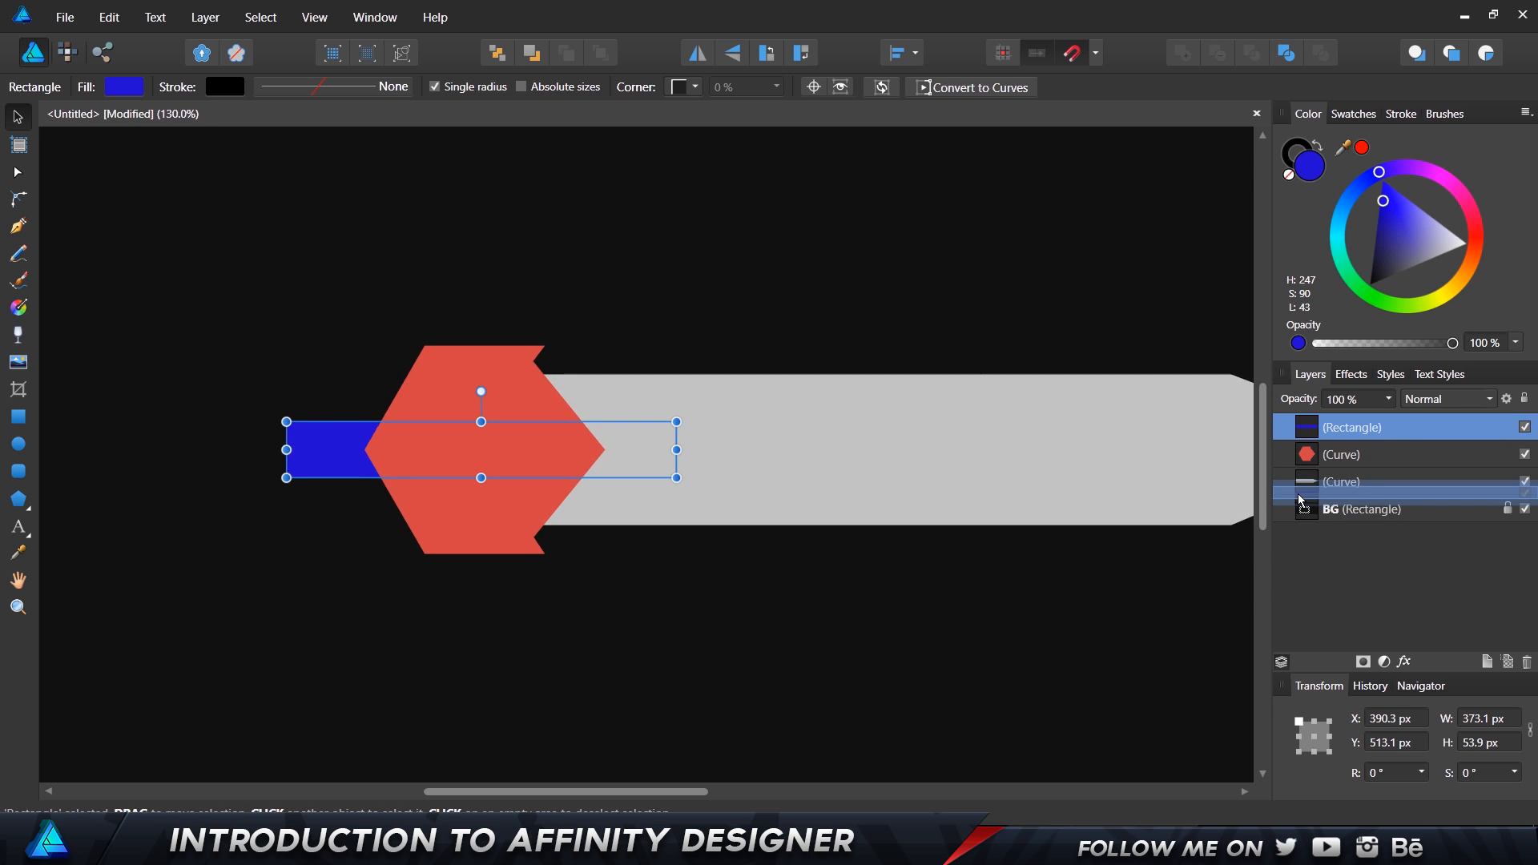
drag(553, 471, 483, 471)
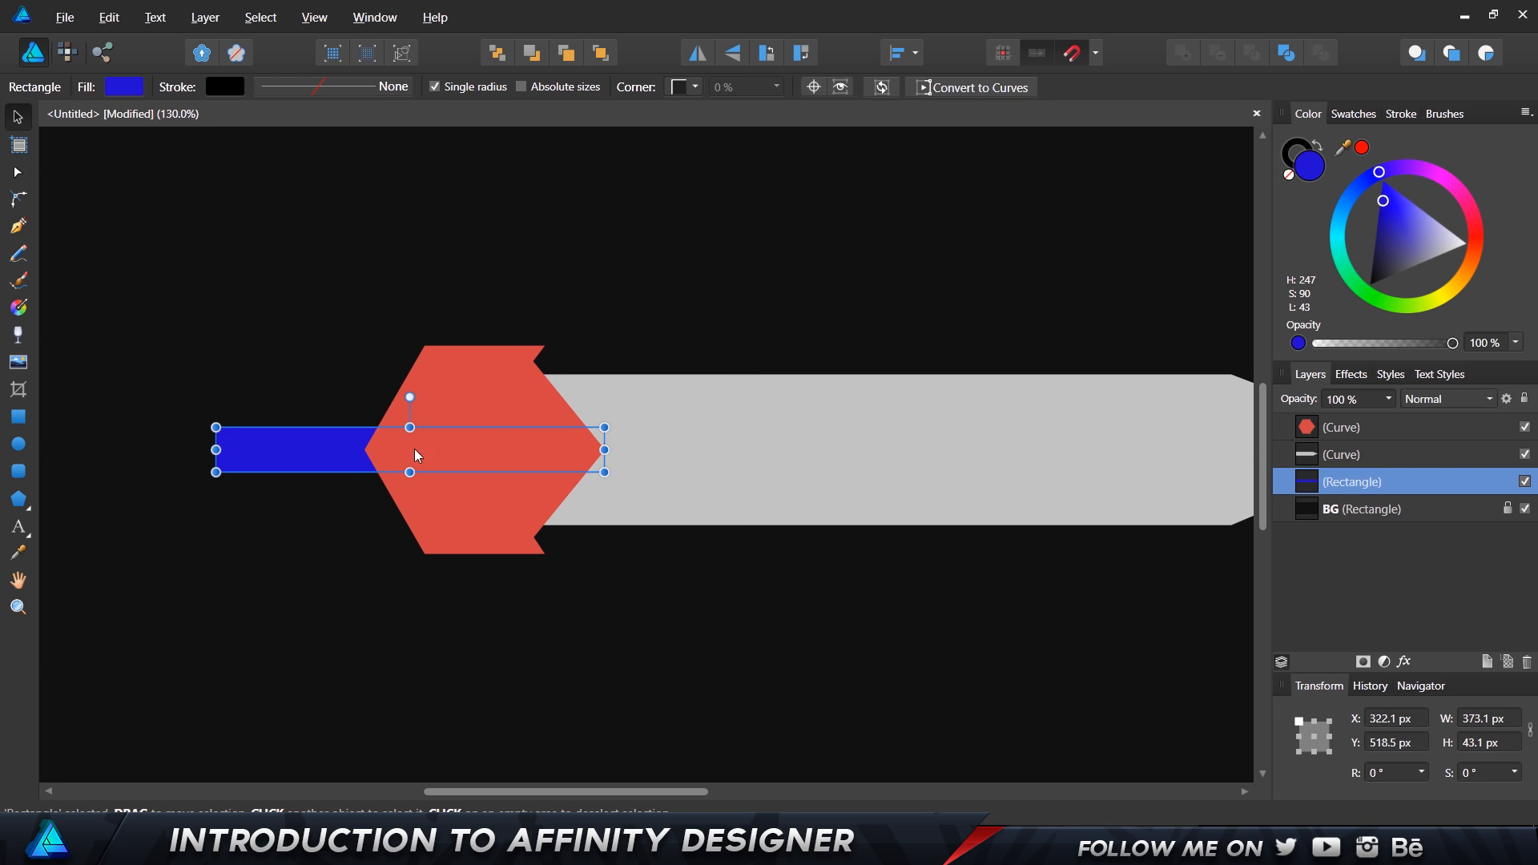
- Draw a magenta rectangle about 79 × 113 px, vertically centered on the blue handle's left end, and convert it to curves
key(m)
drag(162, 392, 244, 509)
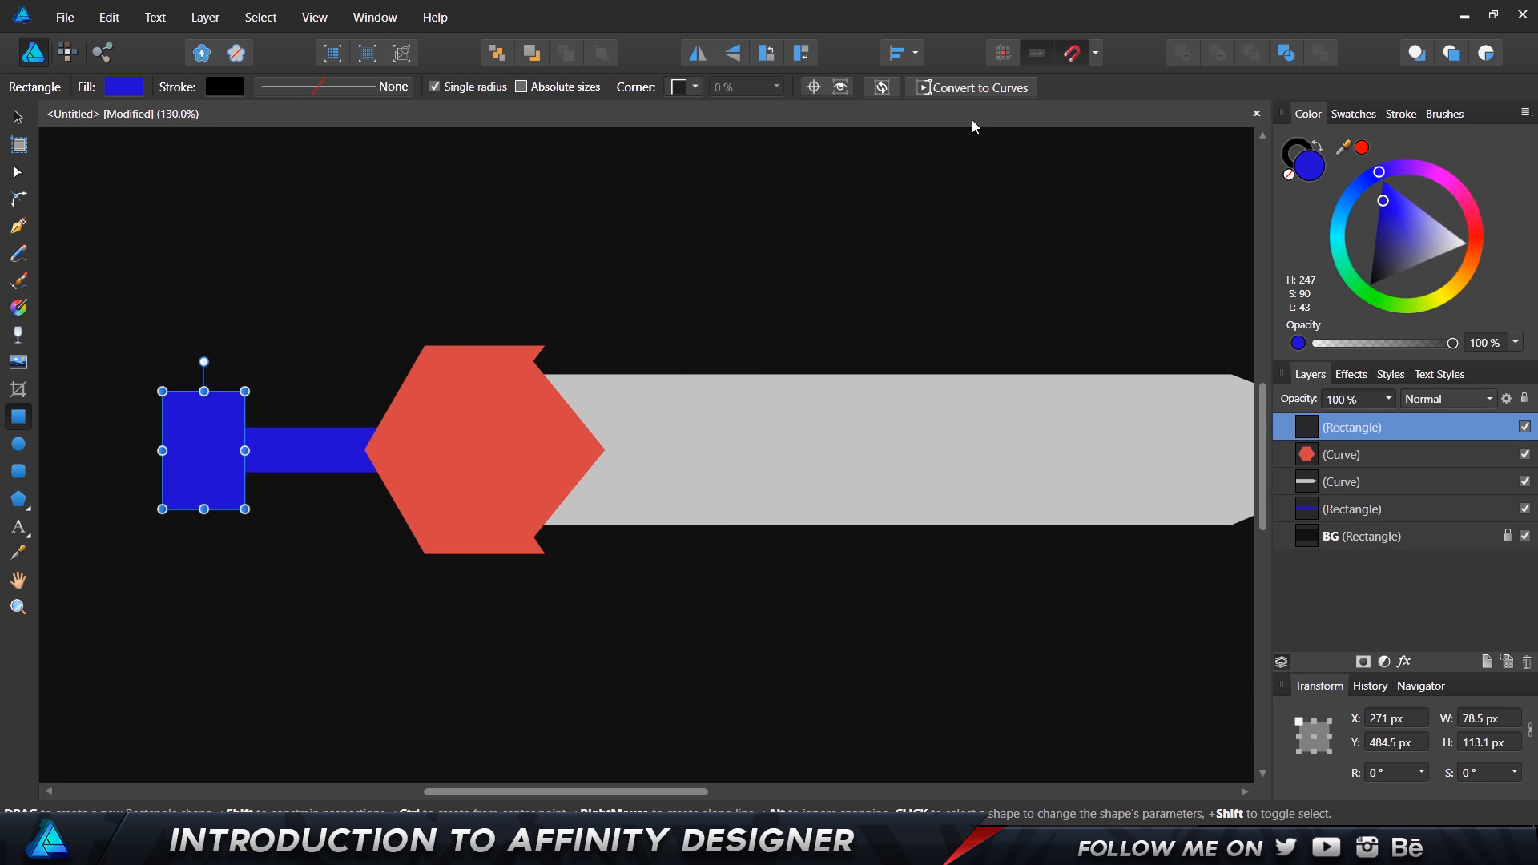
click(903, 53)
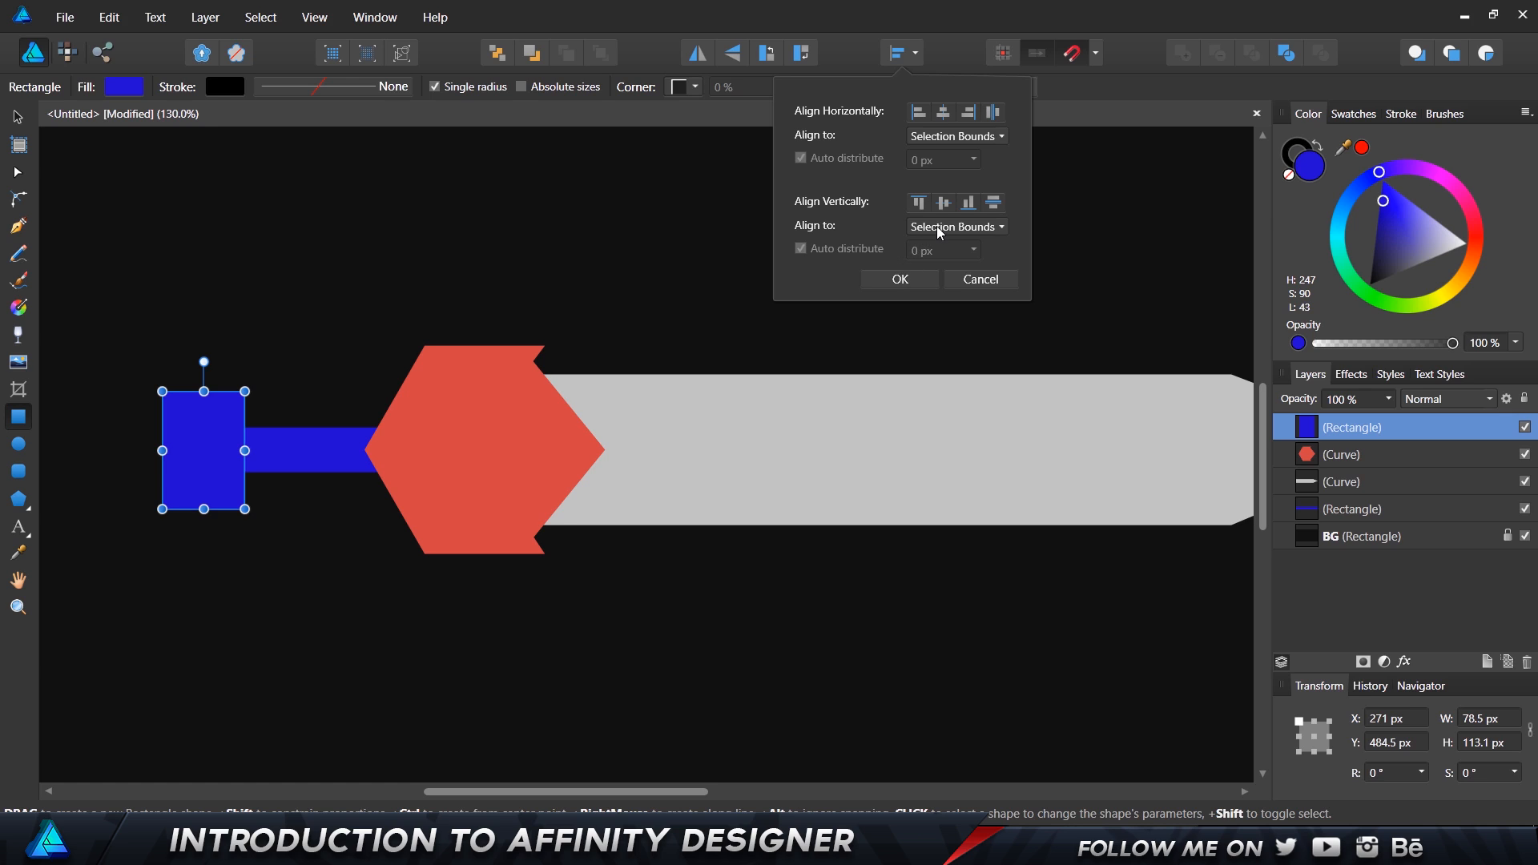
click(920, 202)
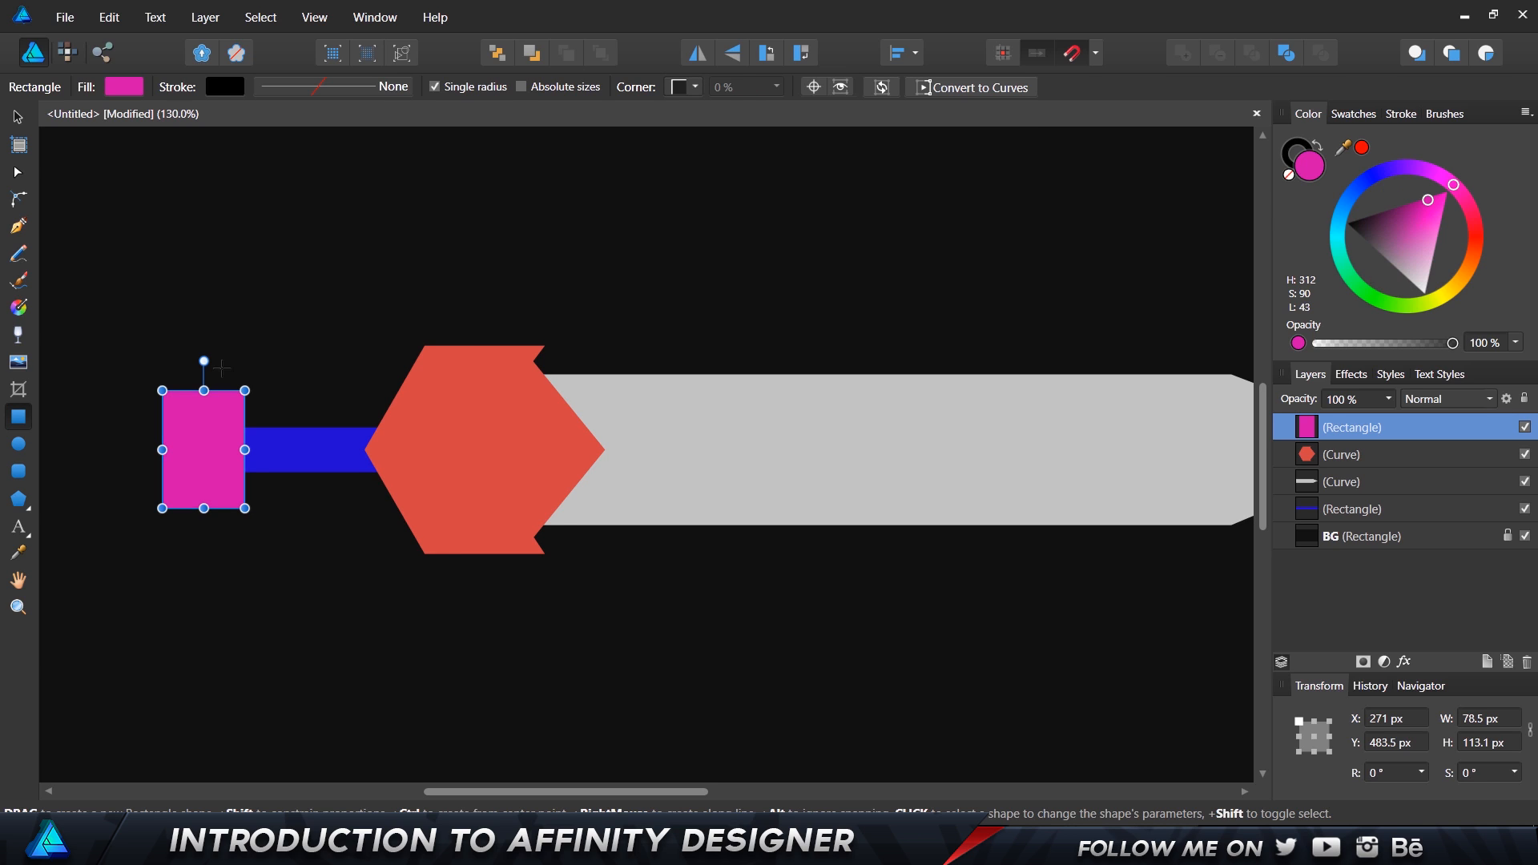
click(958, 88)
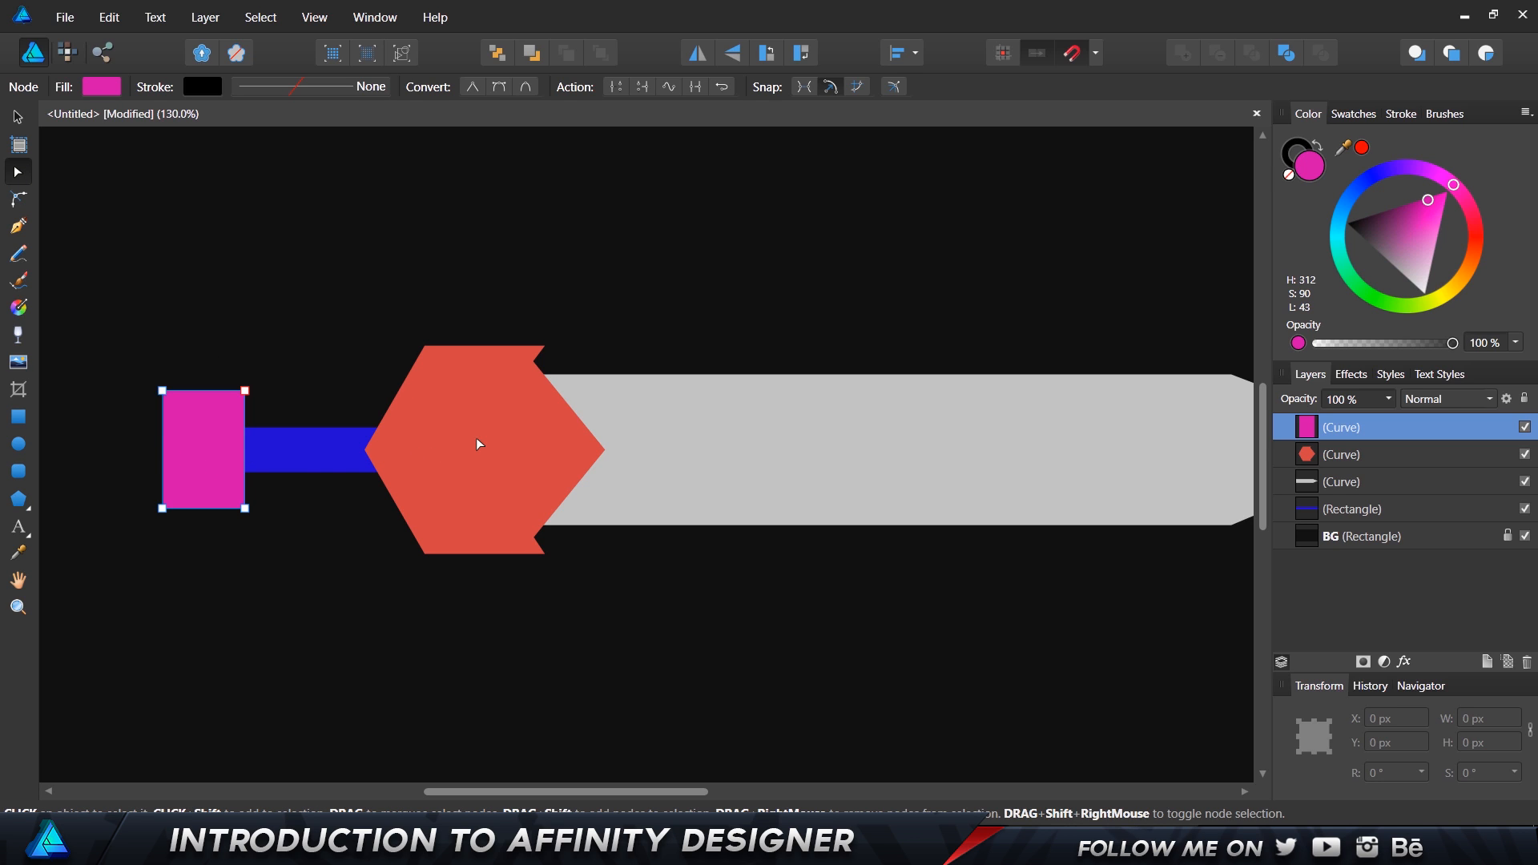
- Show the rulers and place a horizontal guide through the vertical center of the sword
key(ctrl+0)
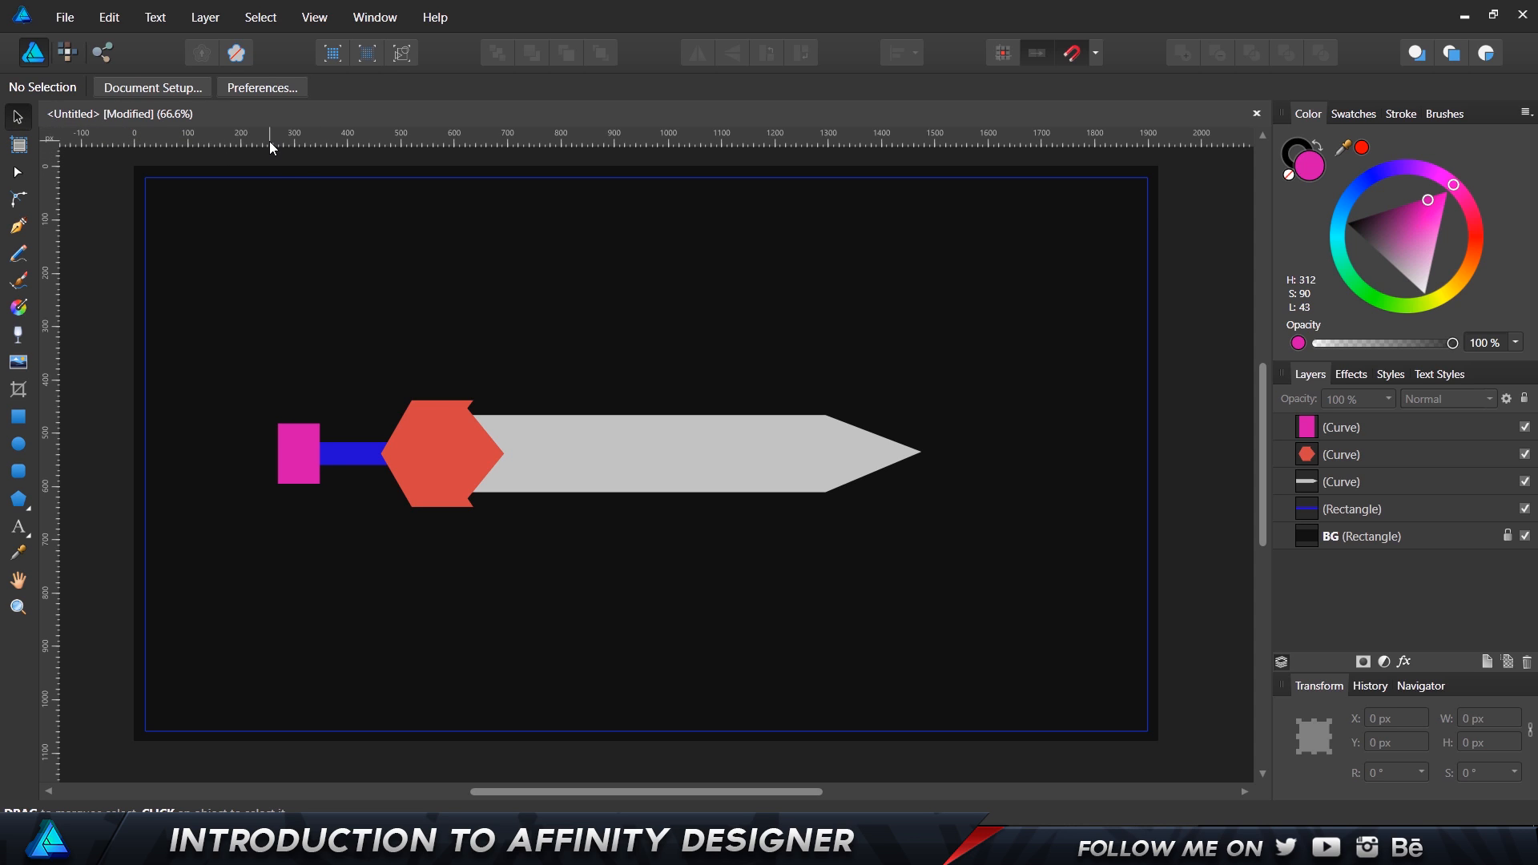
drag(269, 141, 260, 452)
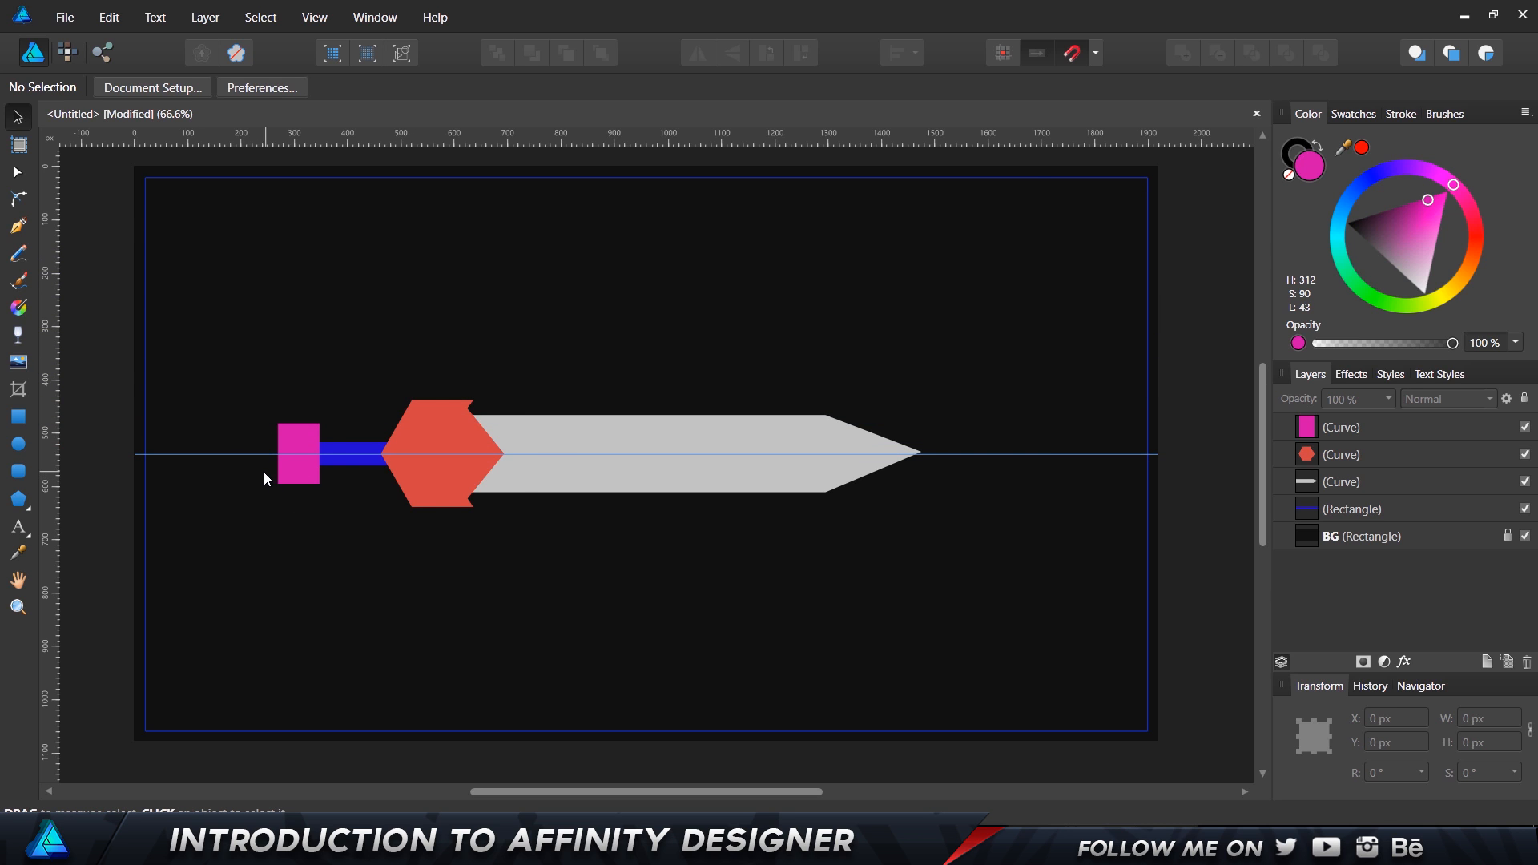
- Add a node to the magenta shape's left edge at the guide and pull it about 32 px left into a point
scroll(263, 473, up, 5)
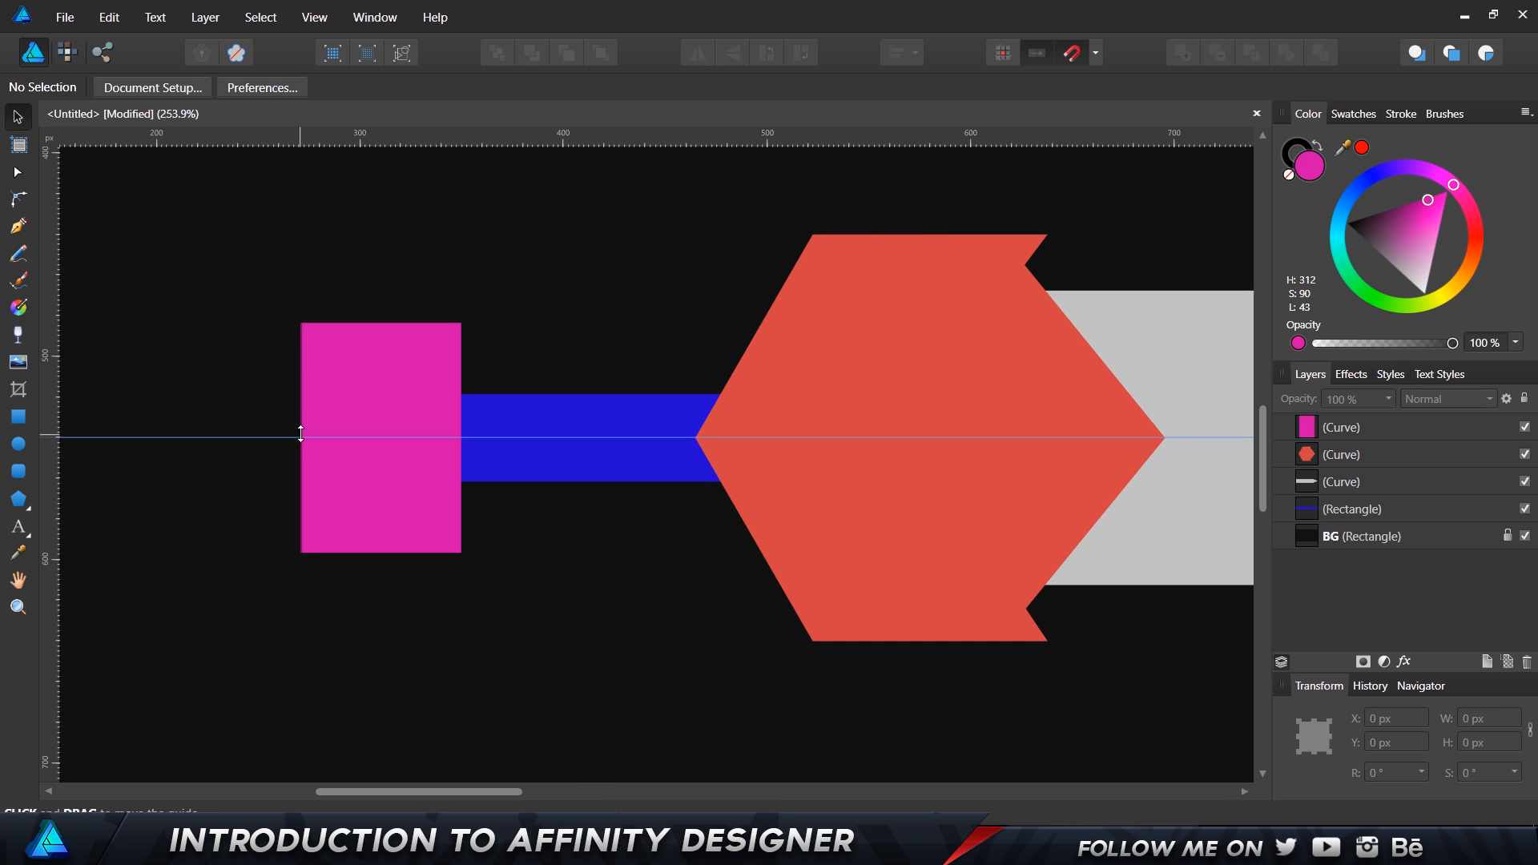
click(410, 375)
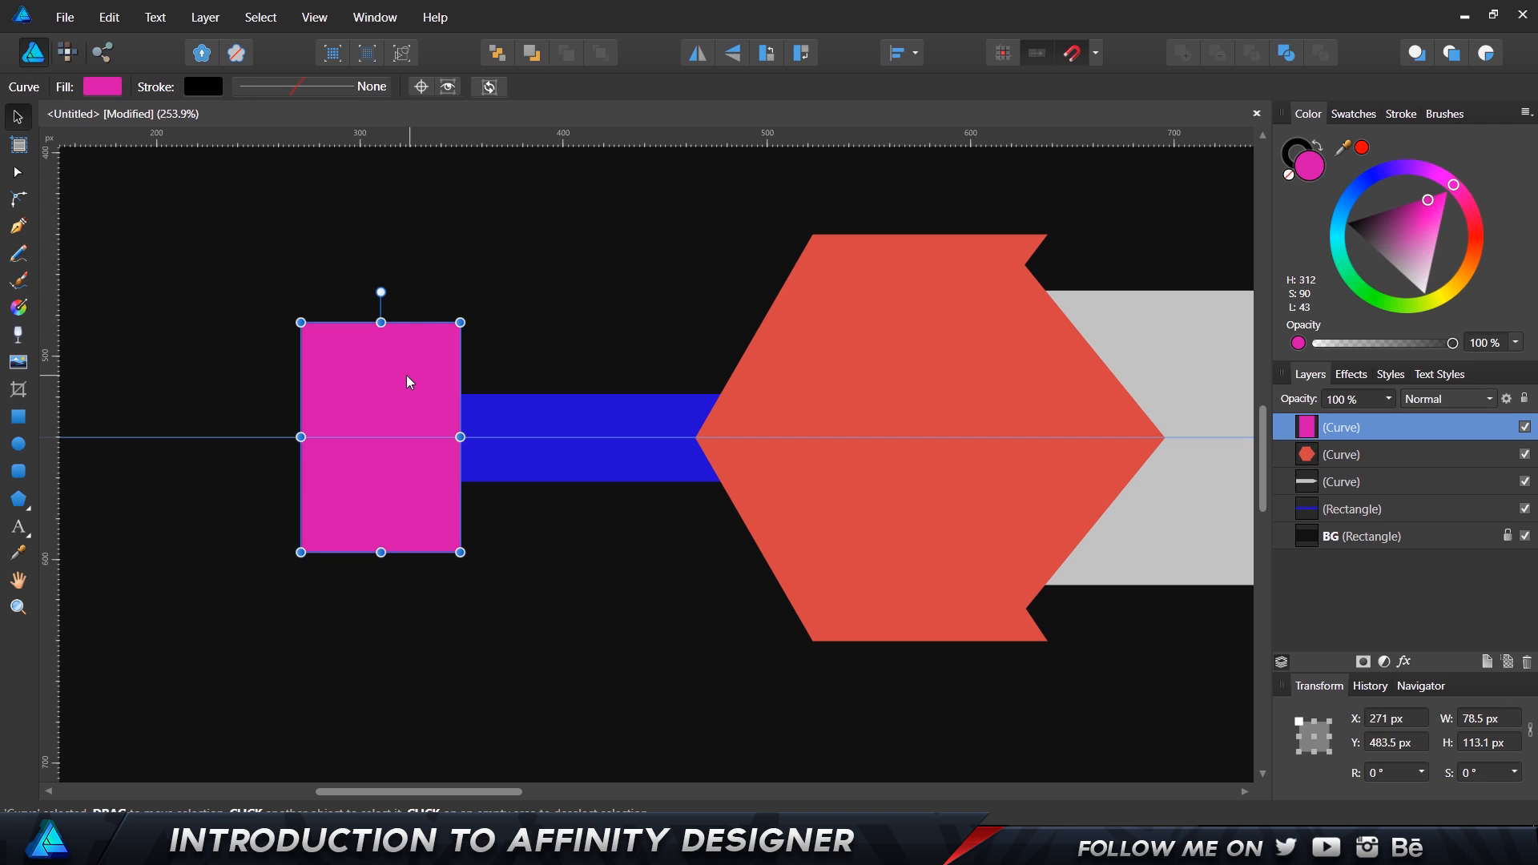
click(18, 173)
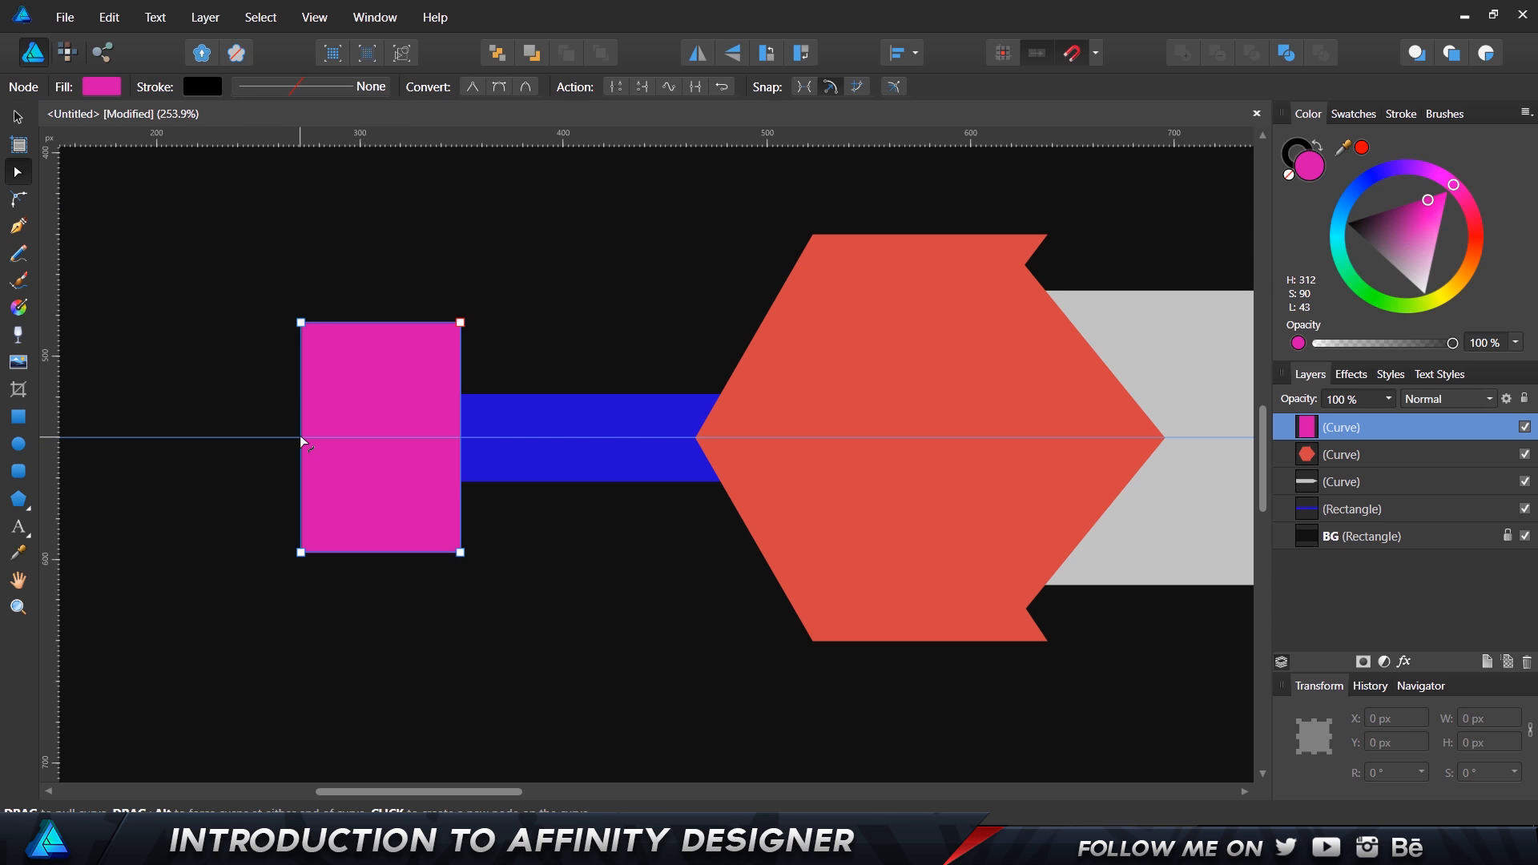
key(v)
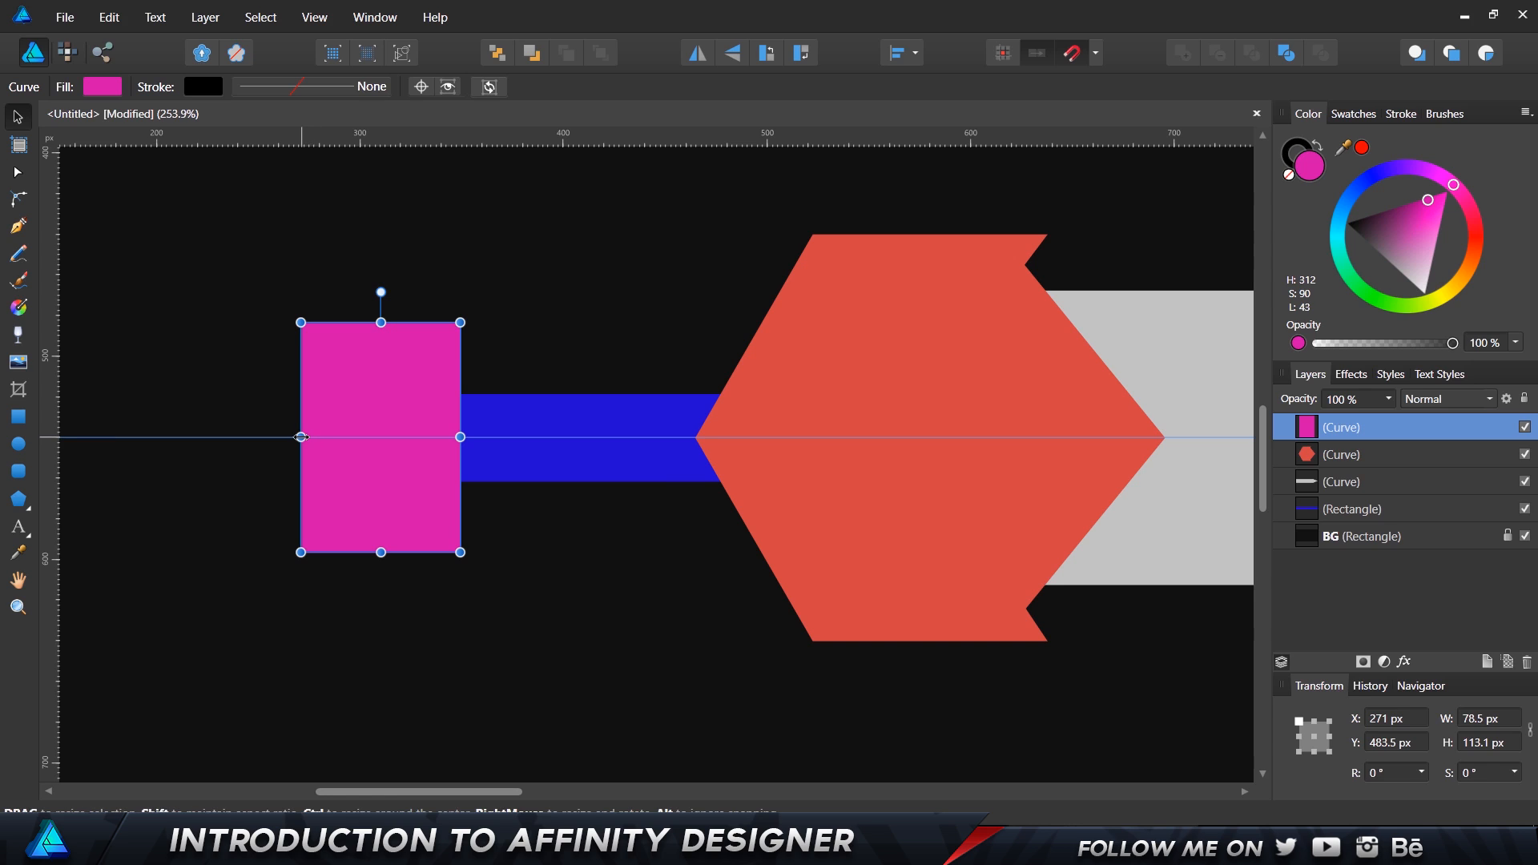
key(a)
drag(301, 436, 236, 440)
- Select the three left nodes of the magenta pommel, move them 50 px right to about X 289 px, and clear the selection
drag(196, 276, 358, 591)
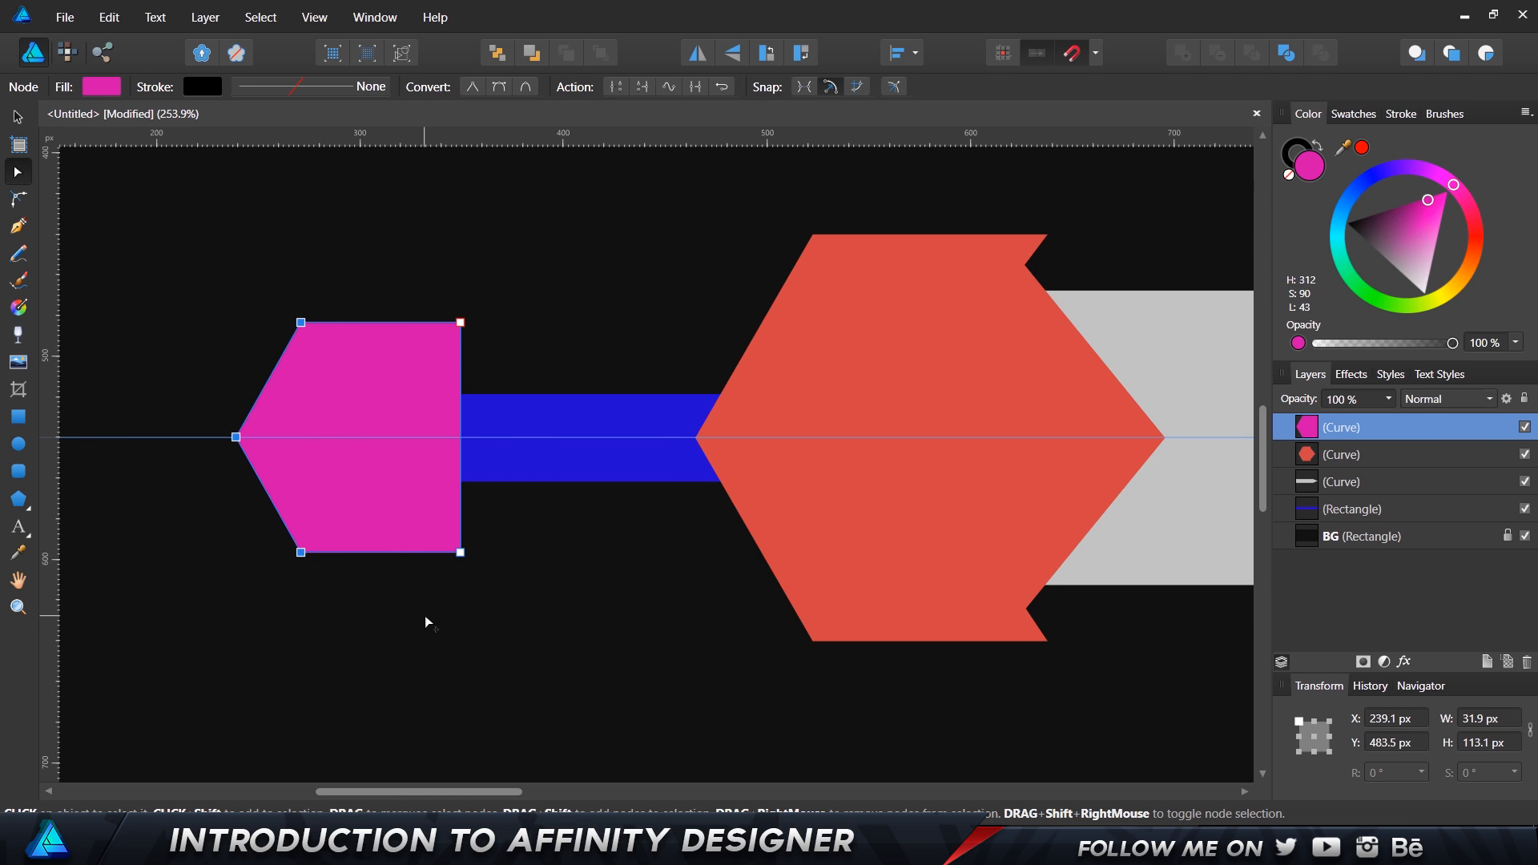
key(shift+Right)
key(shift+Right)
key(shift+Right)
key(shift+Right)
key(shift+Right)
key(shift+Right)
key(shift+Right)
key(shift+Left)
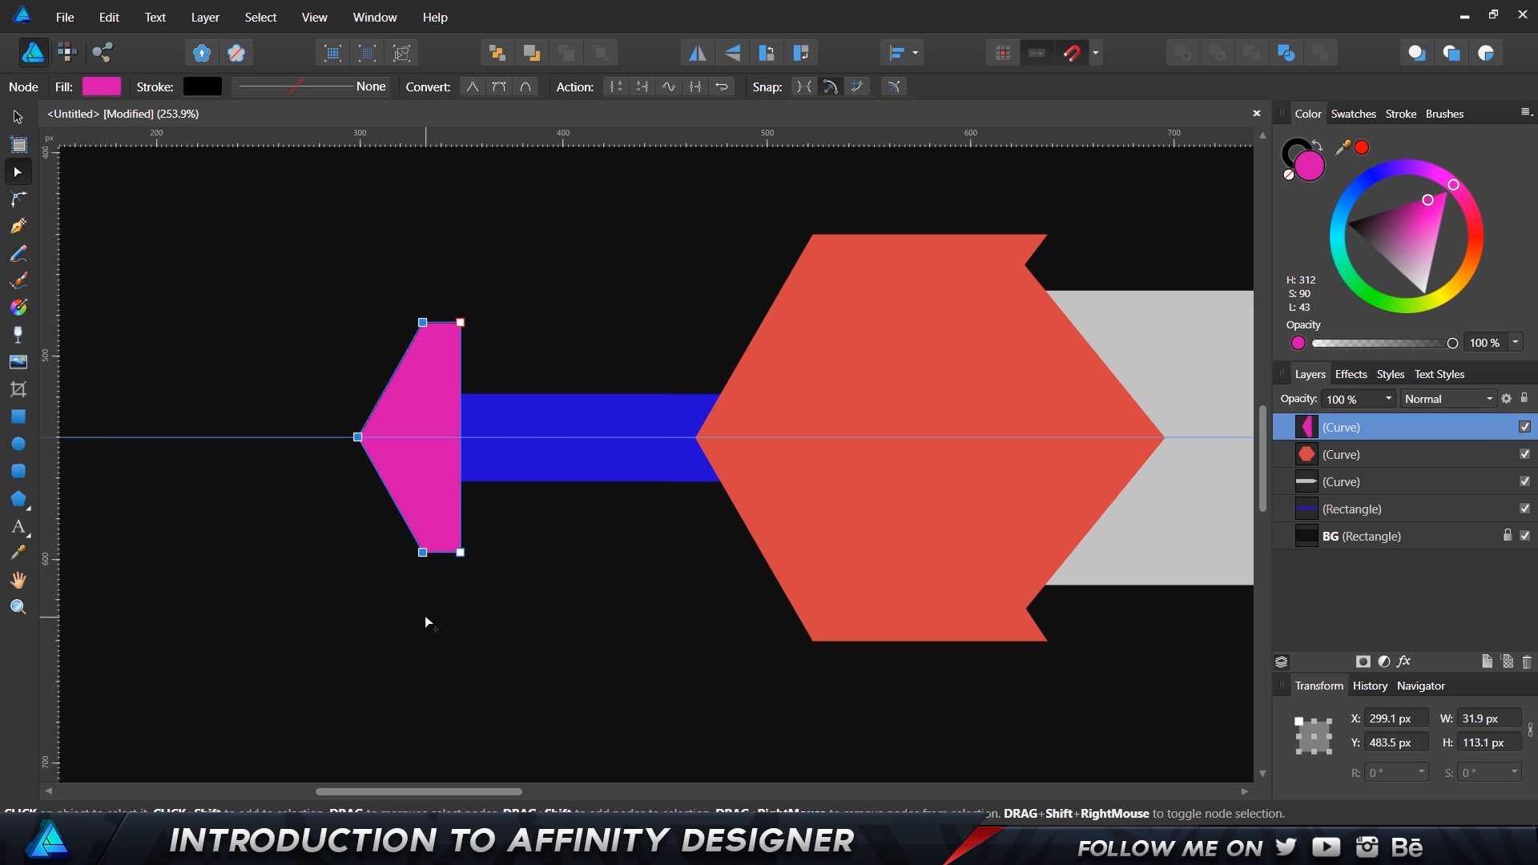
key(shift+Left)
key(shift+Left)
key(shift+Right)
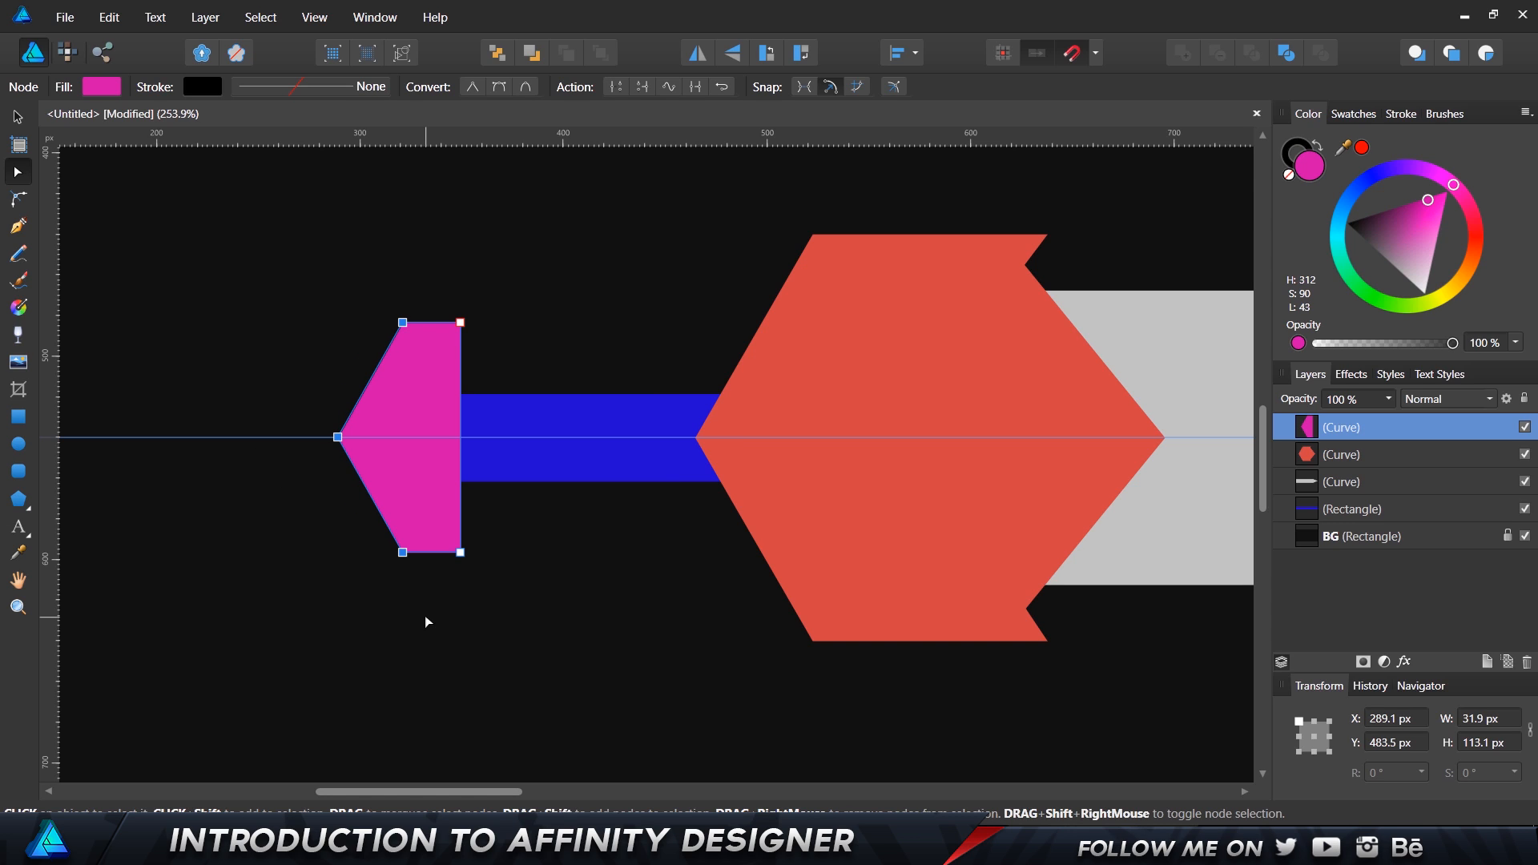
click(404, 290)
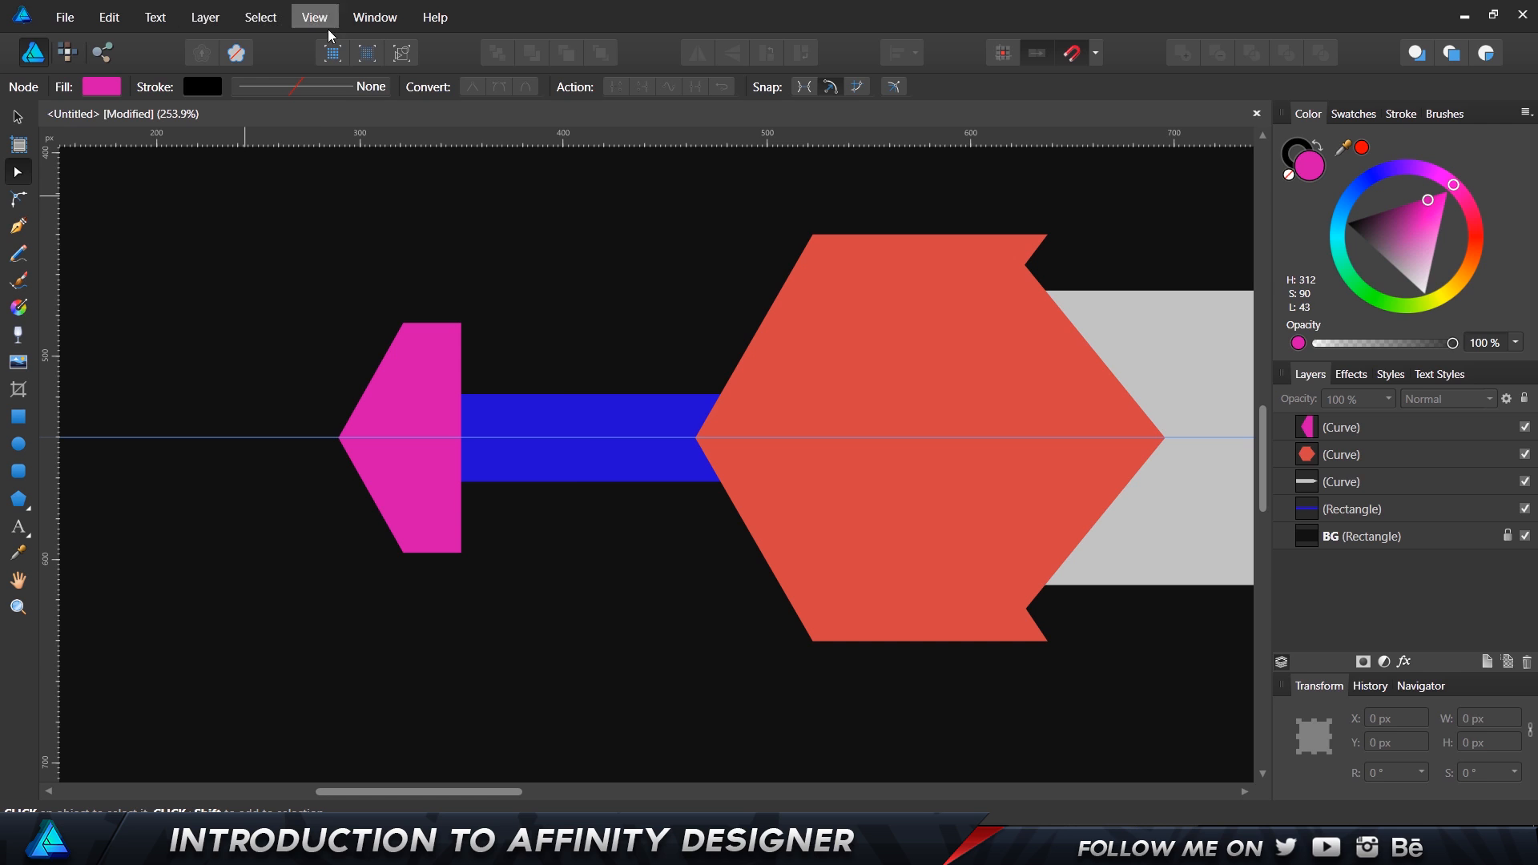
- Hide the rulers and the guides
click(281, 18)
click(316, 21)
click(333, 24)
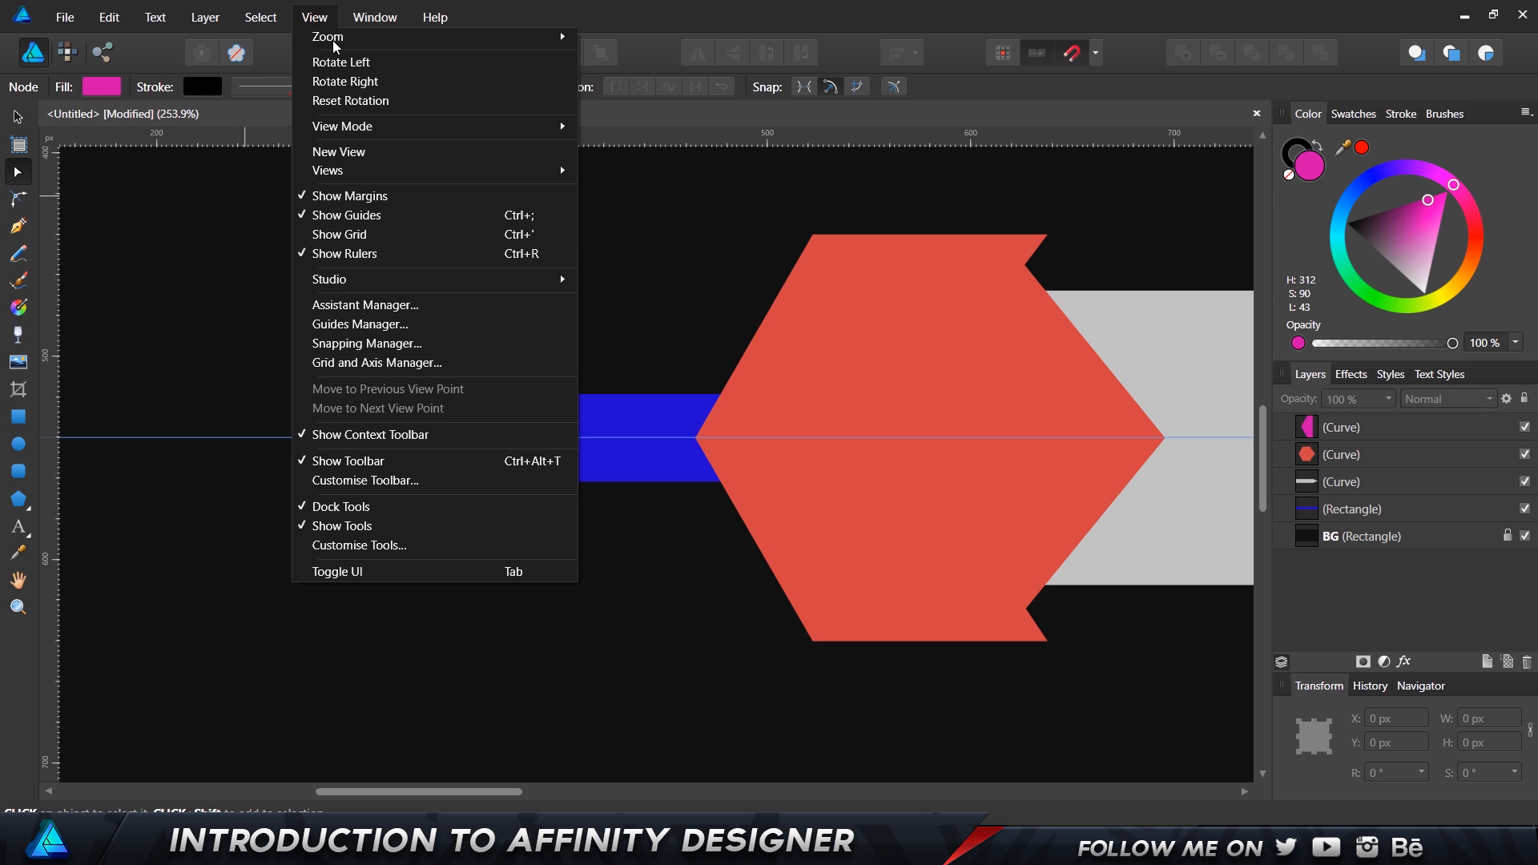
click(354, 254)
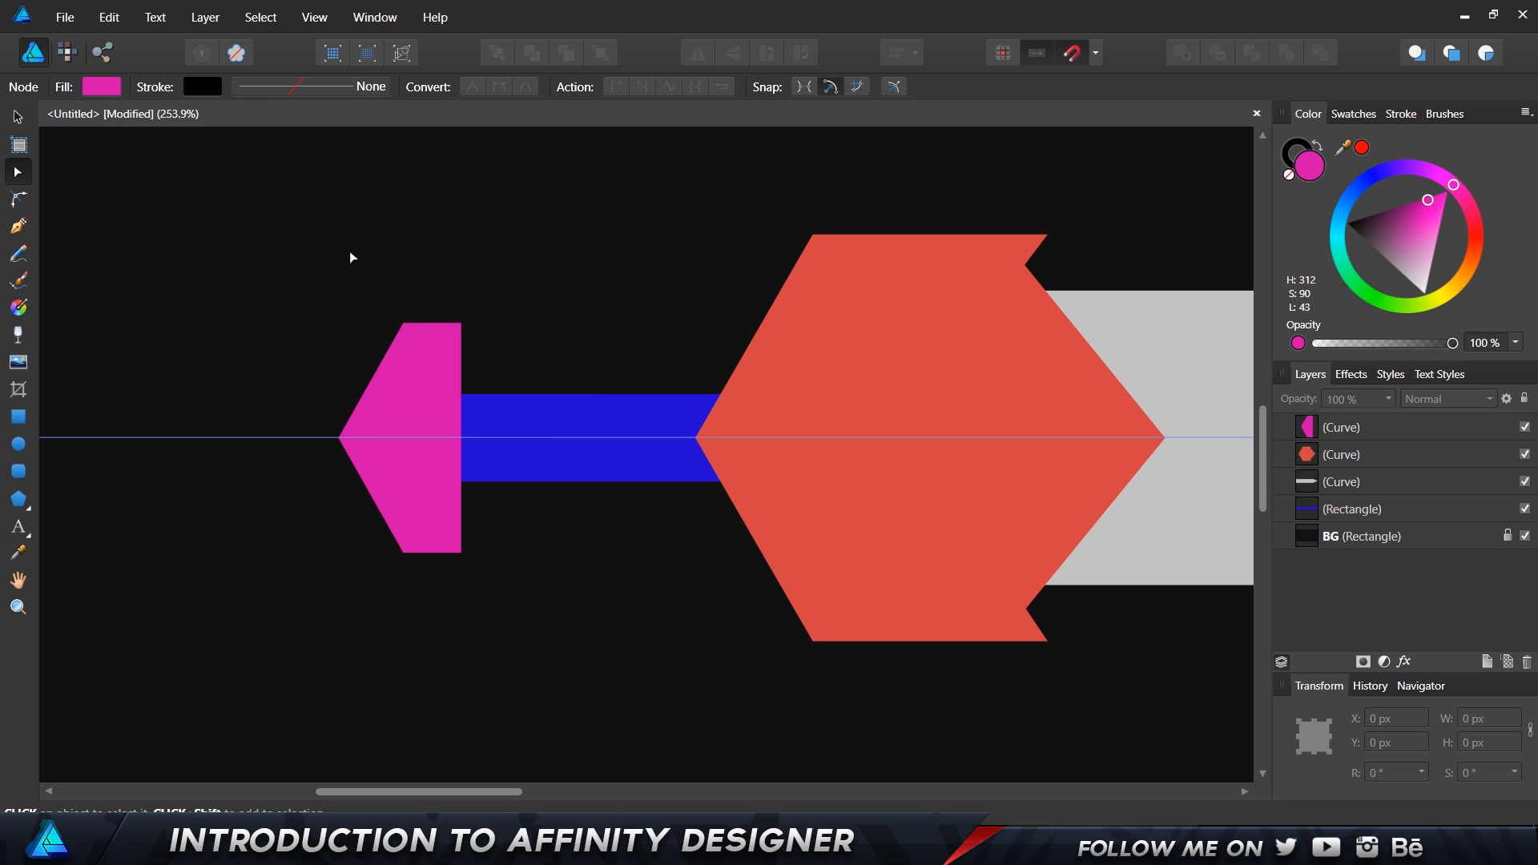
click(331, 19)
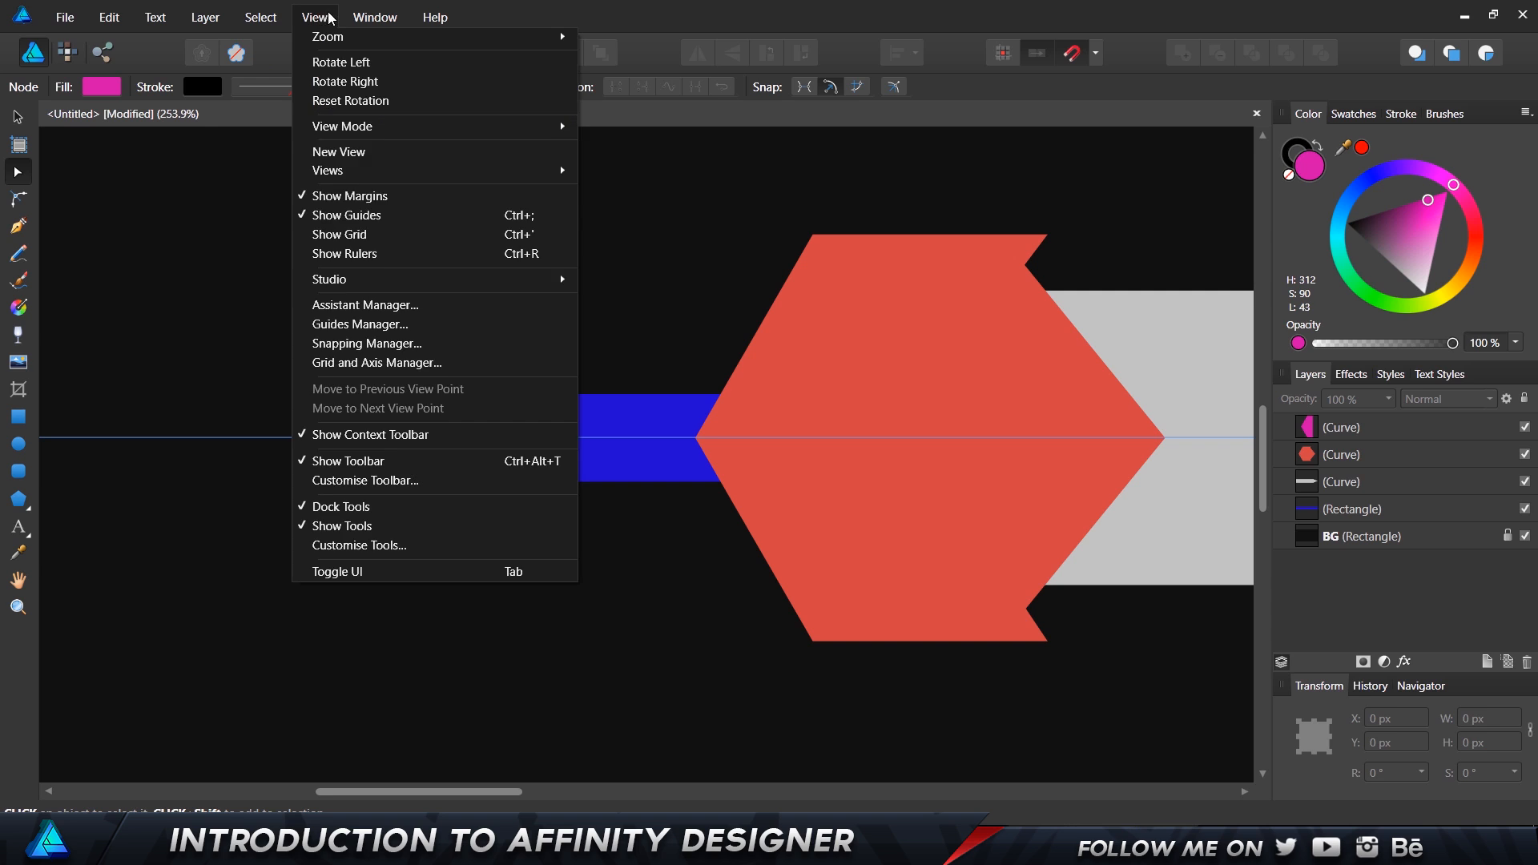
click(354, 215)
key(ctrl+0)
scroll(513, 455, up, 1)
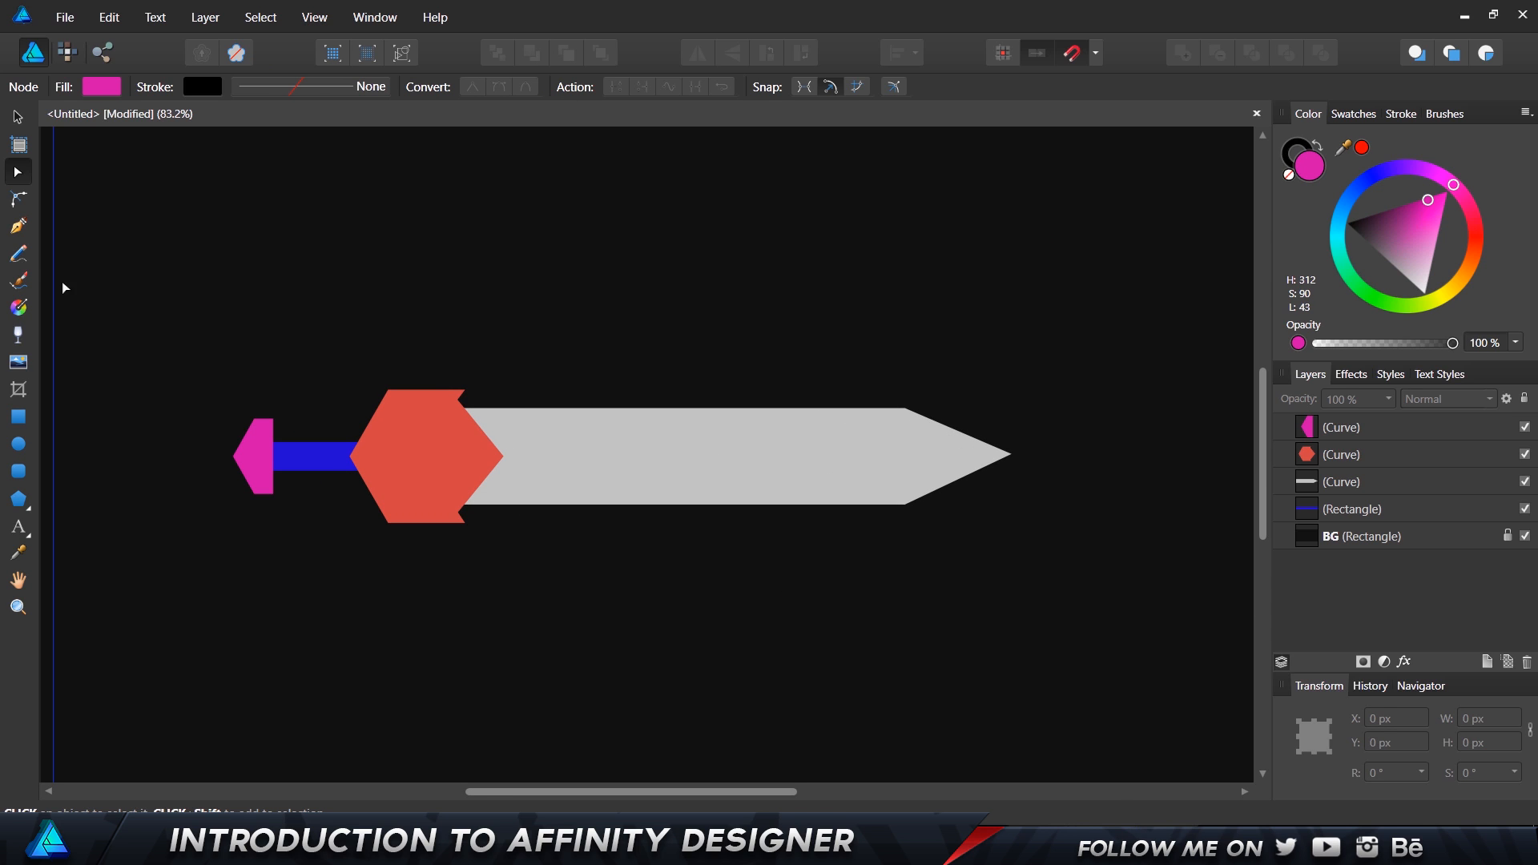
- Draw a magenta rectangle about 1522 × 394 px covering the upper half of the sword down to its centerline
click(20, 418)
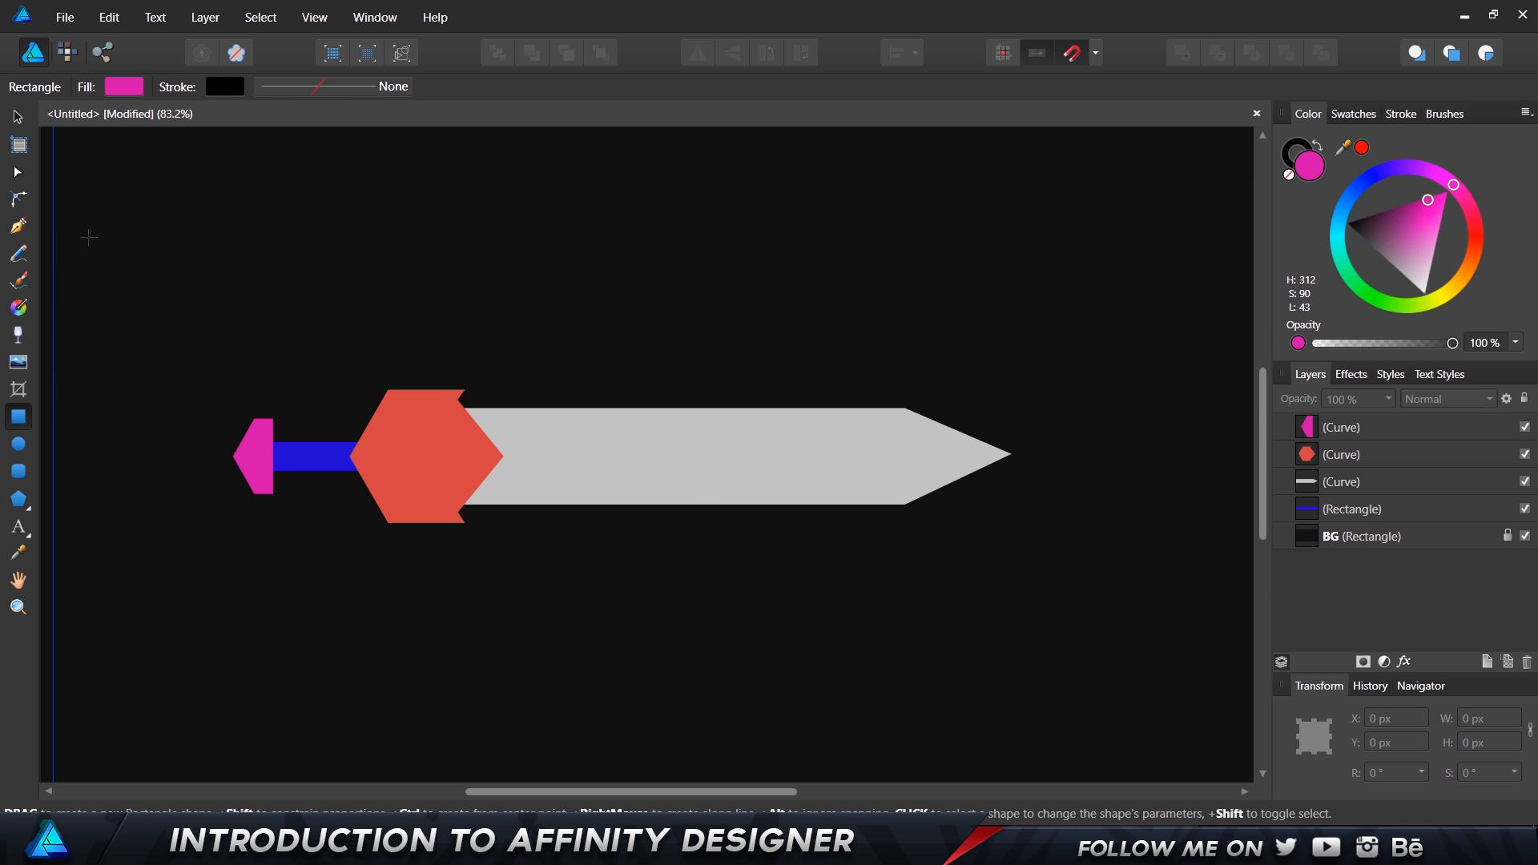
drag(87, 193, 1102, 455)
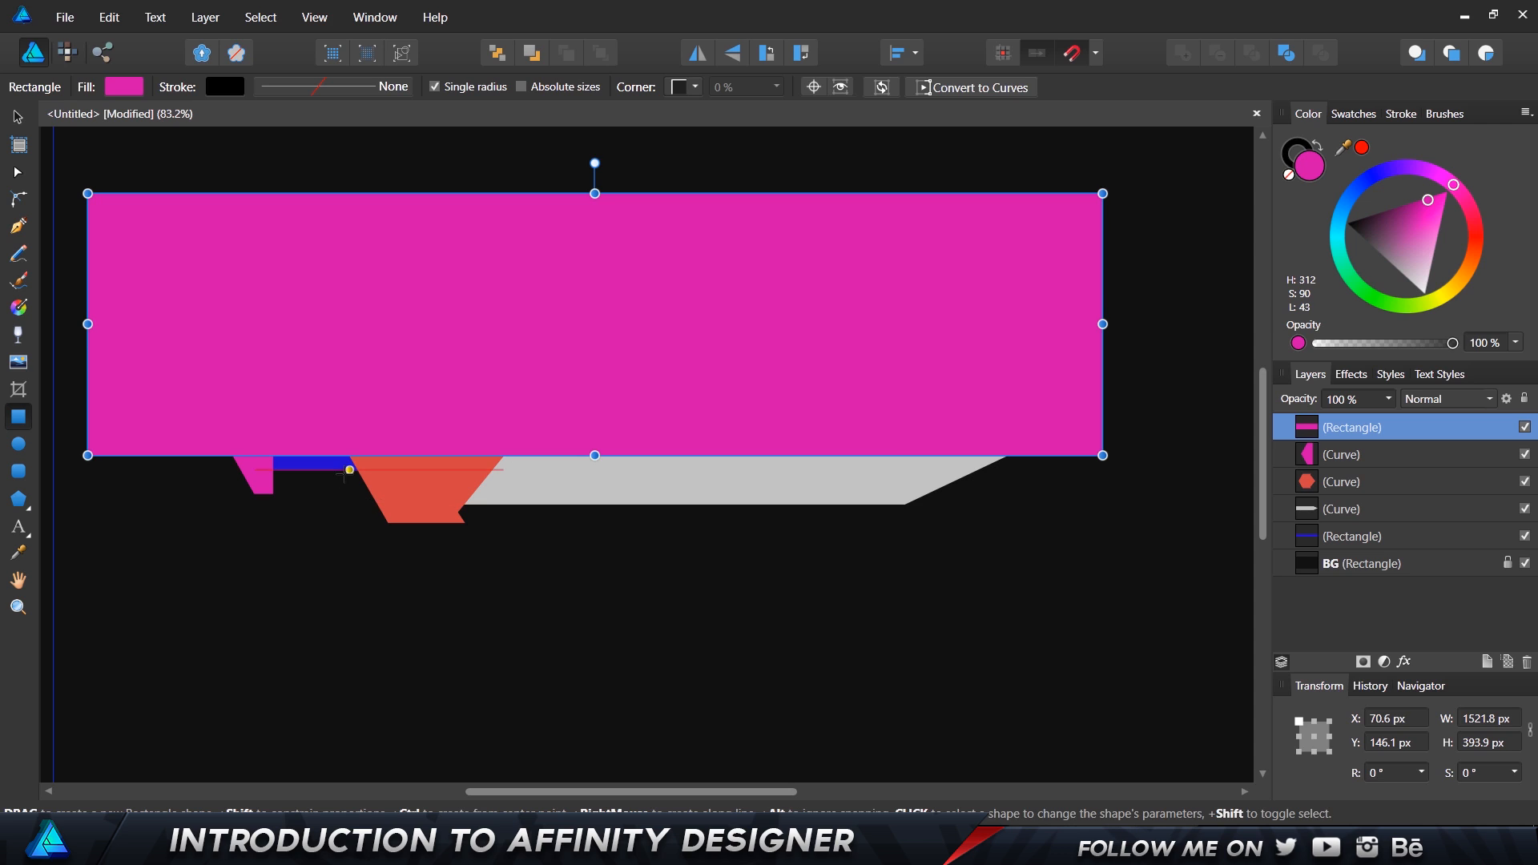
key(v)
click(555, 478)
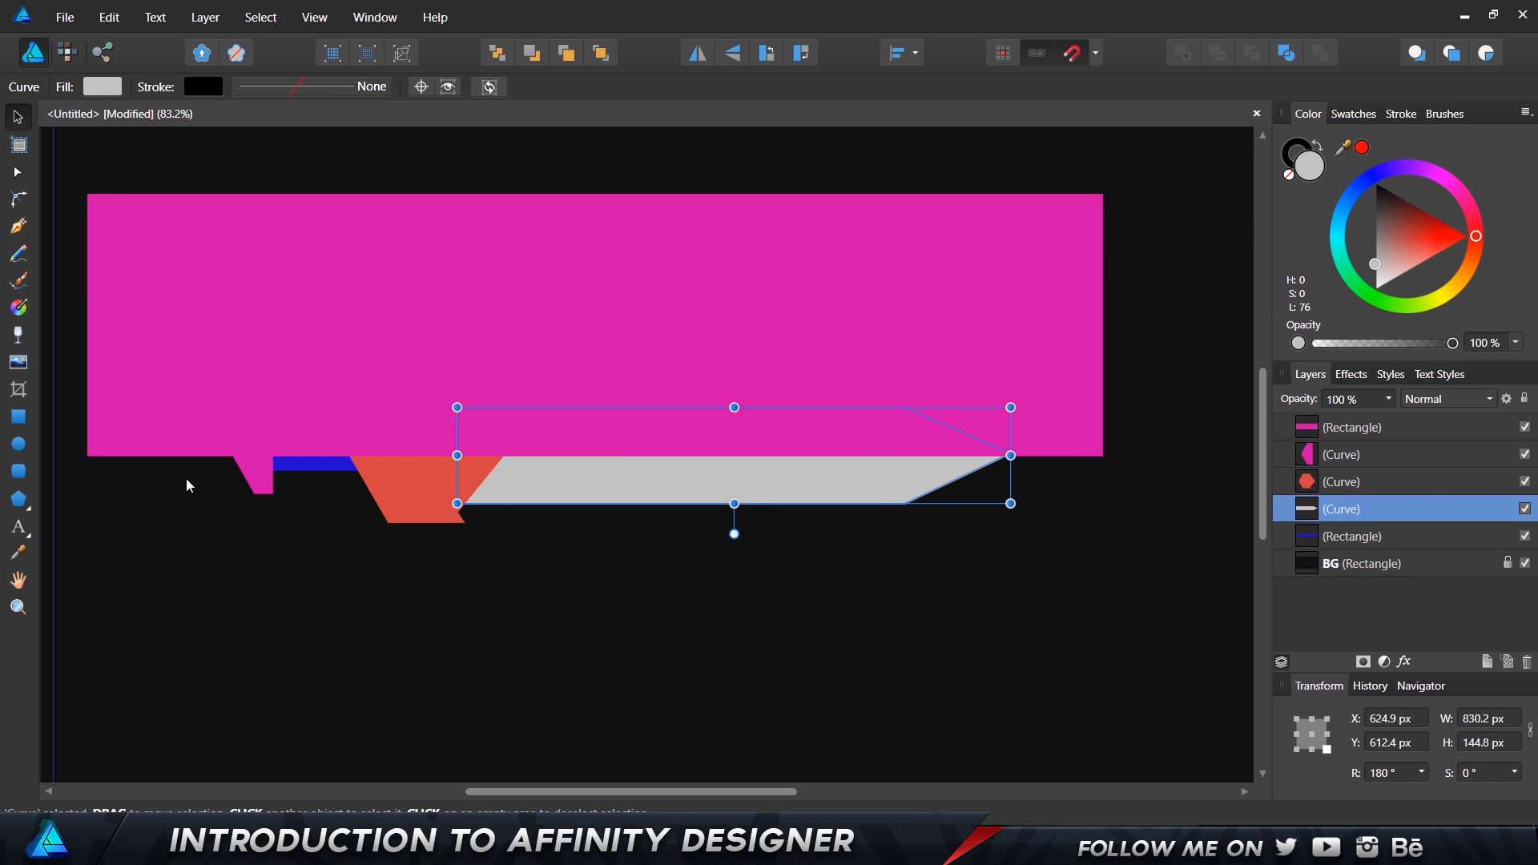
drag(1062, 632, 165, 459)
click(591, 302)
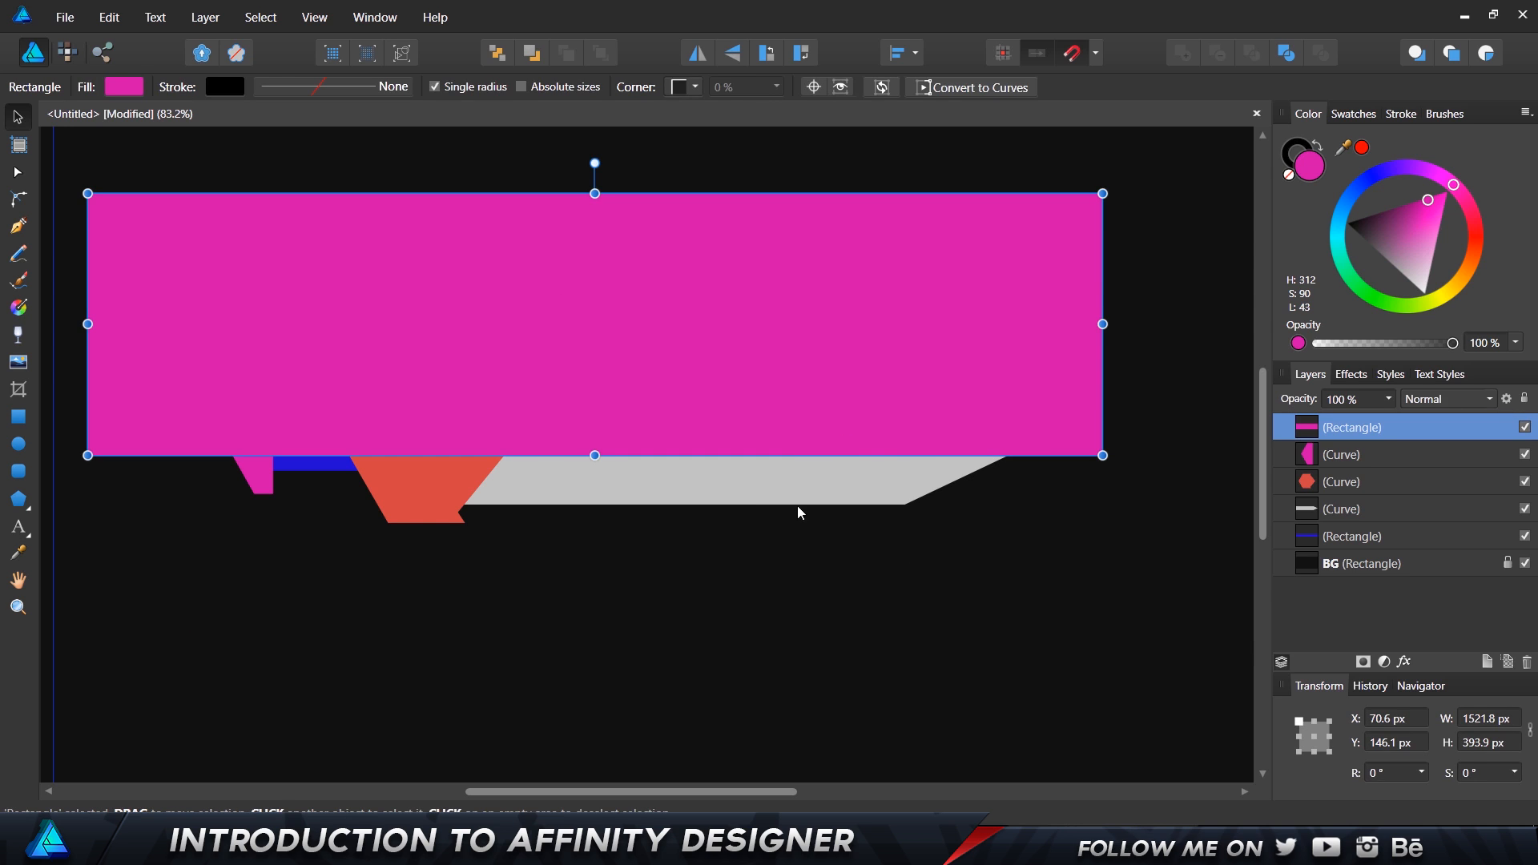
click(935, 570)
drag(1121, 589, 445, 571)
- Divide the gray blade with the large magenta rectangle and clear the selection
click(672, 469)
shift+click(757, 282)
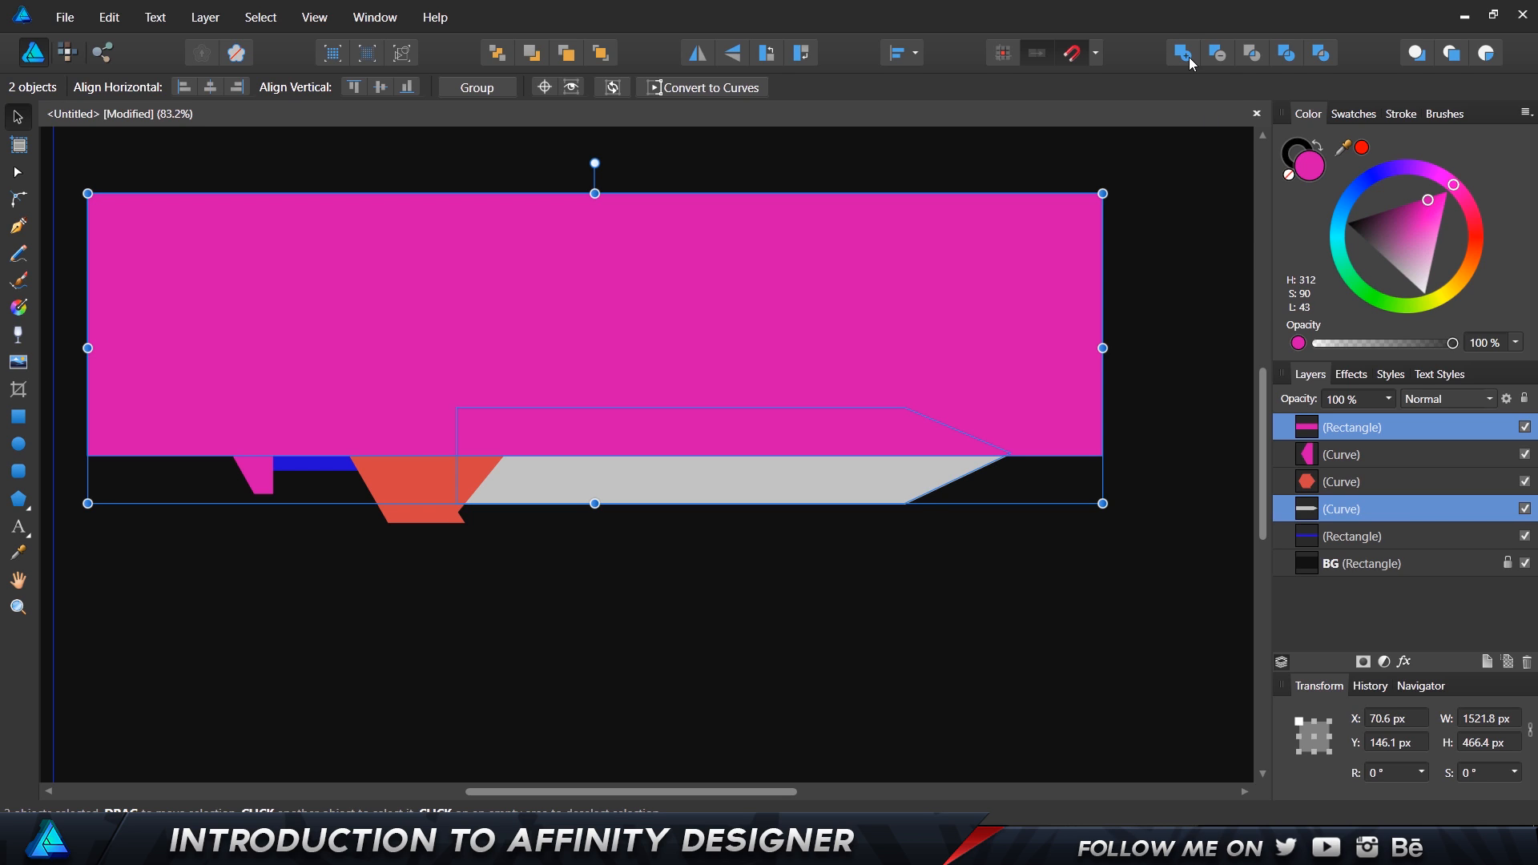
click(1285, 49)
click(786, 533)
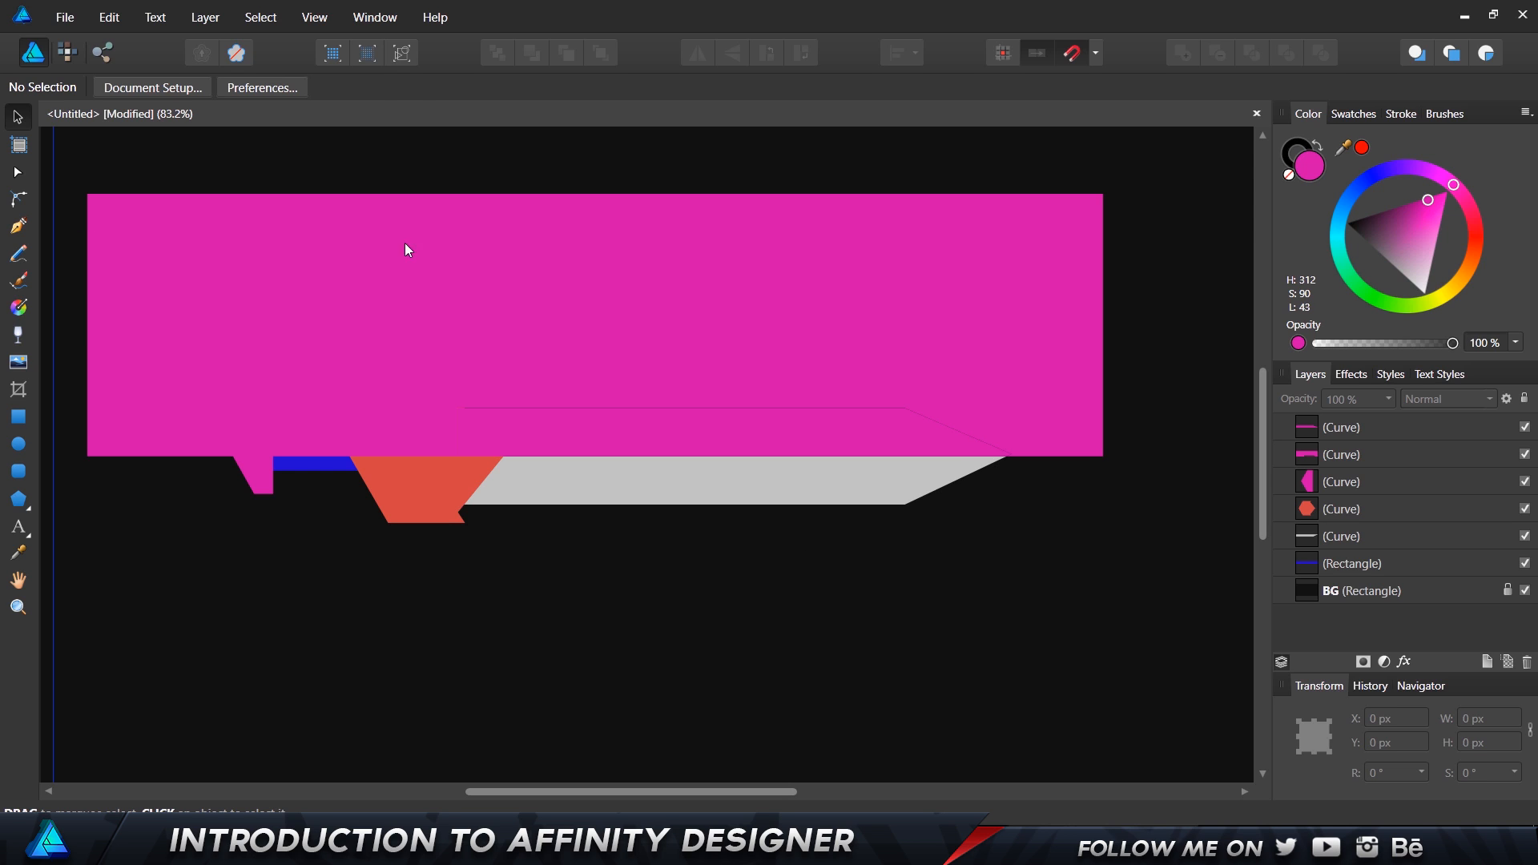
- Try moving the large magenta piece and the blade's upper half apart, undoing each move
click(640, 334)
drag(639, 334, 673, 317)
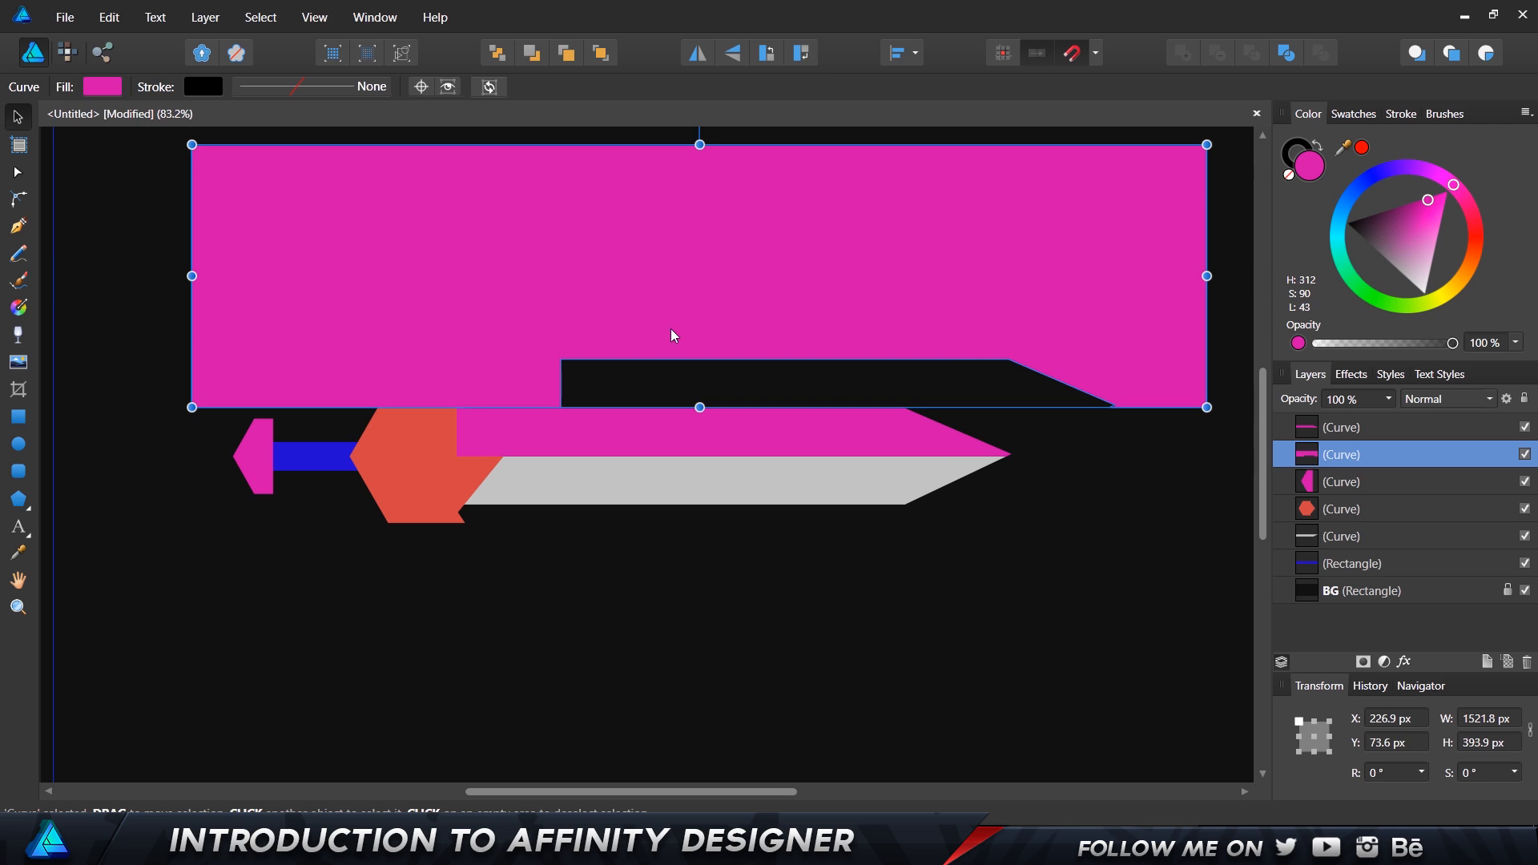
key(ctrl+z)
drag(1020, 427, 964, 363)
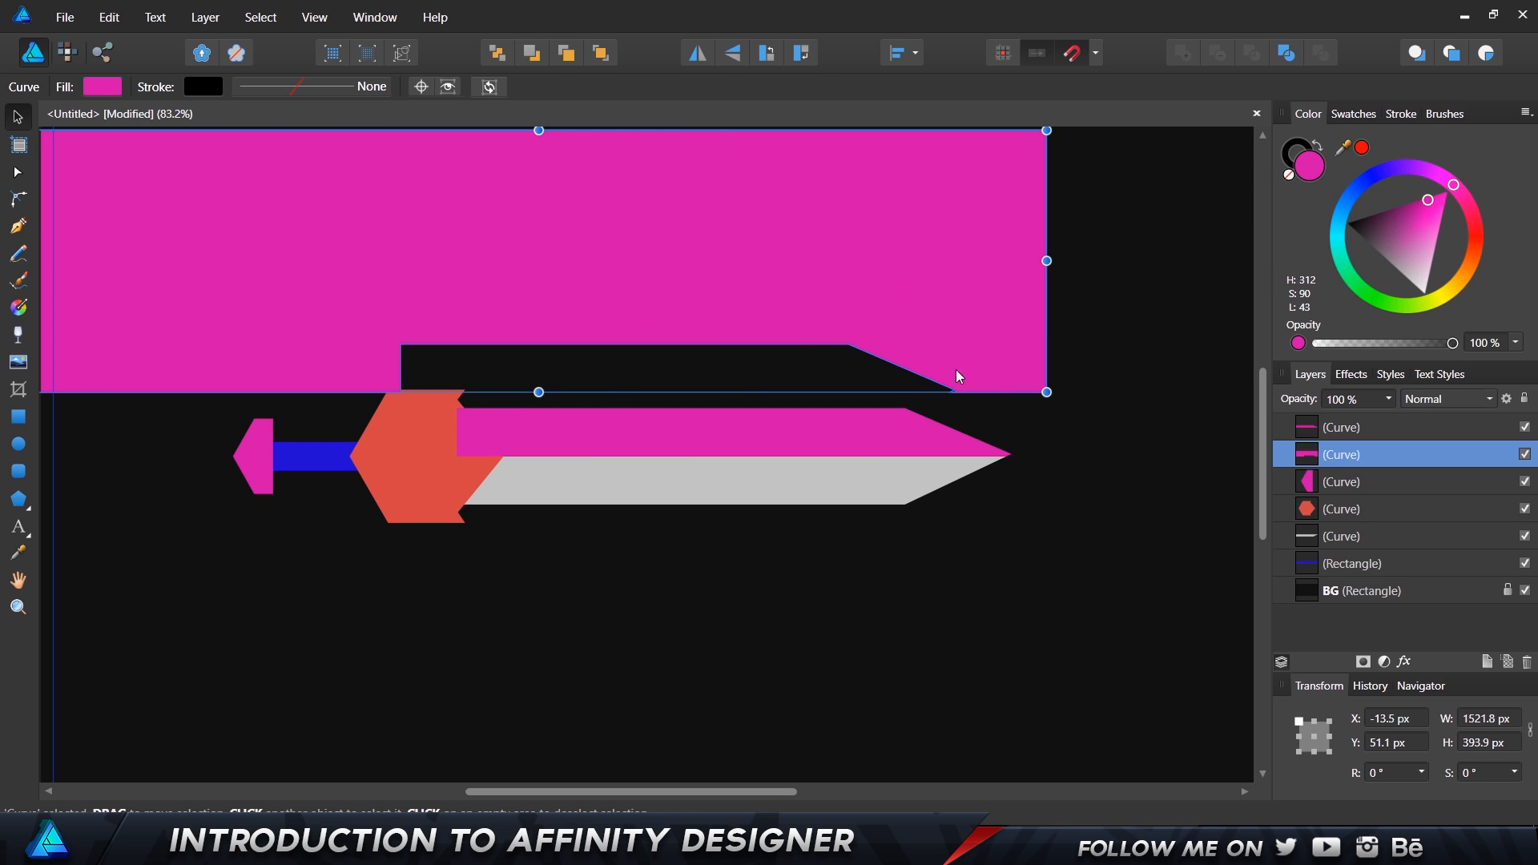
key(ctrl+z)
click(689, 483)
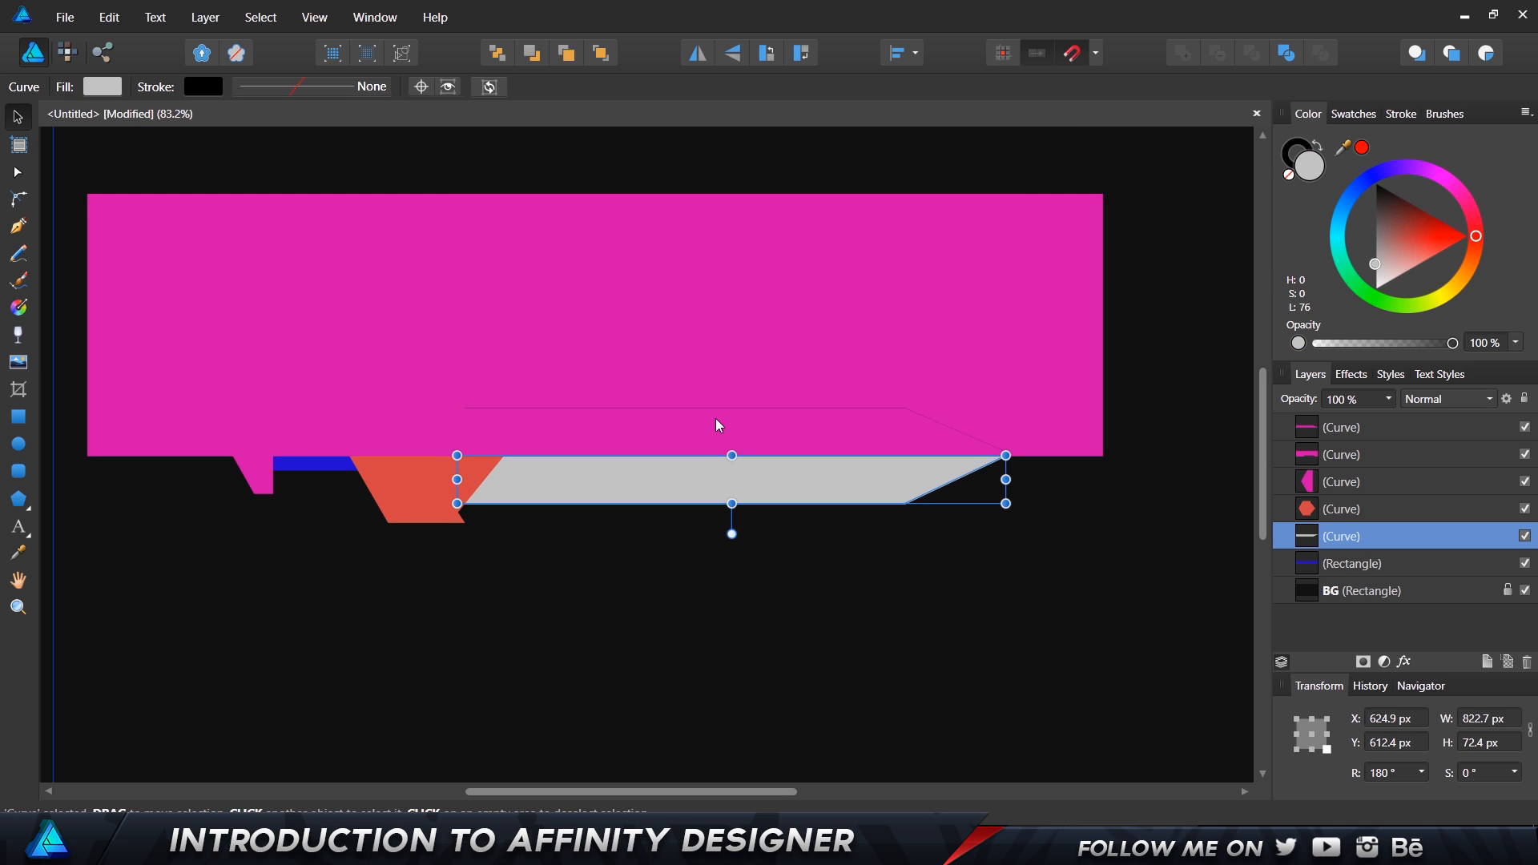
drag(715, 418, 716, 577)
key(ctrl+z)
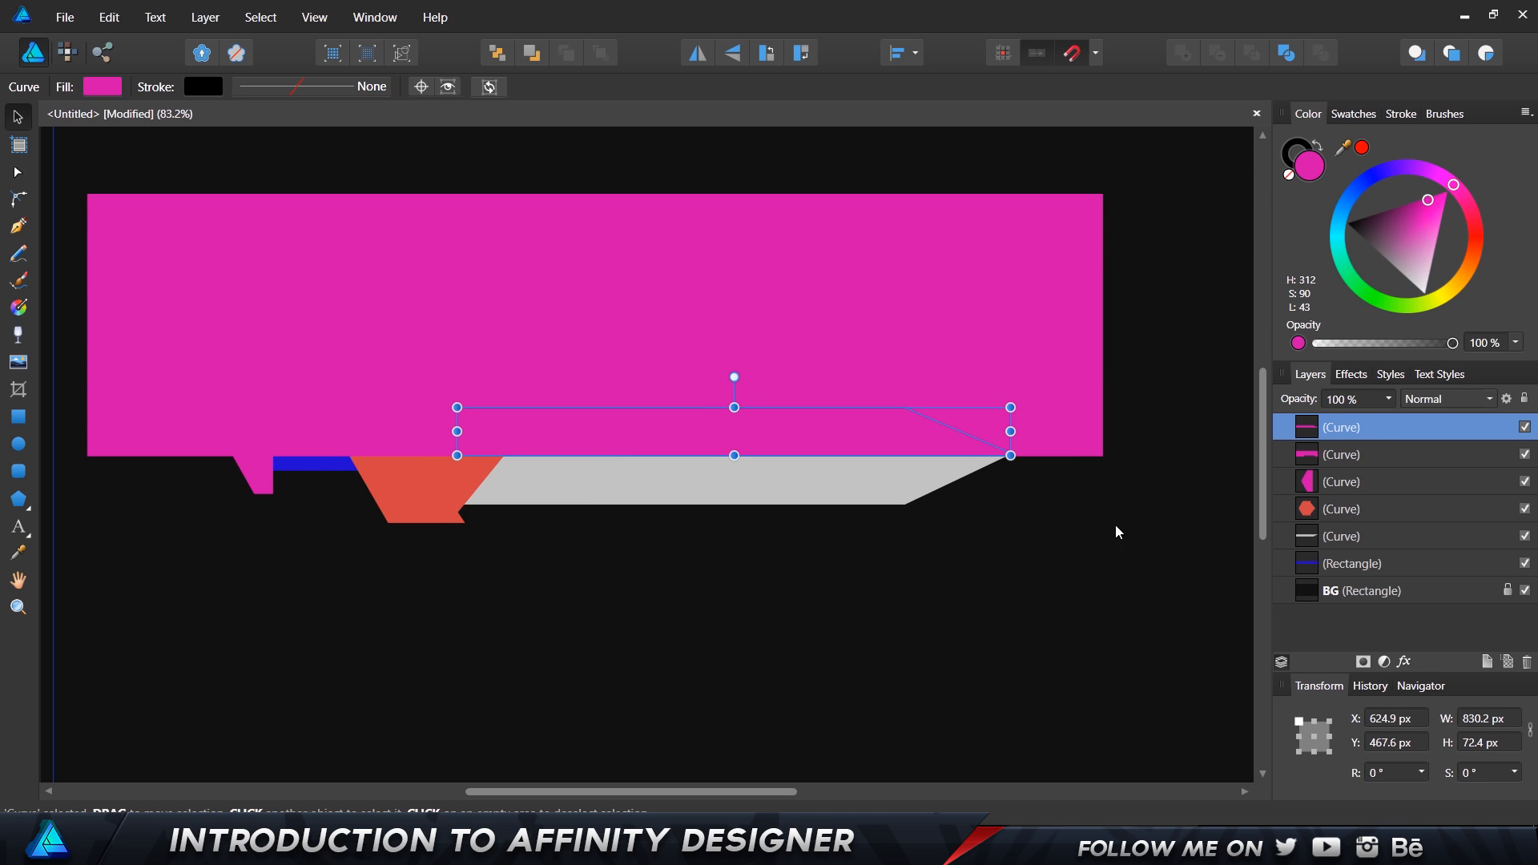
- Place the blade's magenta upper half directly beneath the red guard in the layer order and clear the selection
drag(1332, 425, 1177, 597)
click(484, 355)
click(484, 525)
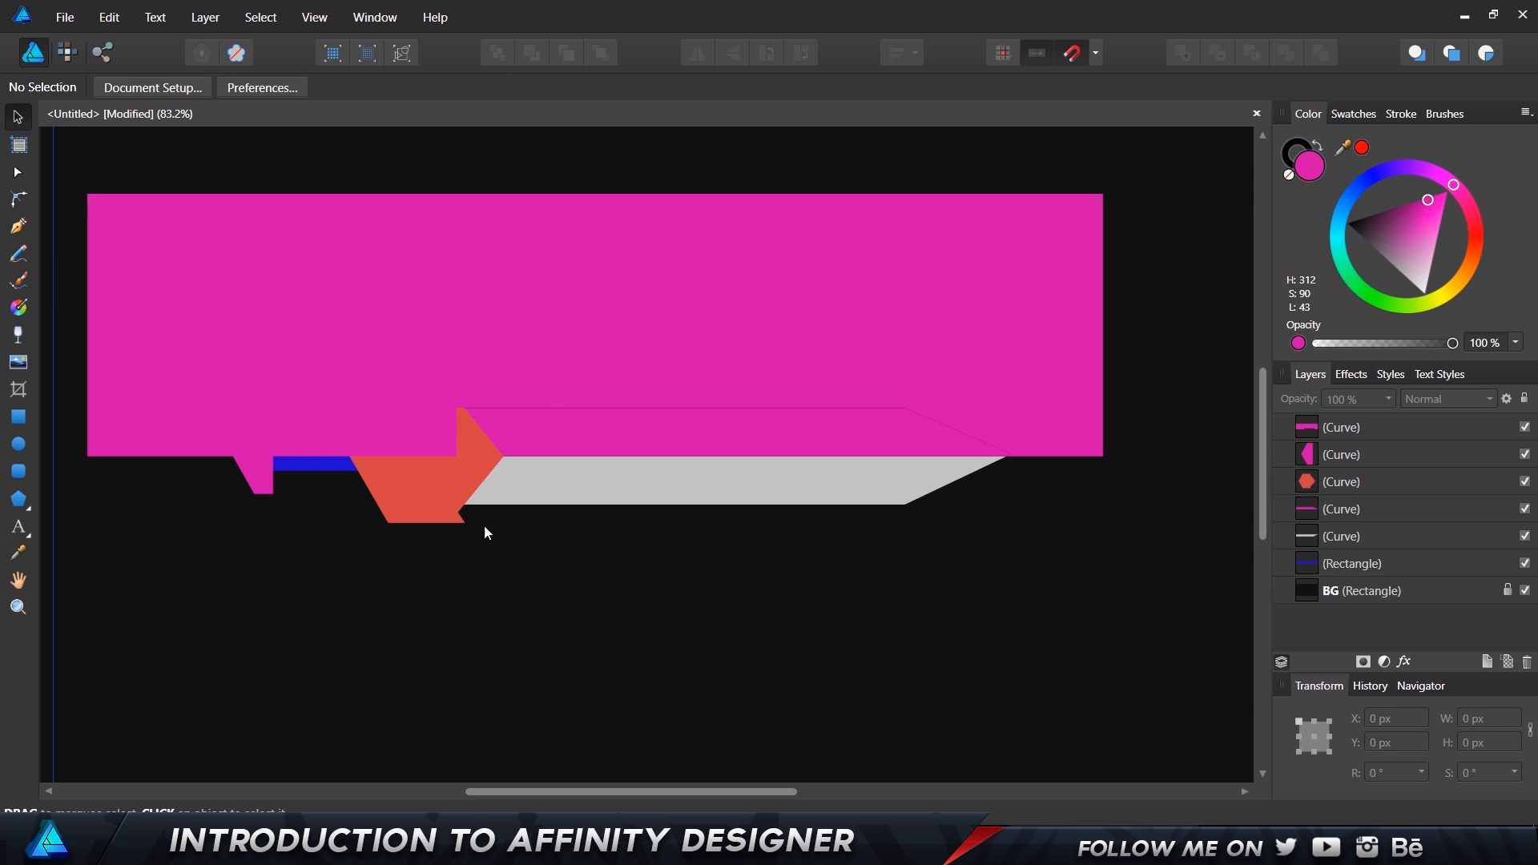
click(435, 480)
click(746, 373)
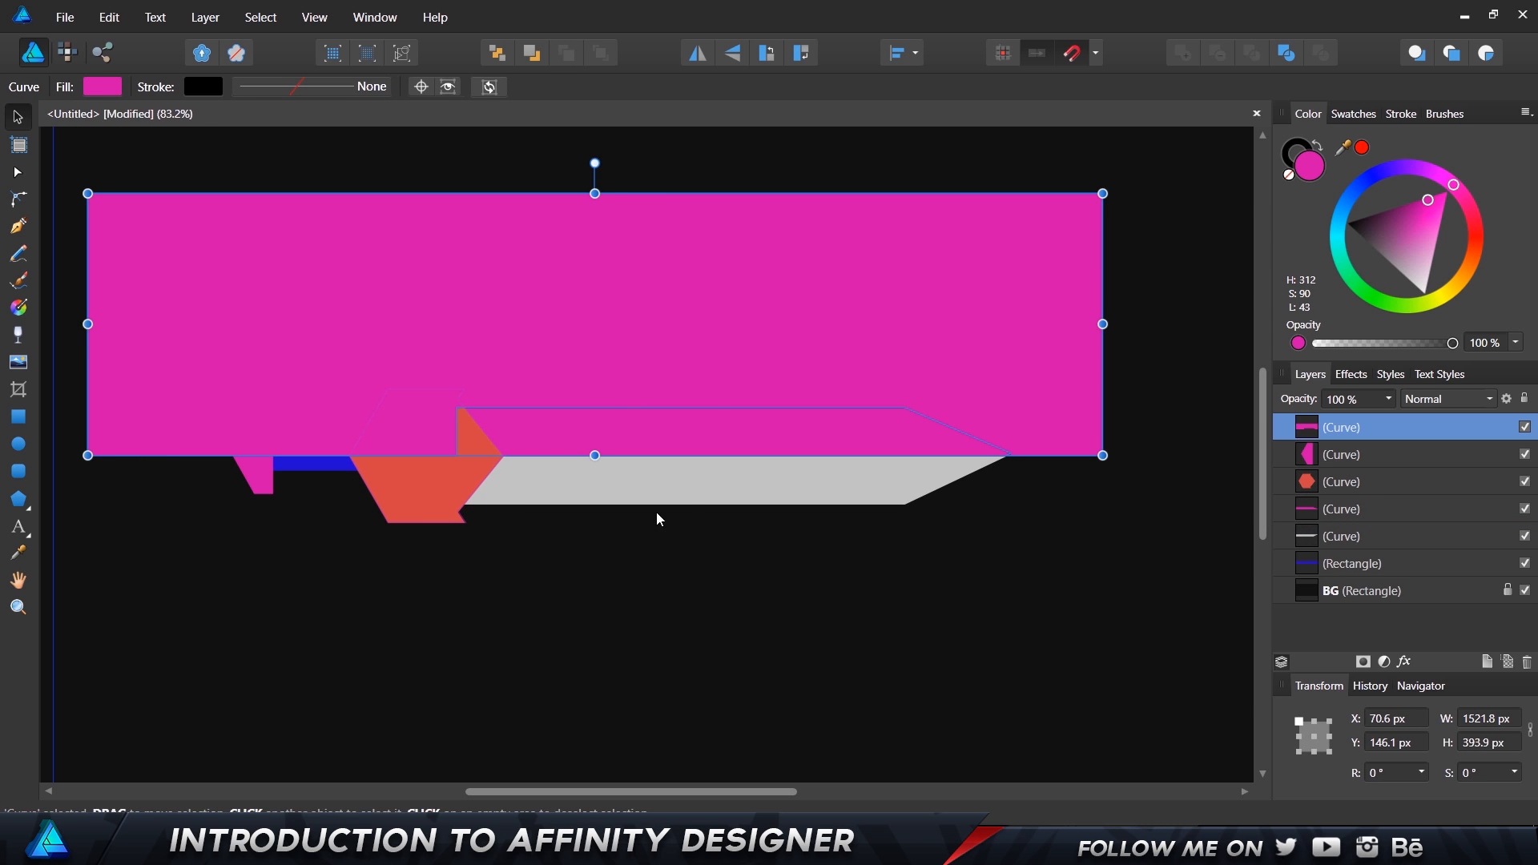
click(793, 621)
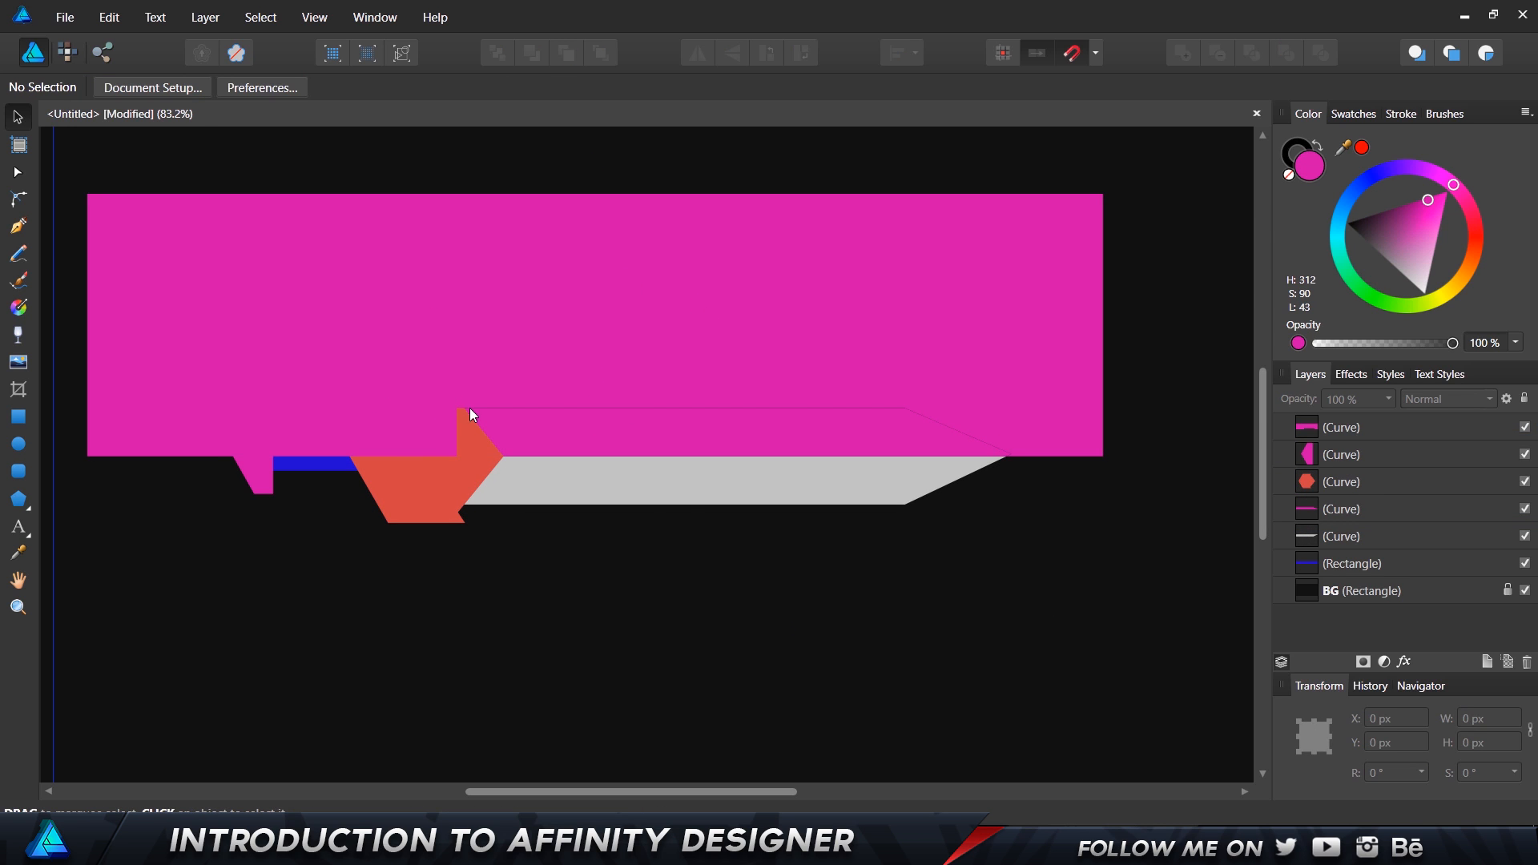
- Shift the large magenta piece right to X 199.1 px and use it to divide the guard, handle and pommel along the centerline
click(363, 401)
drag(379, 373, 464, 371)
click(431, 471)
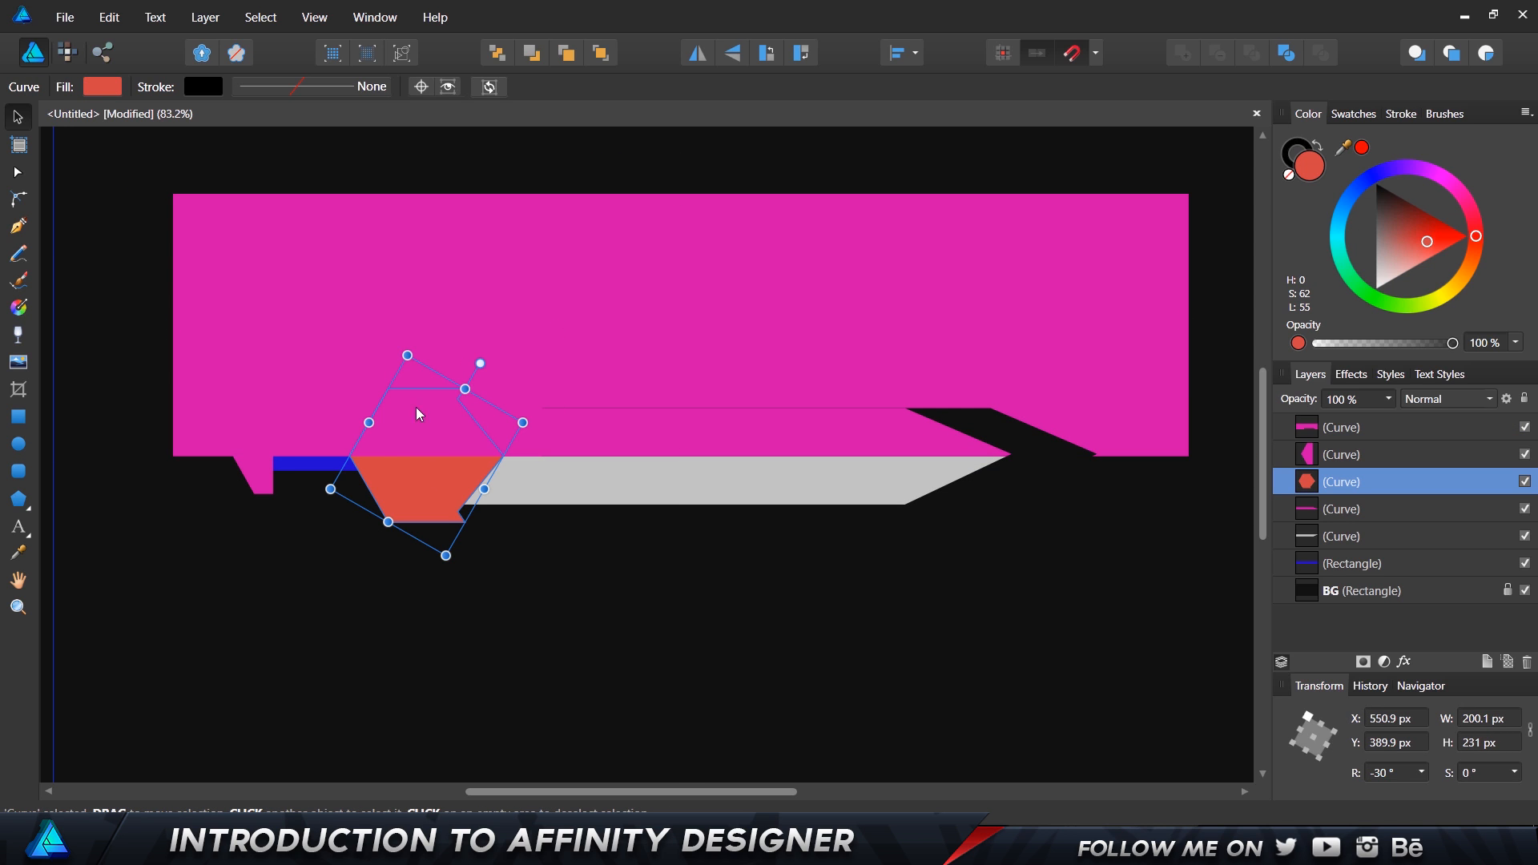
shift+click(815, 269)
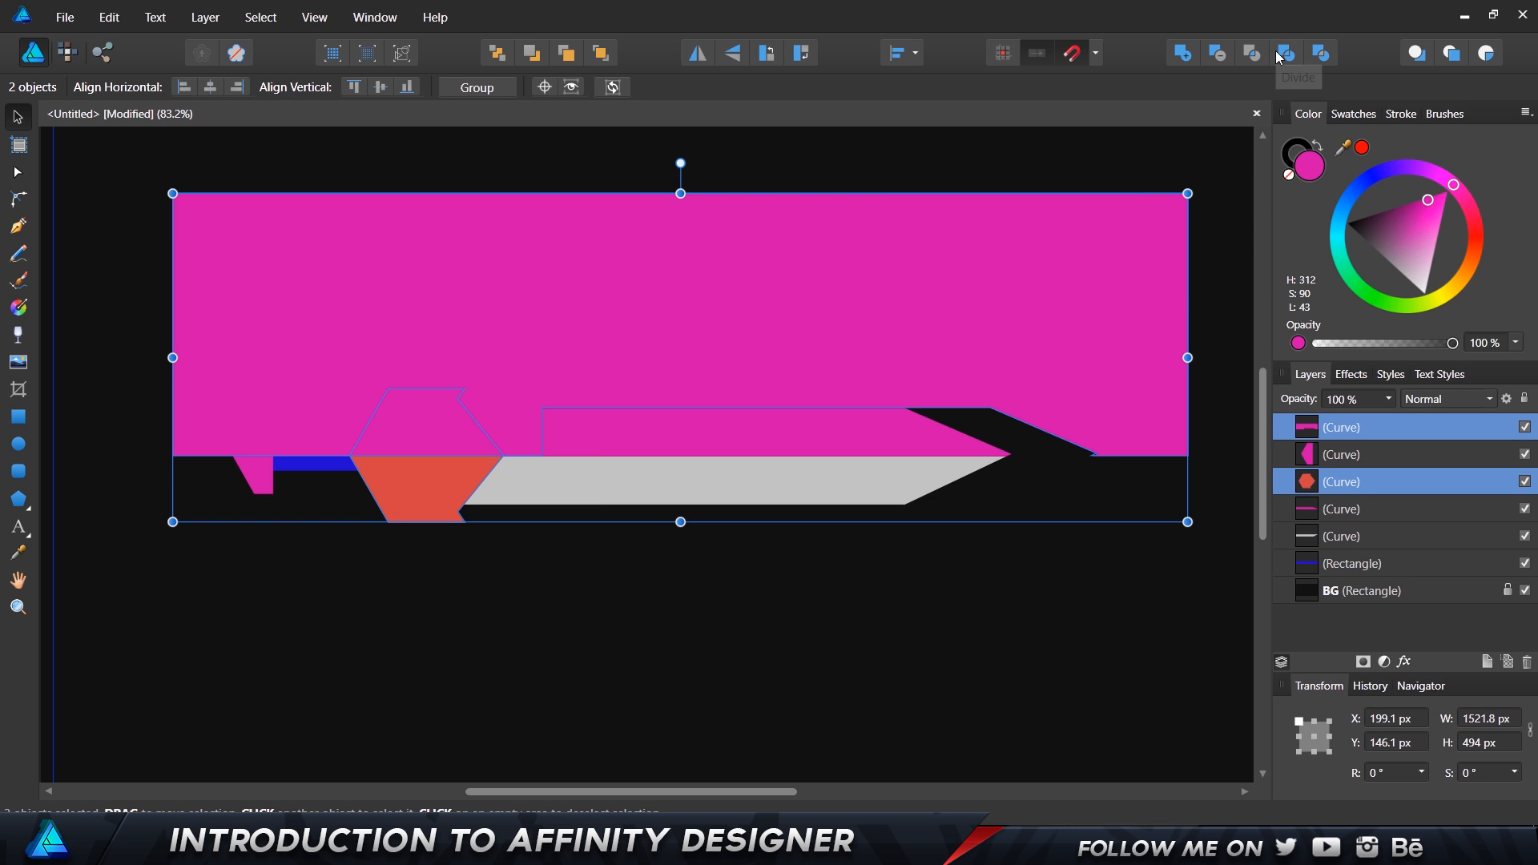
click(372, 611)
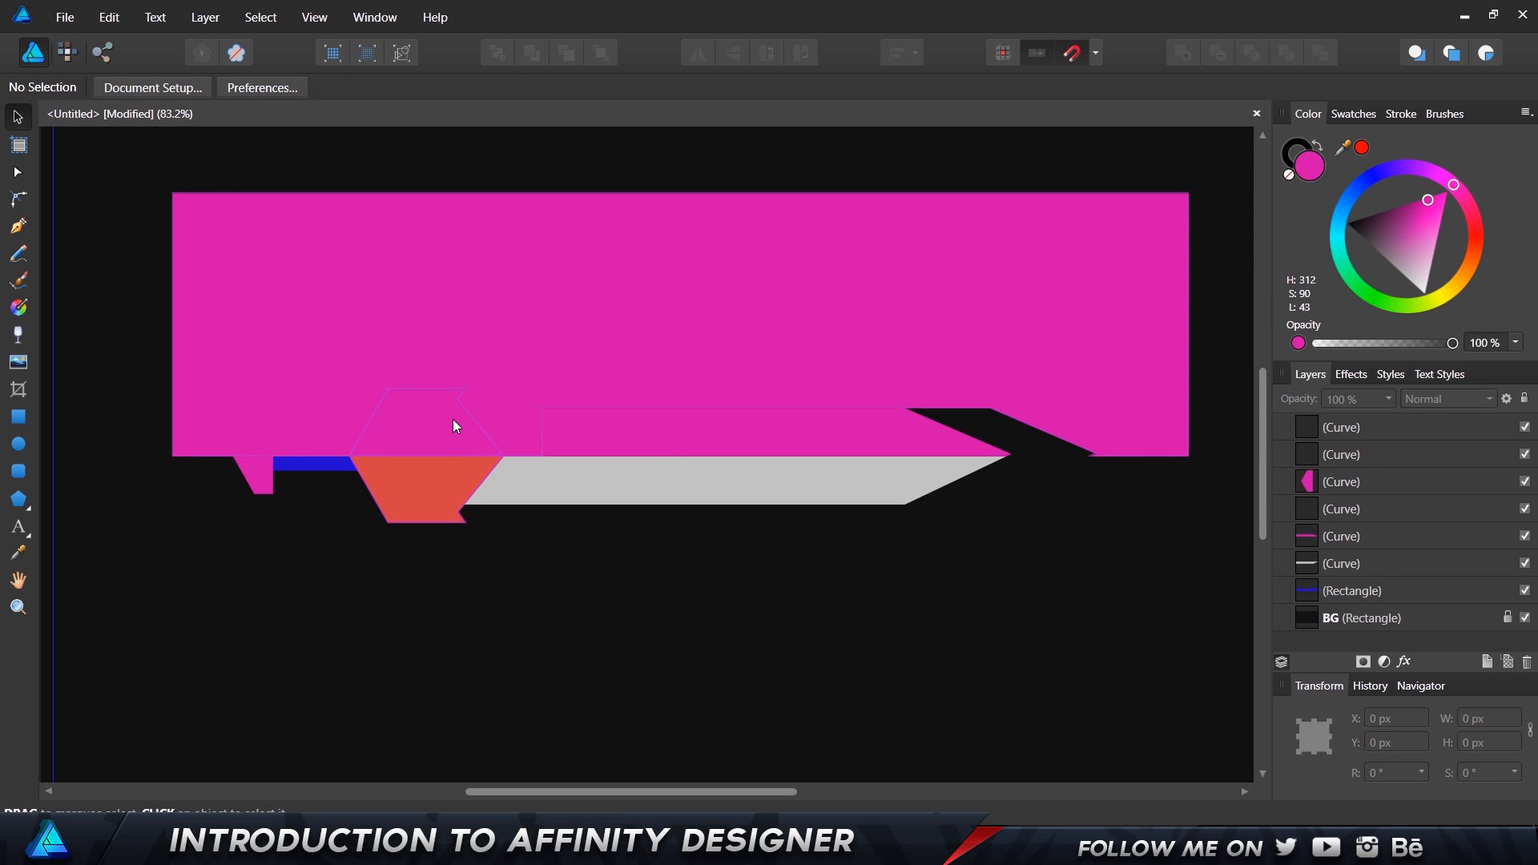
click(453, 420)
drag(1341, 487, 1314, 490)
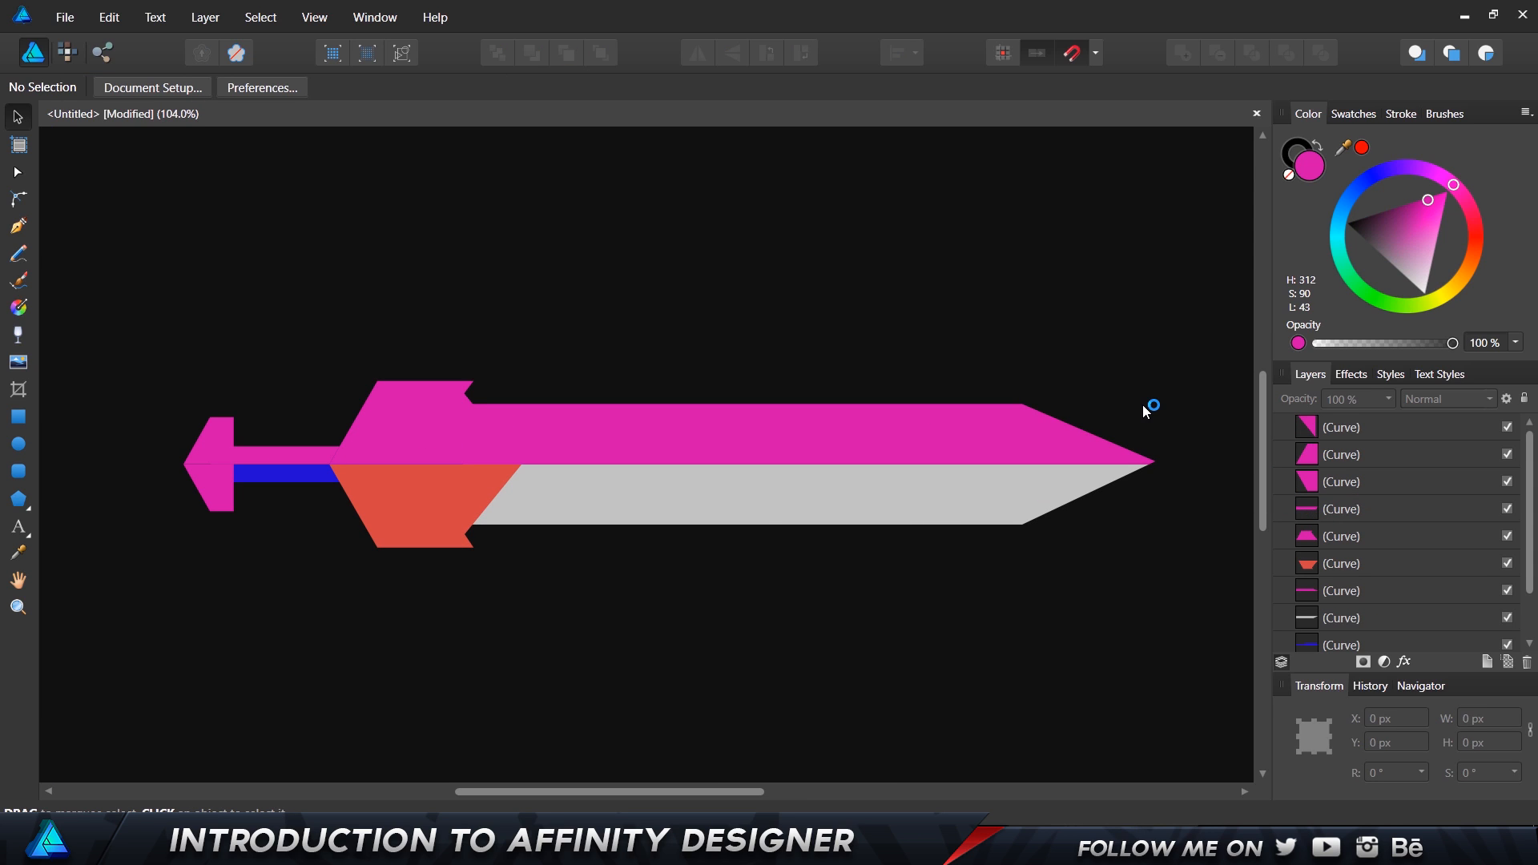
- Fill the blade's lower half with dark blue (H 225, S 85, L 38) and clear the selection
click(939, 512)
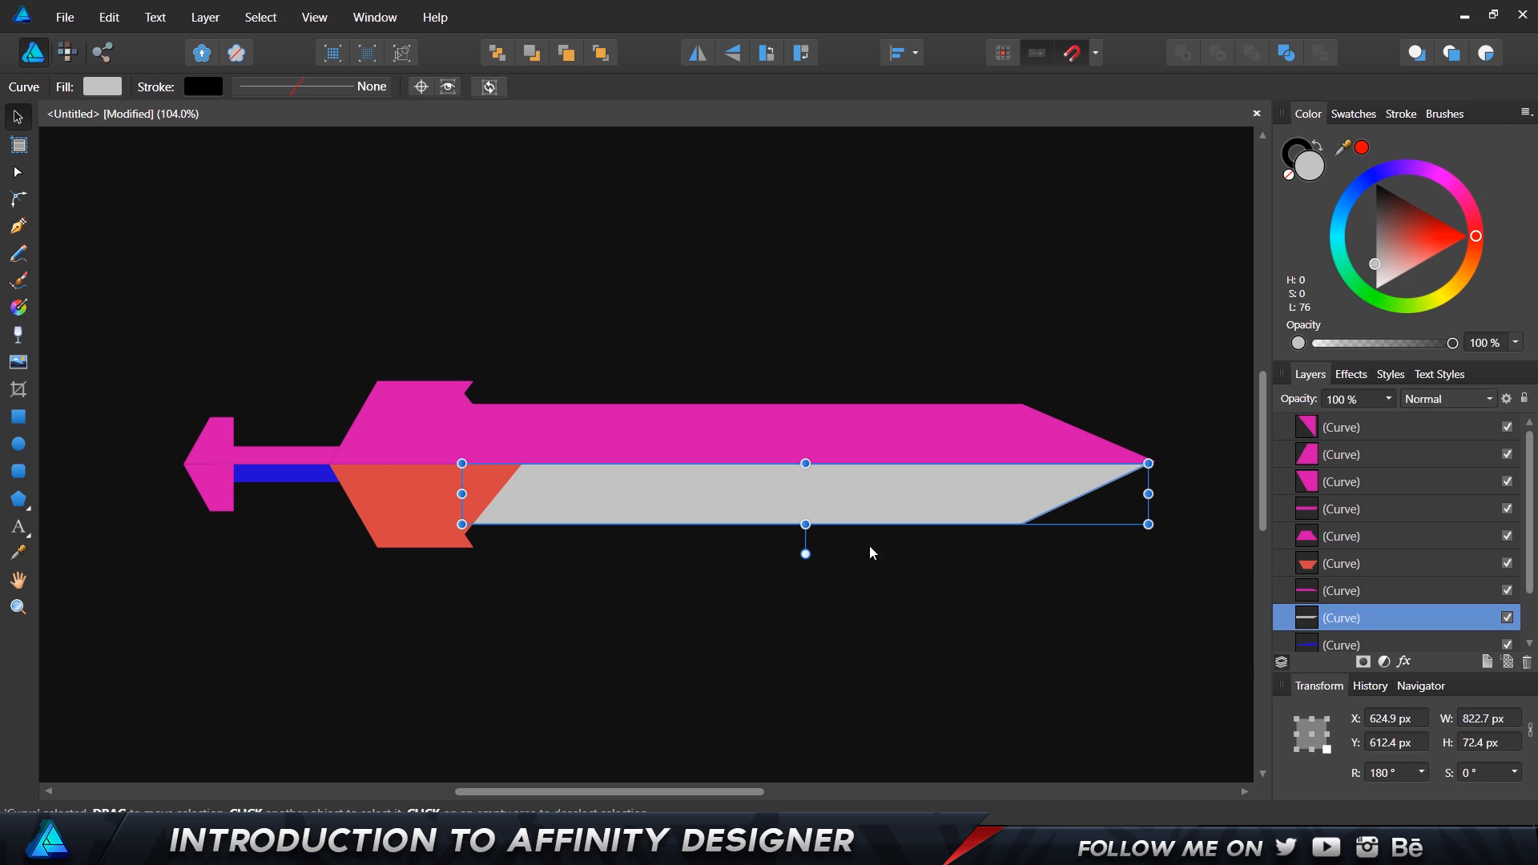
double_click(1311, 165)
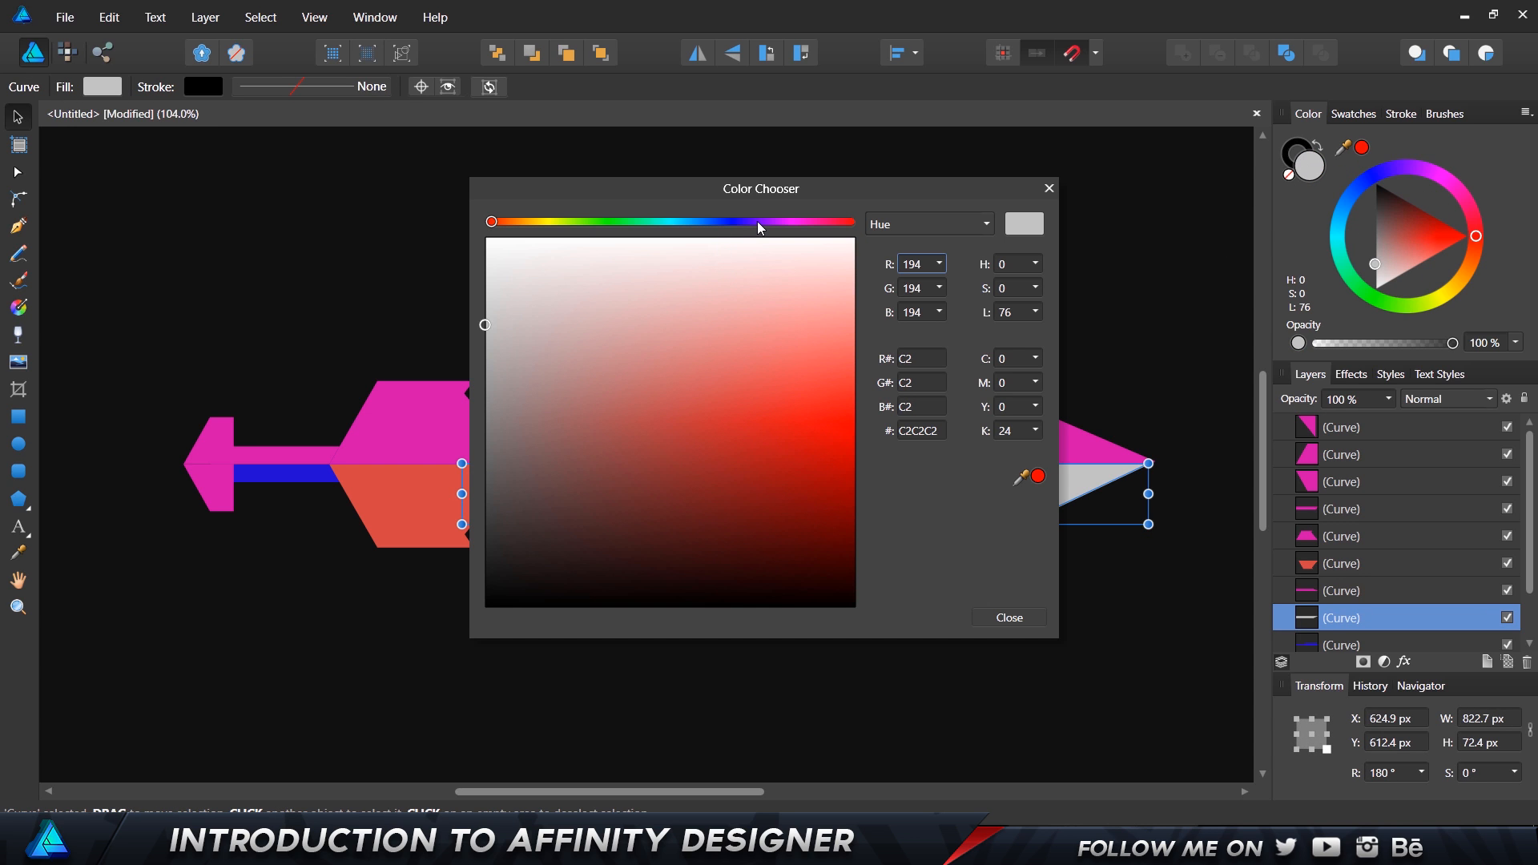
drag(757, 222, 715, 222)
click(839, 378)
drag(877, 432, 895, 480)
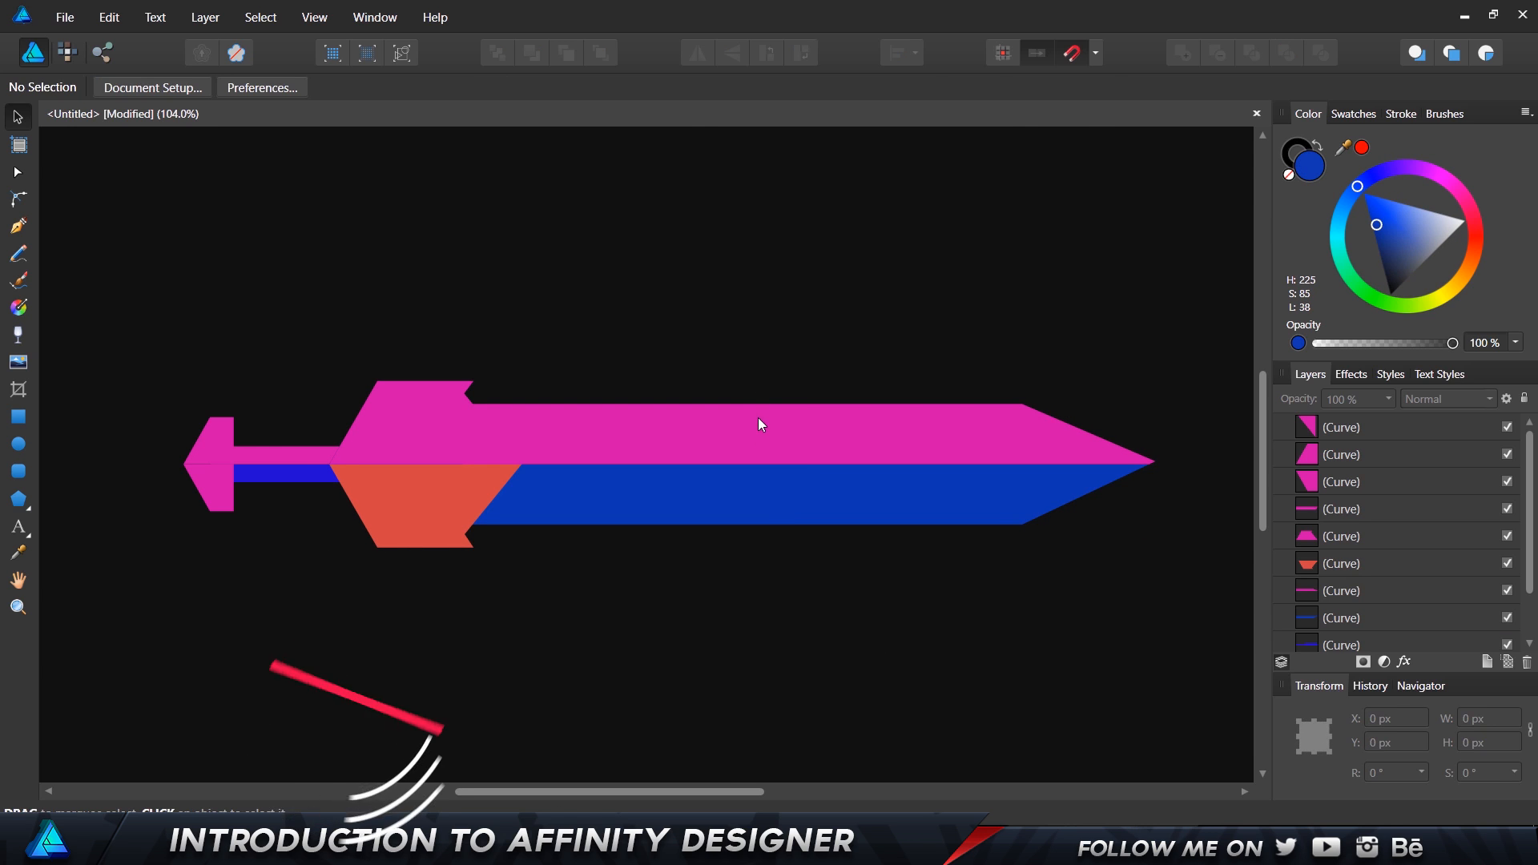
- Fill the blade's upper half with the stored picked red (H 0, S 100, L 50)
click(756, 419)
key(i)
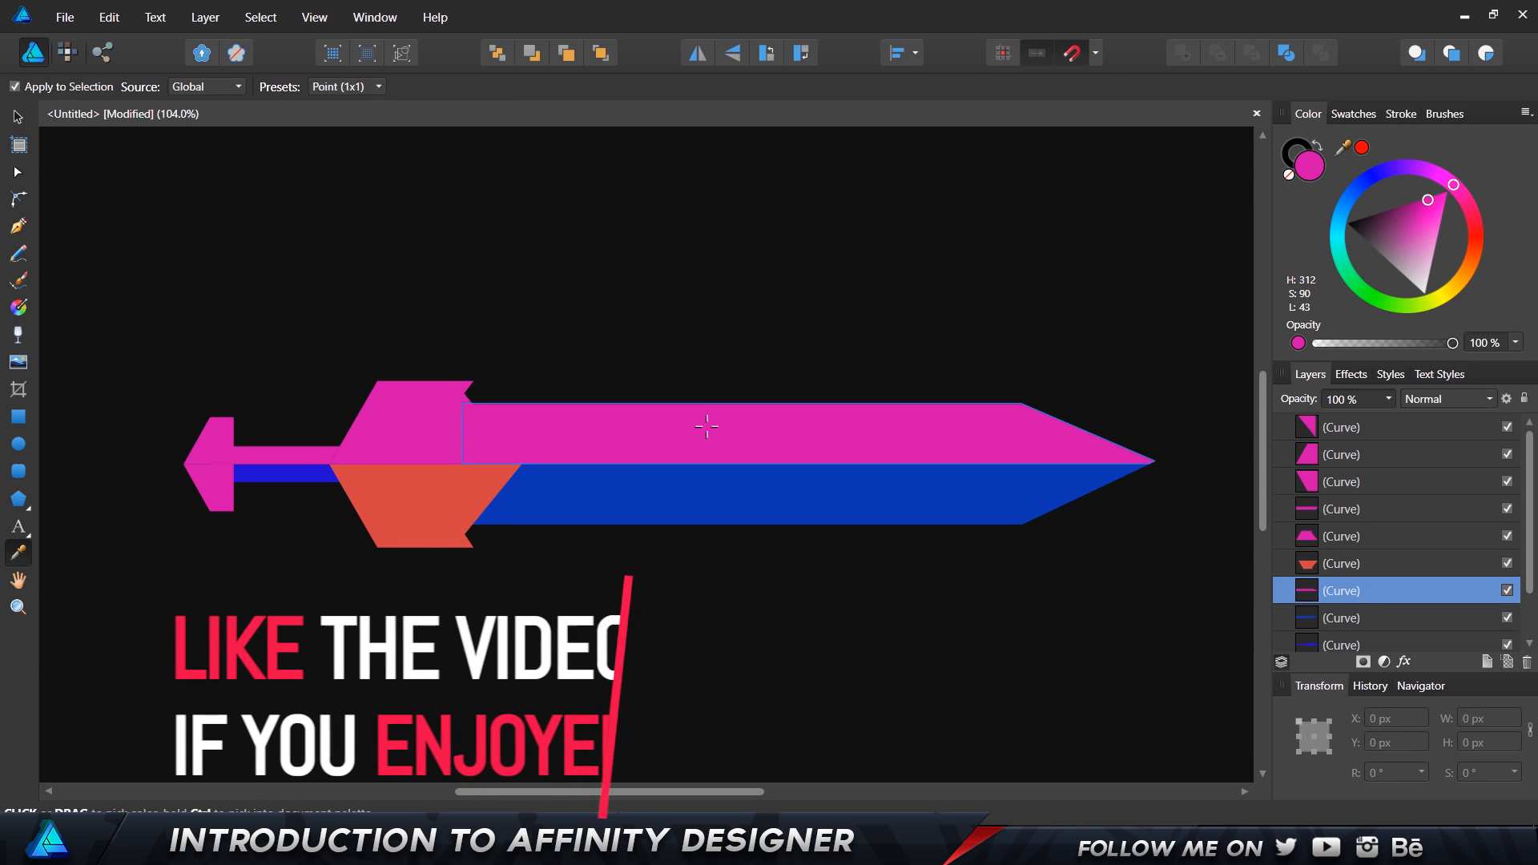
click(16, 117)
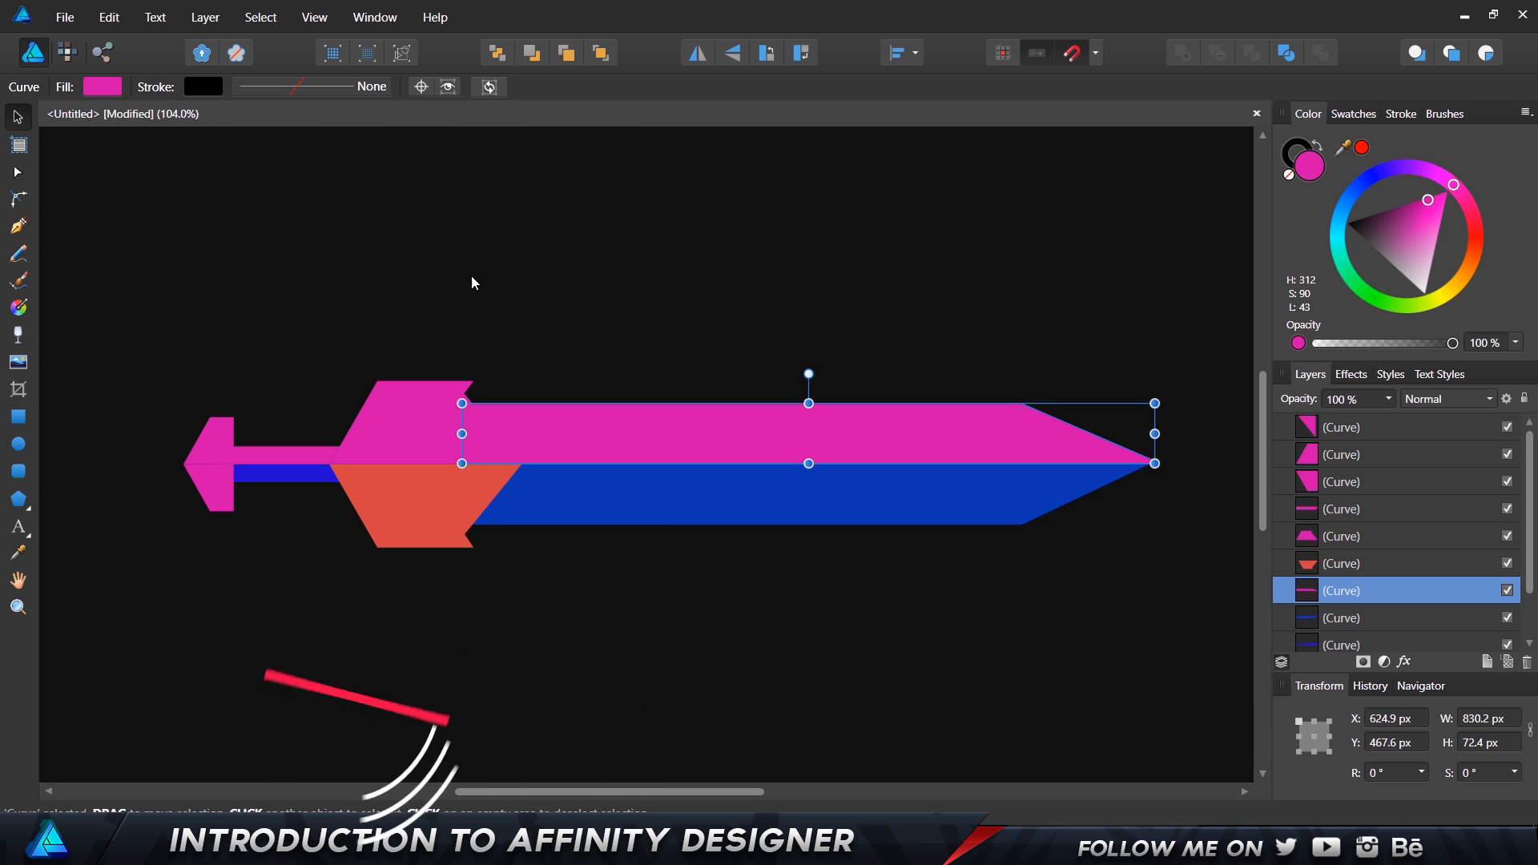
click(1364, 148)
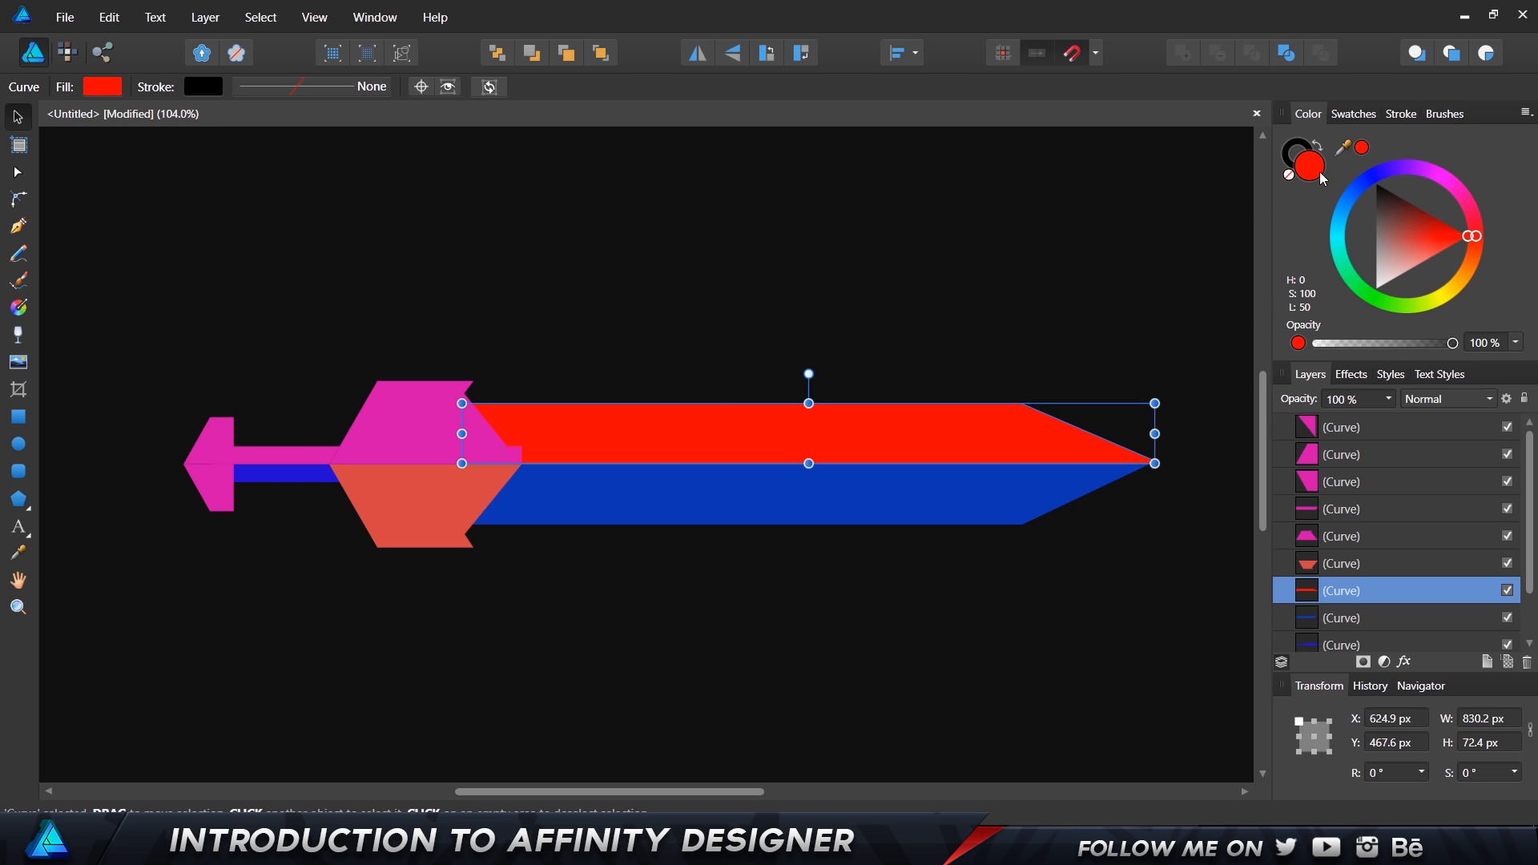
- Sample the dark blue of the blade's lower half and apply it to the blade's upper half
drag(1341, 150, 826, 495)
click(1362, 148)
- Fill the guard's lower half with dark grey 2C2C2C
click(400, 478)
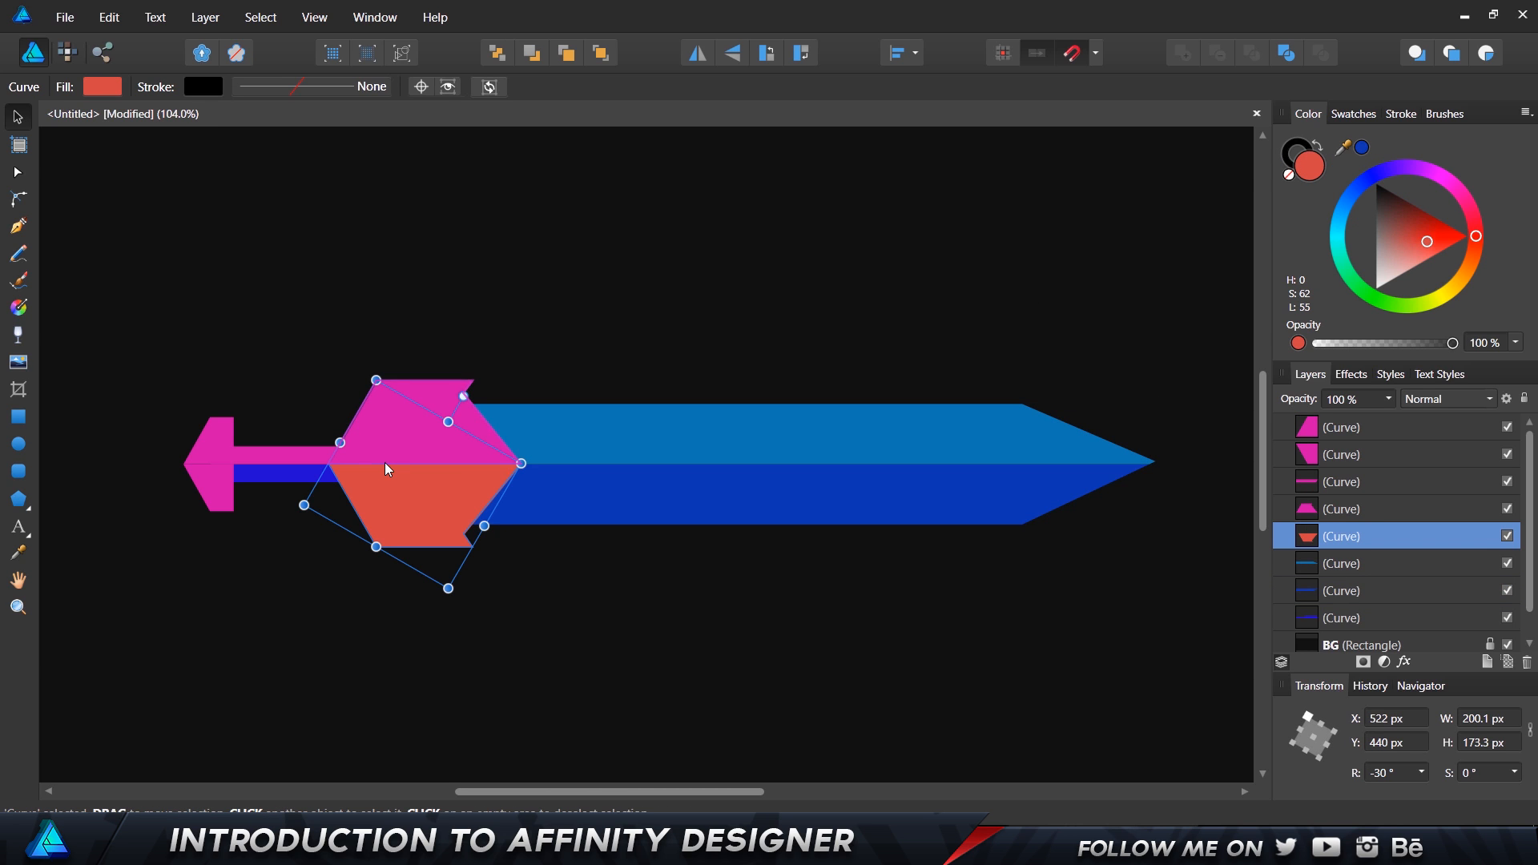
double_click(1299, 174)
drag(670, 512, 389, 541)
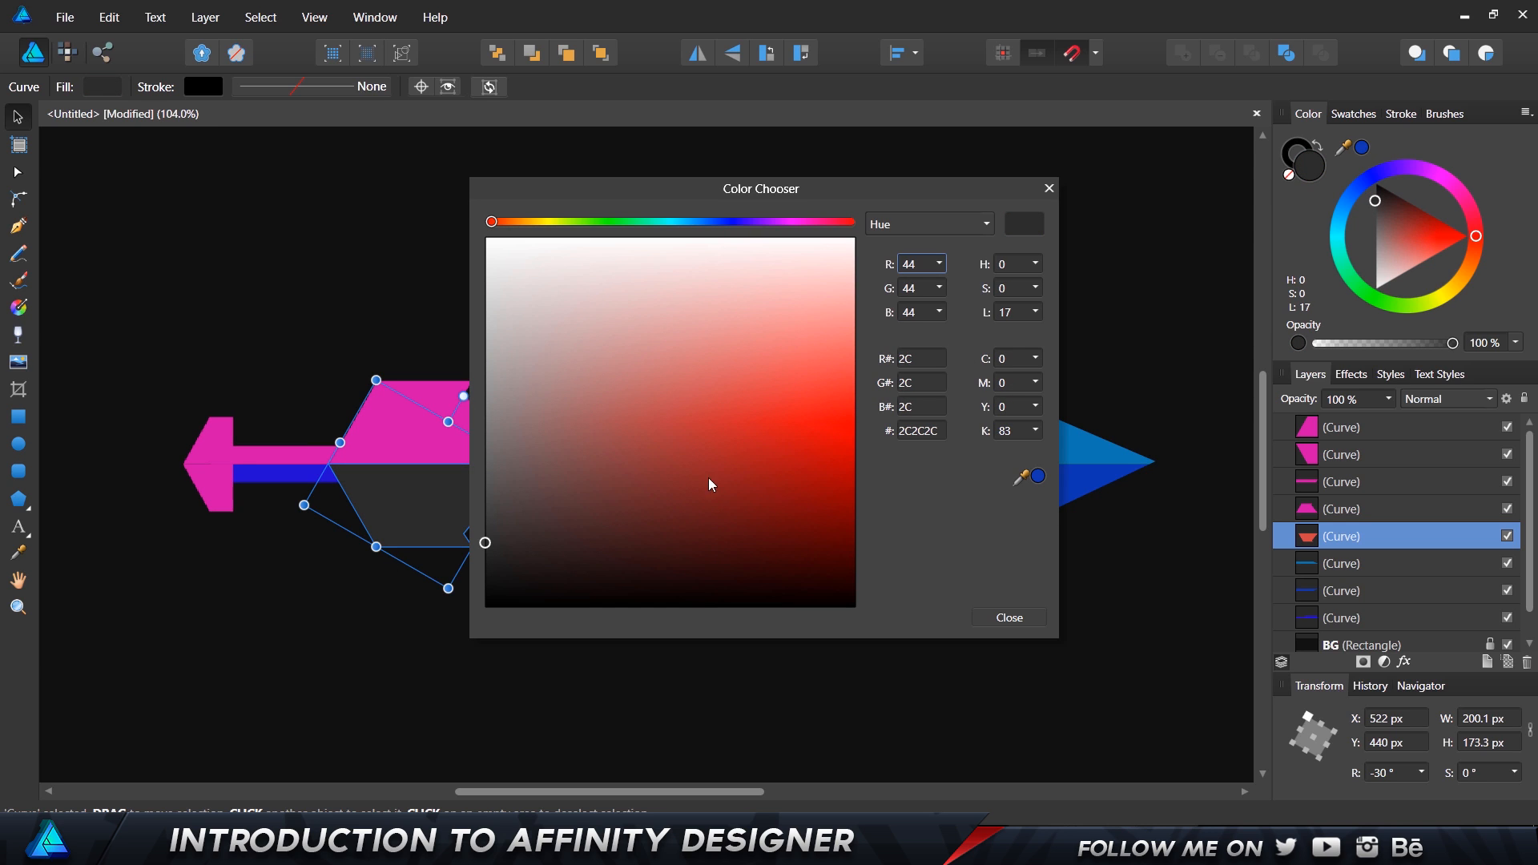
click(1049, 189)
- Fill the guard's upper half with the slightly lighter grey 3F3F3F and clear the selection
click(388, 422)
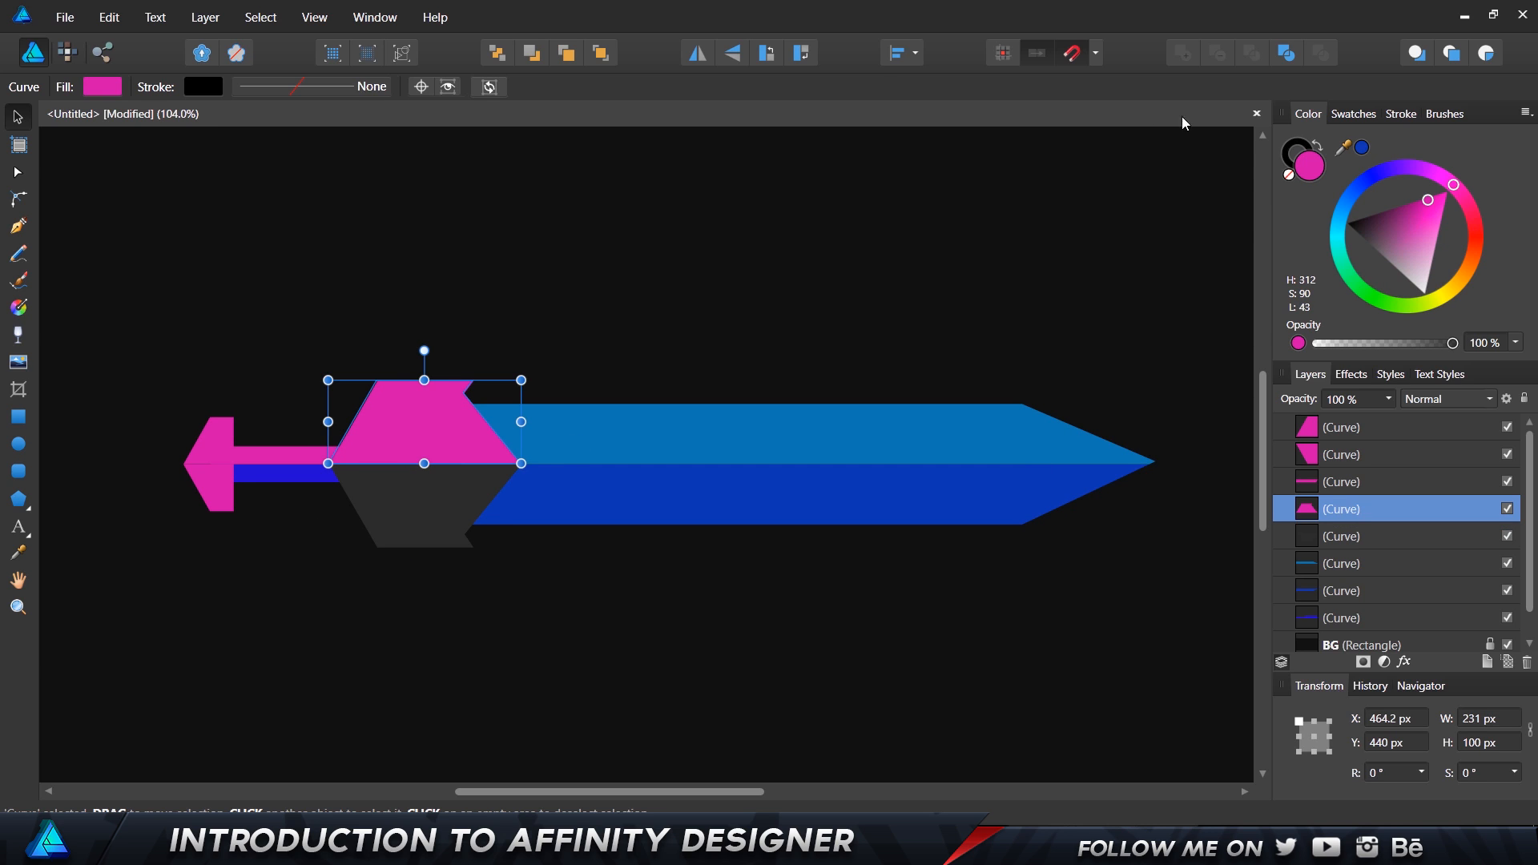
double_click(1308, 168)
mouse_move(638, 519)
mouse_down()
mouse_move(448, 465)
mouse_move(457, 516)
mouse_up()
click(433, 299)
click(450, 418)
drag(487, 465, 470, 516)
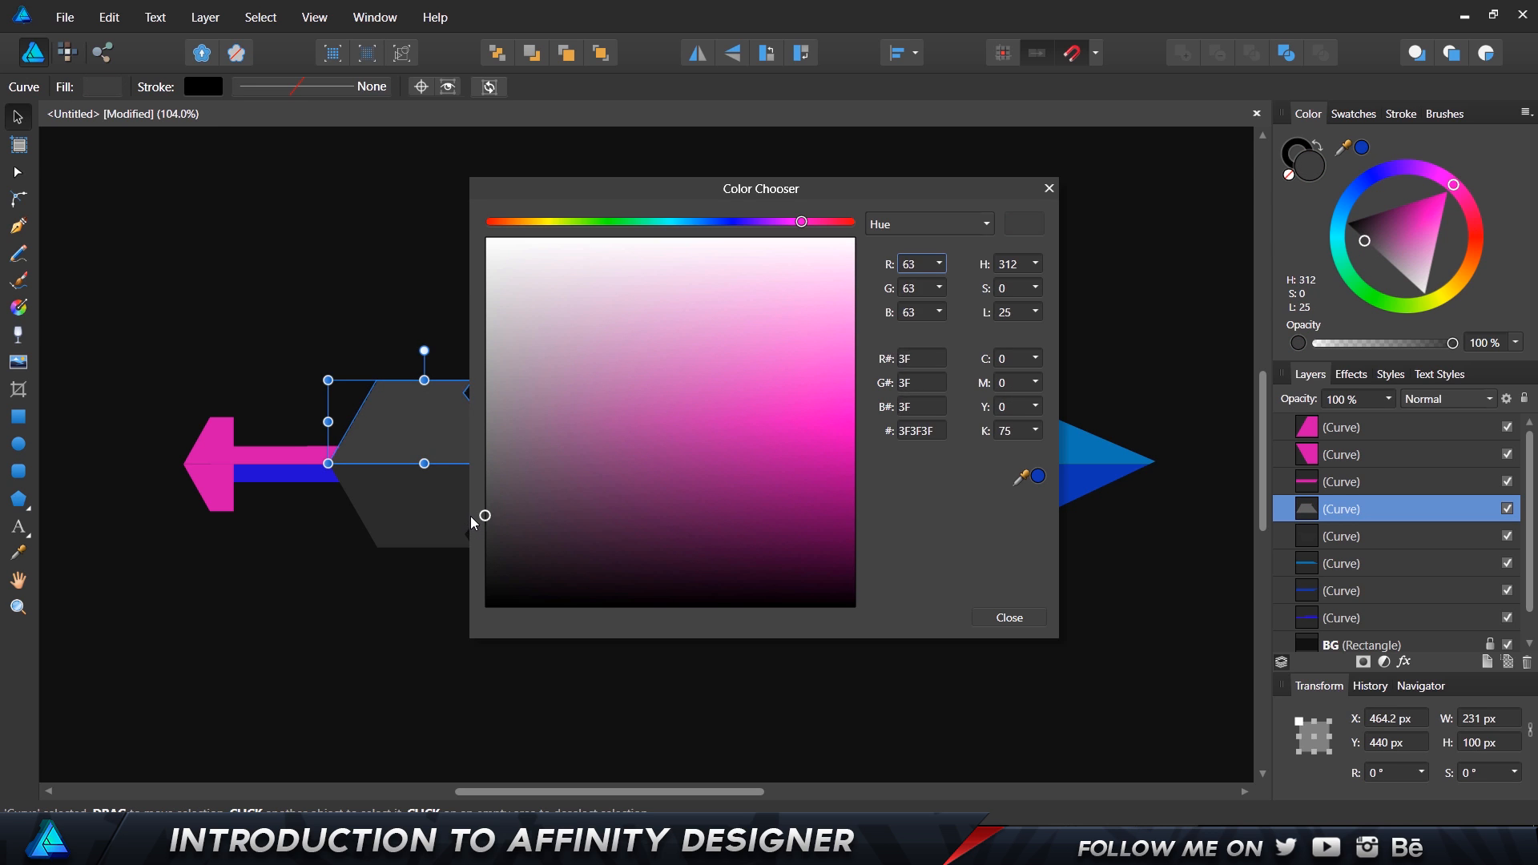
click(526, 694)
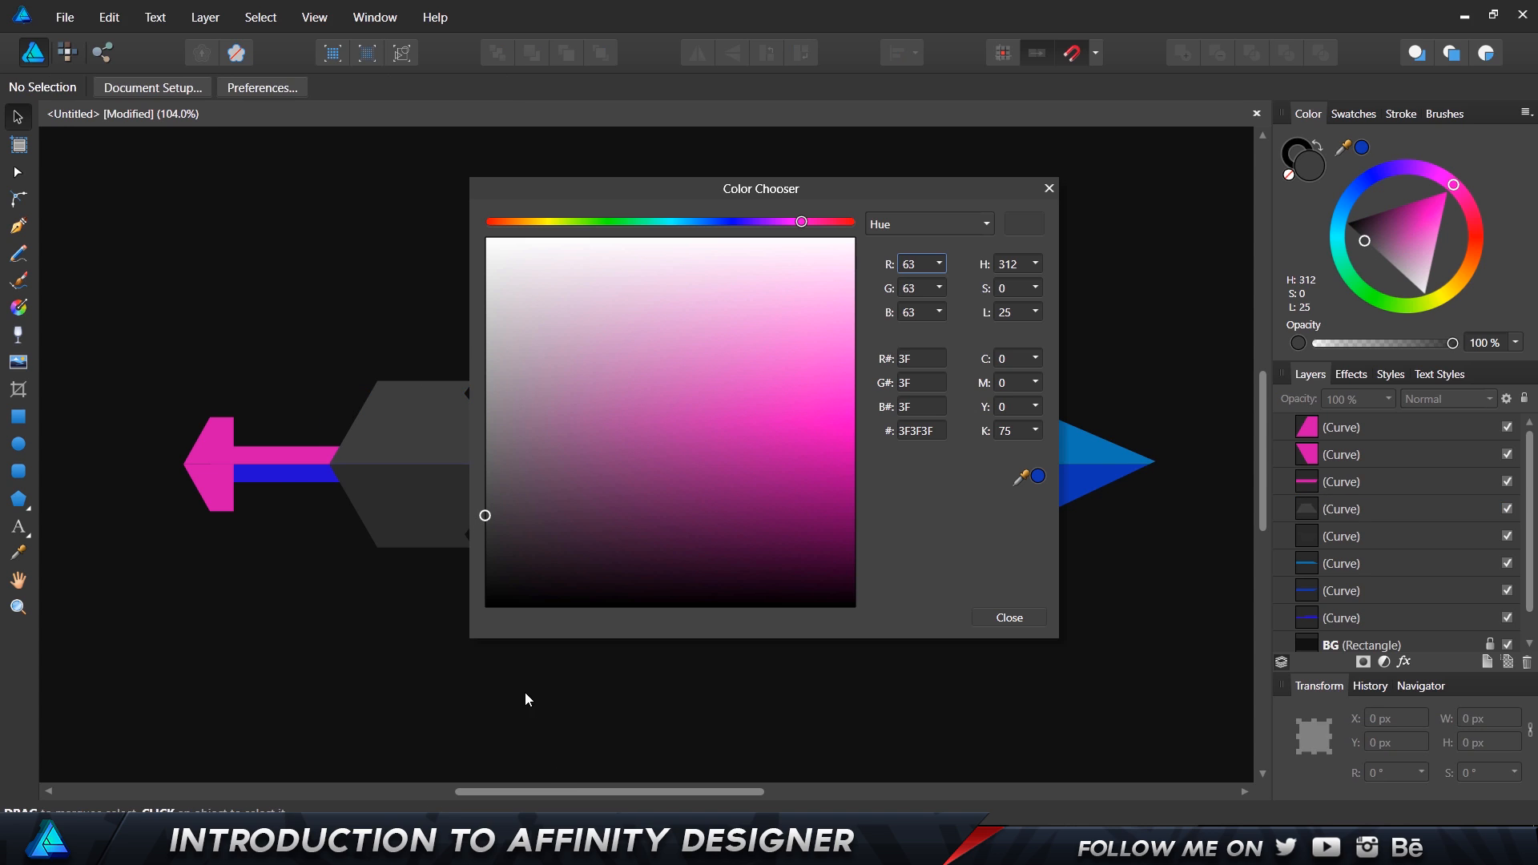
- Fill the handle's lower half with the dark grey sampled from the guard's lower half
click(291, 479)
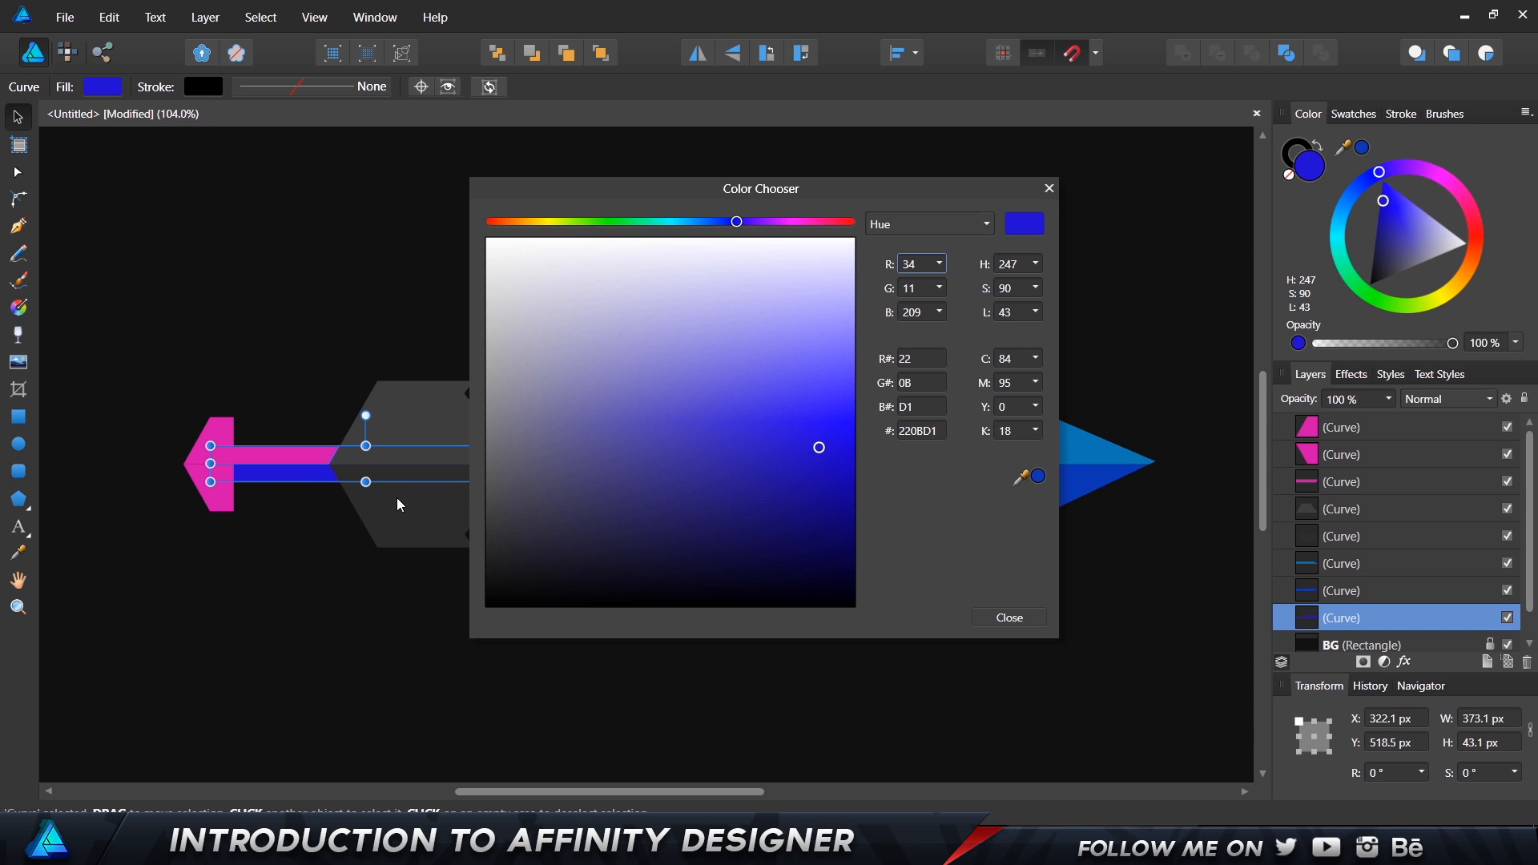
click(1049, 187)
key(i)
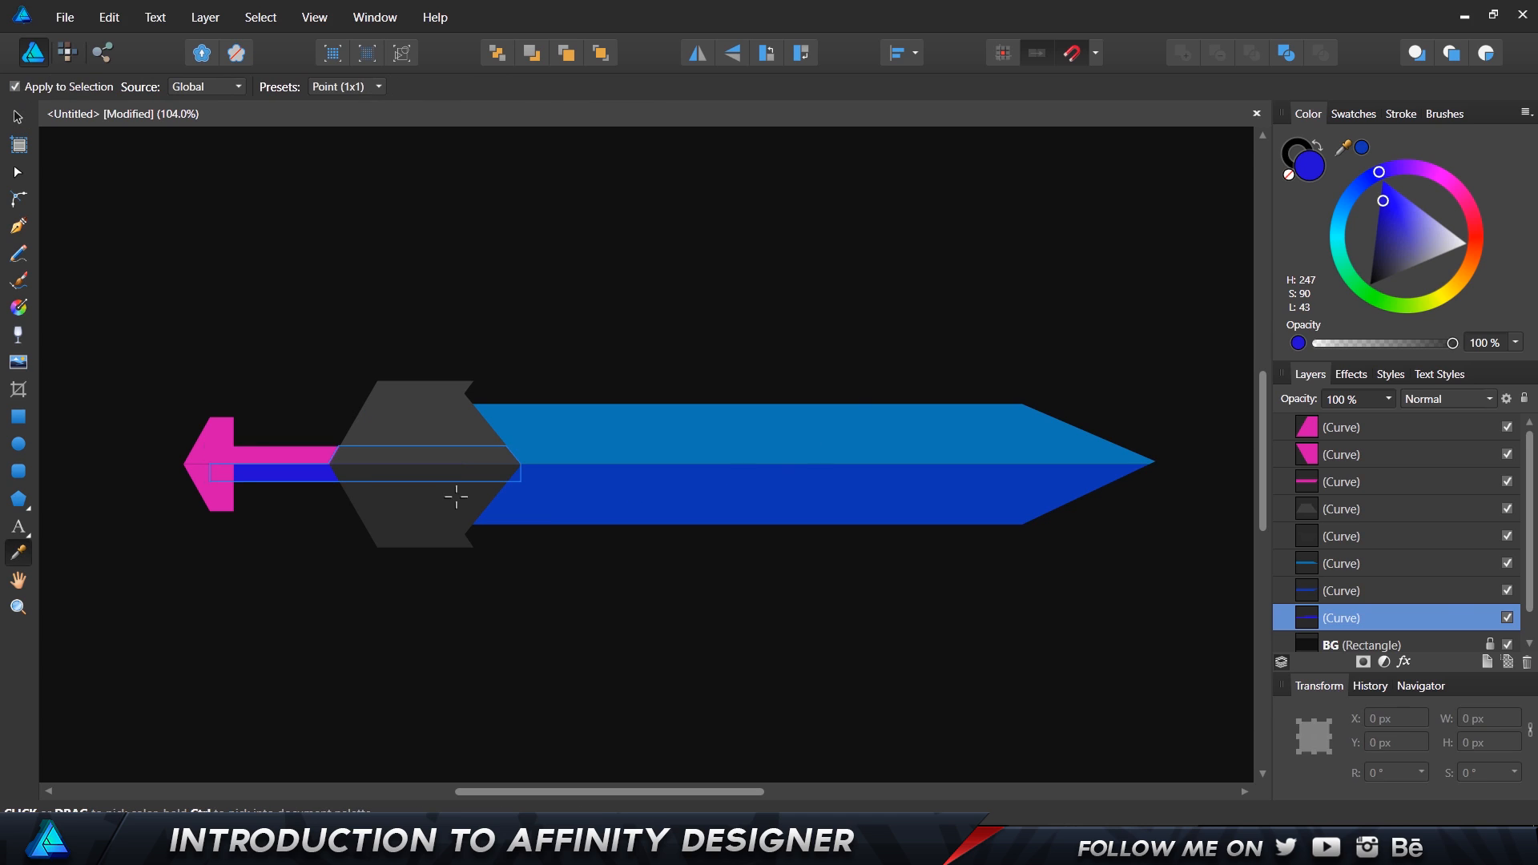
click(436, 500)
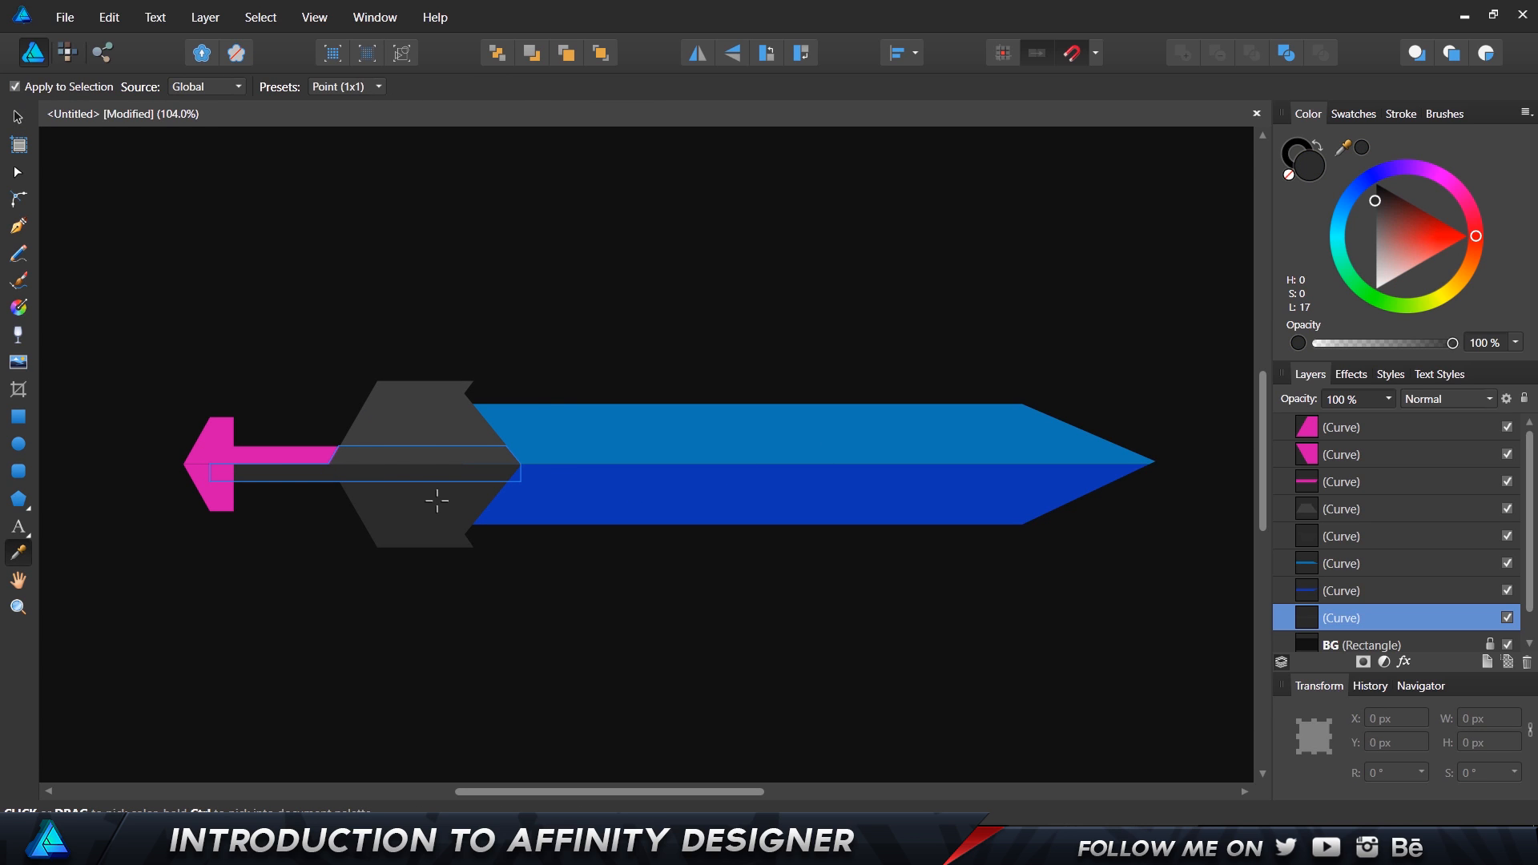
key(v)
- Fill the handle's upper half with the lighter grey sampled from the guard's upper half and clear the selection
click(319, 454)
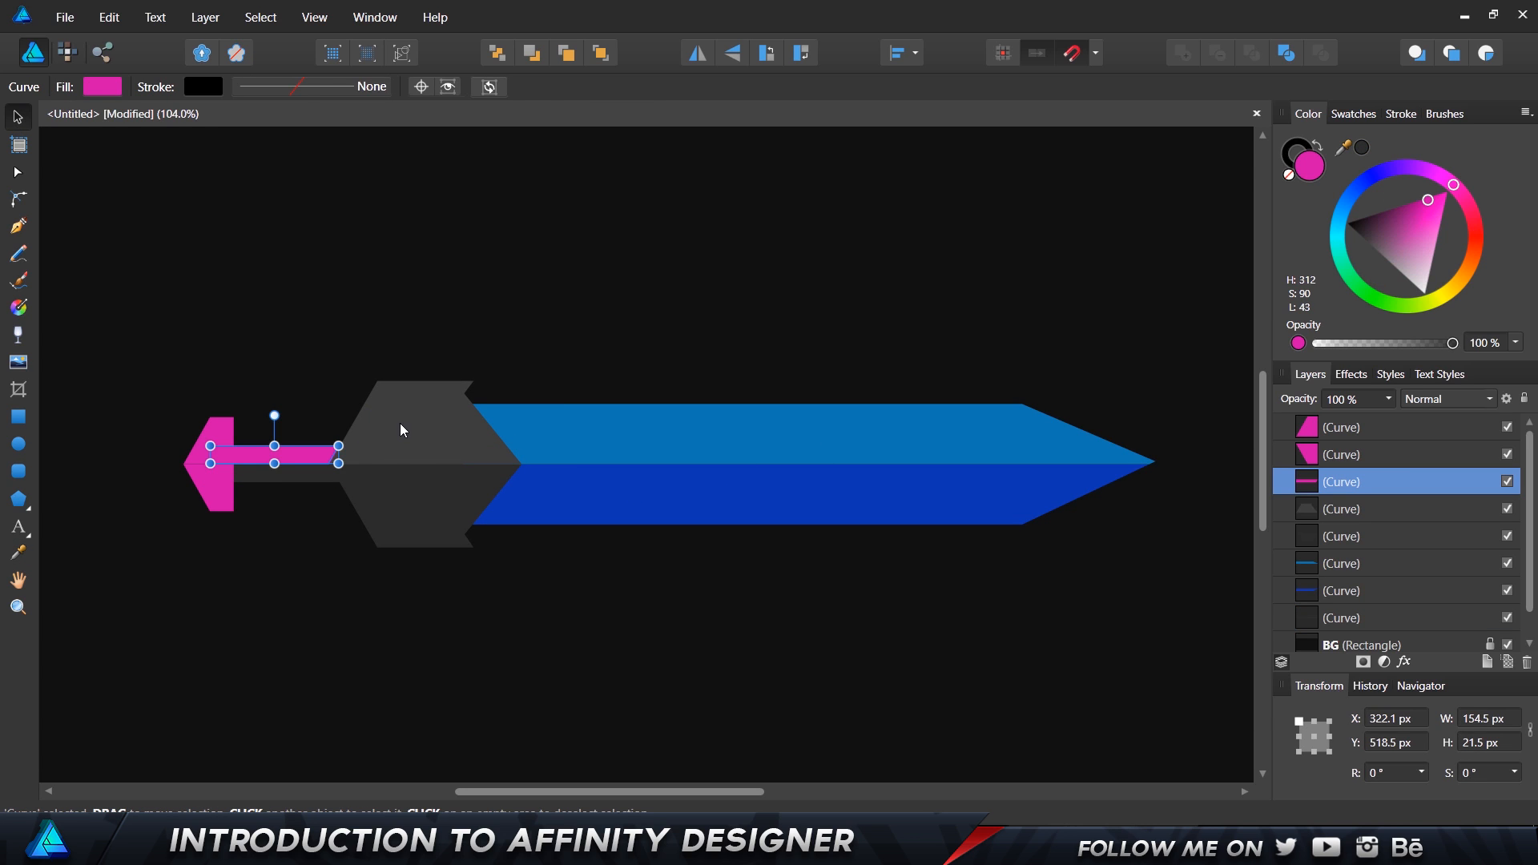
key(i)
click(445, 416)
key(v)
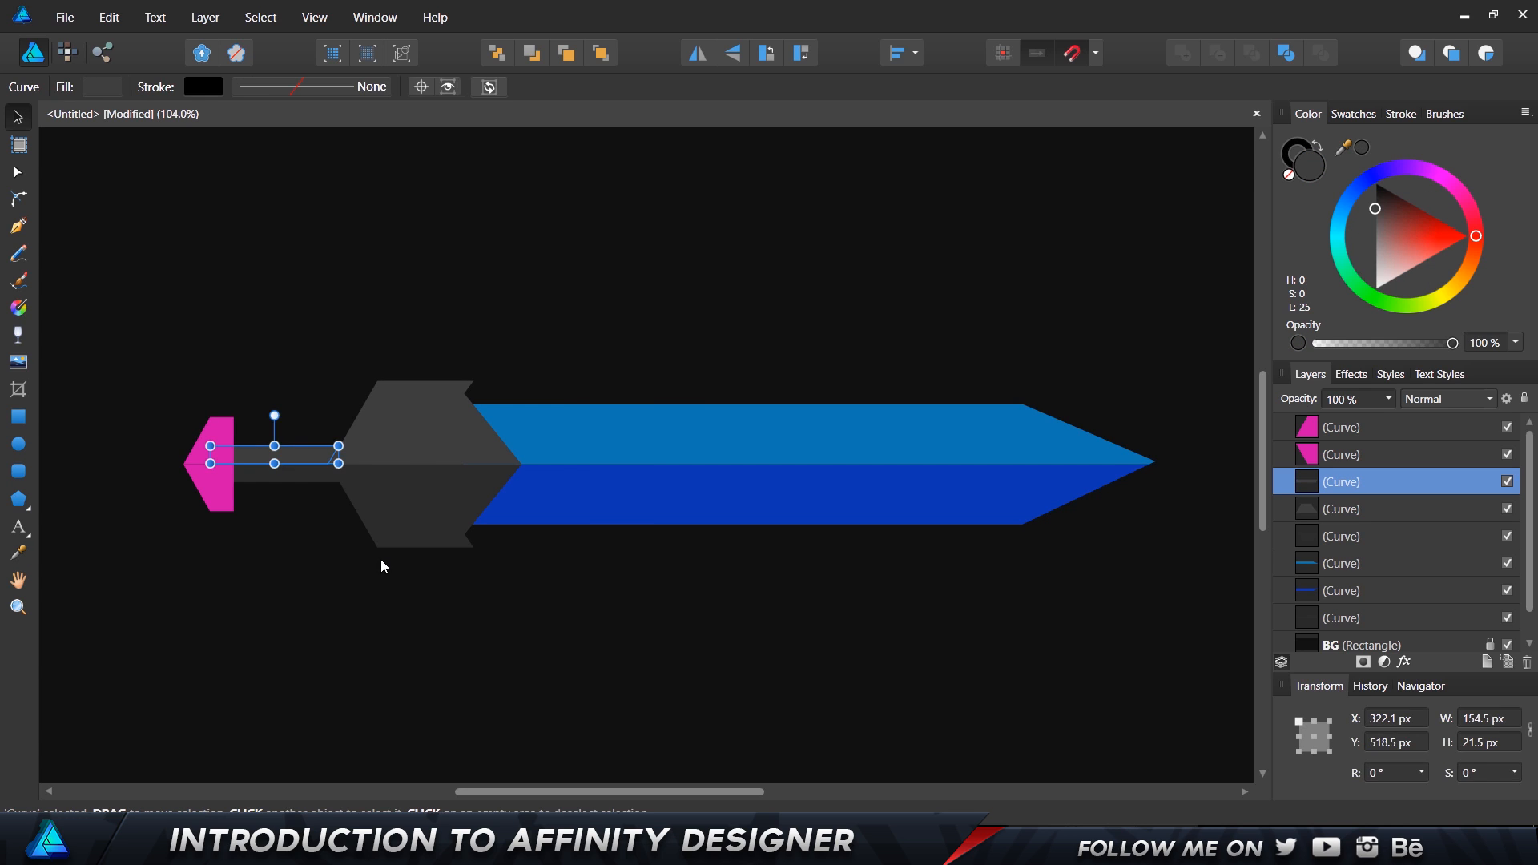
click(382, 560)
click(293, 479)
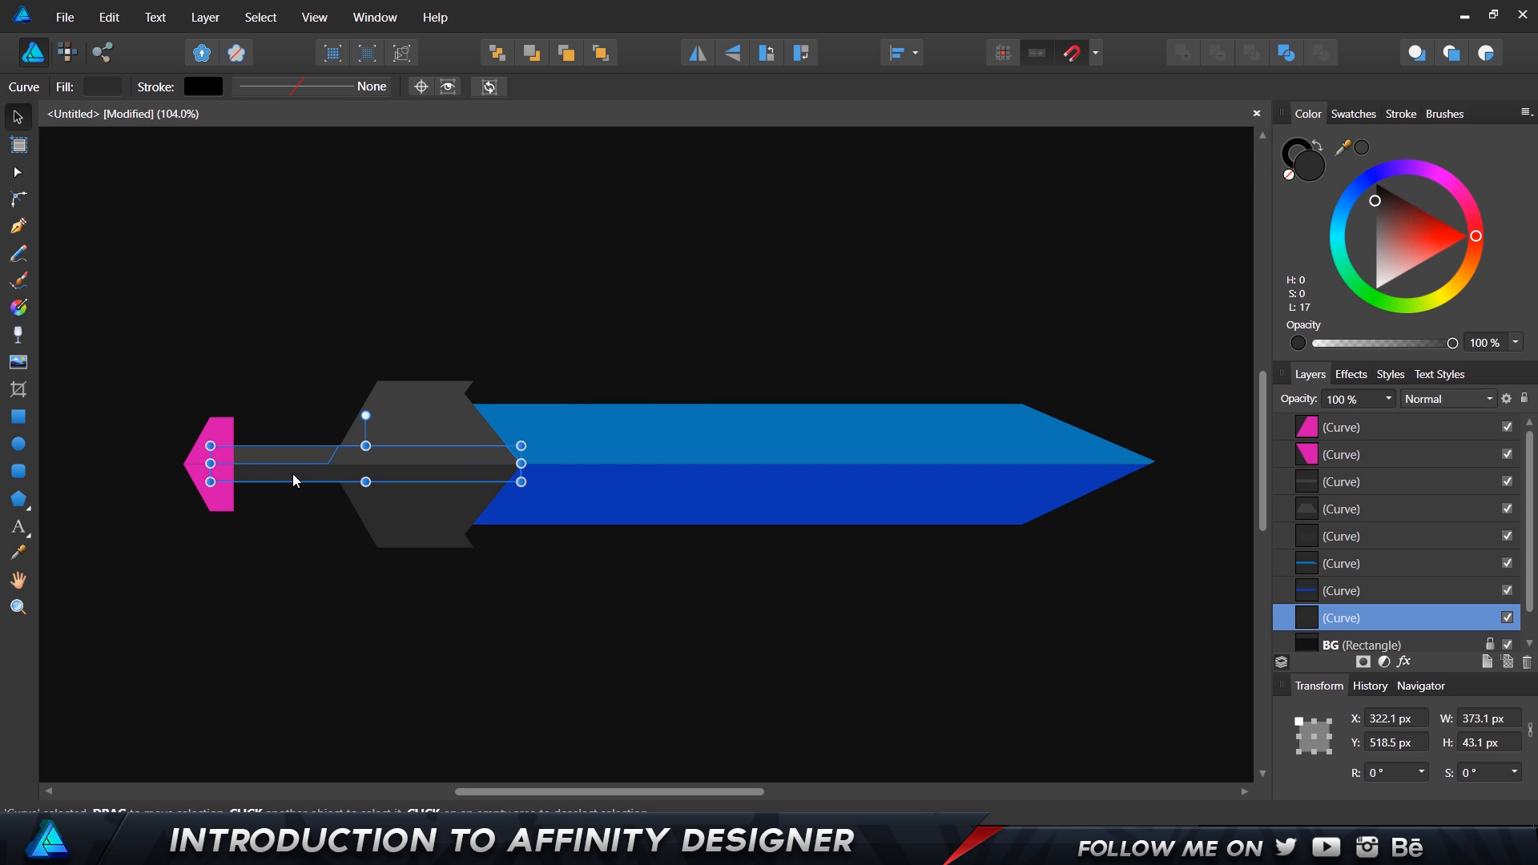
drag(301, 475, 304, 498)
key(ctrl+z)
click(305, 526)
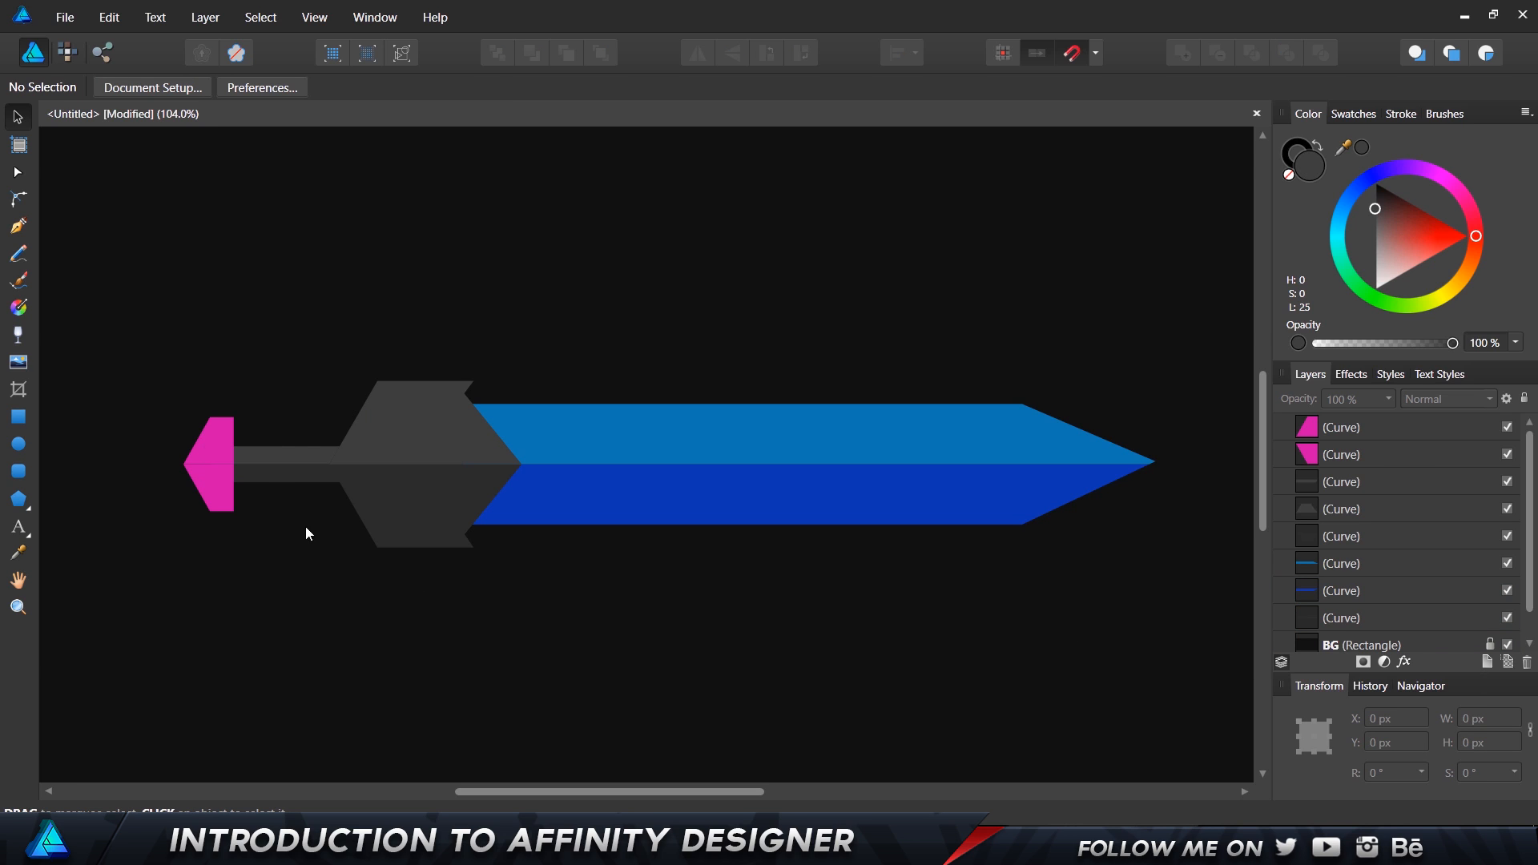
- Fill the pommel's lower half with the dark grey sampled from the handle's lower half
click(213, 485)
key(i)
click(286, 479)
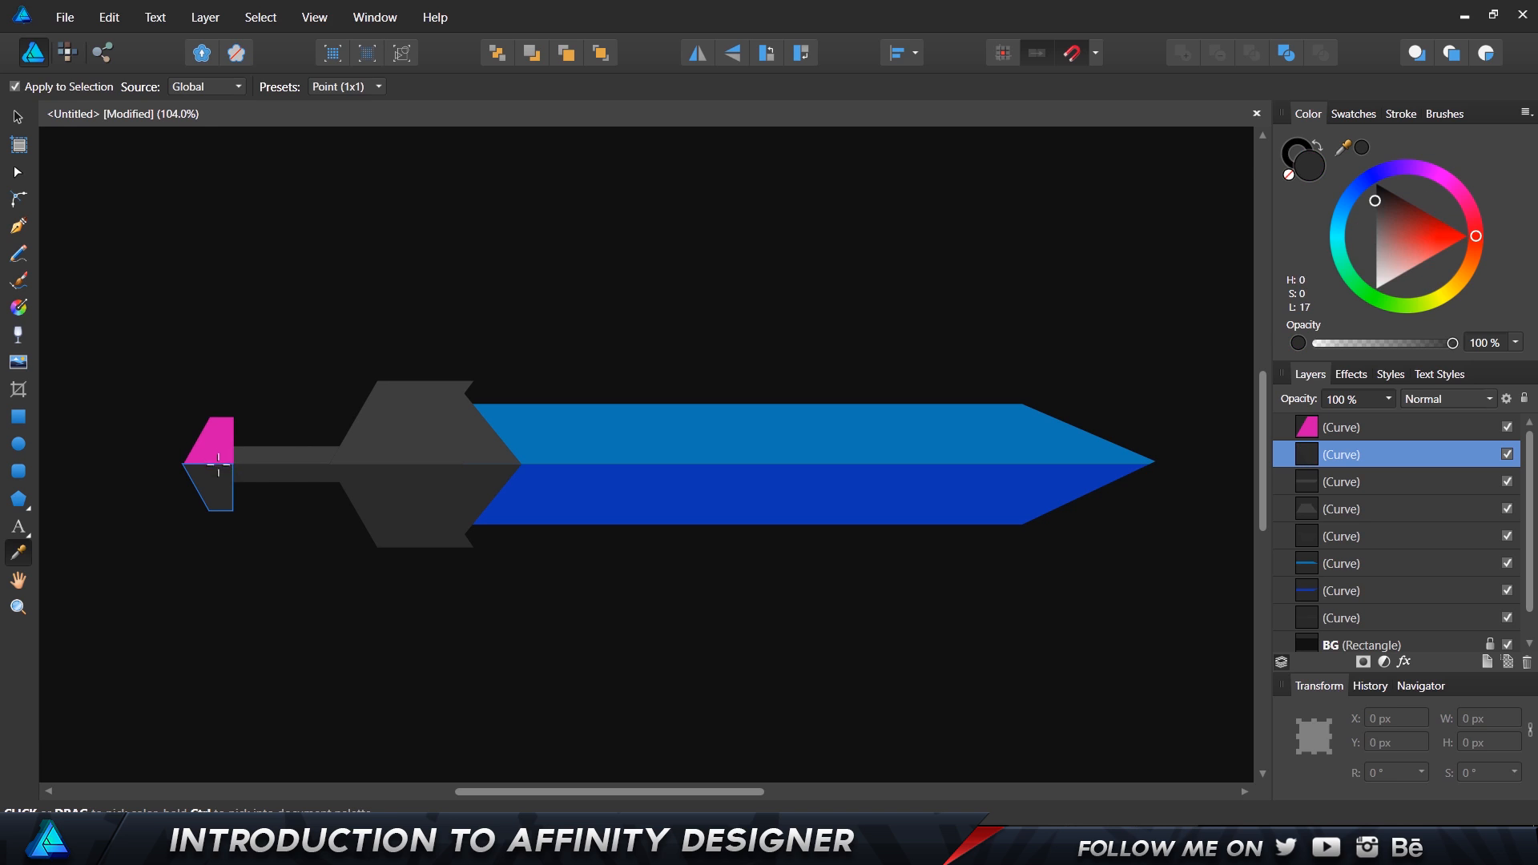
key(v)
- Fill the pommel's upper half with the lighter grey sampled from the handle's upper half and clear the selection
click(203, 425)
key(i)
click(309, 452)
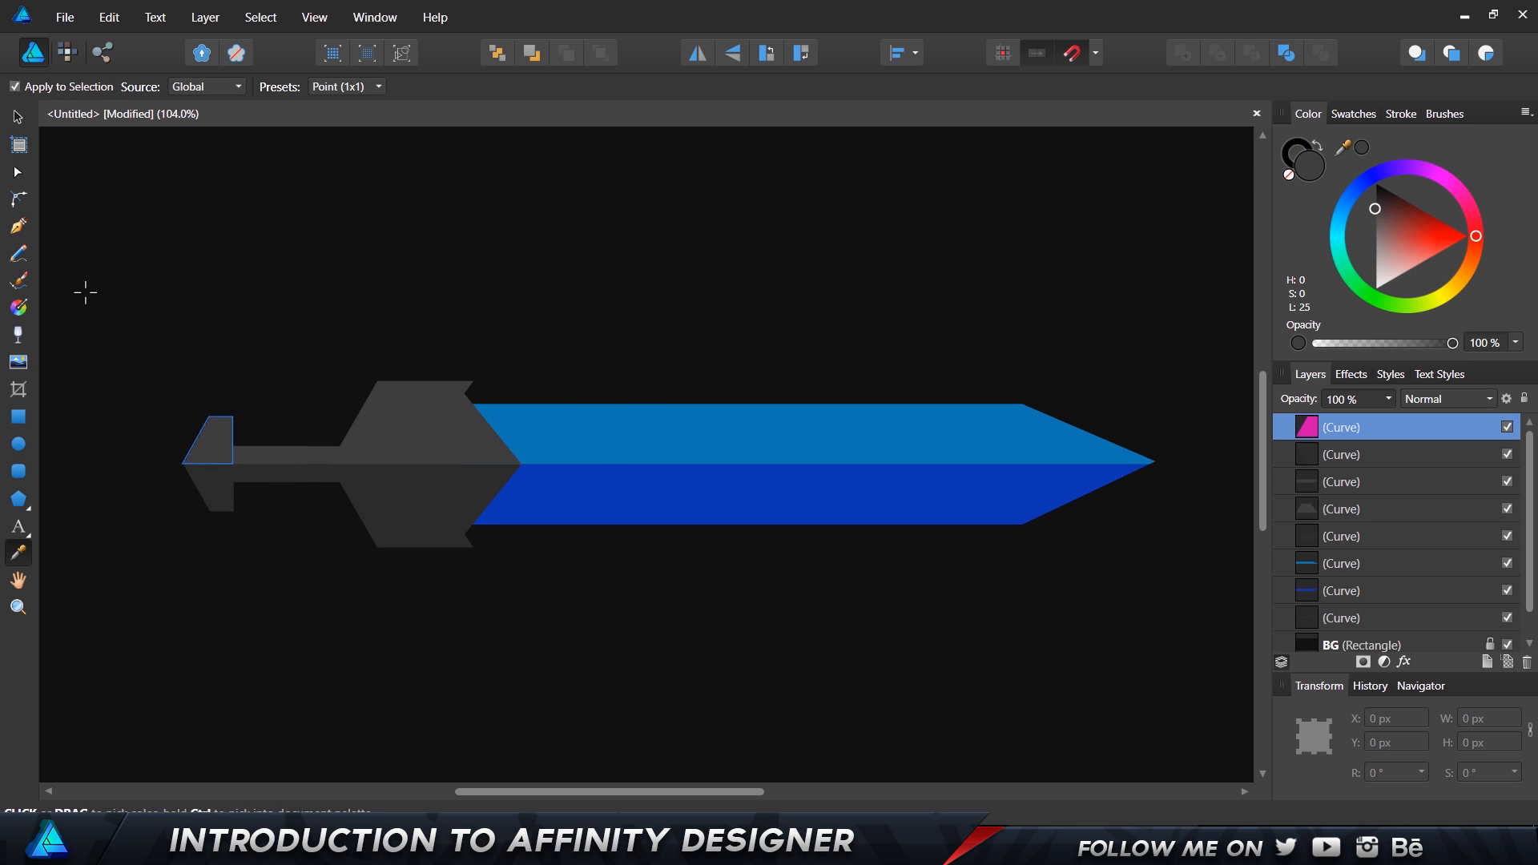
key(v)
click(960, 229)
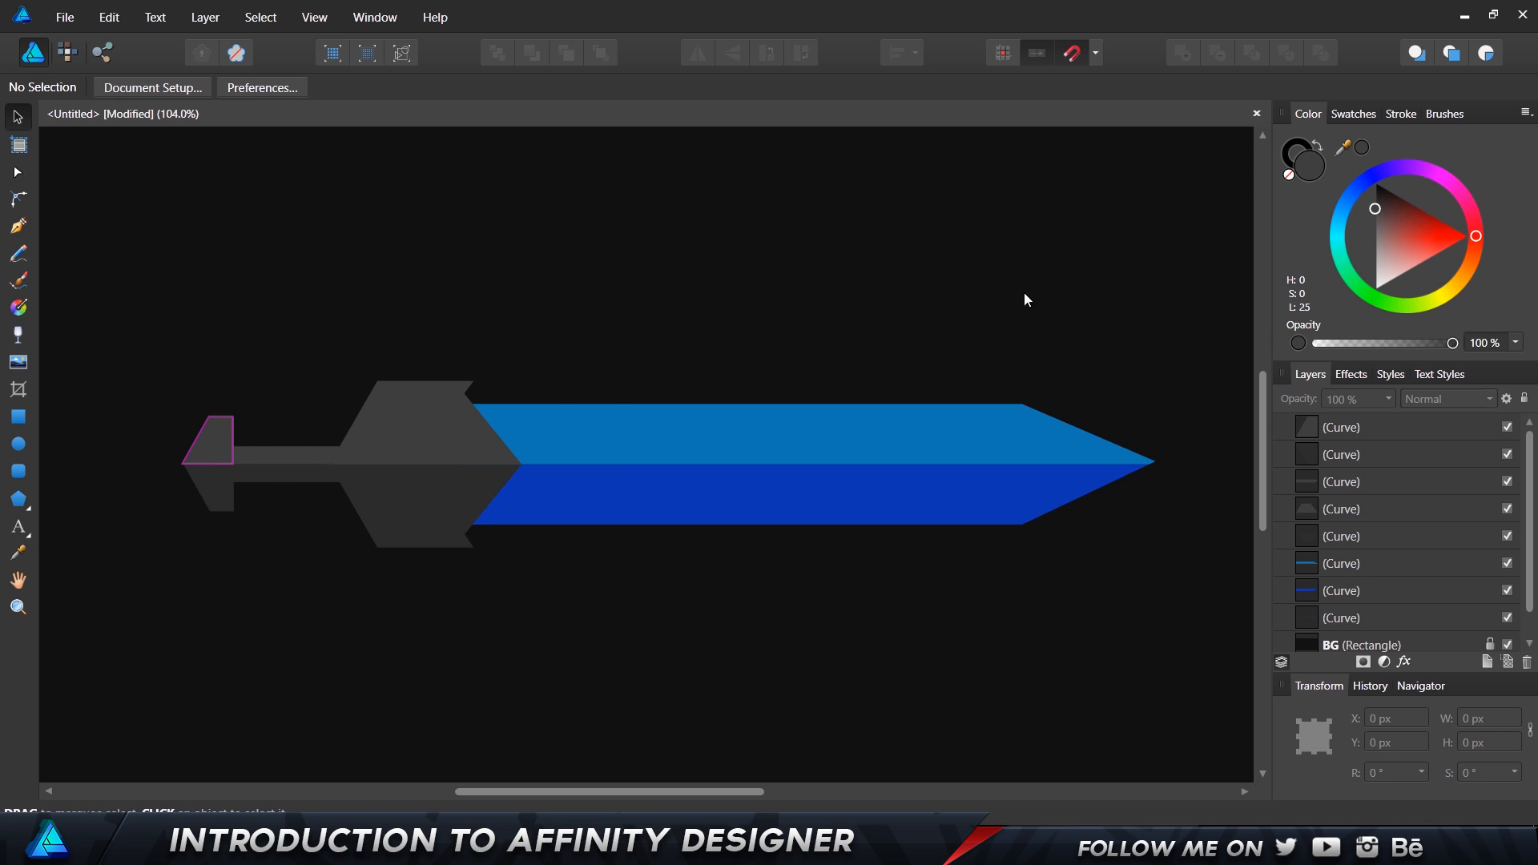
key(i)
key(v)
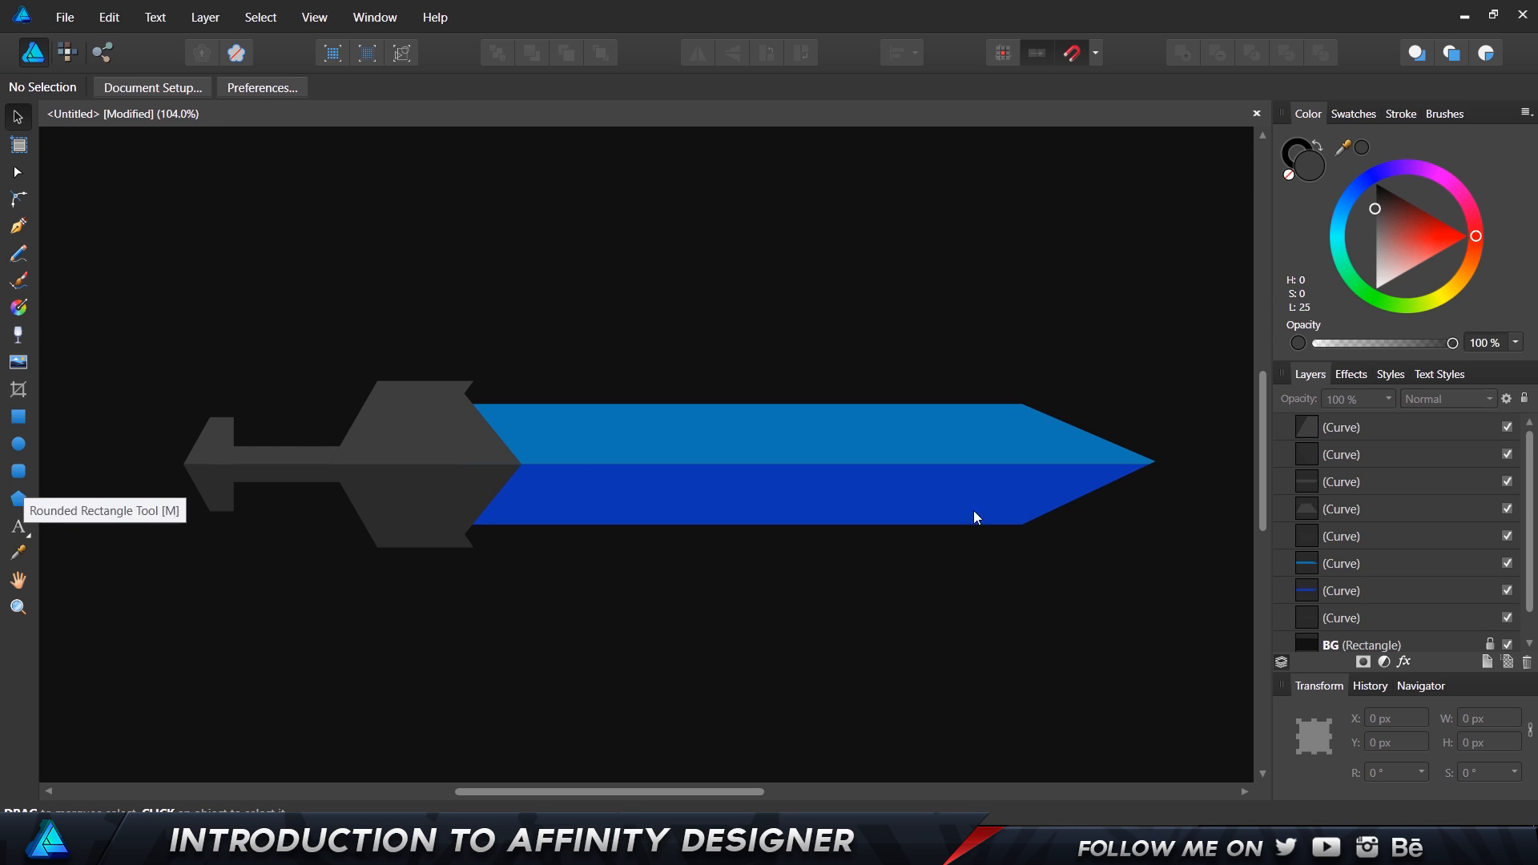
- Enable a Gradient Overlay effect on the blade's lower half and open its settings, moved clear of the blade's left part
click(785, 487)
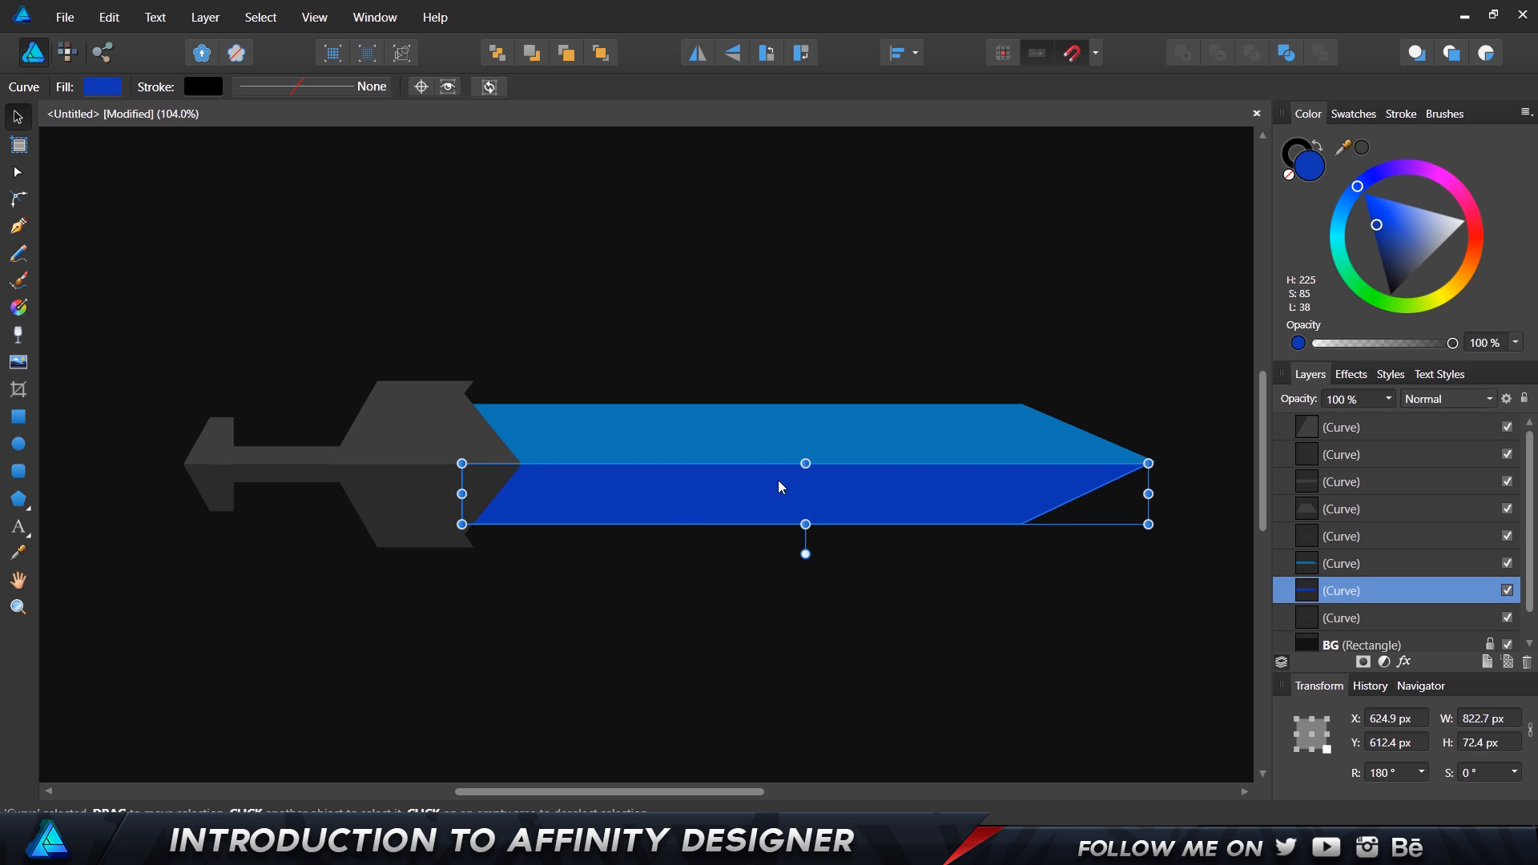
click(1391, 375)
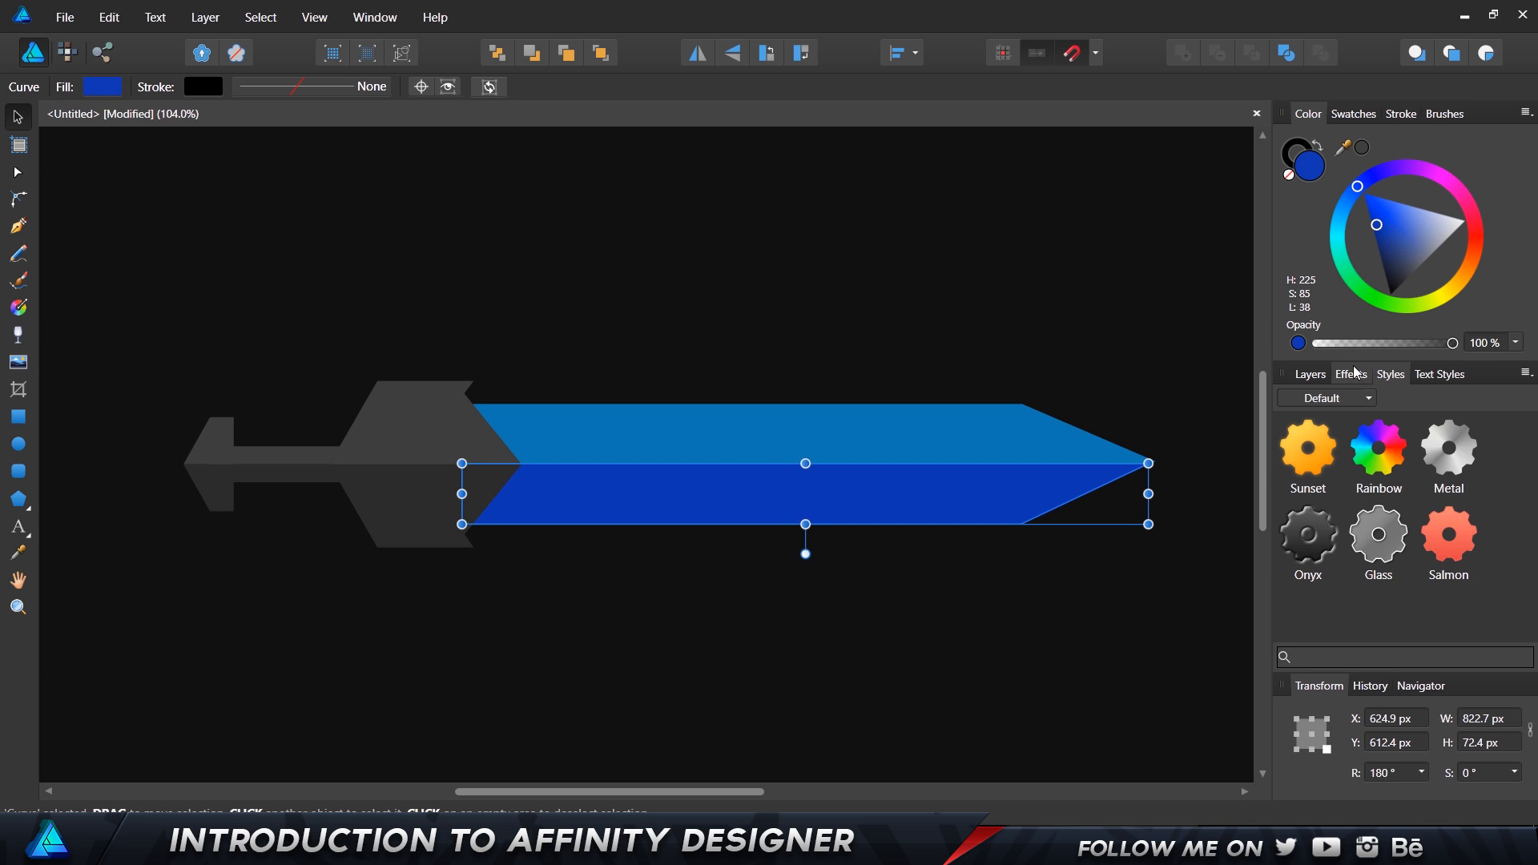
click(1351, 375)
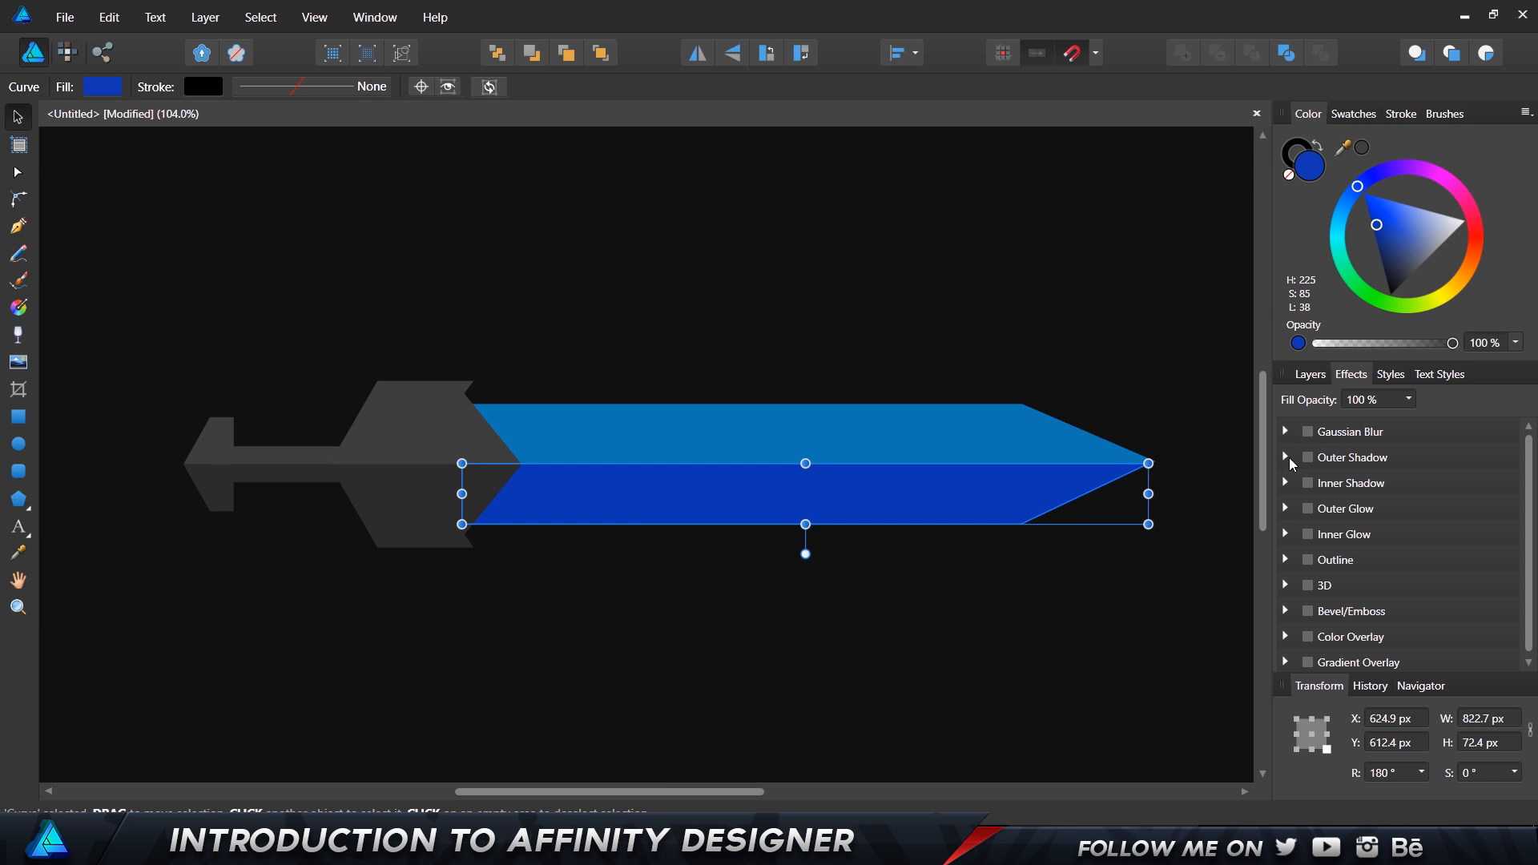
scroll(1330, 517, down, 1)
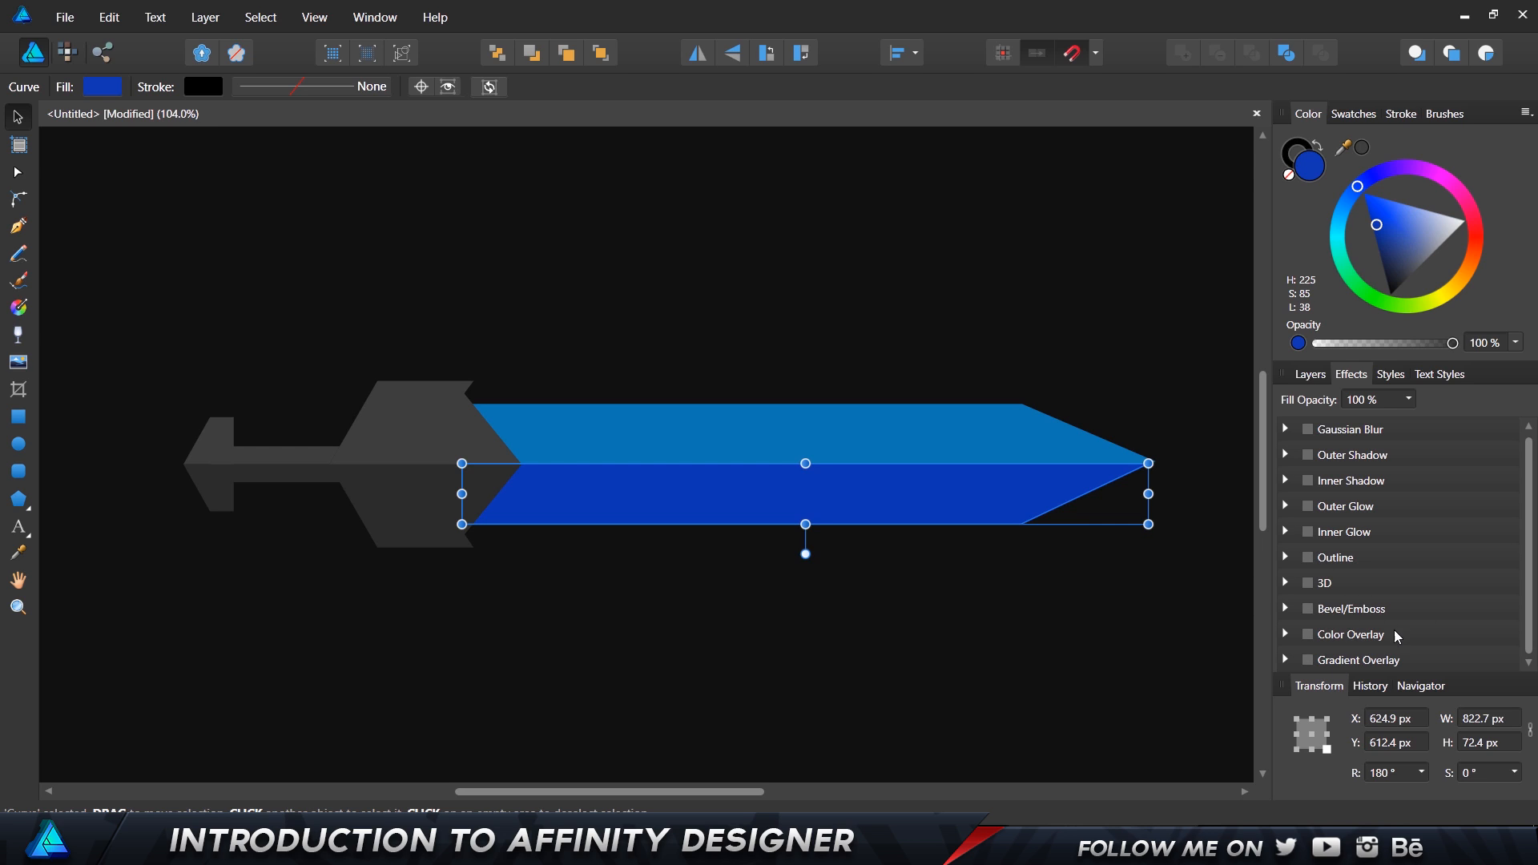
click(1329, 664)
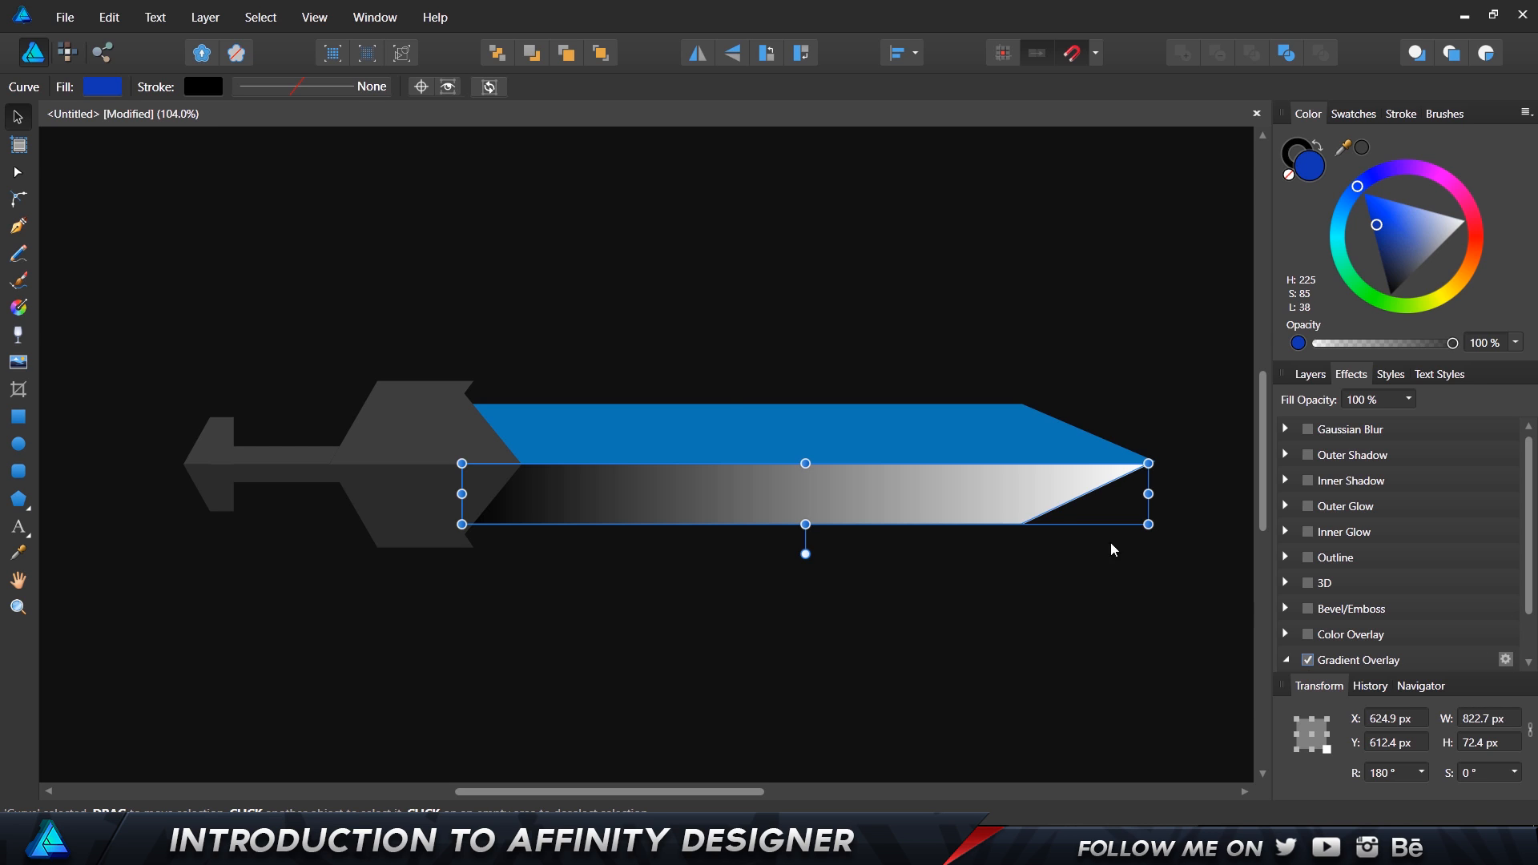
click(1506, 659)
scroll(1534, 516, down, 2)
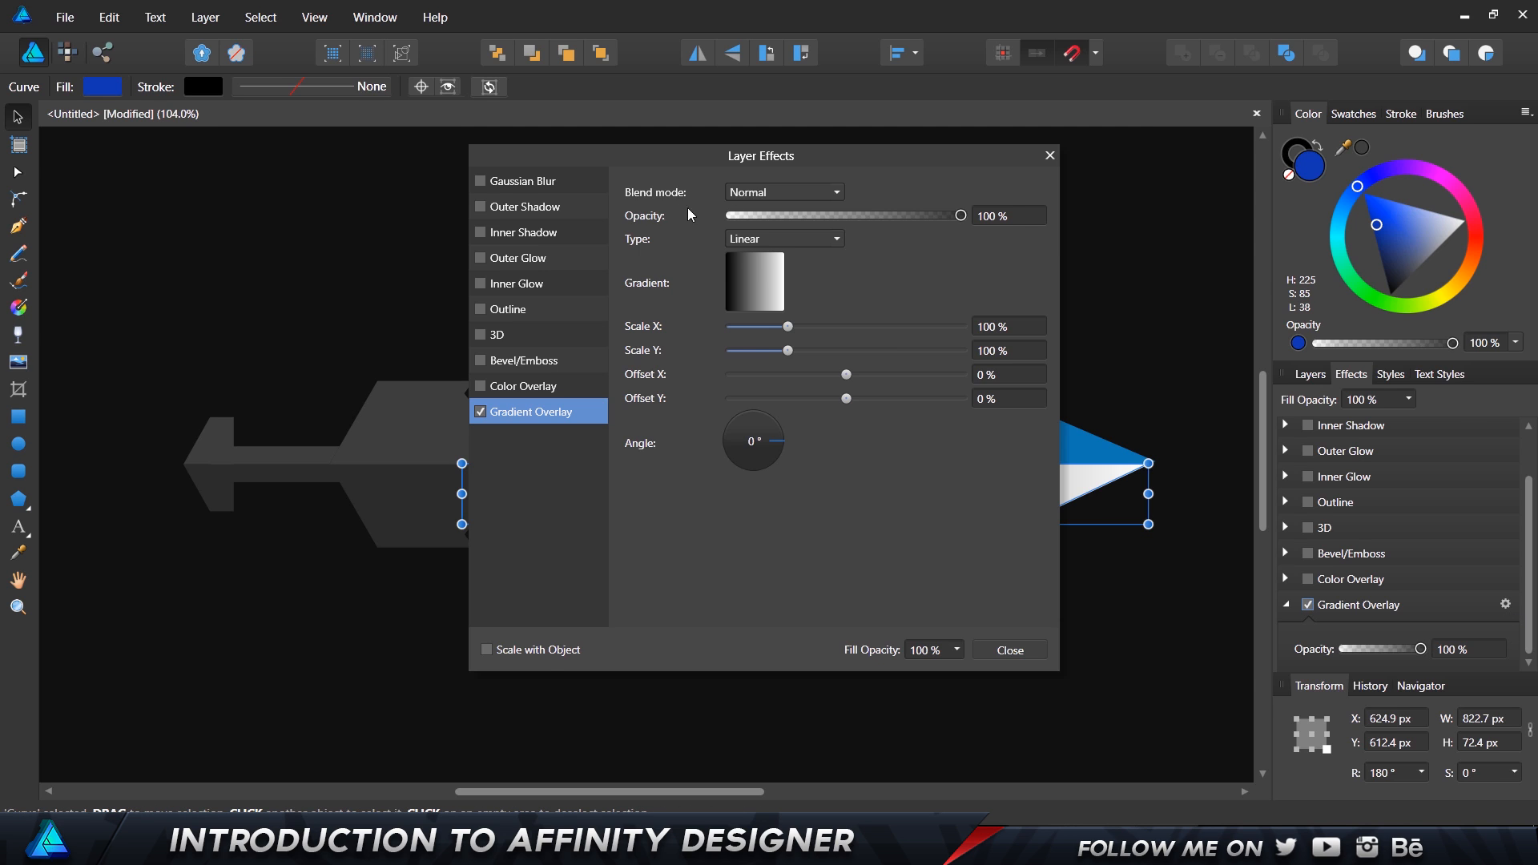
drag(742, 155, 1189, 67)
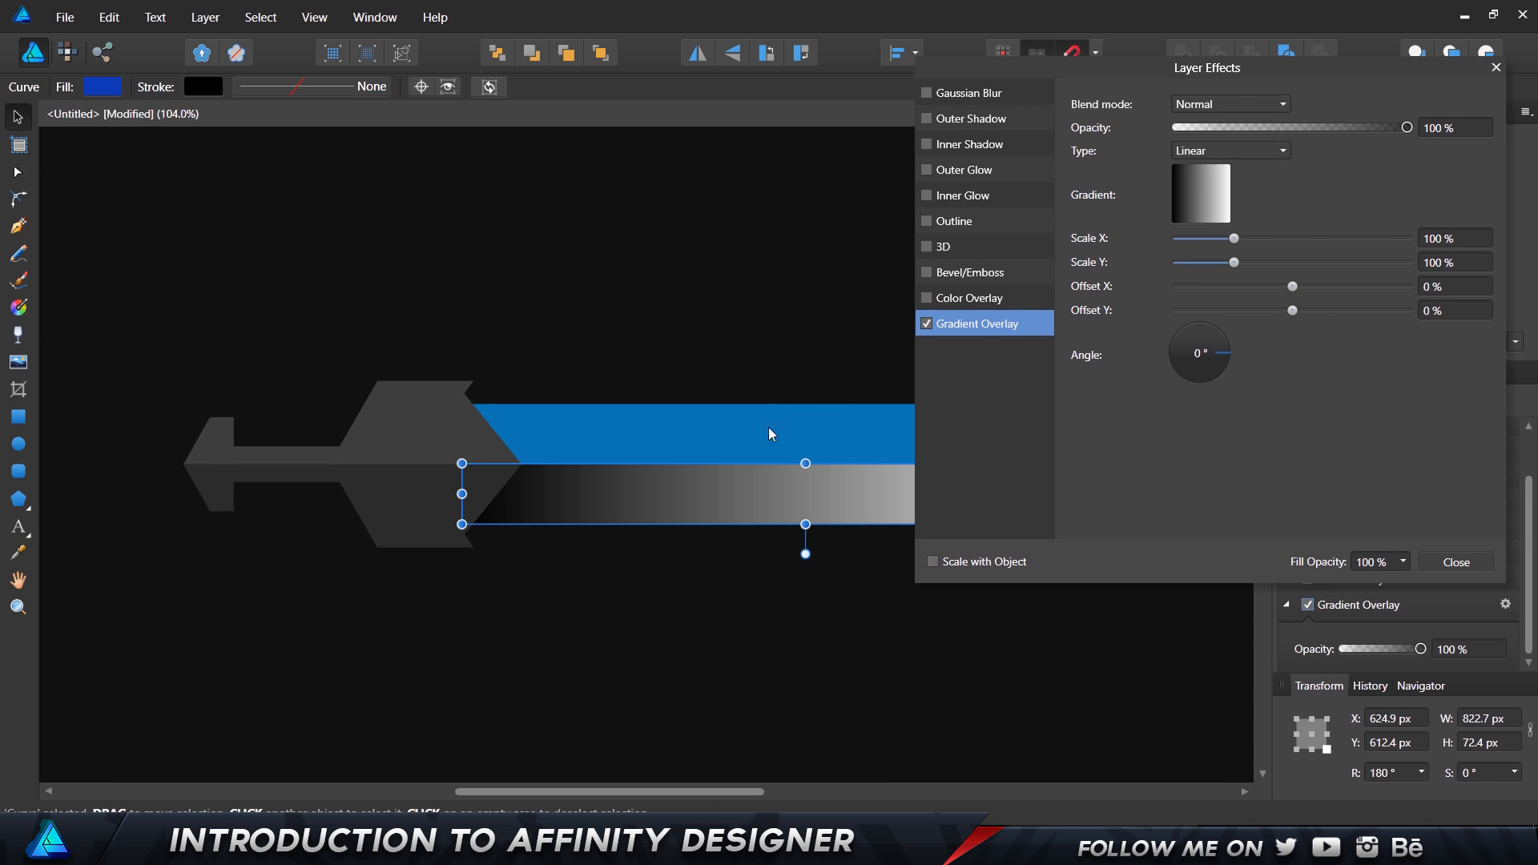
- Set the gradient overlay's white end stop to hex color 0F37B3, using the RGB Hex Sliders
click(1204, 197)
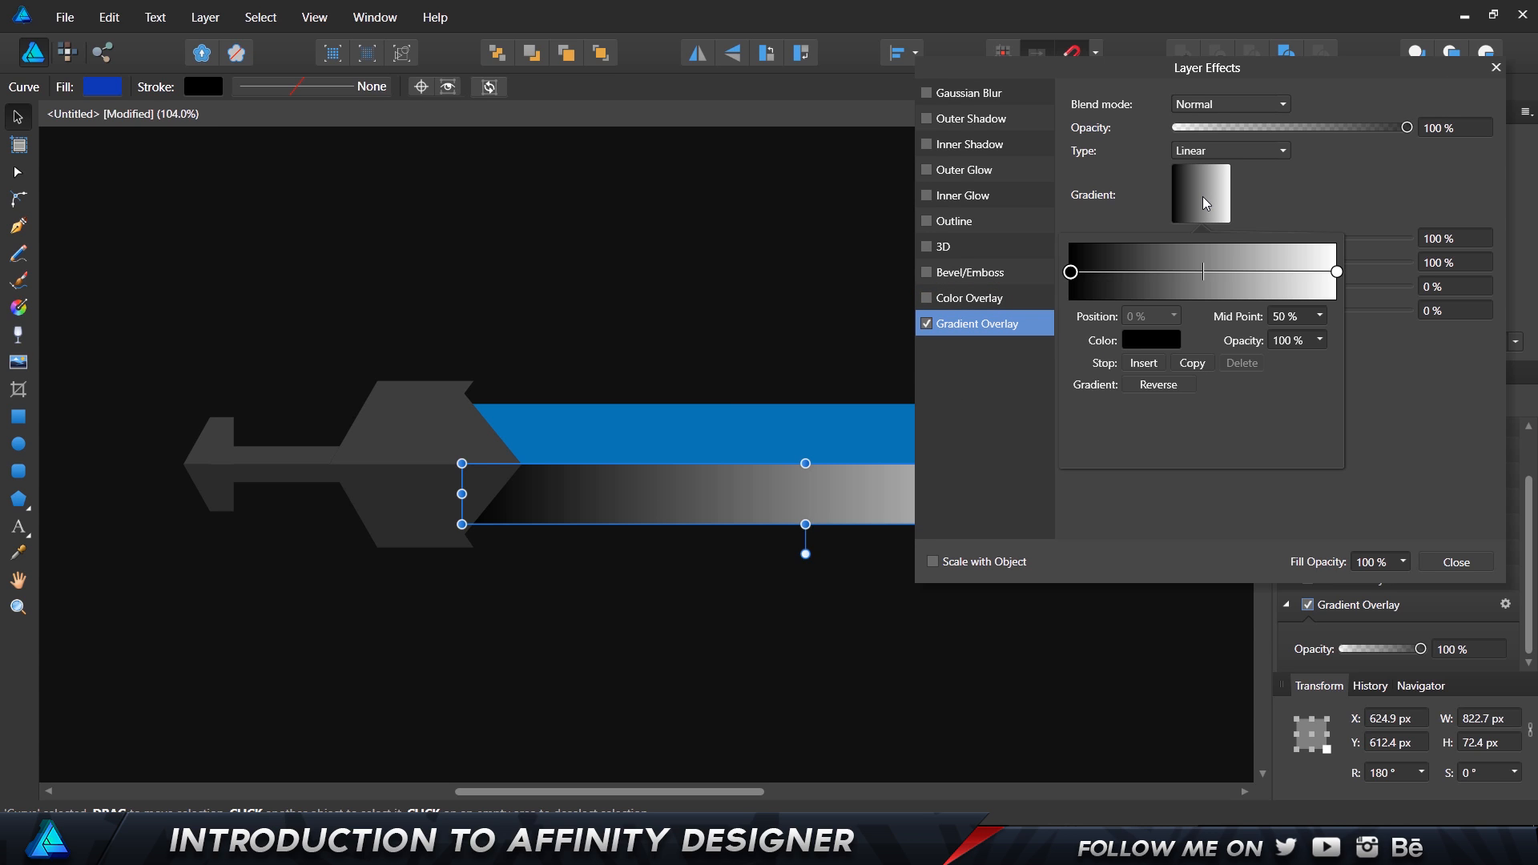
click(1337, 272)
click(1169, 348)
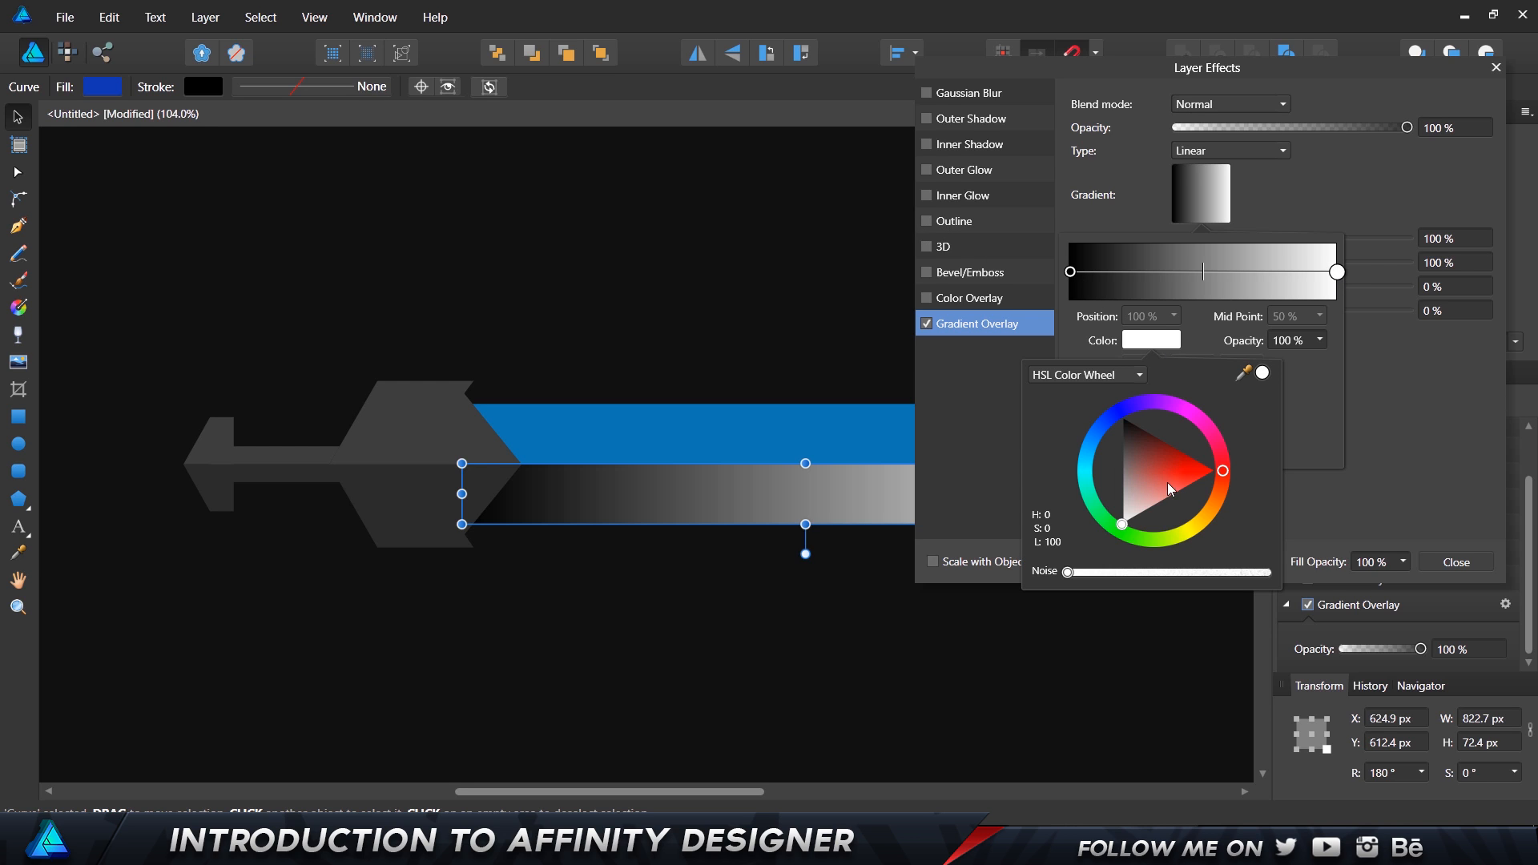
click(1139, 376)
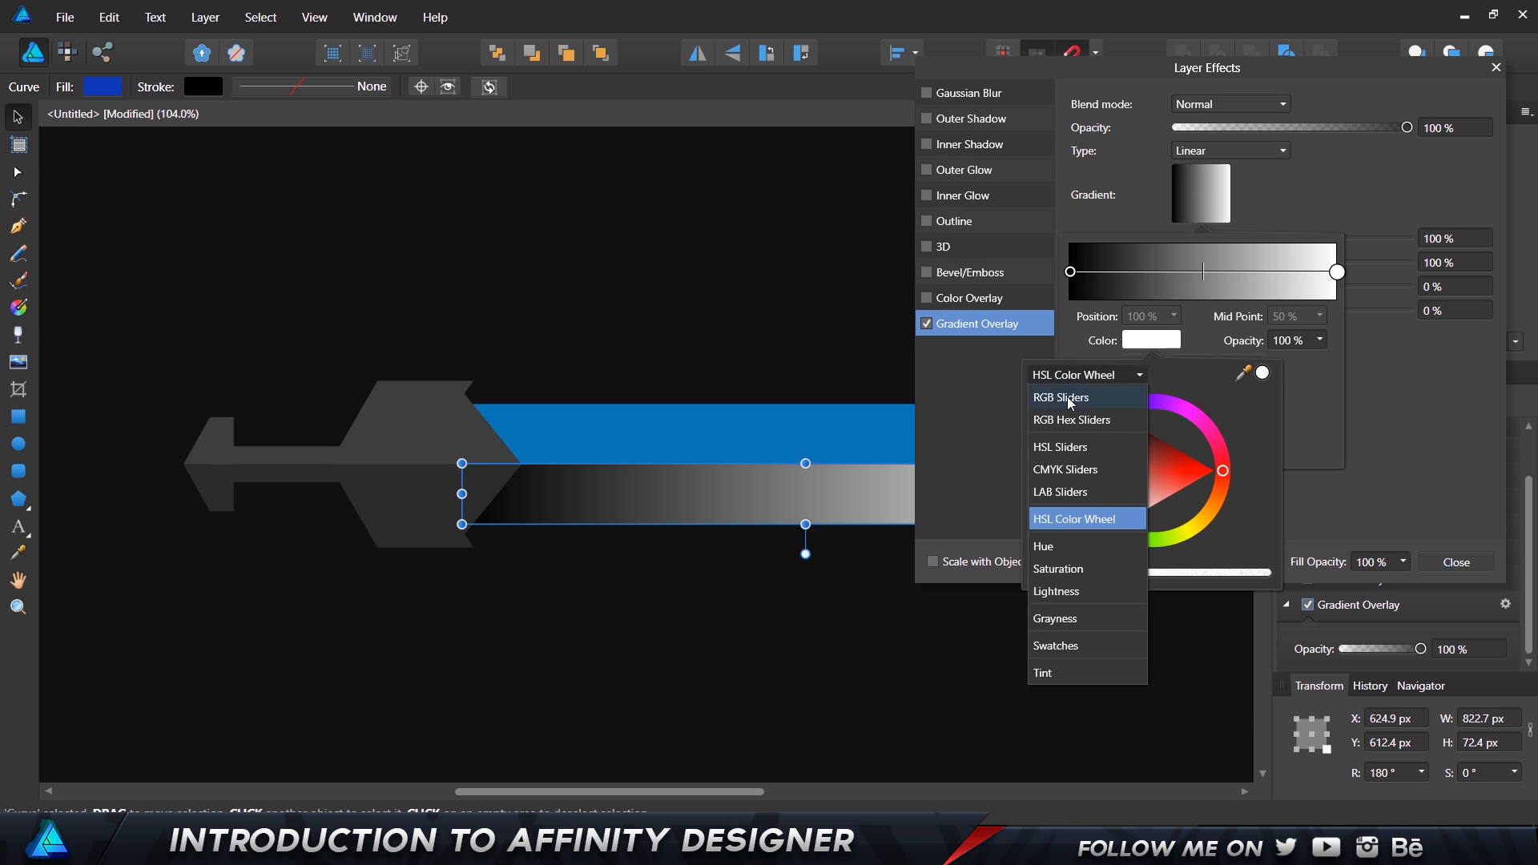
click(1068, 397)
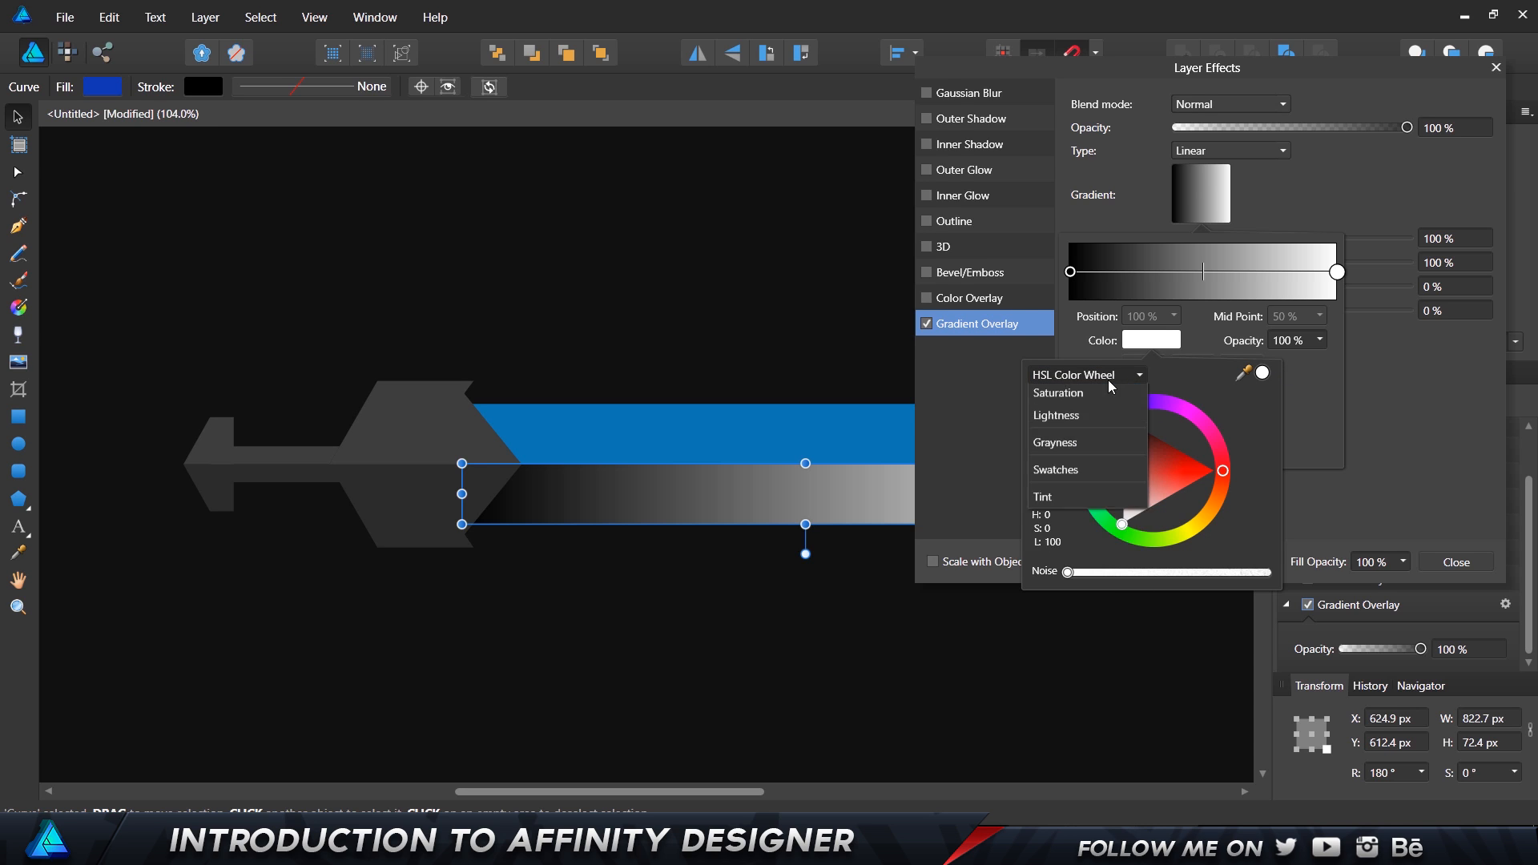
click(1108, 376)
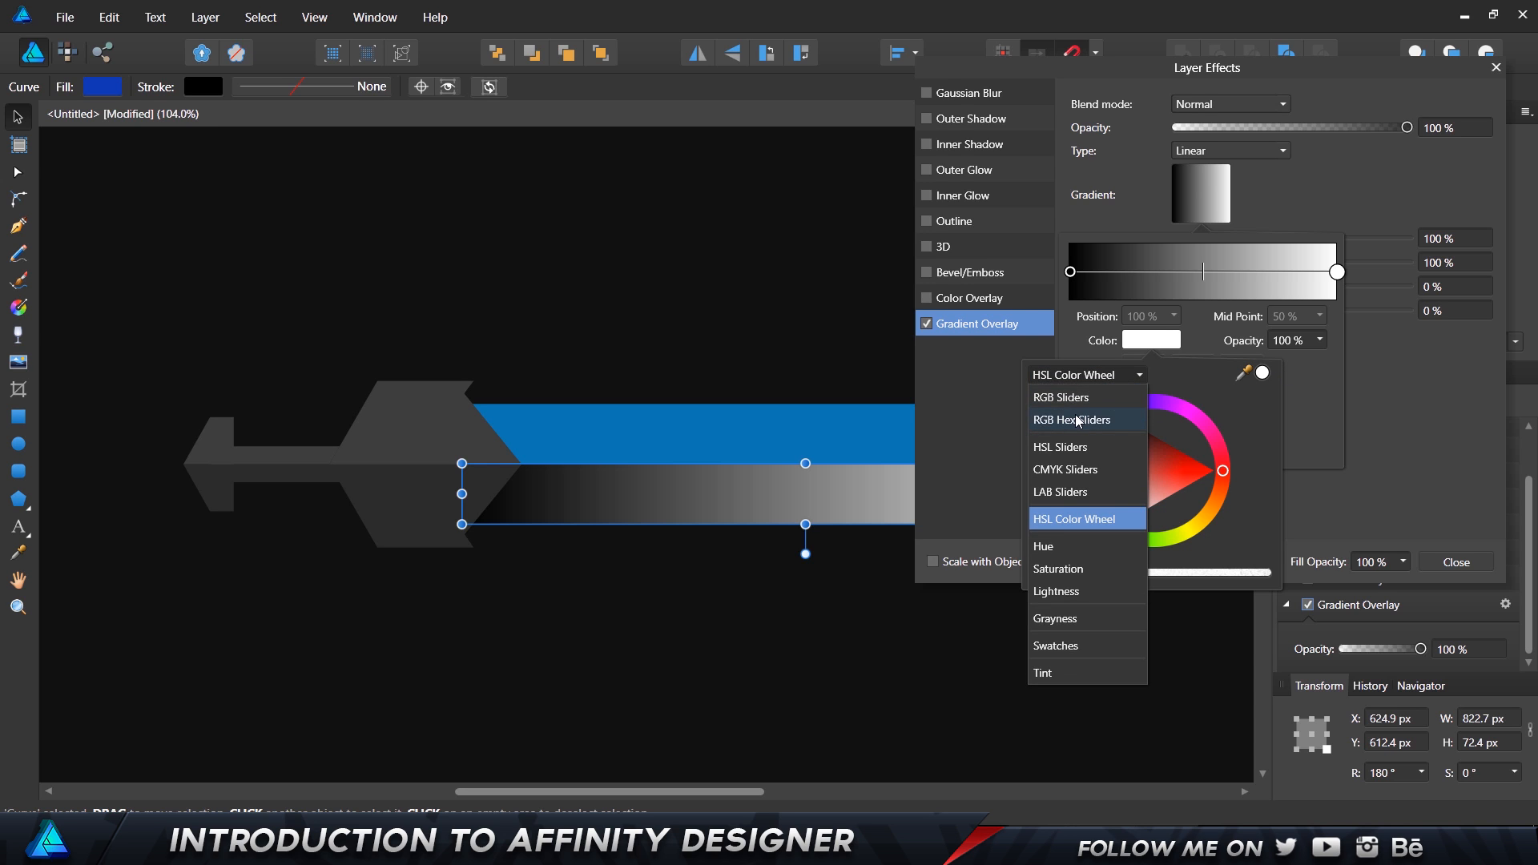
click(1091, 403)
click(1250, 474)
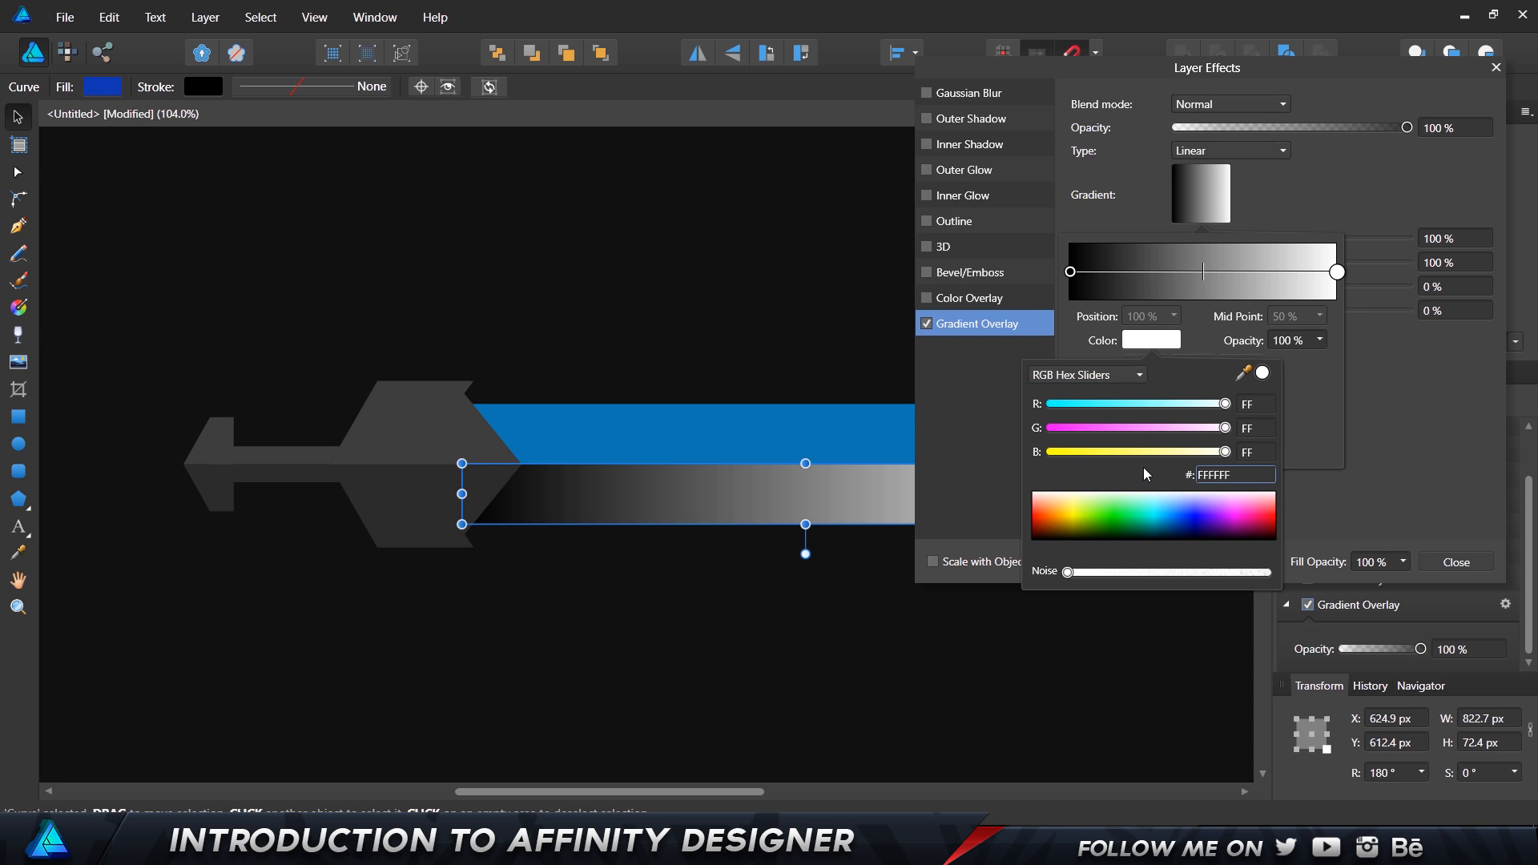
text(0F37B3)
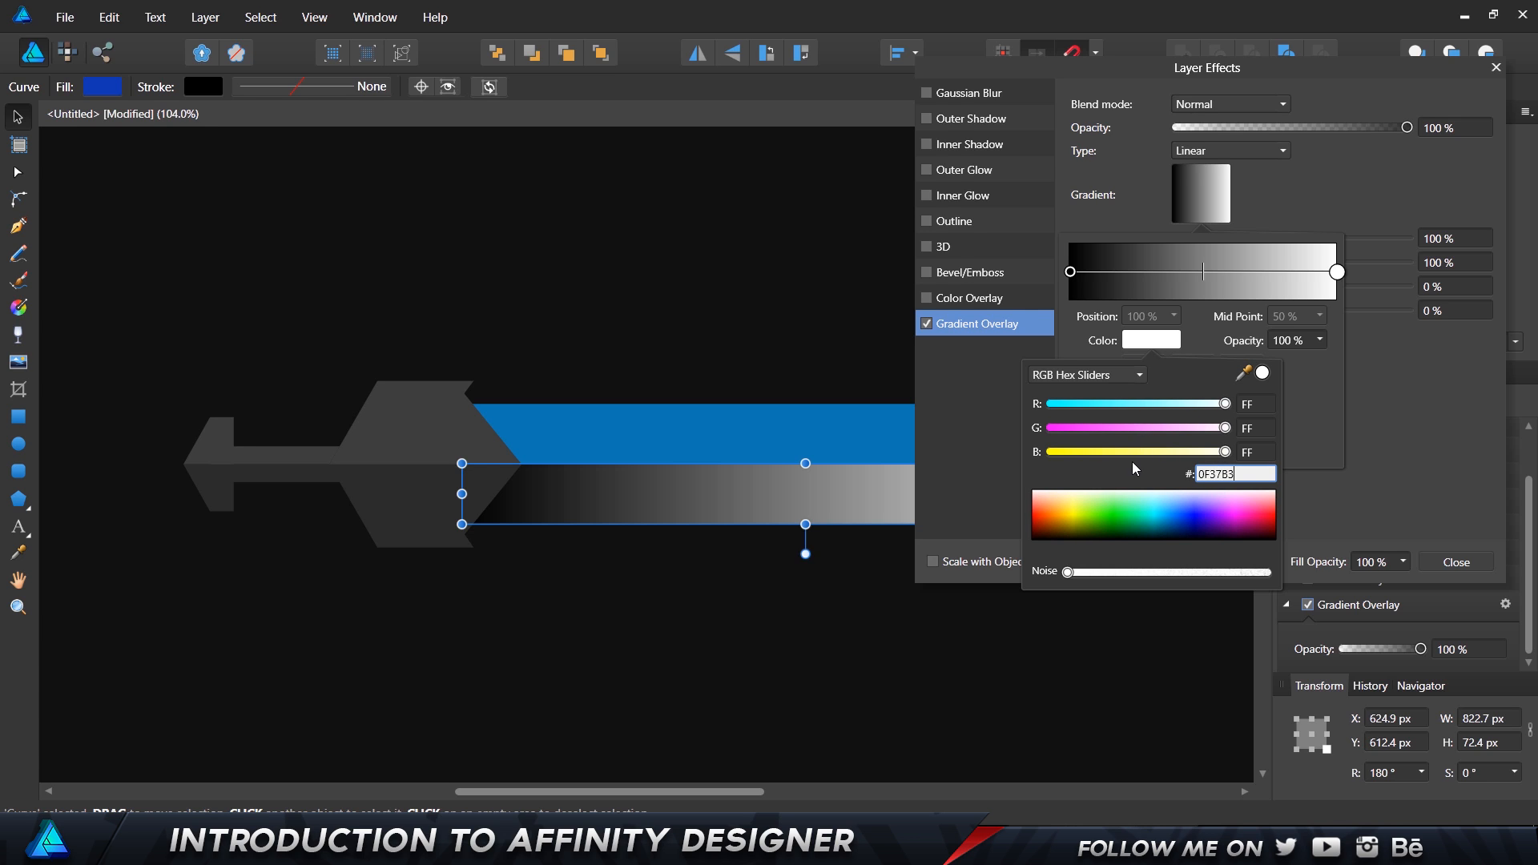
key(Return)
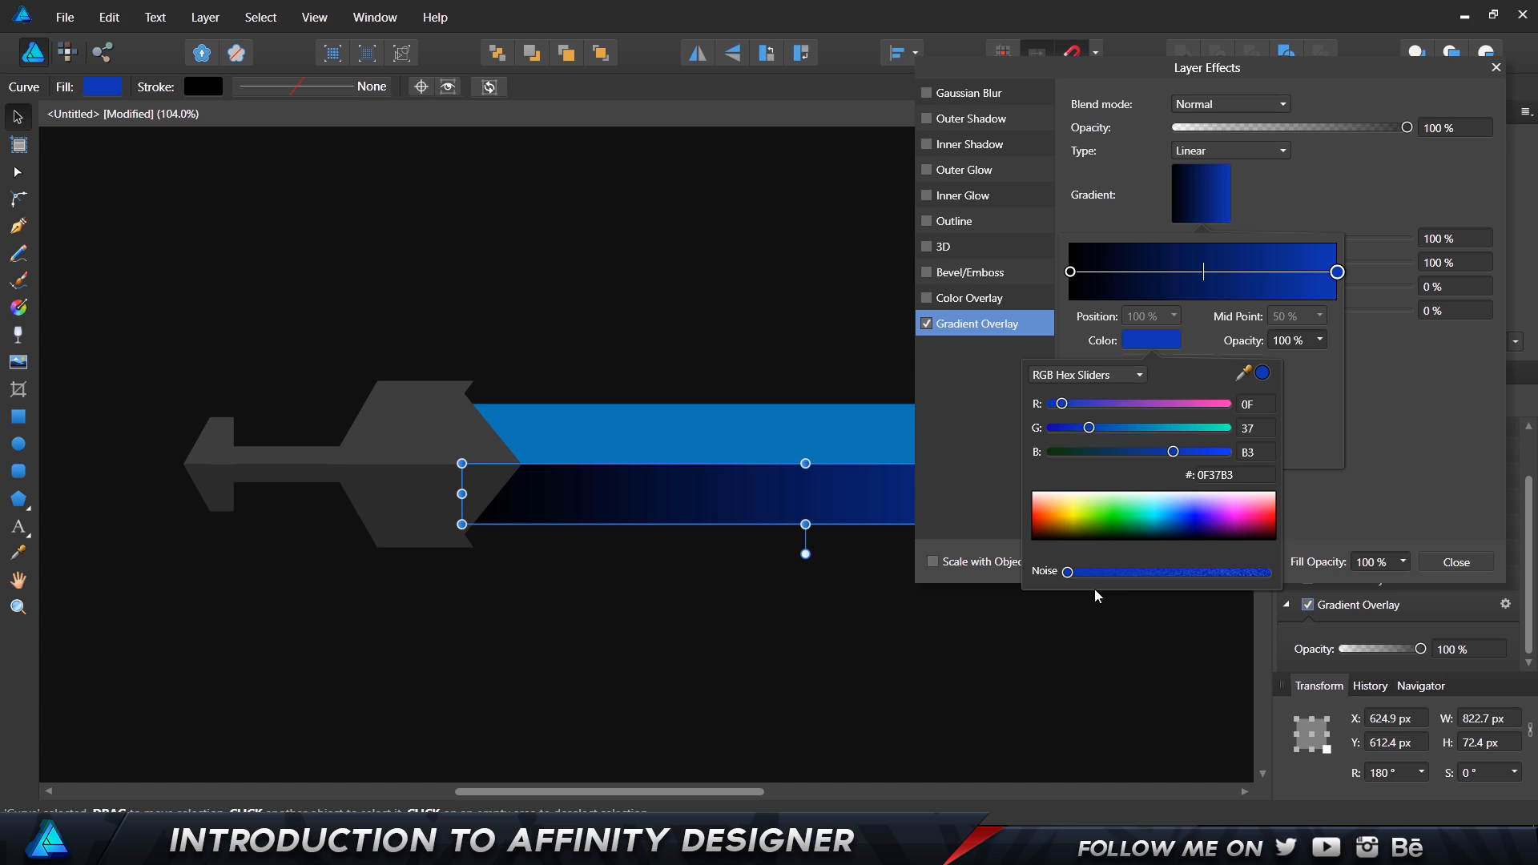
- Try different noise amounts on the gradient's blue stop, settling on a small amount
drag(1069, 577, 1083, 572)
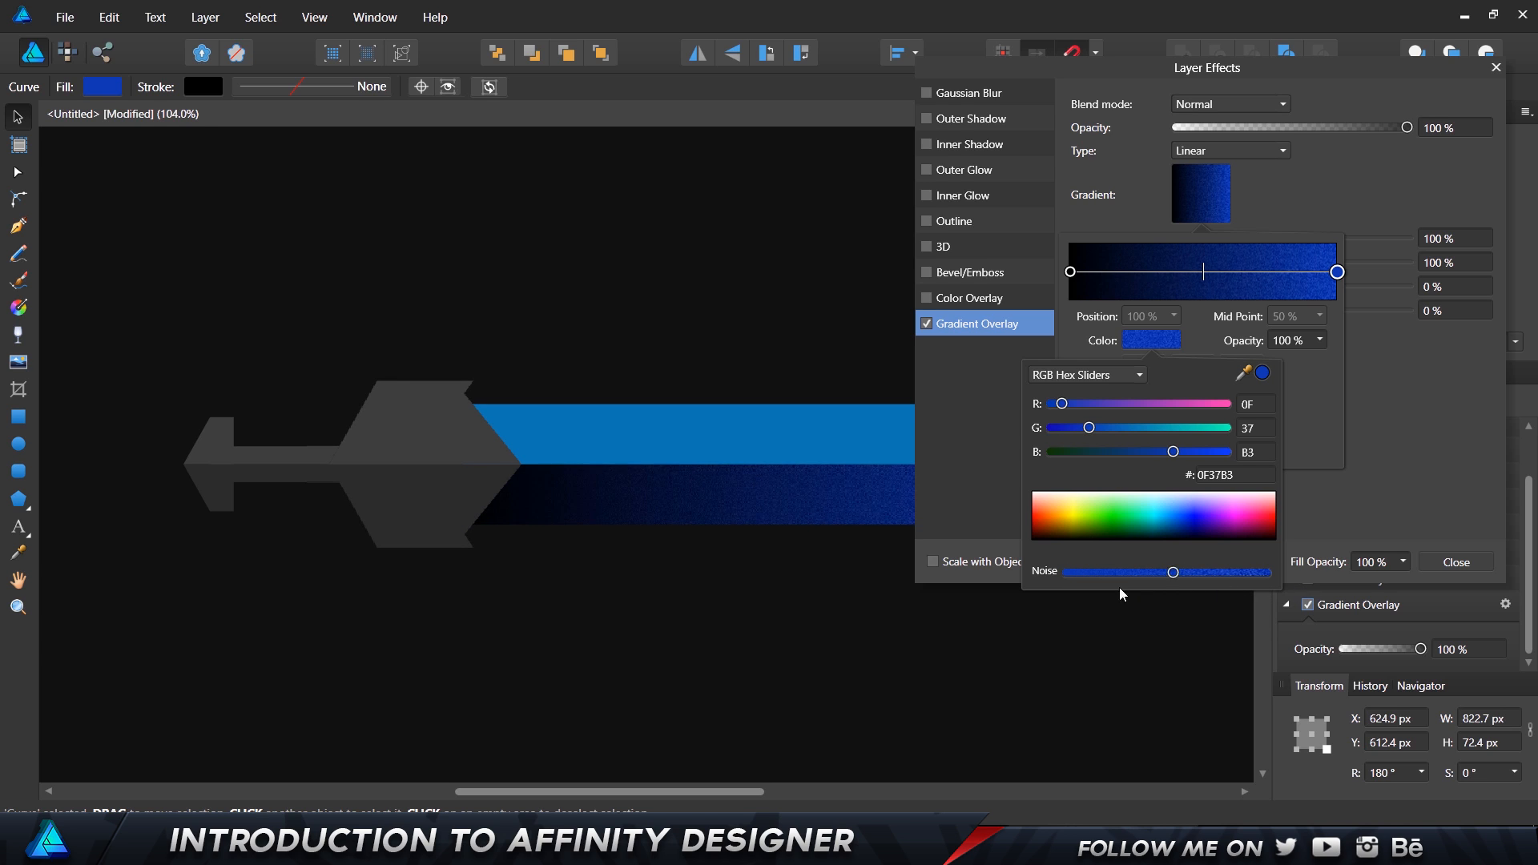
drag(1121, 589, 1103, 589)
drag(1103, 593, 1101, 593)
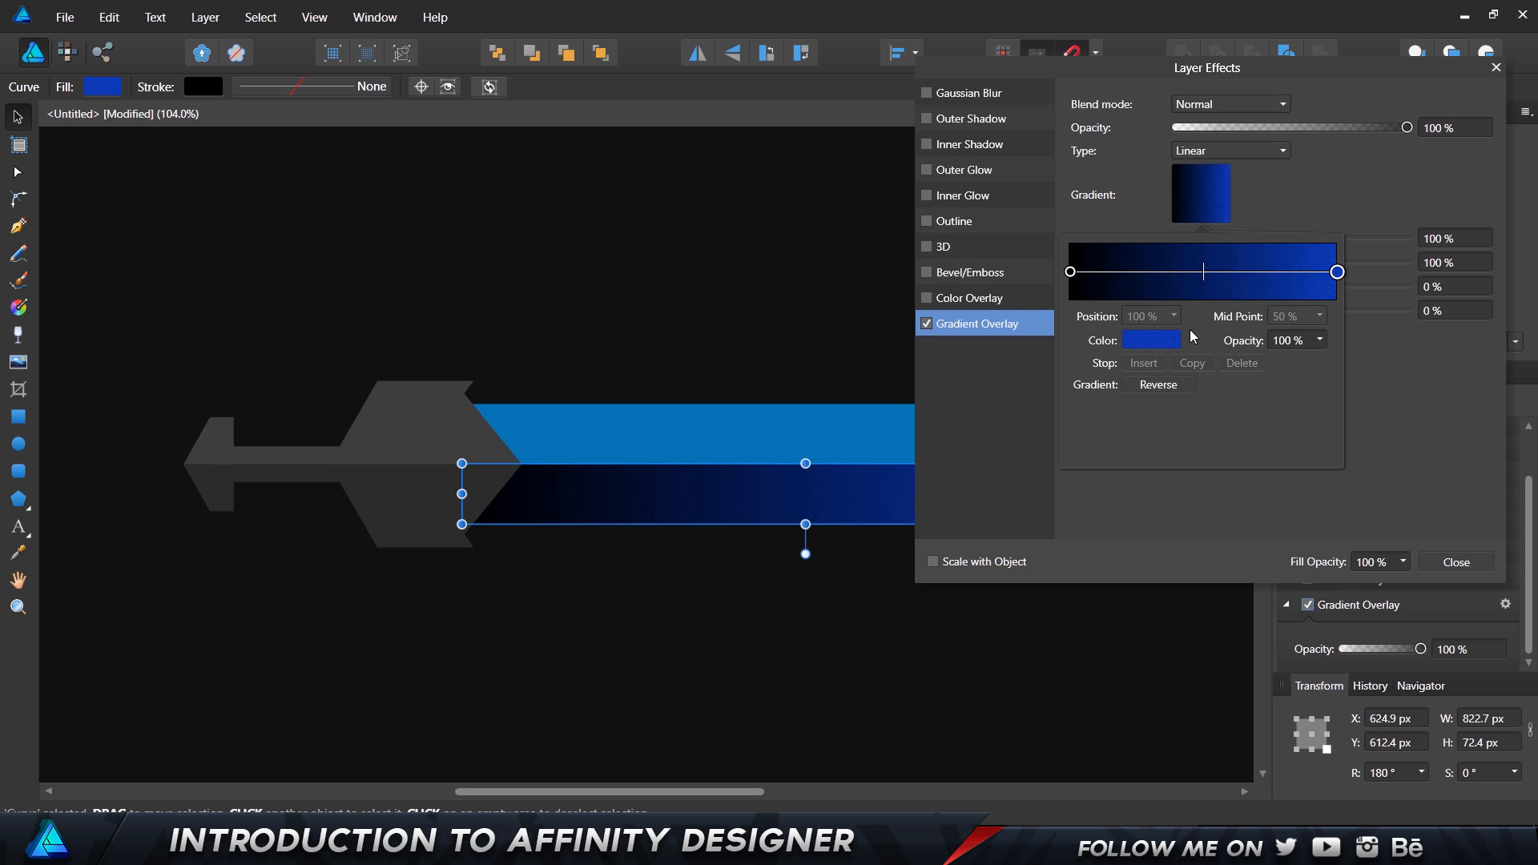
- Try the gradient reversed and switch it back, and move its midpoint to 0% beside the black stop
click(1170, 385)
click(1171, 385)
drag(1203, 275, 1079, 275)
click(1206, 178)
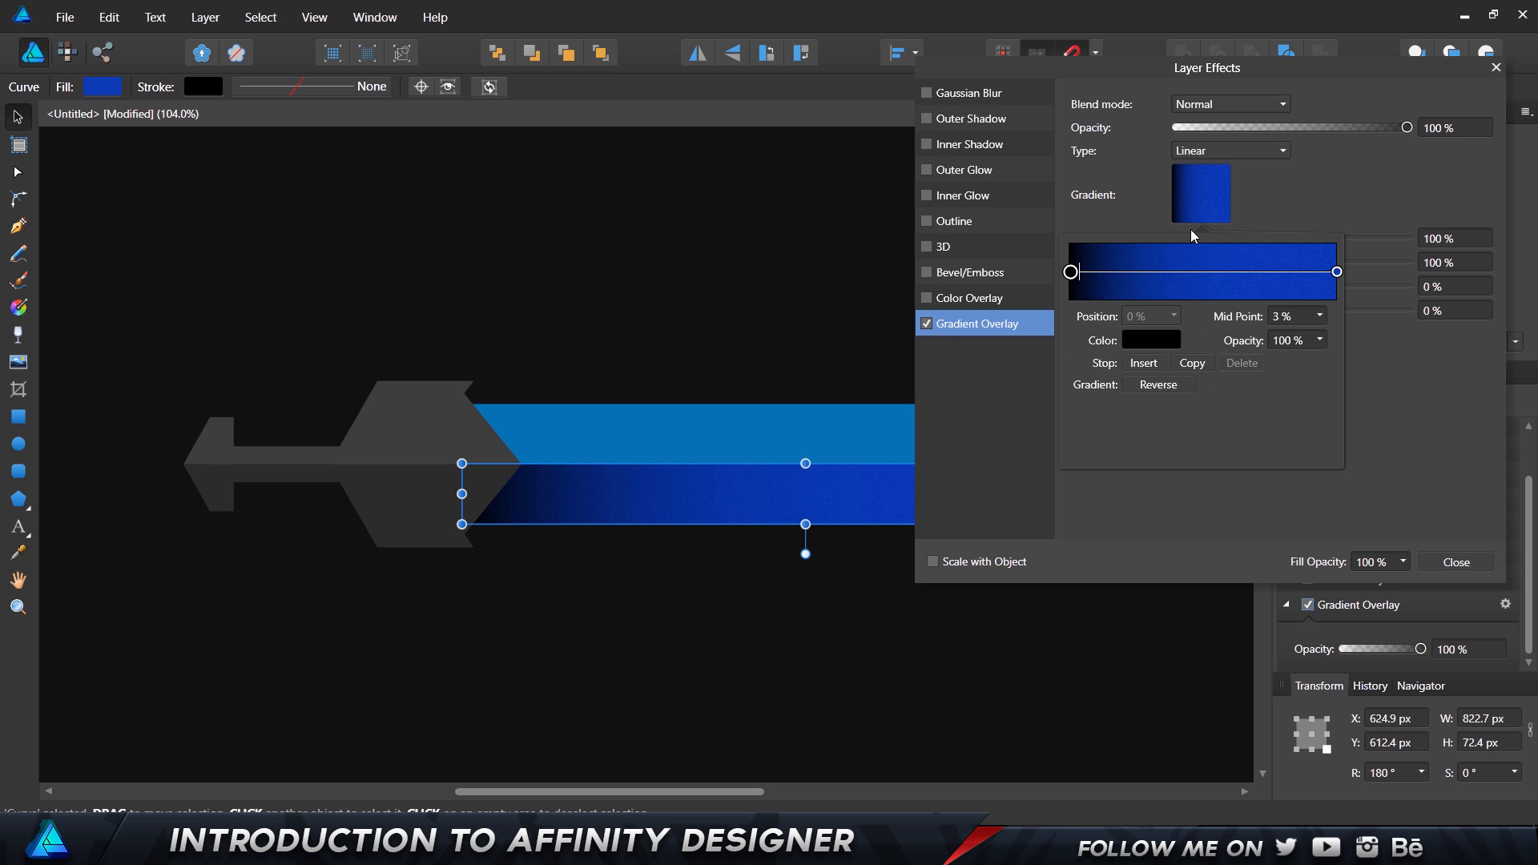
click(1080, 281)
drag(1080, 278, 1072, 279)
click(868, 537)
click(868, 537)
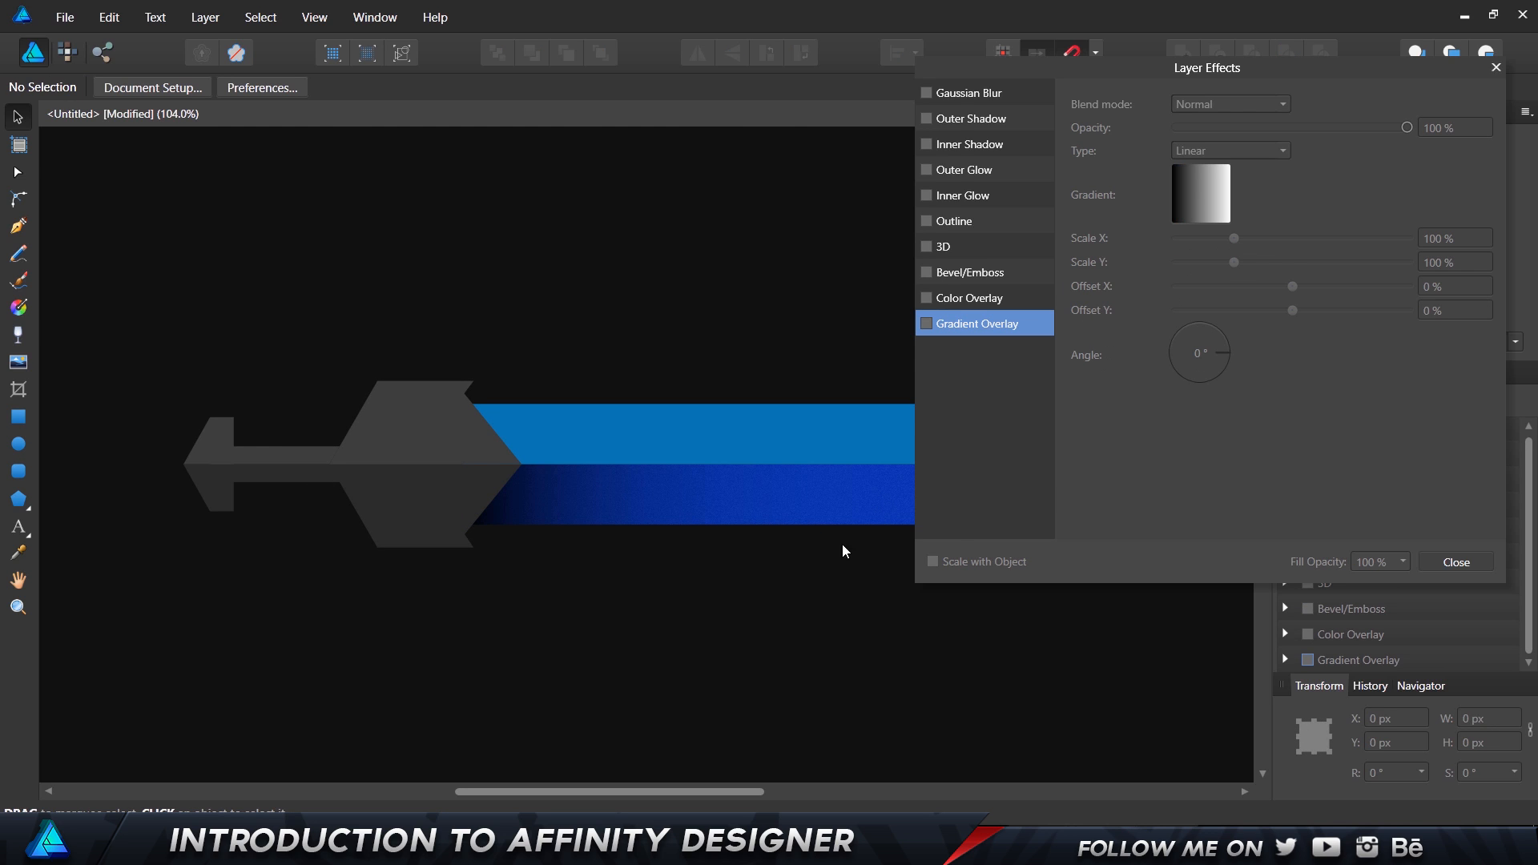
- Lower the black gradient stop's opacity to 63% on the blade's lower half and clear the selection
click(577, 502)
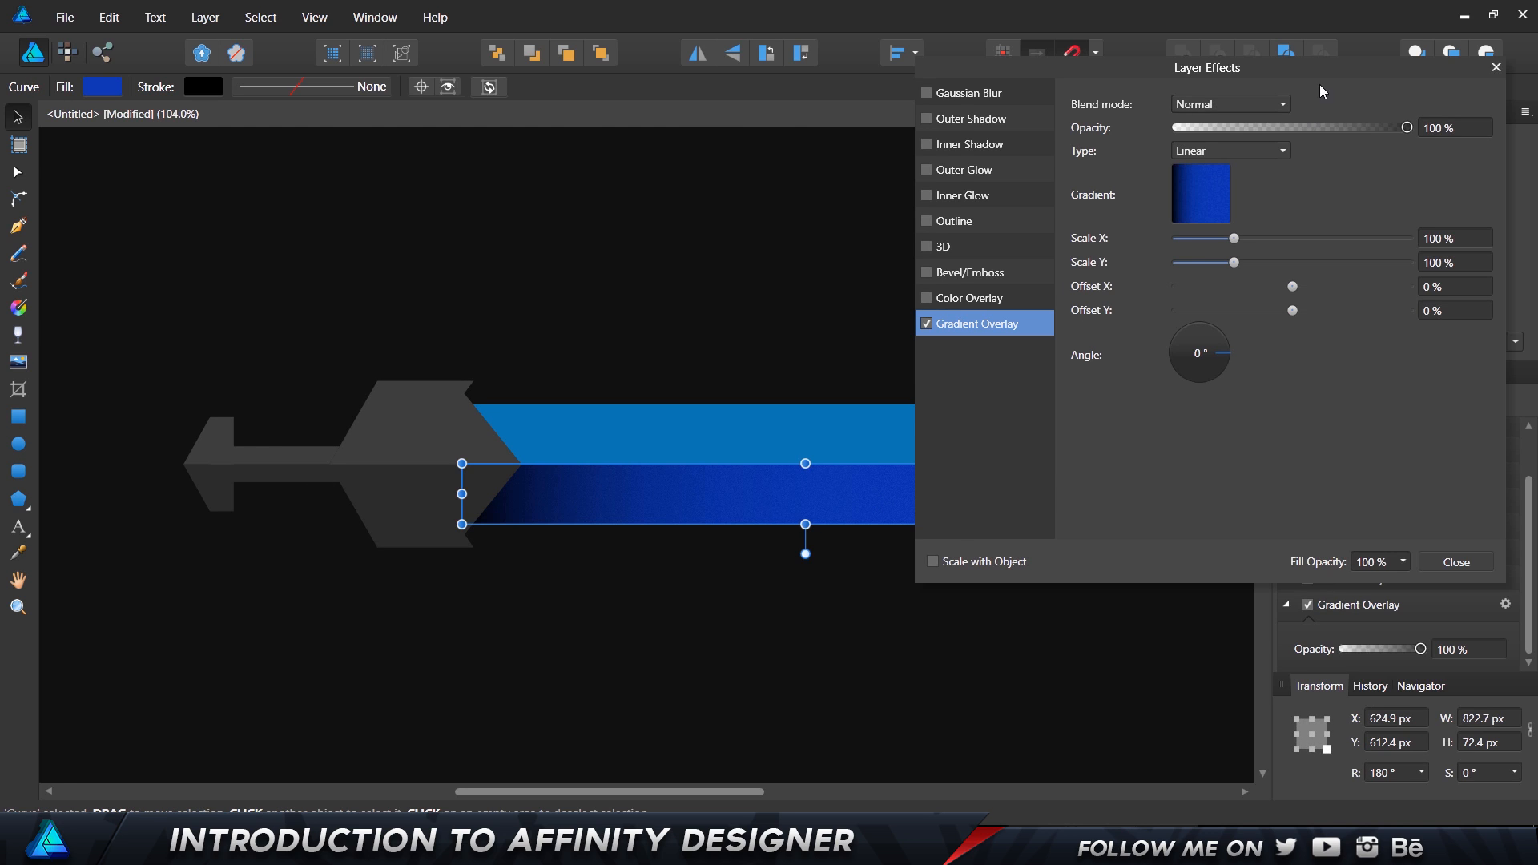
click(1192, 203)
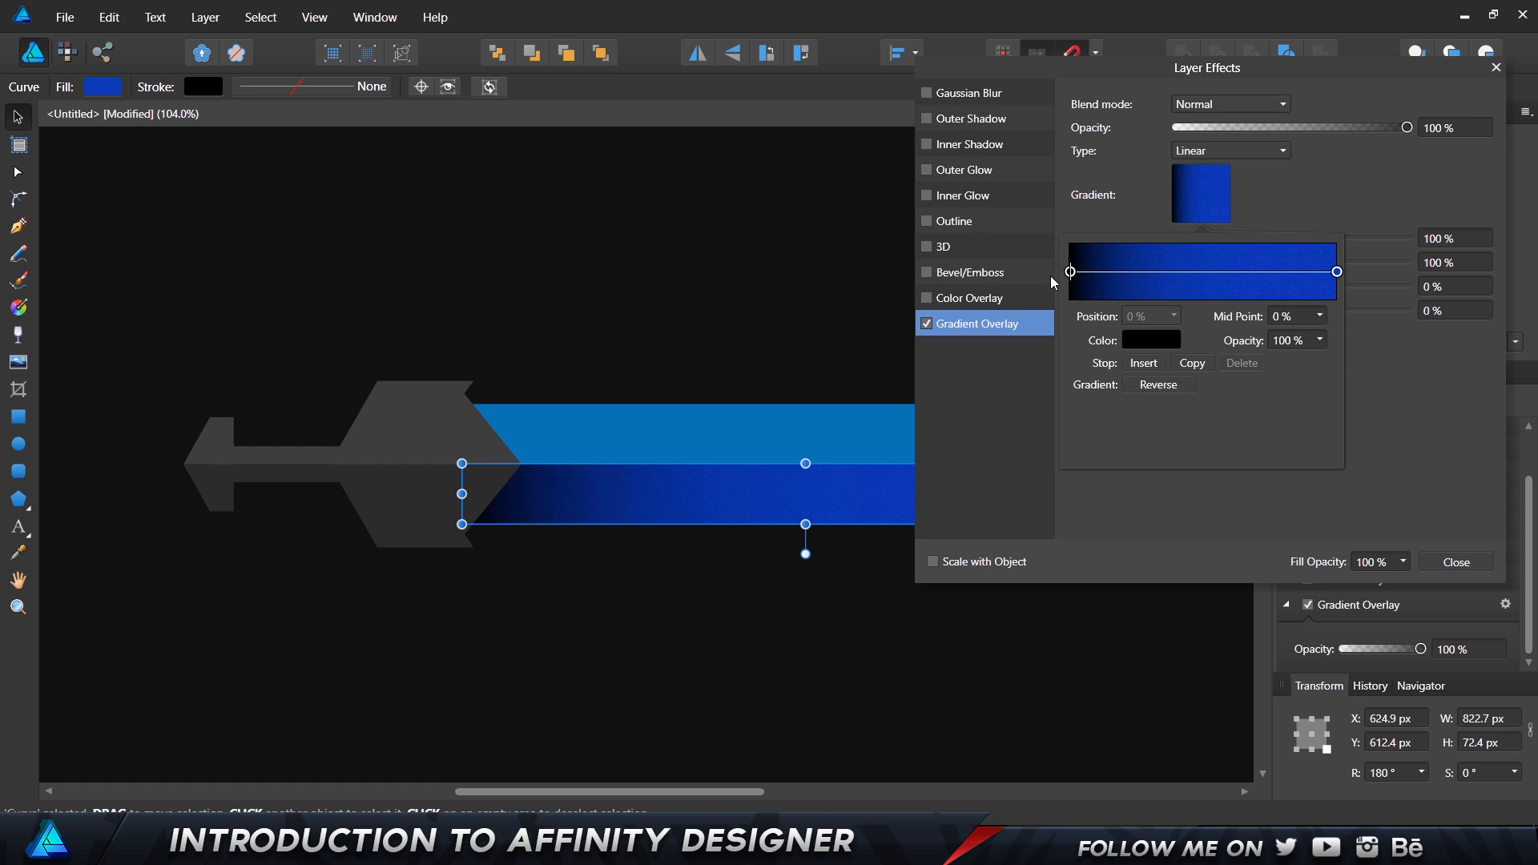
click(1320, 340)
drag(1322, 359, 1270, 362)
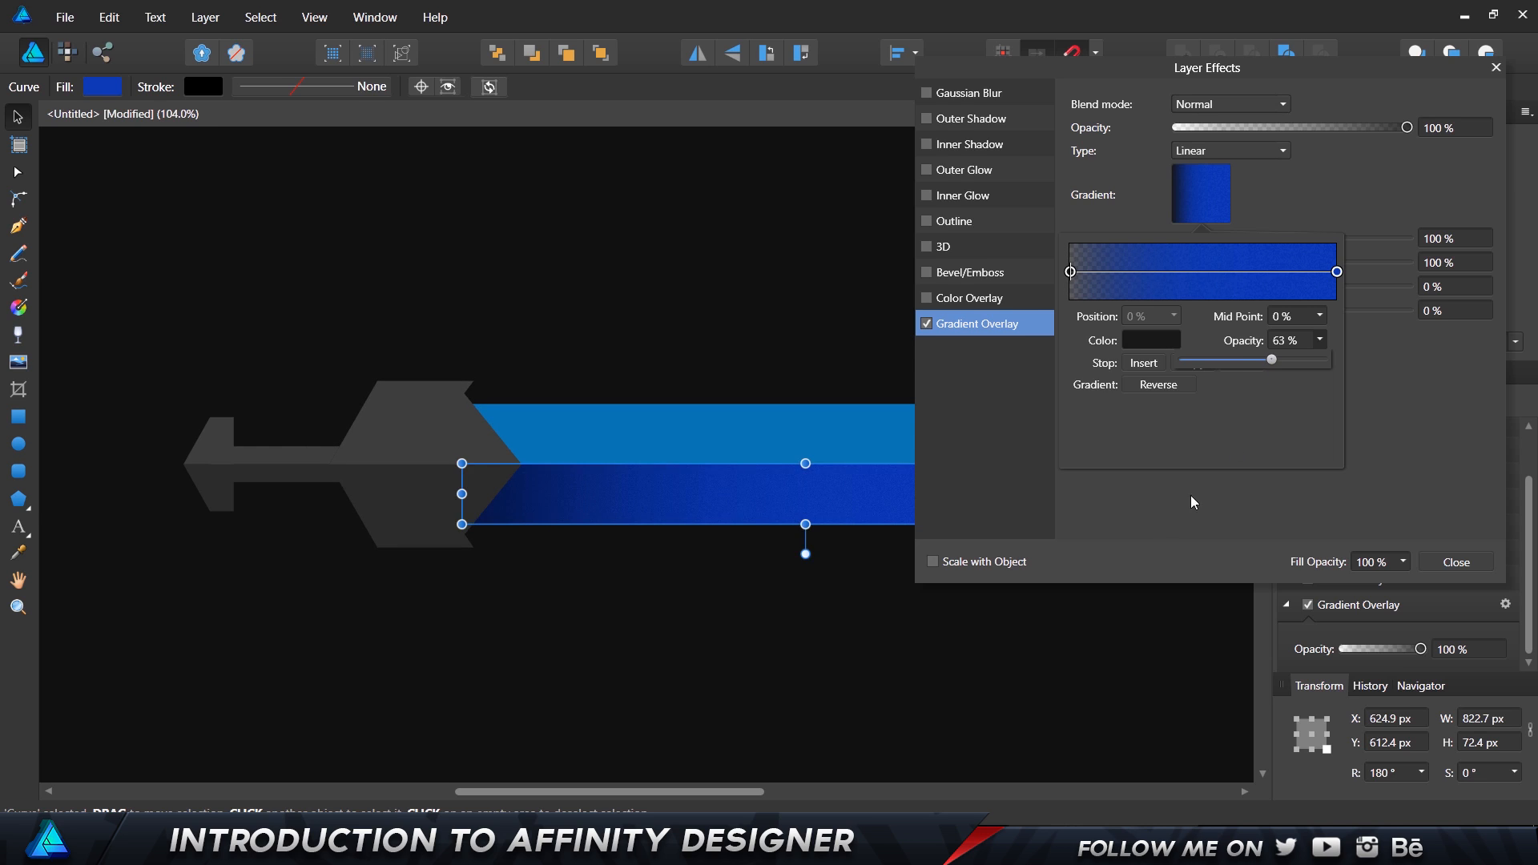
click(481, 583)
click(685, 506)
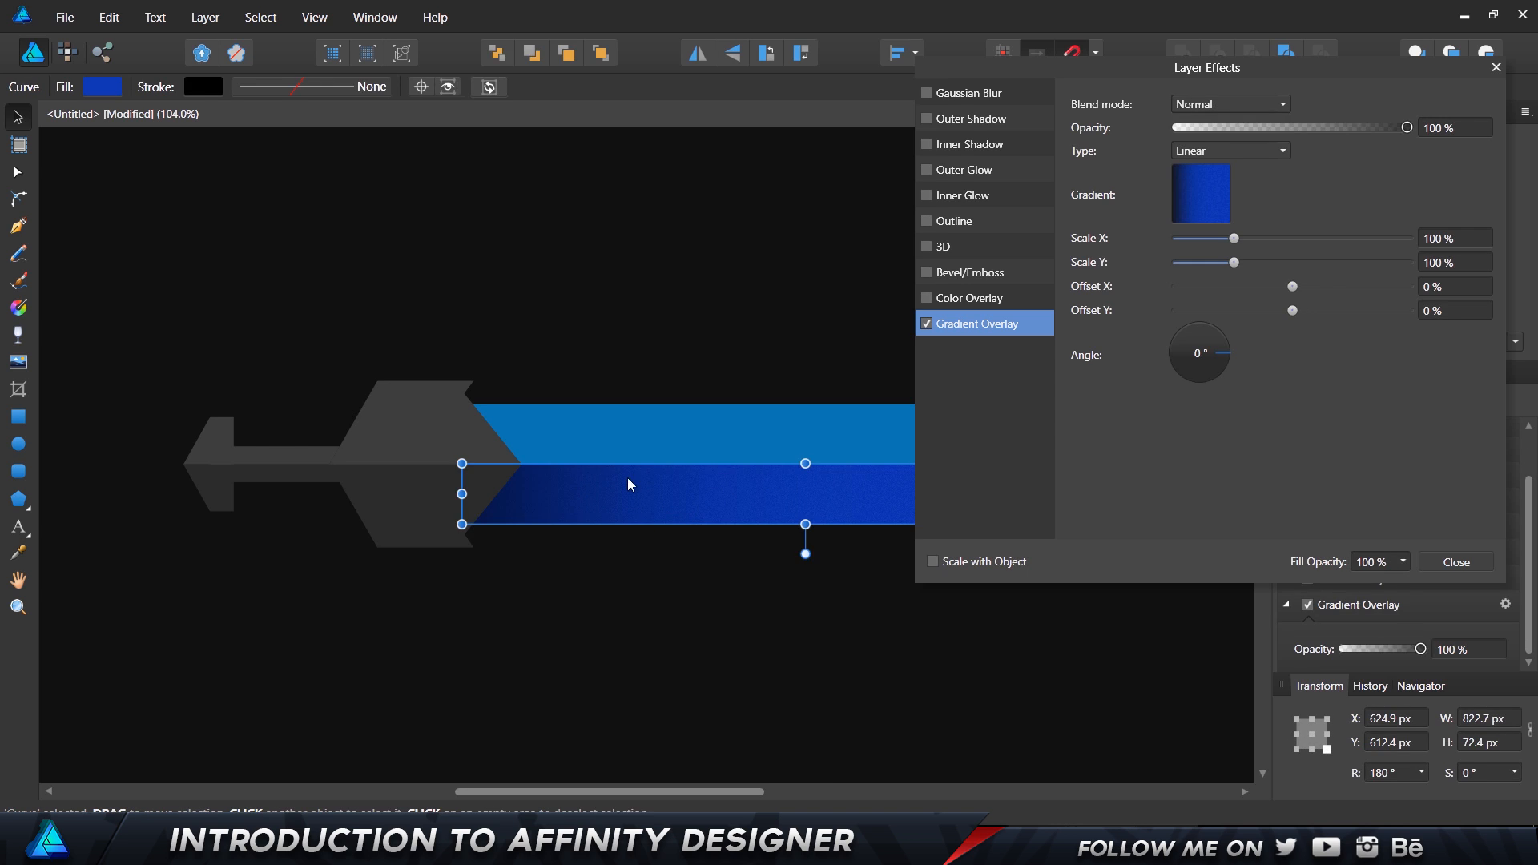
click(717, 532)
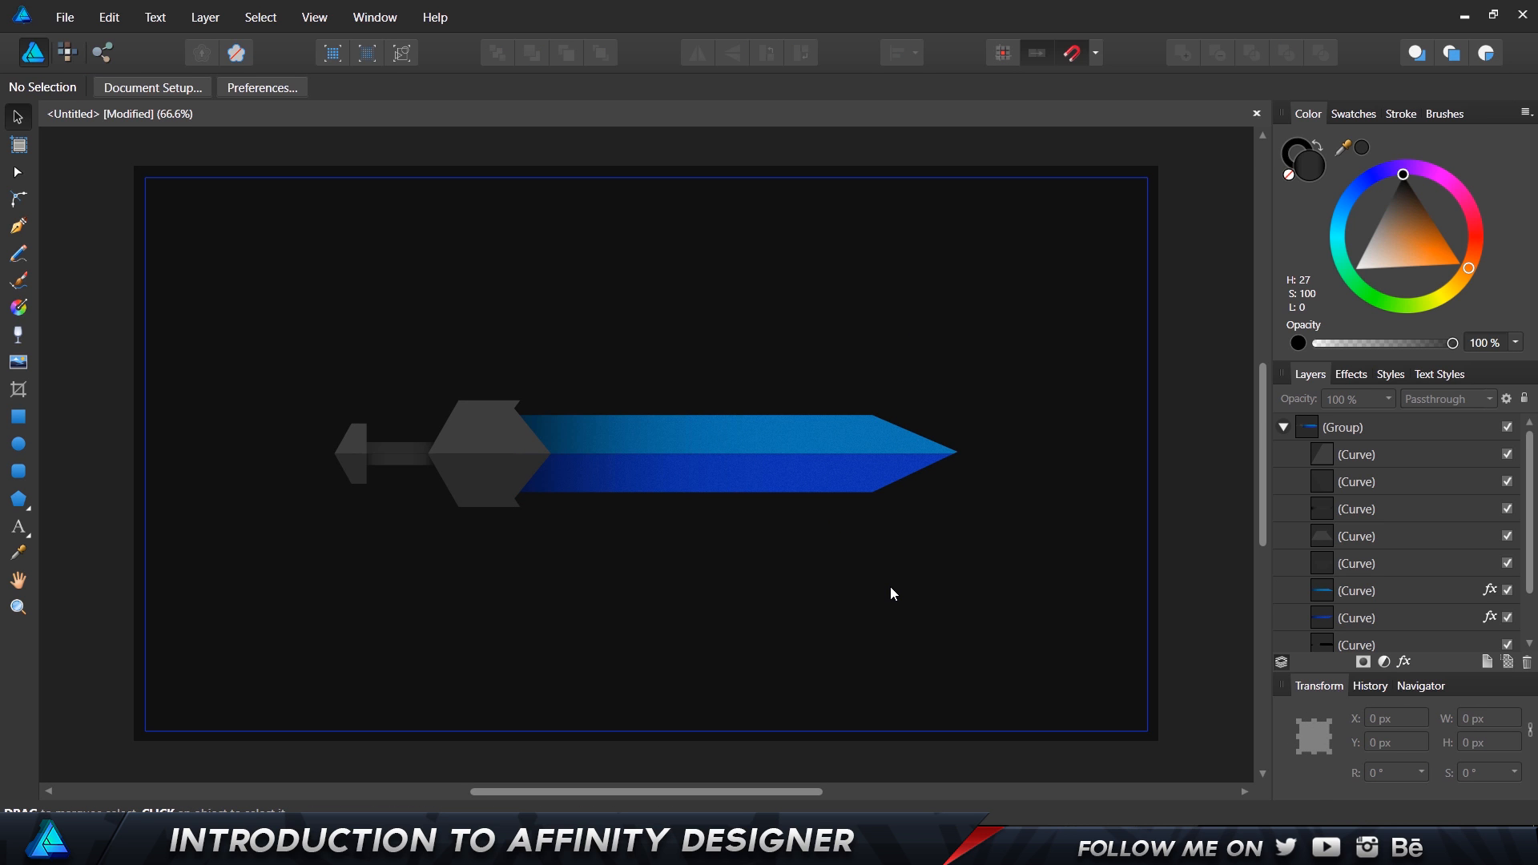